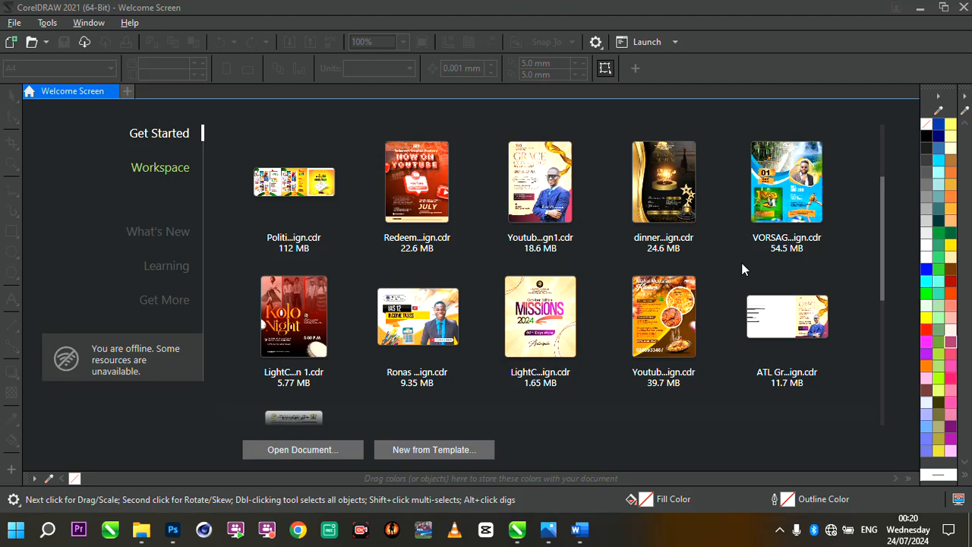
# - Create a new 16 x 7 cm RGB document named "dinner and awards night ticket design"
pyautogui.doubleClick(613, 411)
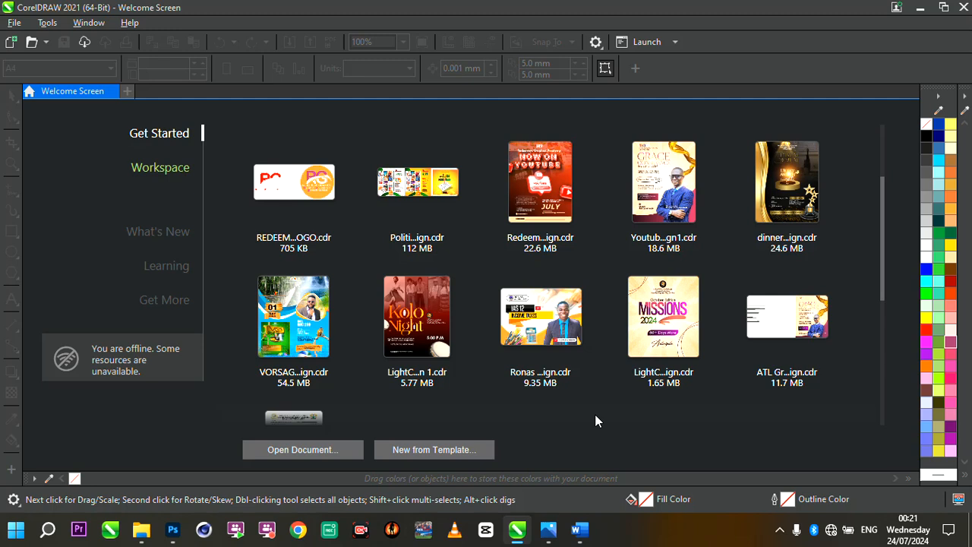
pyautogui.click(127, 91)
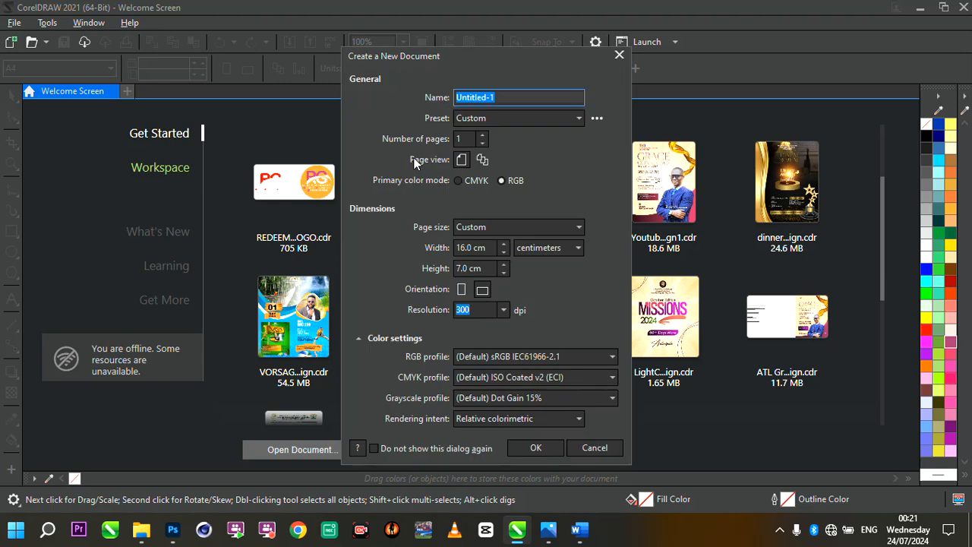
pyautogui.click(516, 97)
pyautogui.hotkey('ctrl', 'a')
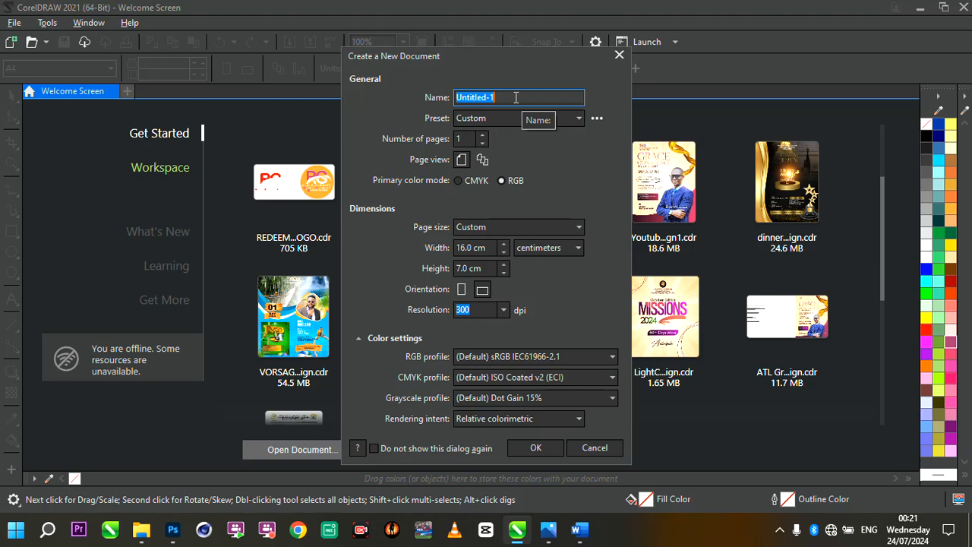
pyautogui.write('di')
pyautogui.write('nner and awards night ticket design')
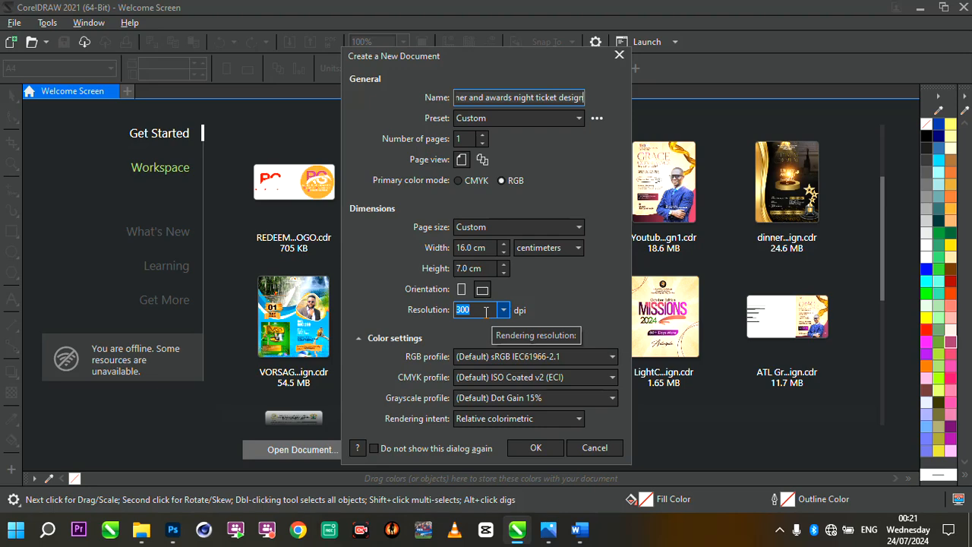
pyautogui.click(531, 442)
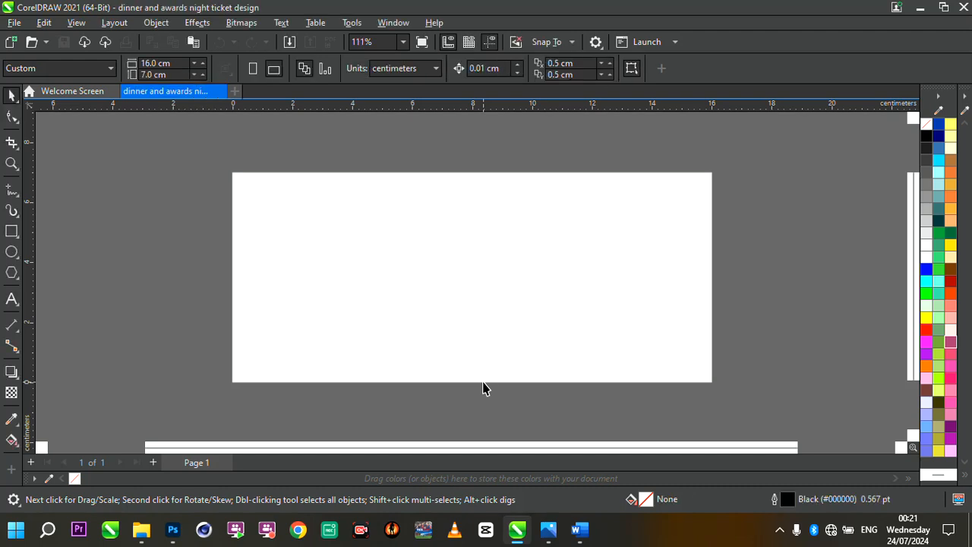
# - Import all eight images from the ticket design resources folder
pyautogui.scroll(2, 568, 344)
pyautogui.scroll(-3, 568, 344)
pyautogui.scroll(1, 578, 308)
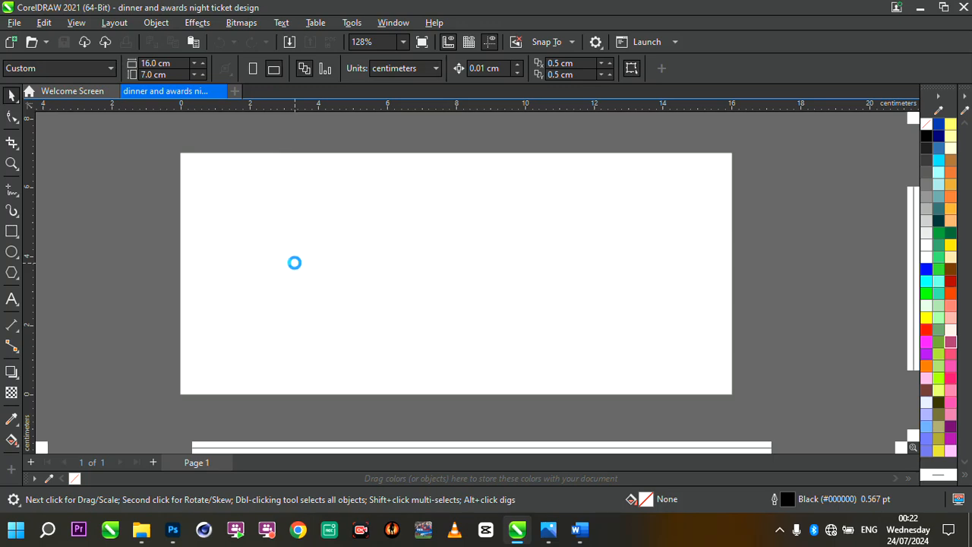
pyautogui.hotkey('ctrl', 'i')
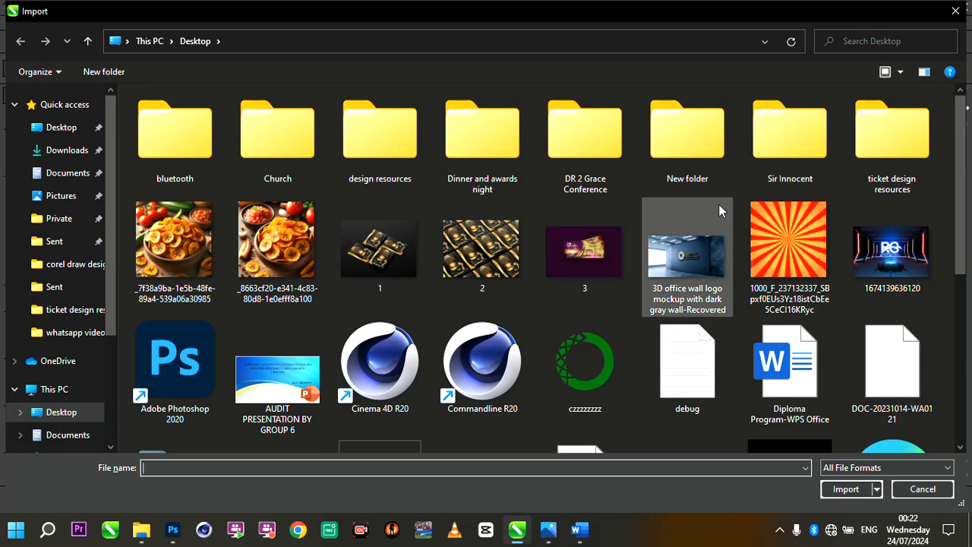
pyautogui.click(910, 147)
pyautogui.doubleClick(910, 146)
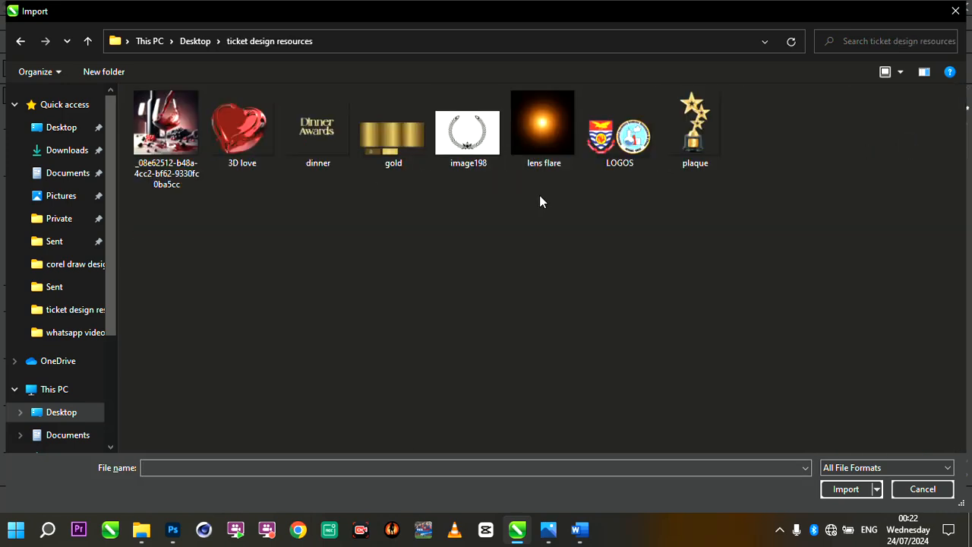
pyautogui.moveTo(127, 196); pyautogui.dragTo(739, 110)
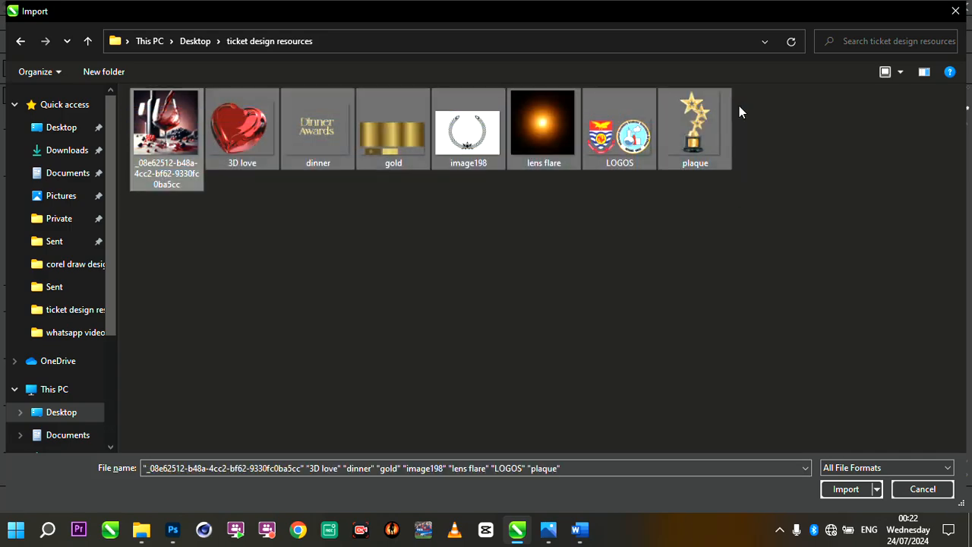
pyautogui.click(845, 489)
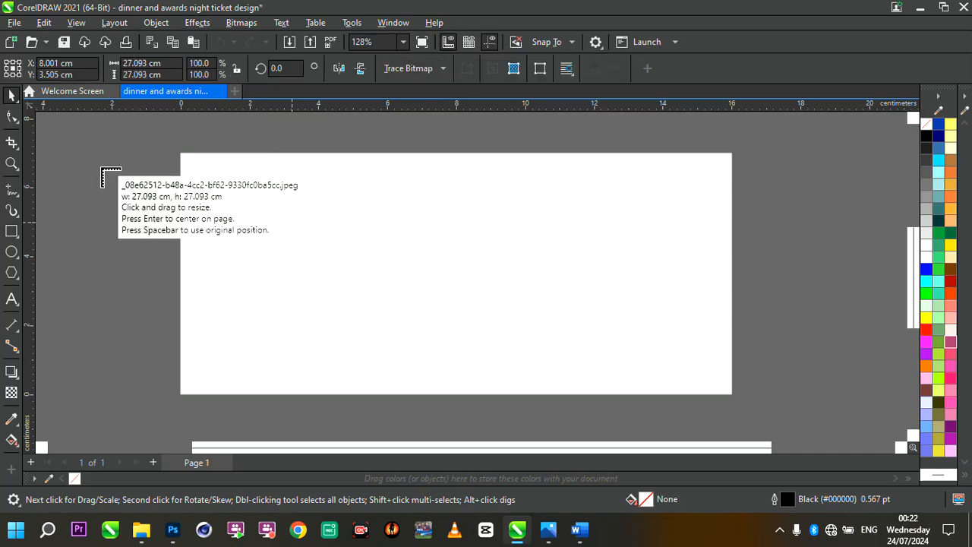
# - Place each imported image beside the page, the first three to its left and the rest to its right
pyautogui.moveTo(101, 169); pyautogui.dragTo(169, 233)
pyautogui.moveTo(110, 237); pyautogui.dragTo(181, 300)
pyautogui.moveTo(111, 313); pyautogui.dragTo(245, 397)
pyautogui.moveTo(774, 163); pyautogui.dragTo(857, 260)
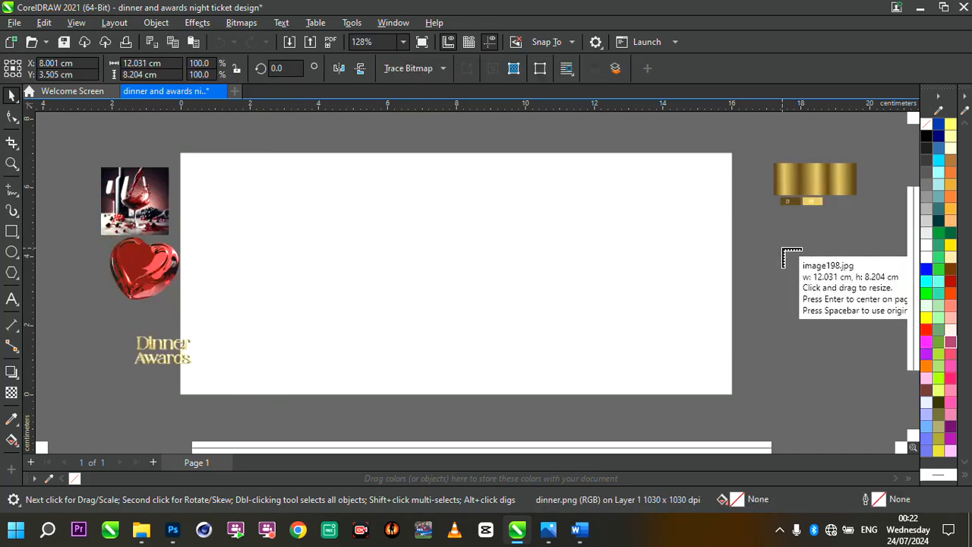
pyautogui.moveTo(783, 248); pyautogui.dragTo(869, 306)
pyautogui.moveTo(777, 307); pyautogui.dragTo(835, 367)
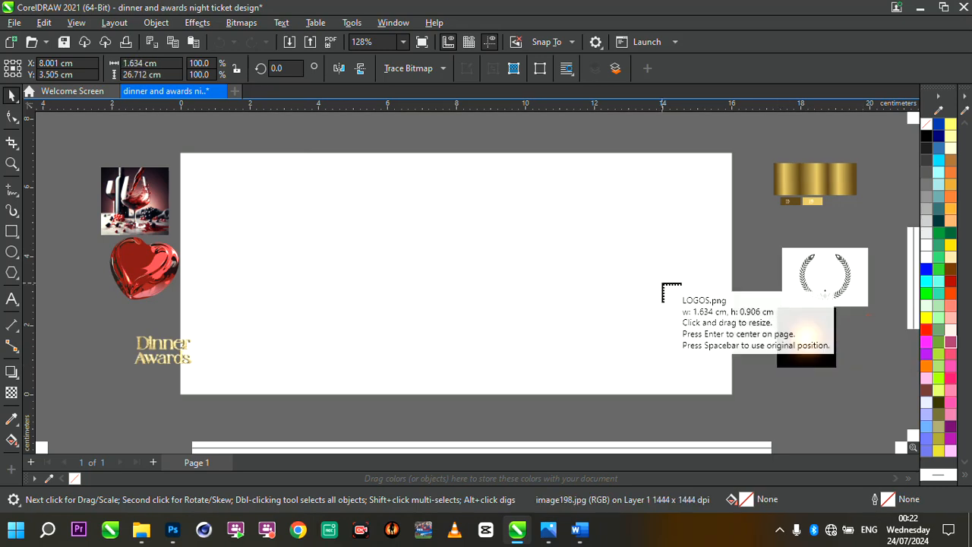
pyautogui.scroll(-2, 662, 284)
pyautogui.scroll(2, 760, 317)
pyautogui.moveTo(805, 184); pyautogui.dragTo(903, 357)
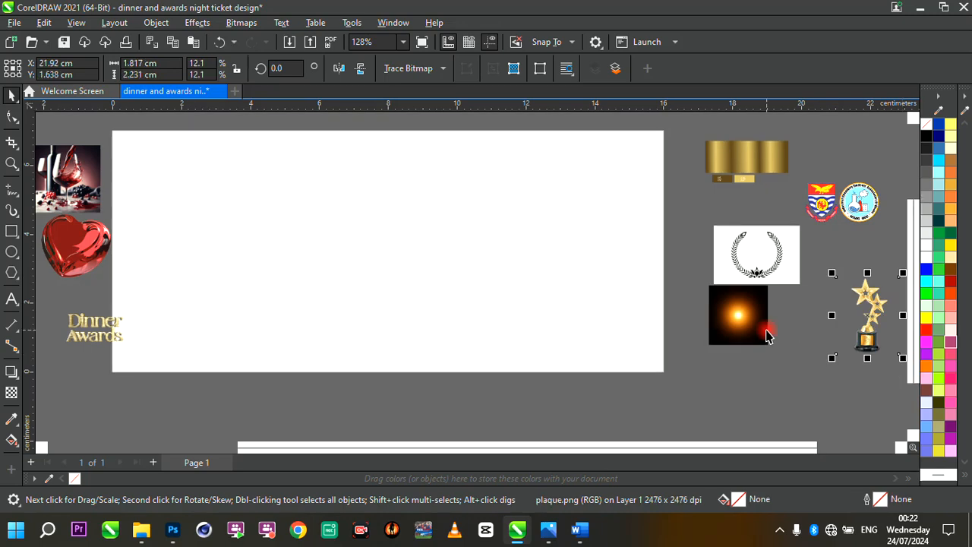
# - Draw a rectangle, set its size to 16 x 7 cm and center it on the page
pyautogui.click(767, 337)
pyautogui.scroll(-2, 766, 333)
pyautogui.scroll(2, 752, 323)
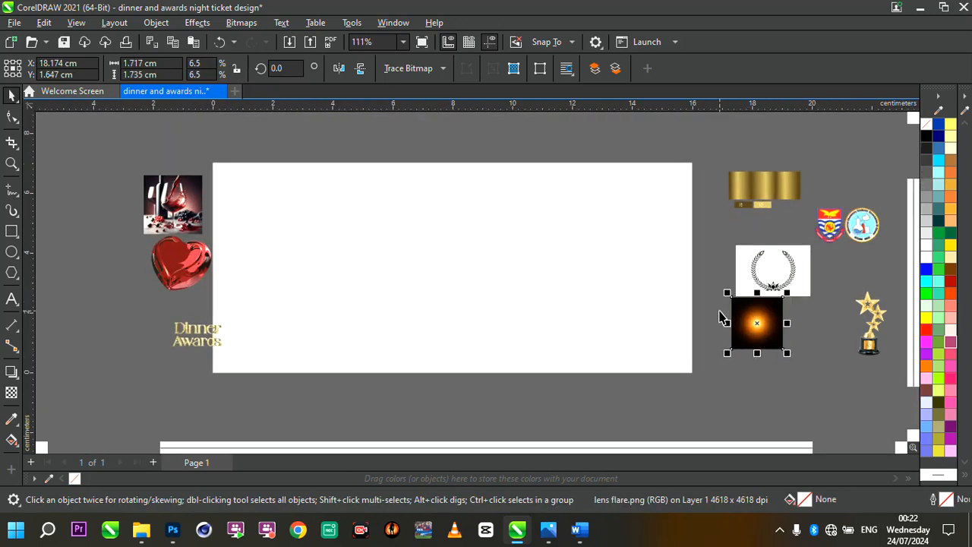
pyautogui.click(607, 282)
pyautogui.click(10, 231)
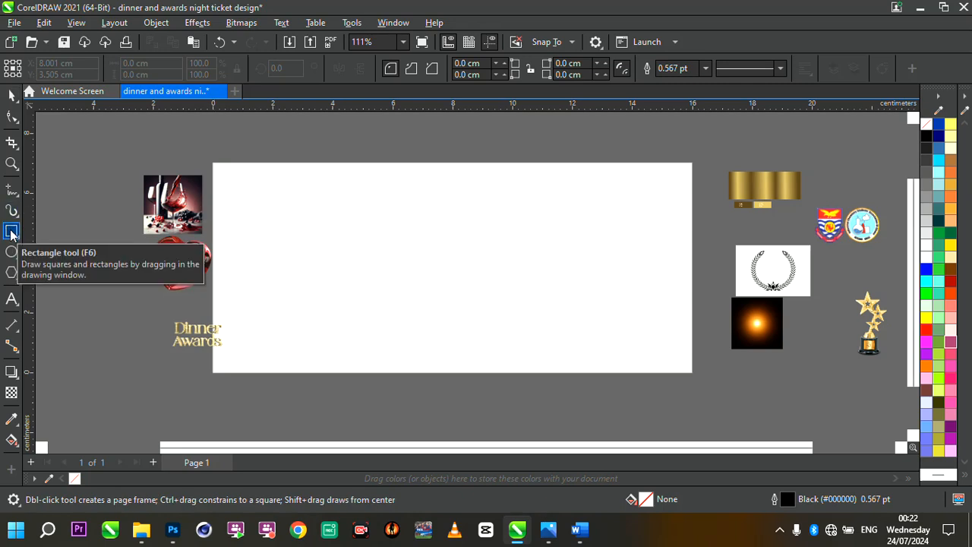
pyautogui.moveTo(276, 206); pyautogui.dragTo(477, 318)
pyautogui.moveTo(165, 64); pyautogui.dragTo(3, 58)
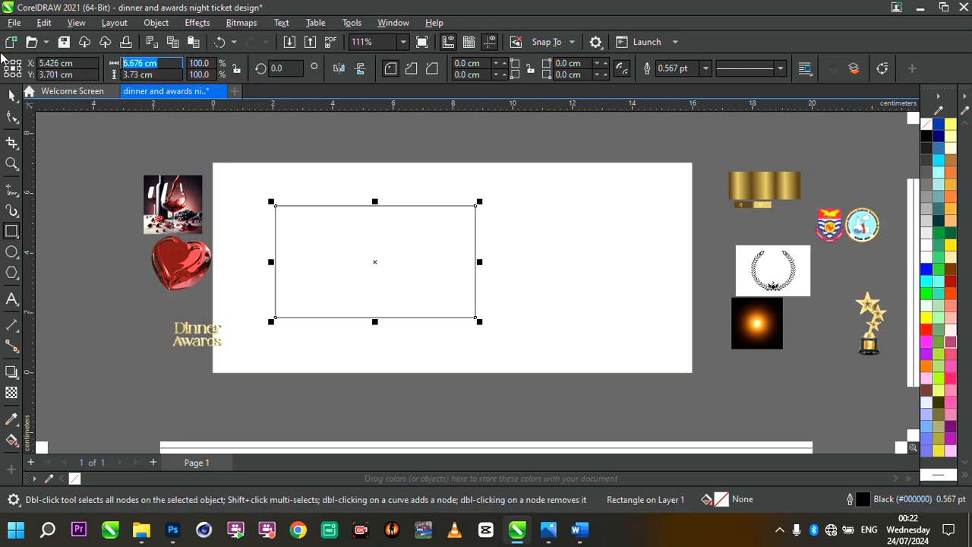
pyautogui.write('16')
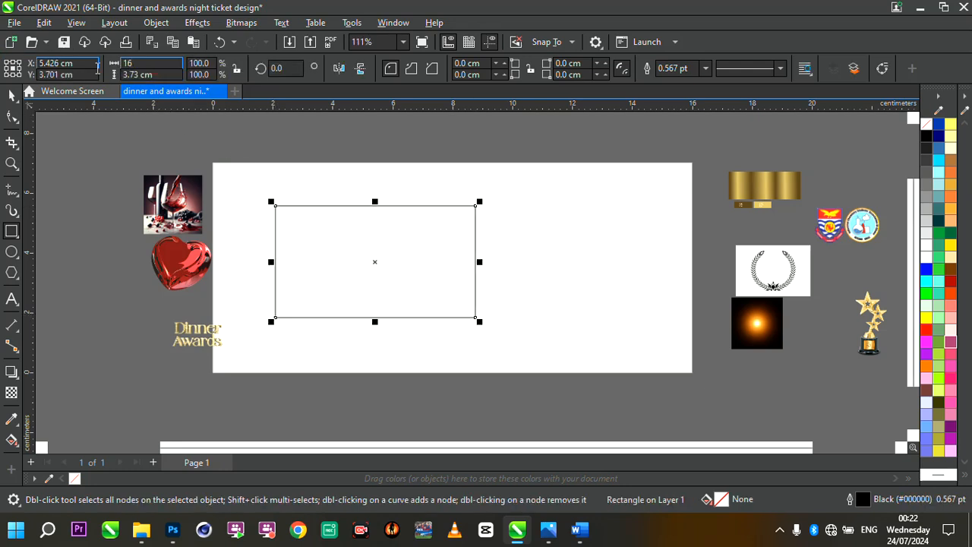
pyautogui.press('Tab')
pyautogui.write('7')
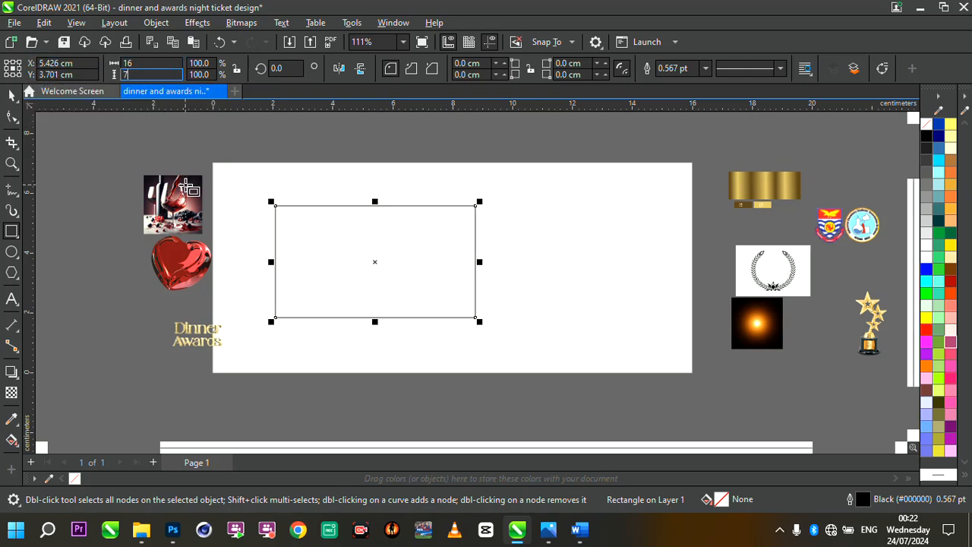
pyautogui.press('Return')
pyautogui.press('p')
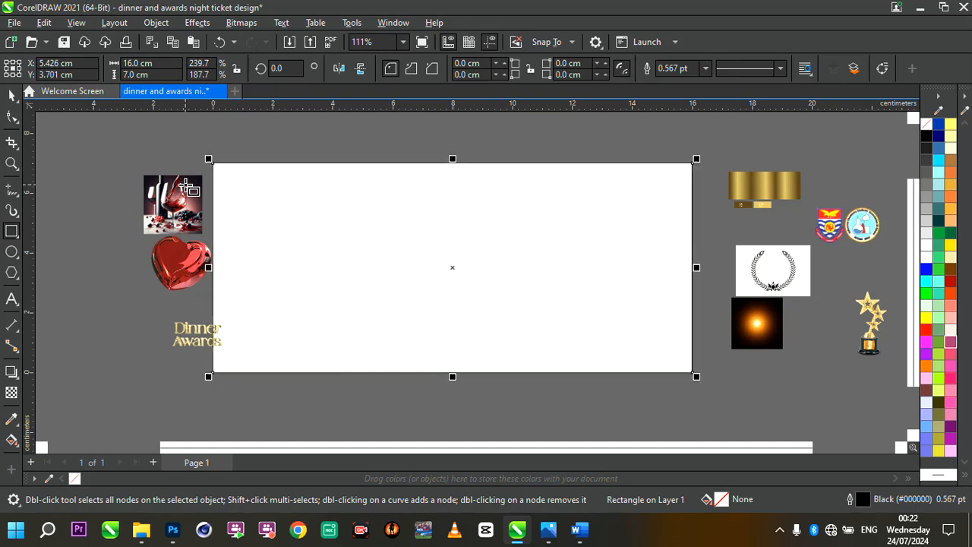
pyautogui.scroll(-2, 579, 239)
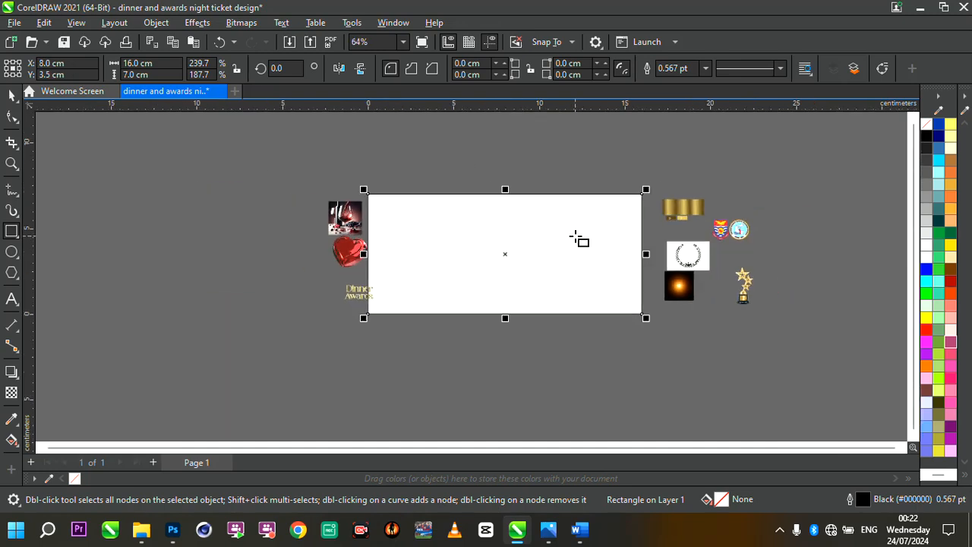
pyautogui.scroll(3, 579, 239)
pyautogui.scroll(1, 740, 218)
pyautogui.scroll(-1, 552, 223)
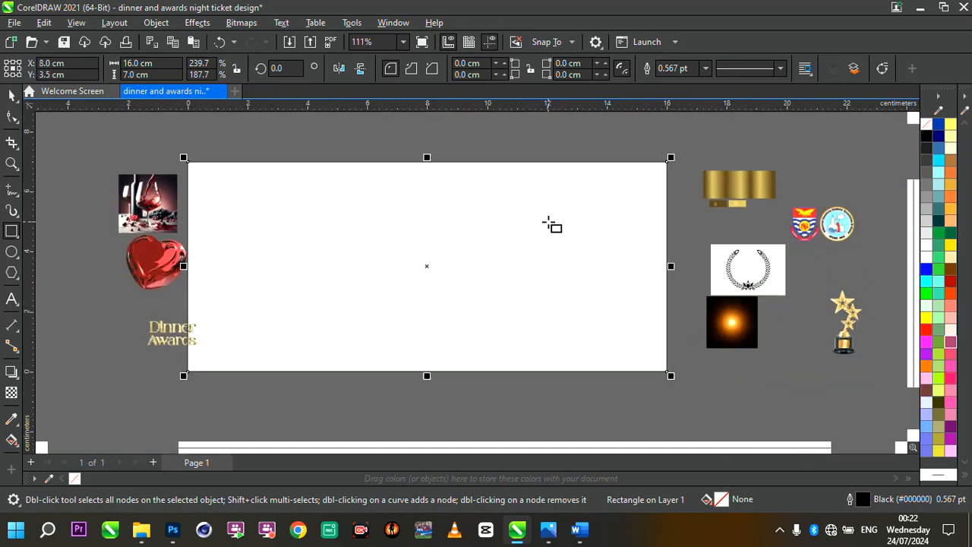
pyautogui.scroll(2, 552, 223)
pyautogui.scroll(-1, 456, 284)
pyautogui.scroll(1, 440, 269)
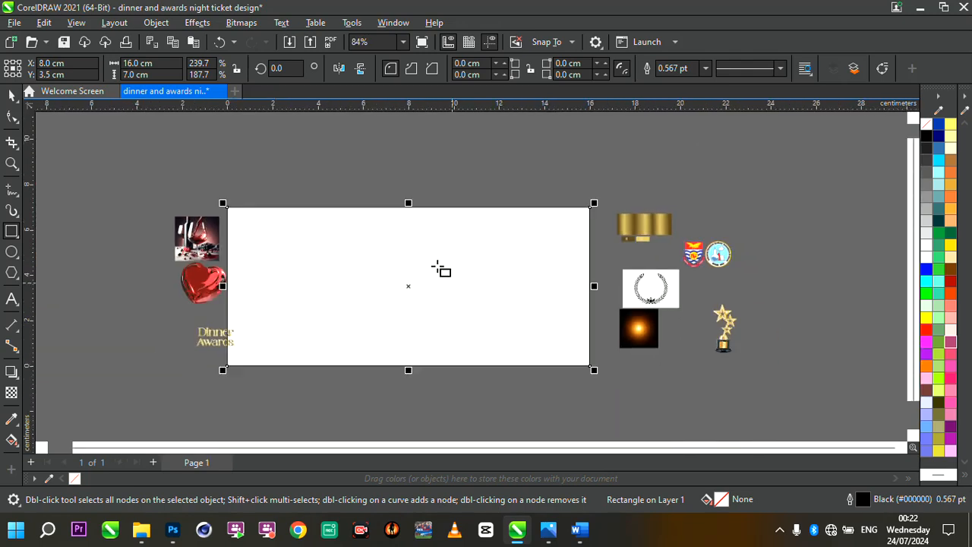
pyautogui.scroll(3, 380, 202)
pyautogui.scroll(1, 426, 279)
pyautogui.scroll(-5, 425, 278)
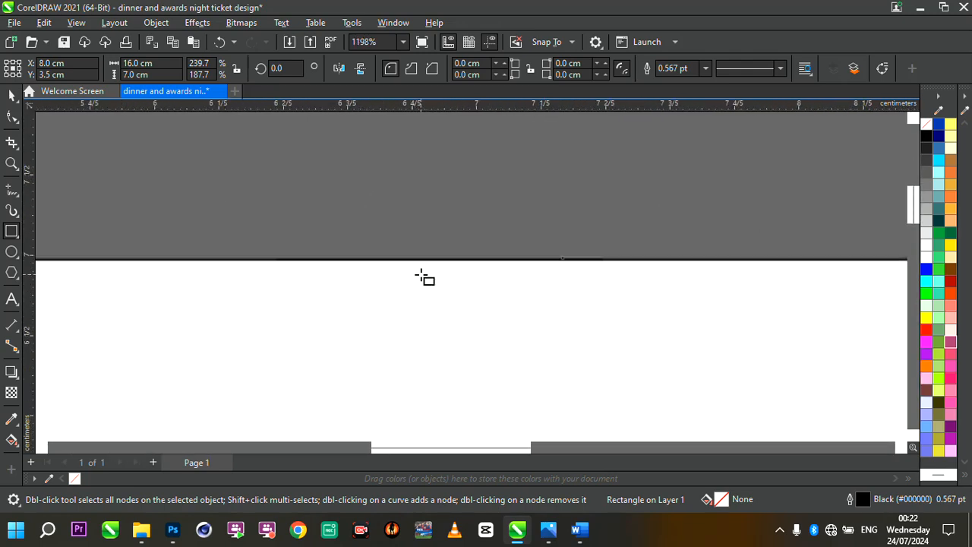
pyautogui.scroll(1, 477, 356)
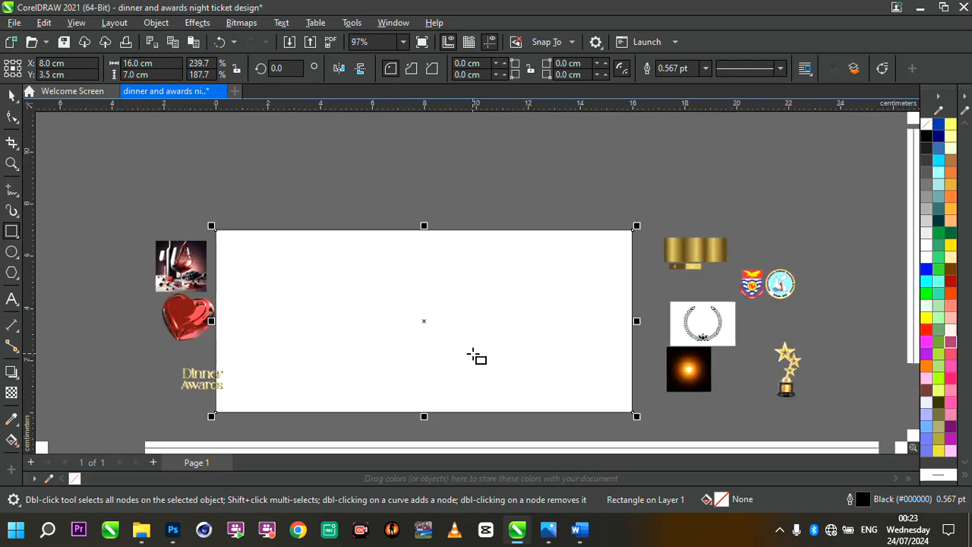
pyautogui.scroll(1, 497, 427)
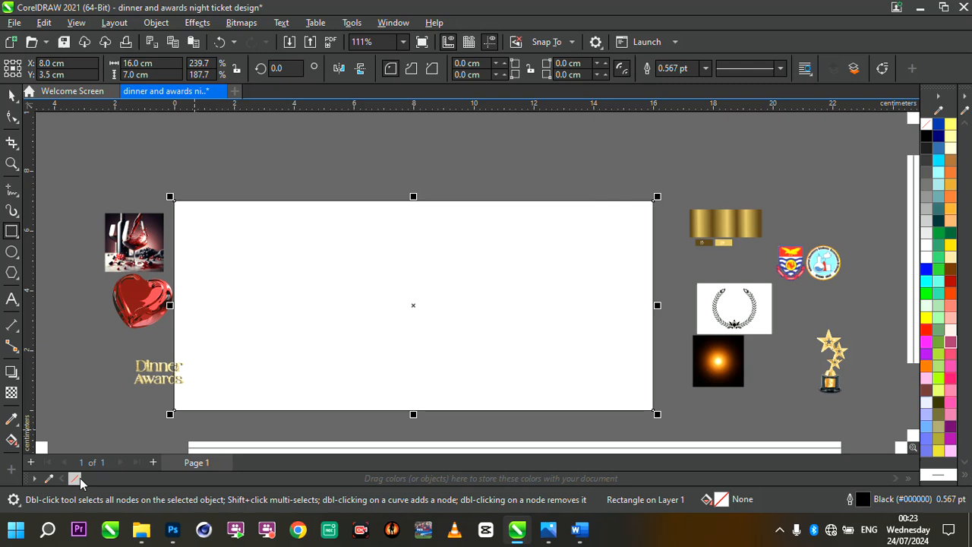
# - Remove the outline from the background rectangle
pyautogui.rightClick(78, 478)
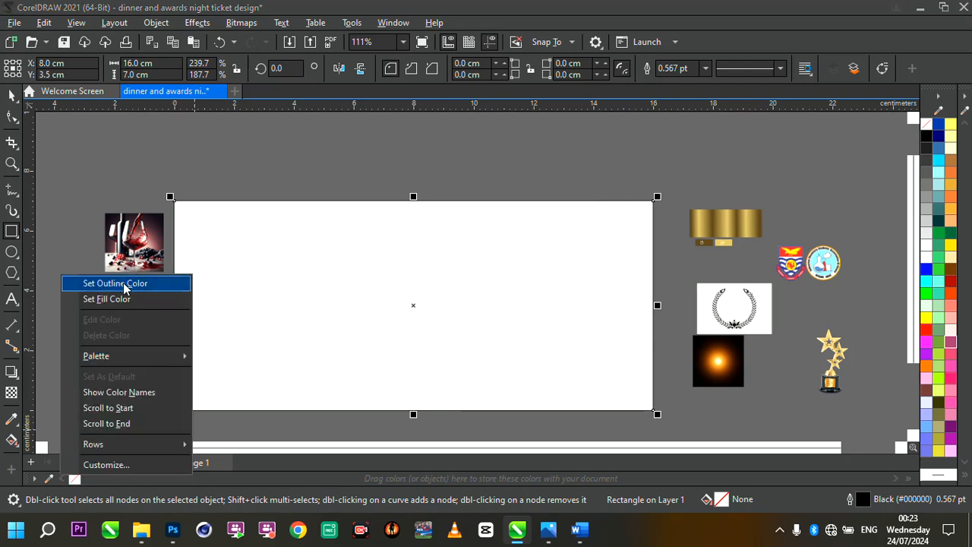
pyautogui.click(115, 284)
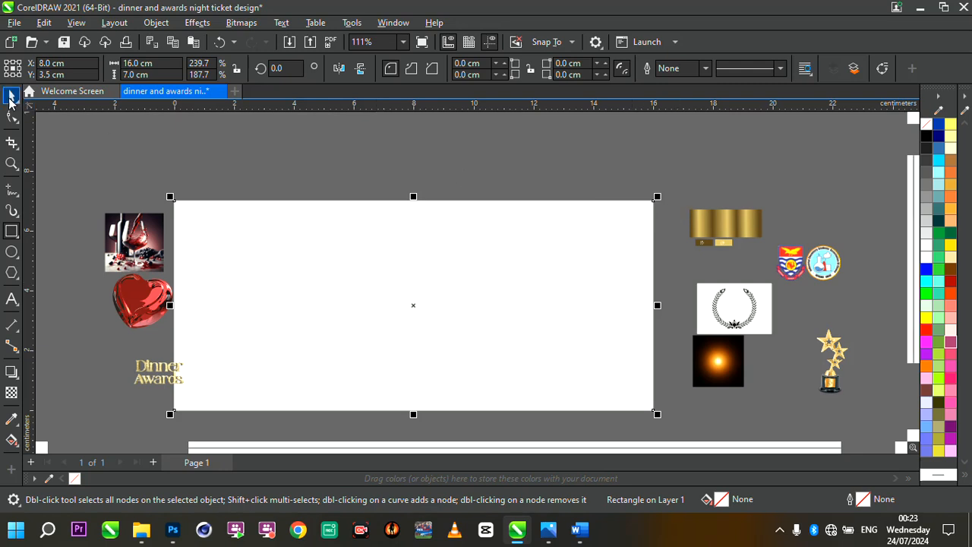
pyautogui.click(12, 94)
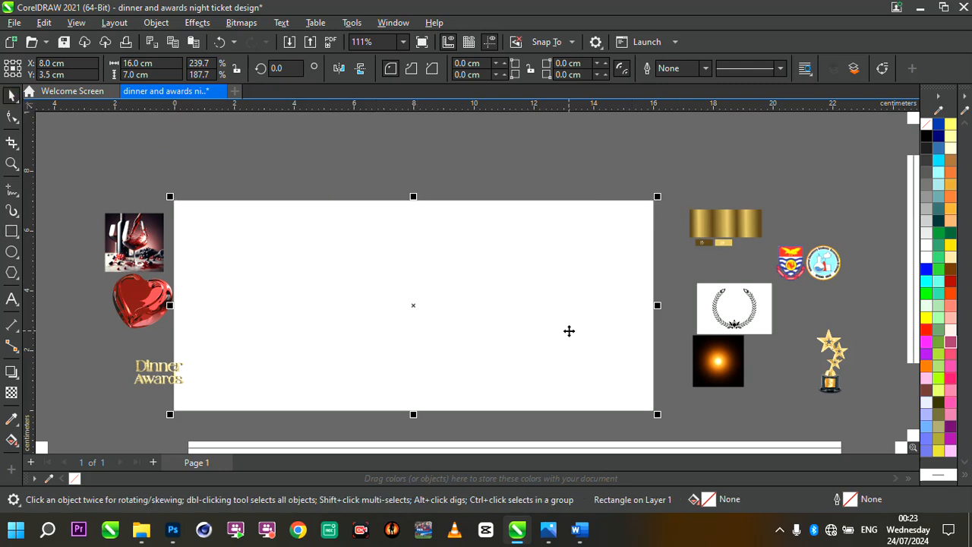
# - Give the background rectangle a linear fountain fill running from black on the left to magenta on the right
pyautogui.scroll(1, 590, 352)
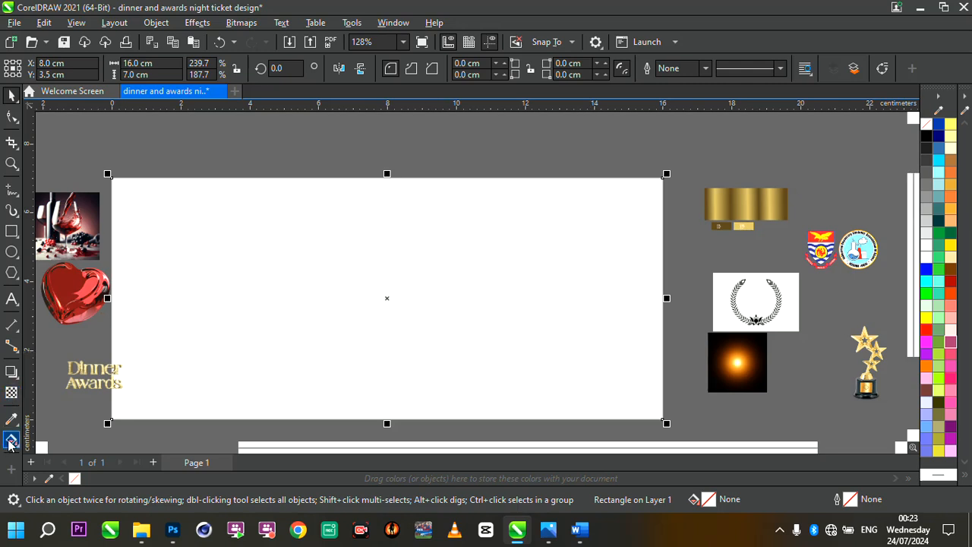
pyautogui.click(11, 441)
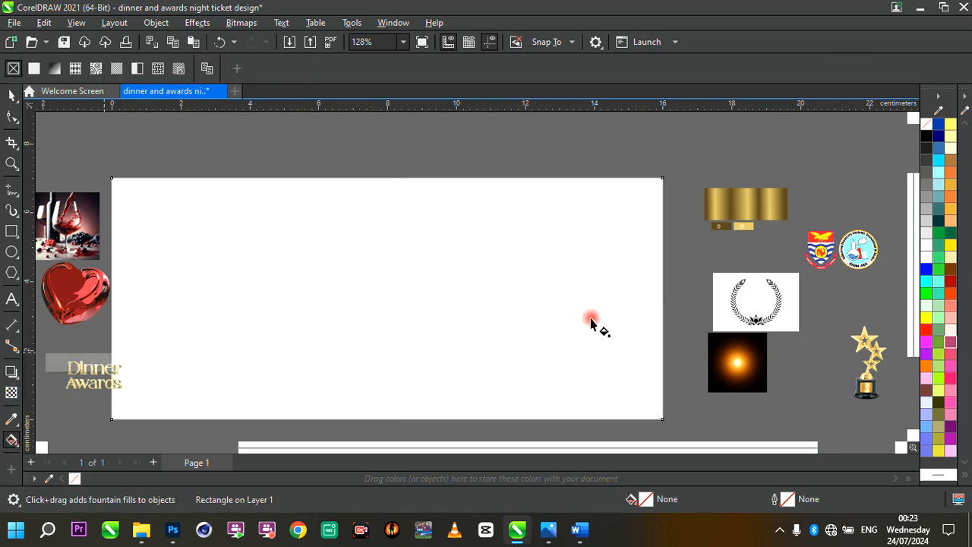
pyautogui.moveTo(104, 351); pyautogui.dragTo(645, 251)
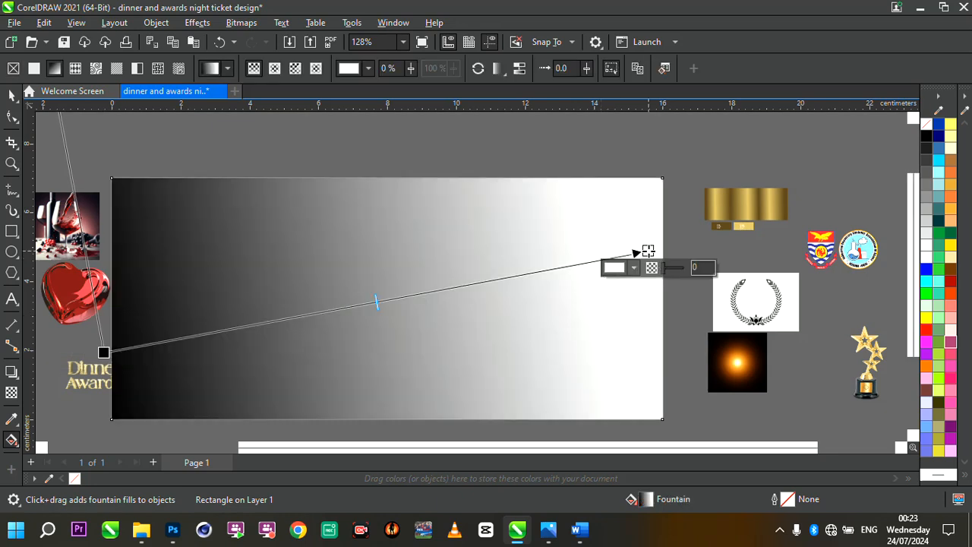
pyautogui.click(926, 343)
pyautogui.moveTo(658, 247); pyautogui.dragTo(695, 231)
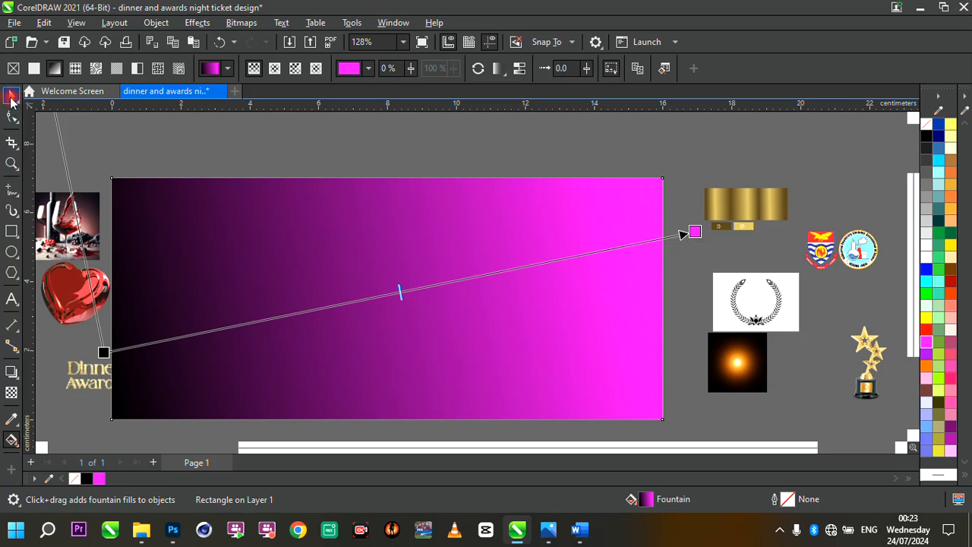
pyautogui.click(12, 93)
# - Draw a second rectangle about 10 x 9 cm overlapping the right half of the background
pyautogui.scroll(-3, 402, 230)
pyautogui.scroll(2, 402, 230)
pyautogui.scroll(1, 544, 278)
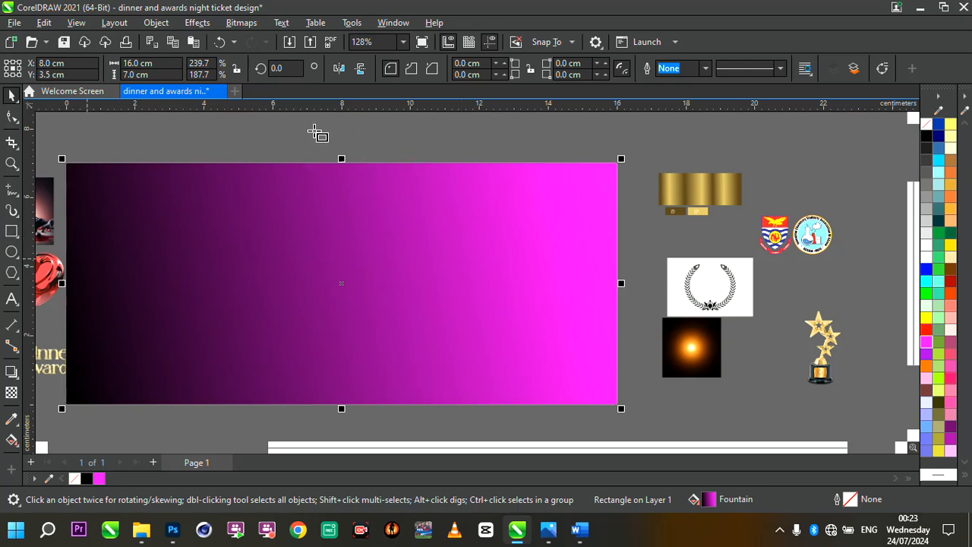
pyautogui.press('F6')
pyautogui.moveTo(315, 131); pyautogui.dragTo(666, 417)
# - Convert the second rectangle to curves with the Shape tool
pyautogui.press('F10')
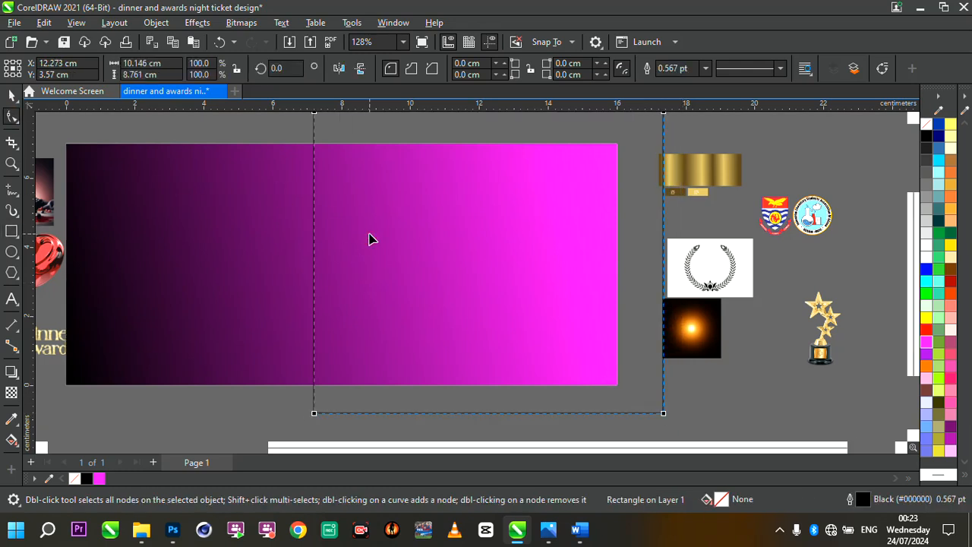
pyautogui.scroll(1, 370, 239)
pyautogui.rightClick(336, 232)
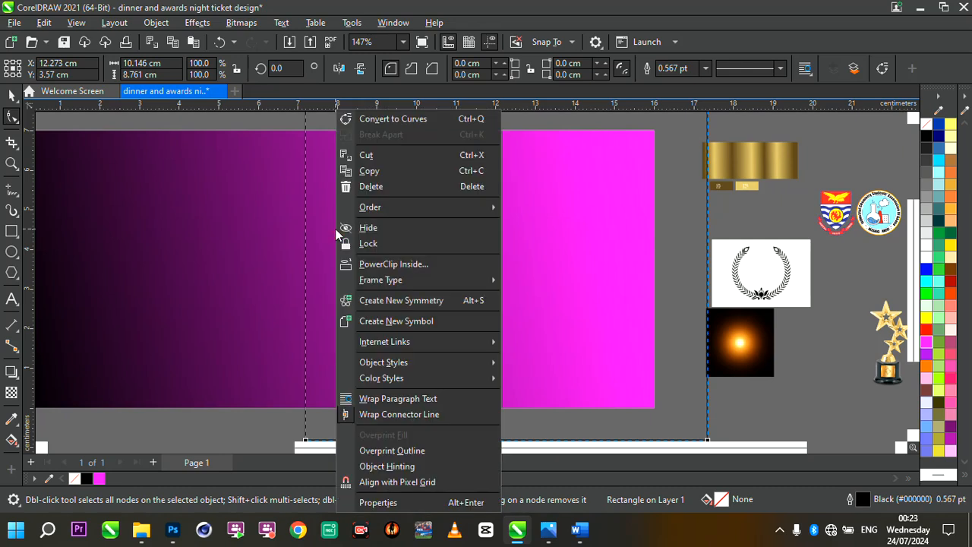
pyautogui.click(414, 124)
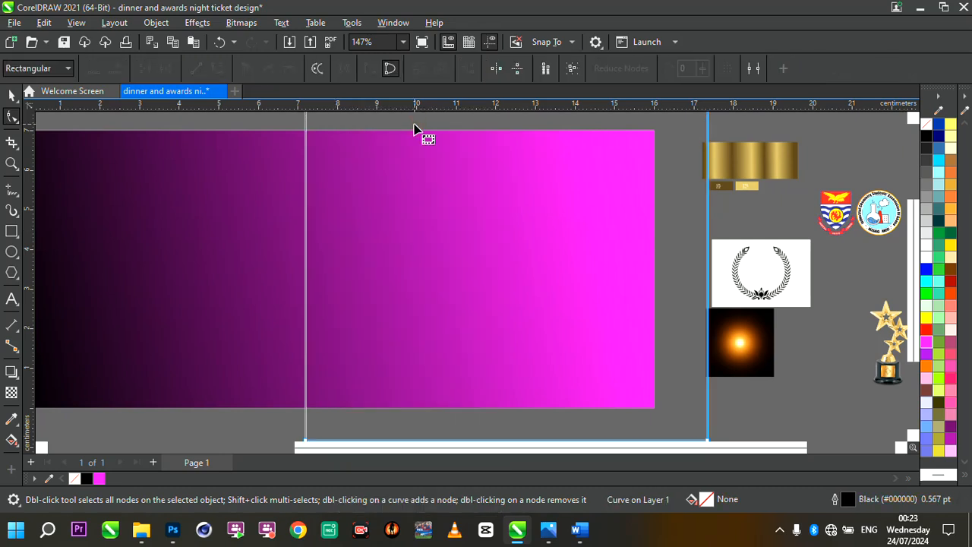
# - Turn the shape's left edge into a curve and bend it into an arc bulging to the right
pyautogui.click(306, 196)
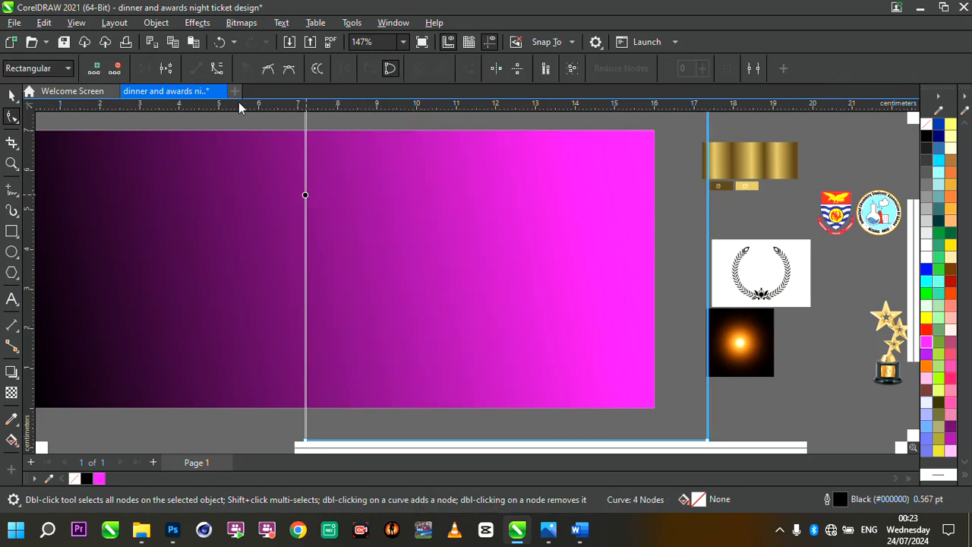
pyautogui.click(219, 69)
pyautogui.scroll(-3, 390, 319)
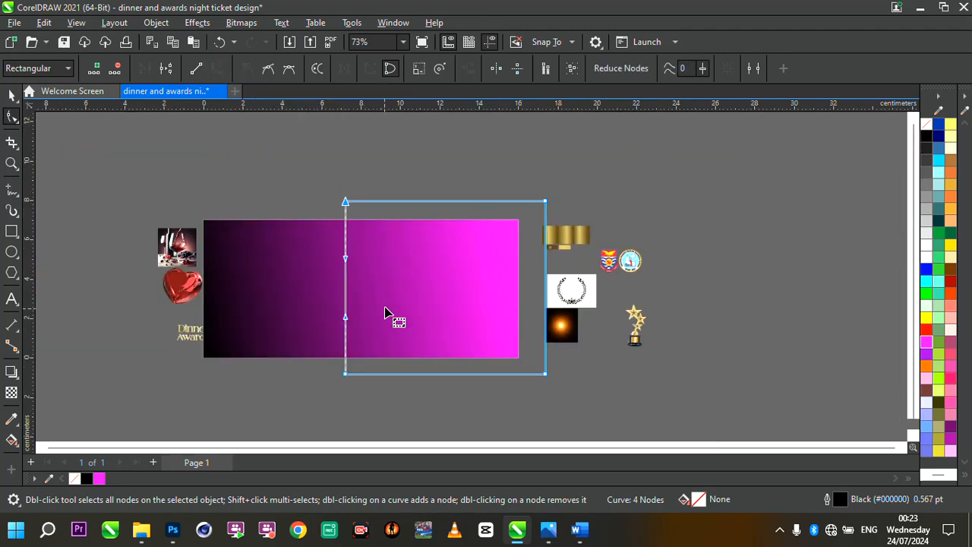
pyautogui.scroll(2, 444, 273)
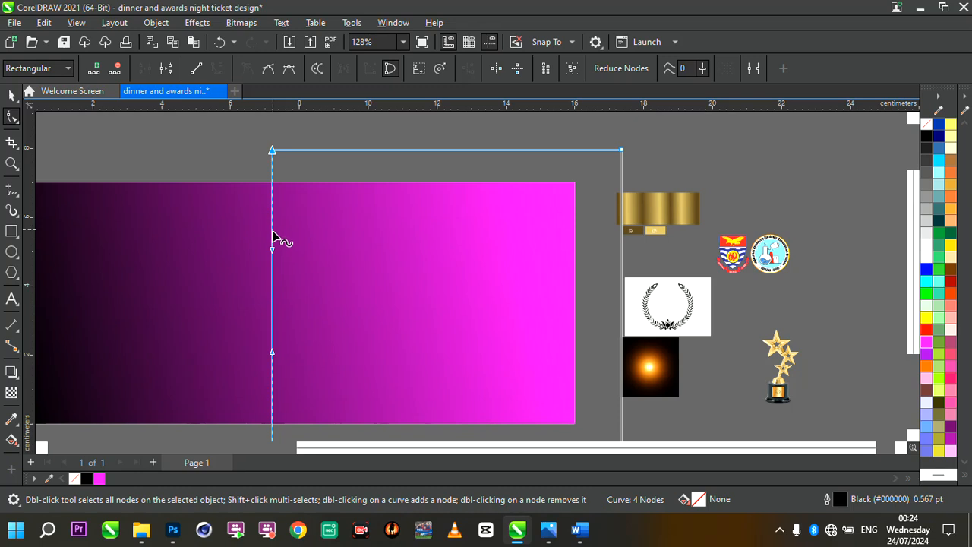
pyautogui.click(271, 237)
pyautogui.moveTo(271, 237); pyautogui.dragTo(325, 244)
pyautogui.moveTo(273, 151); pyautogui.dragTo(292, 151)
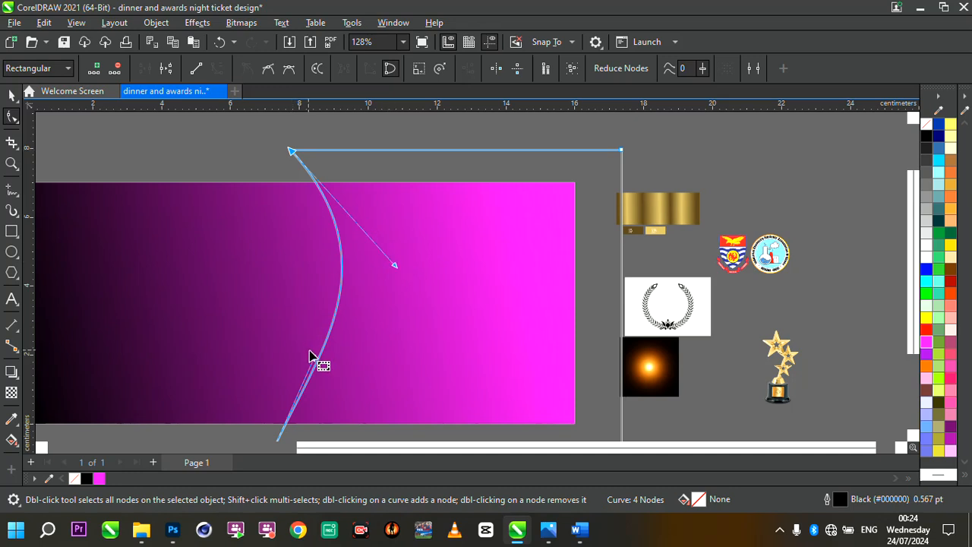
pyautogui.moveTo(314, 357); pyautogui.dragTo(327, 357)
pyautogui.scroll(-2, 448, 319)
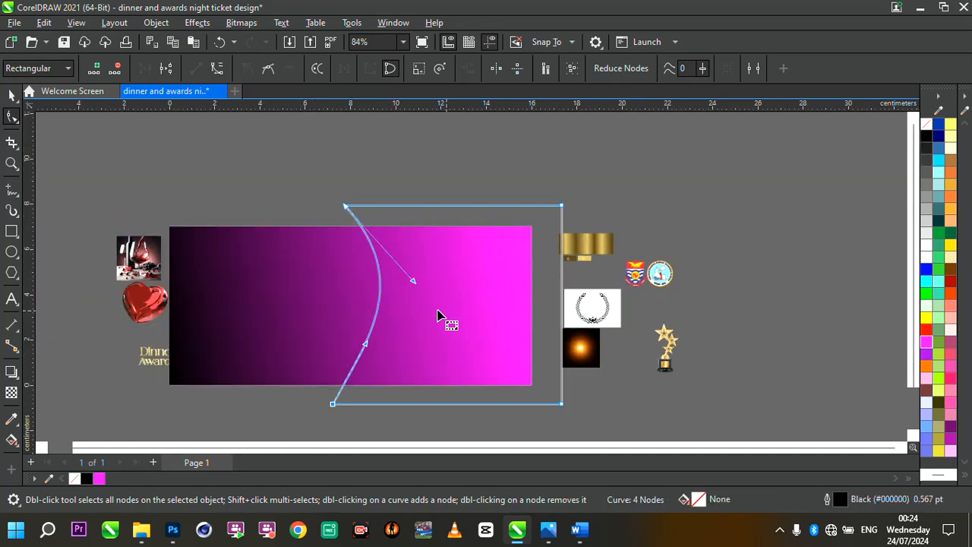
pyautogui.scroll(2, 425, 319)
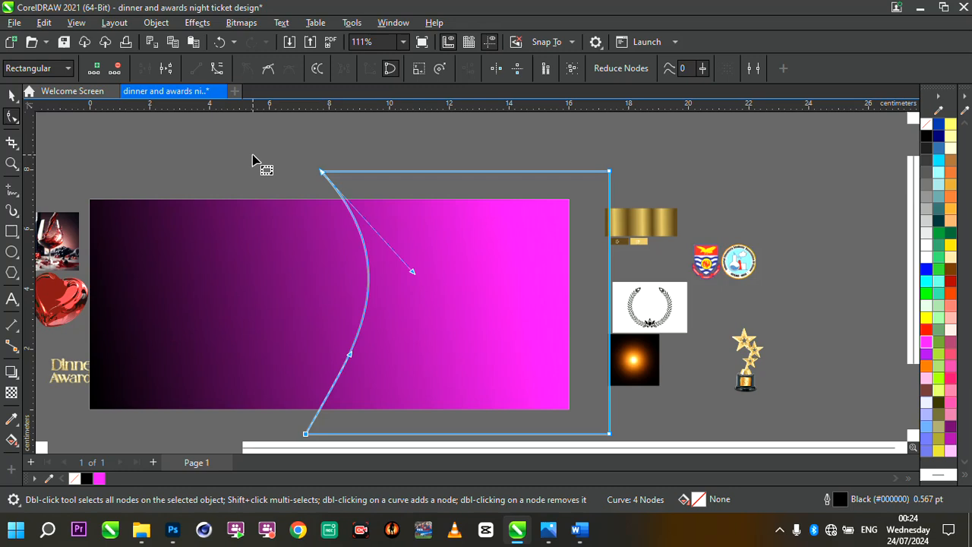
# - Stretch the curved shape leftward to about 11.6 cm wide
pyautogui.click(12, 95)
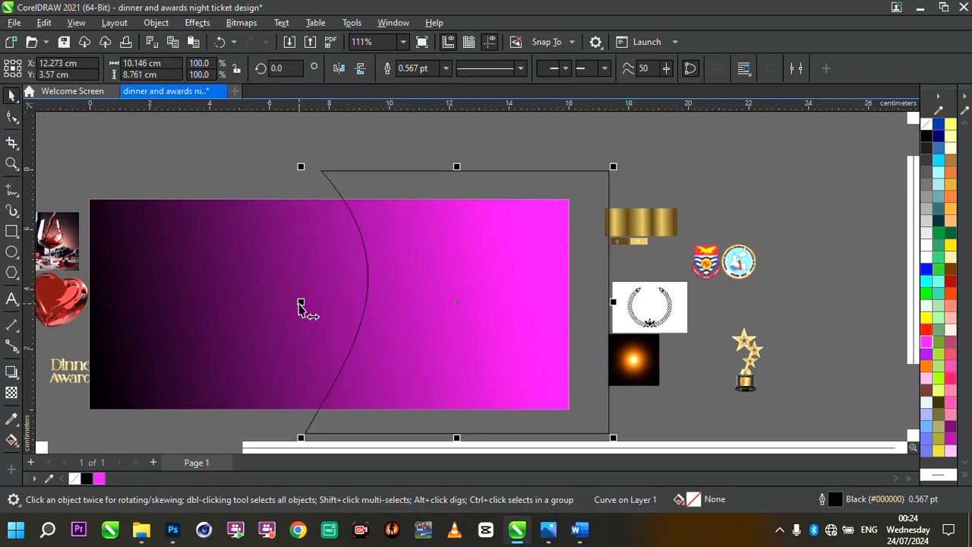
pyautogui.moveTo(301, 302); pyautogui.dragTo(257, 302)
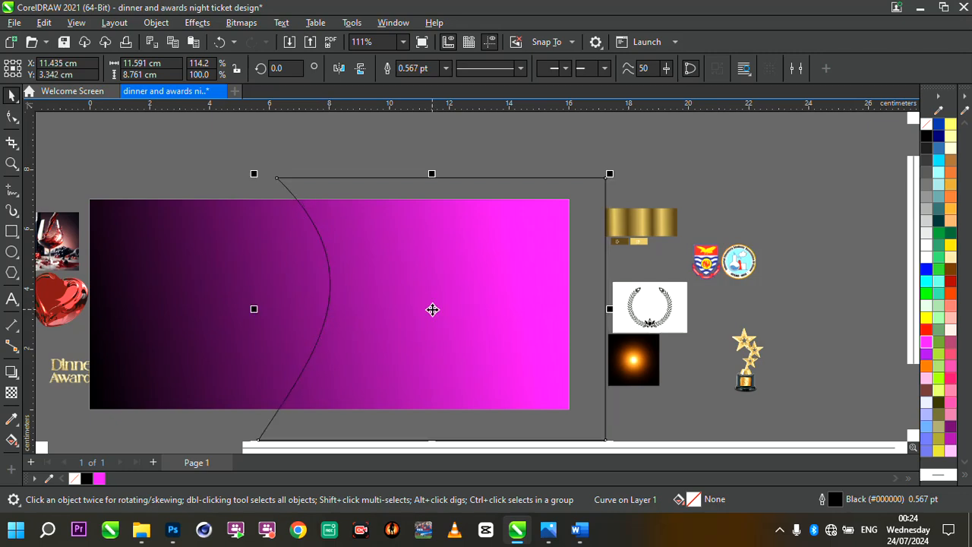
pyautogui.scroll(-3, 432, 310)
pyautogui.scroll(3, 390, 325)
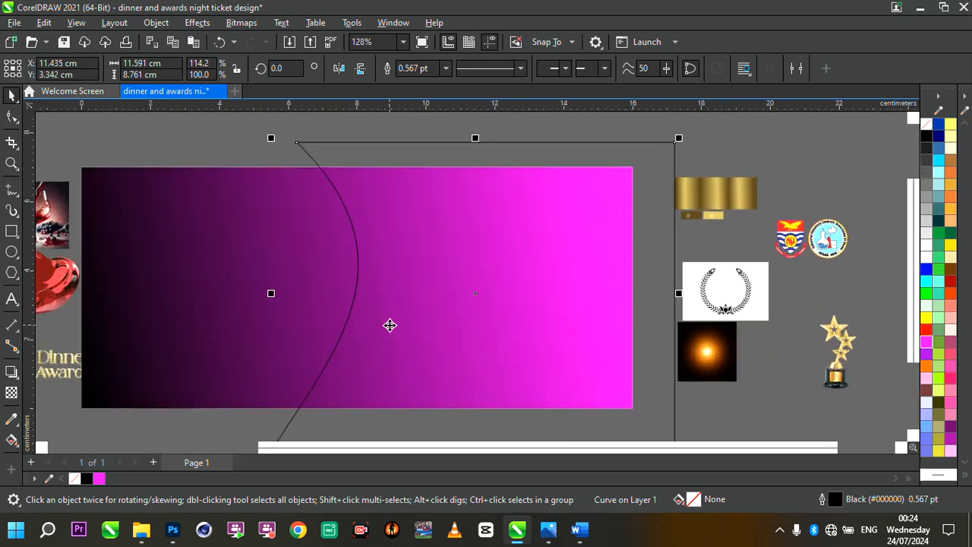
pyautogui.scroll(-2, 420, 330)
pyautogui.scroll(1, 420, 331)
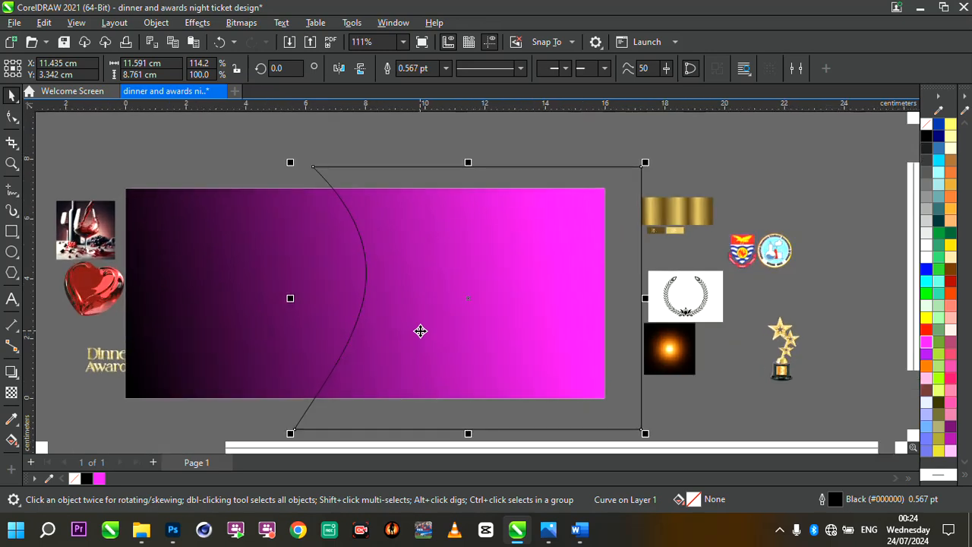
pyautogui.scroll(-3, 600, 291)
pyautogui.scroll(3, 670, 310)
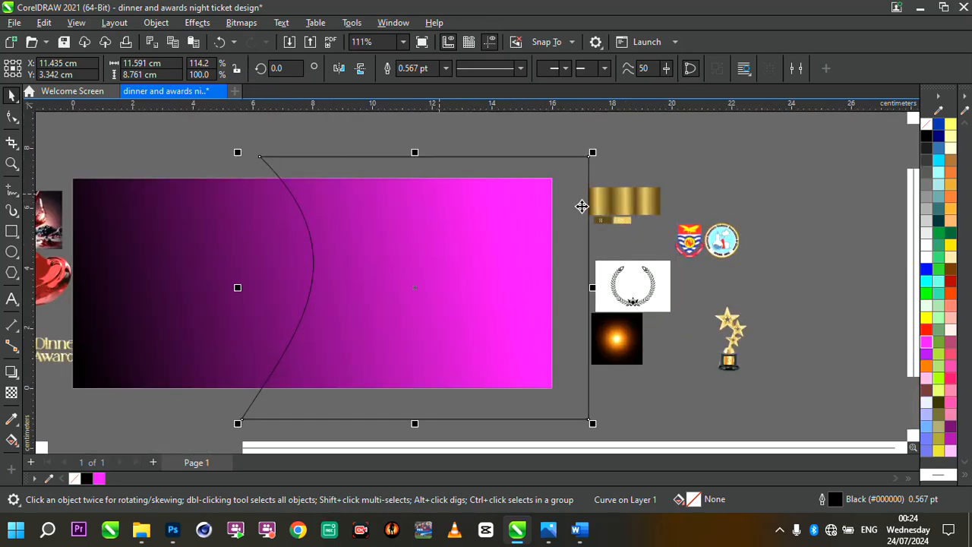
# - Enlarge the gold gradient image to about 8.1 x 4.1 cm to see its colour swatches
pyautogui.click(624, 209)
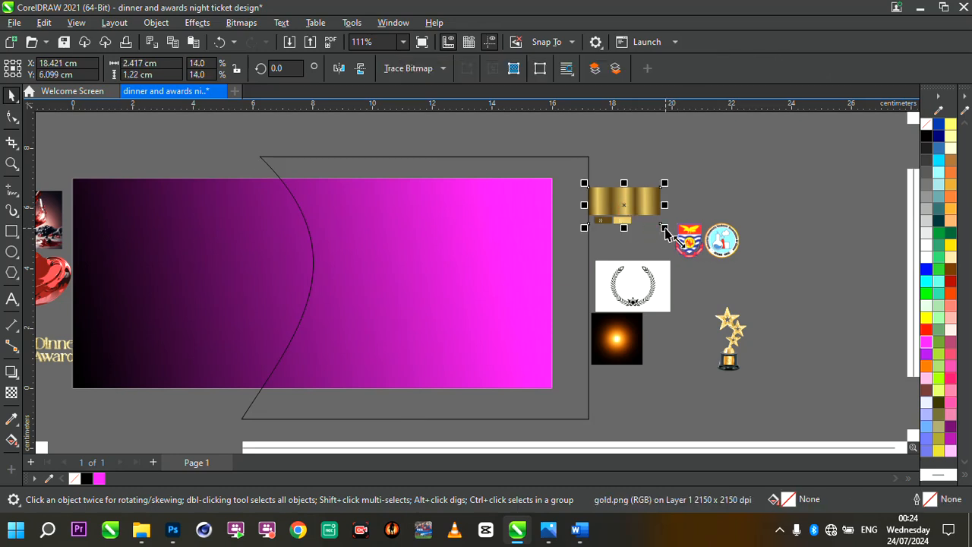
pyautogui.moveTo(664, 227); pyautogui.dragTo(834, 316)
pyautogui.moveTo(665, 212); pyautogui.dragTo(676, 157)
pyautogui.scroll(3, 723, 192)
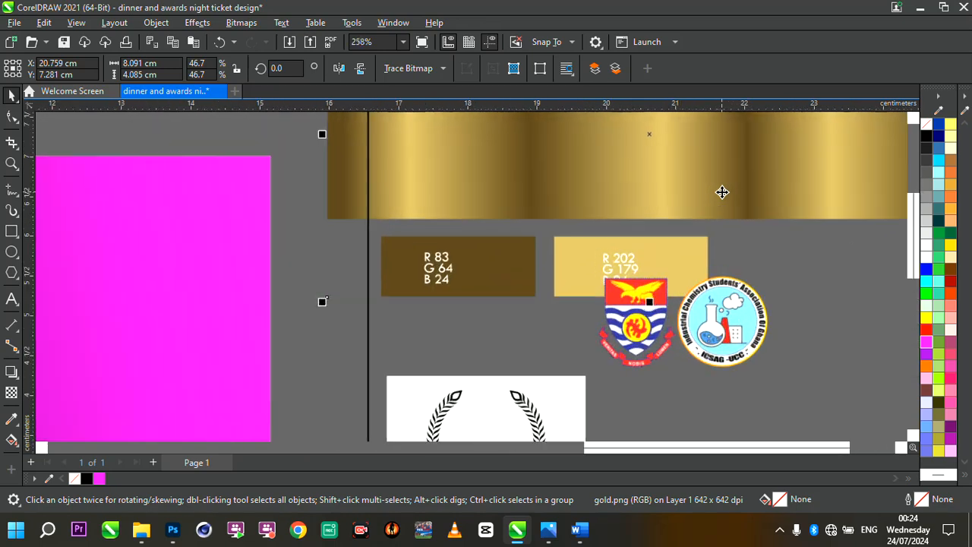
pyautogui.scroll(1, 723, 192)
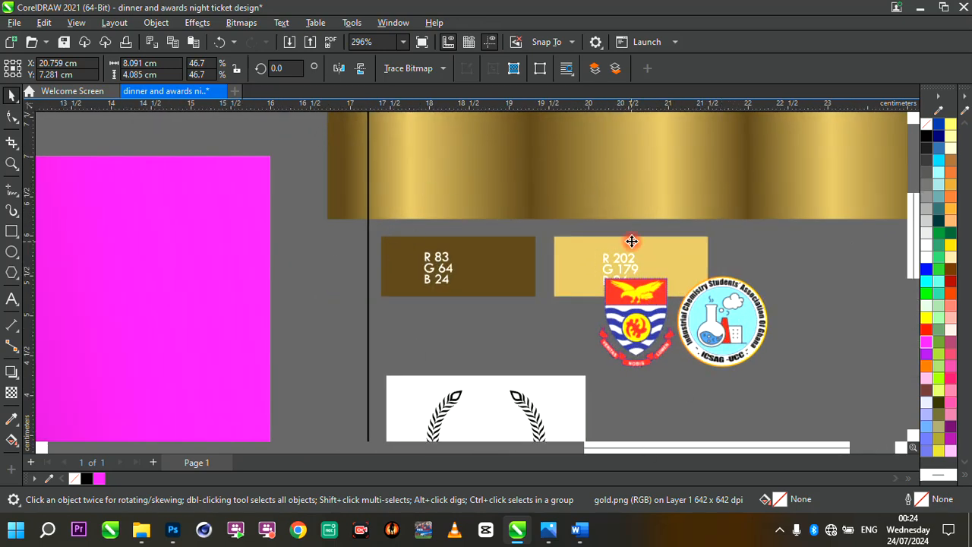
pyautogui.scroll(-4, 630, 228)
# - Sample the dark gold and light gold swatch colours into the document palette
pyautogui.click(447, 259)
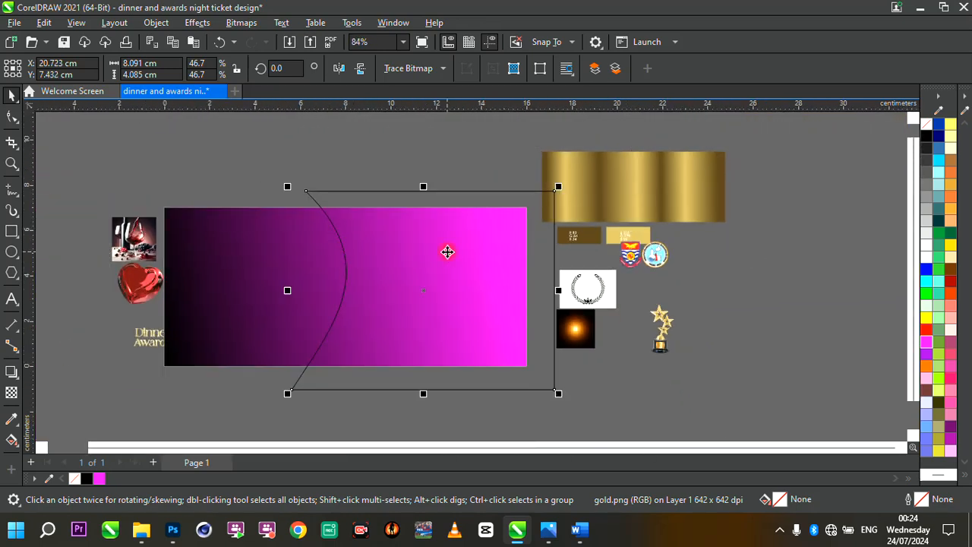
pyautogui.scroll(1, 446, 253)
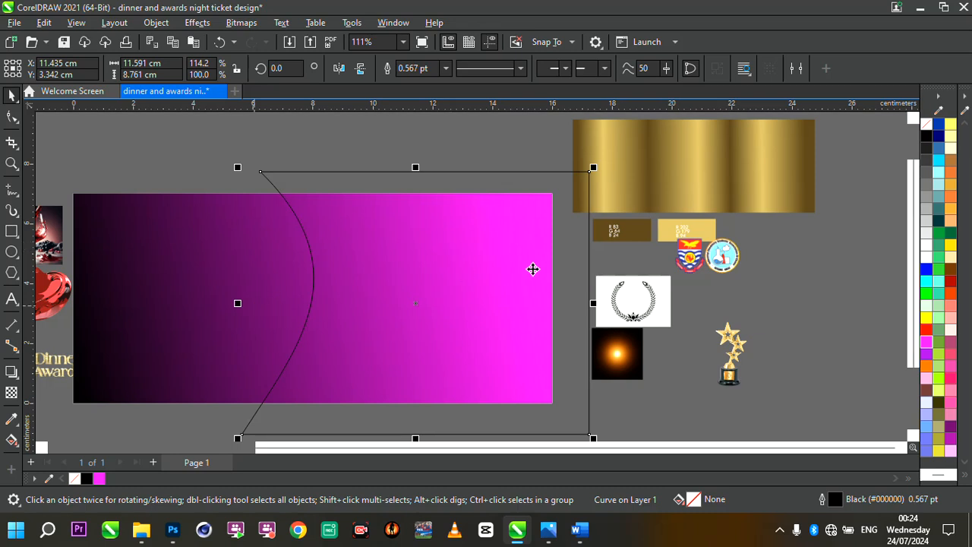
pyautogui.click(49, 479)
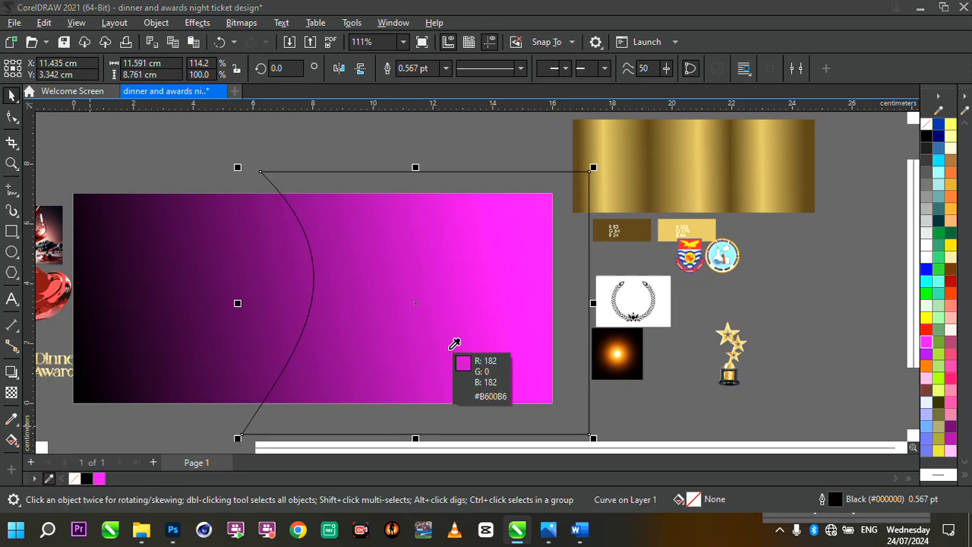
pyautogui.click(638, 228)
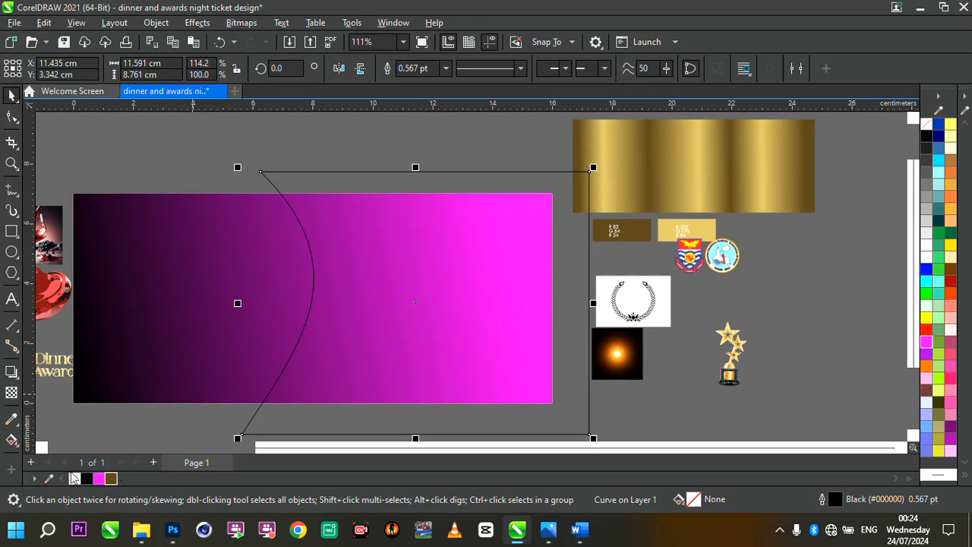
pyautogui.click(49, 479)
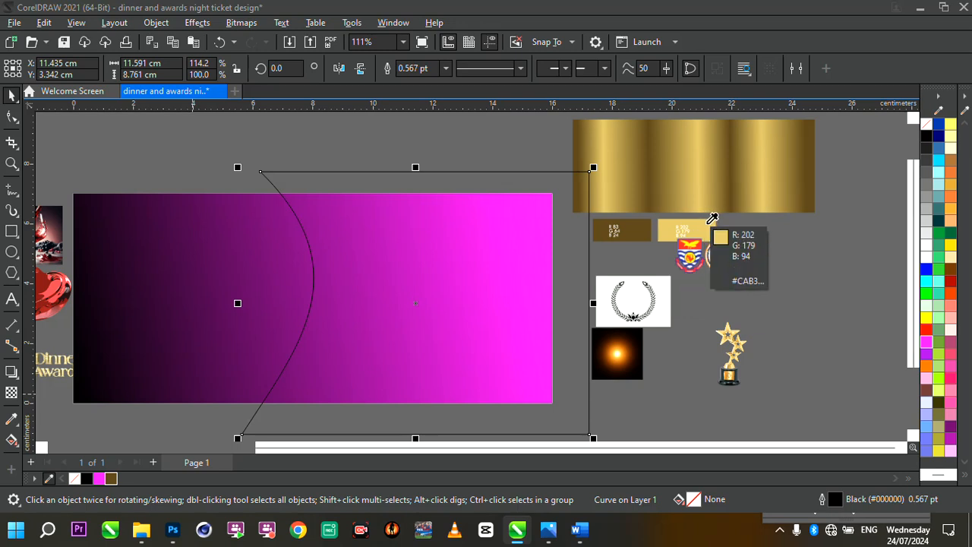
pyautogui.click(712, 220)
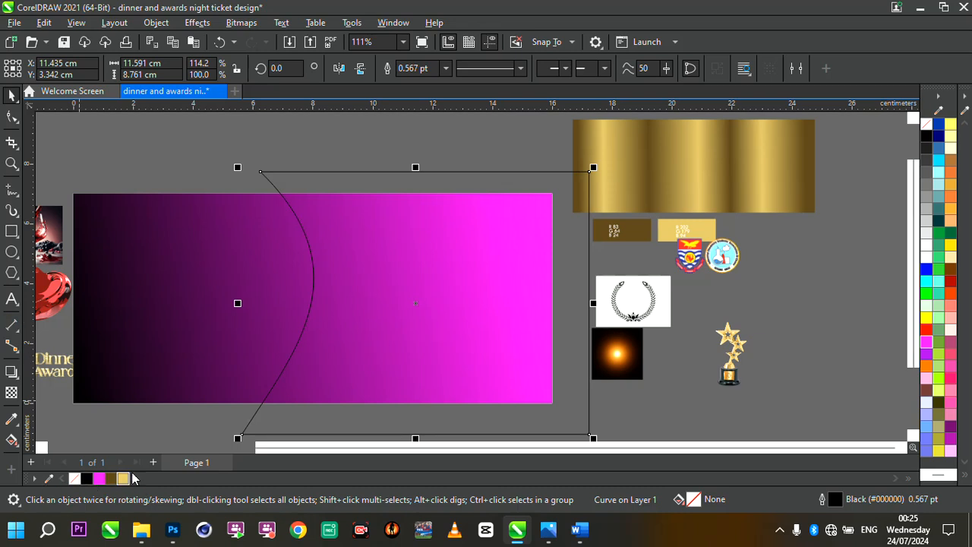
# - Give the curved shape a linear fountain fill with dark gold at both ends and light gold in the middle
pyautogui.click(10, 440)
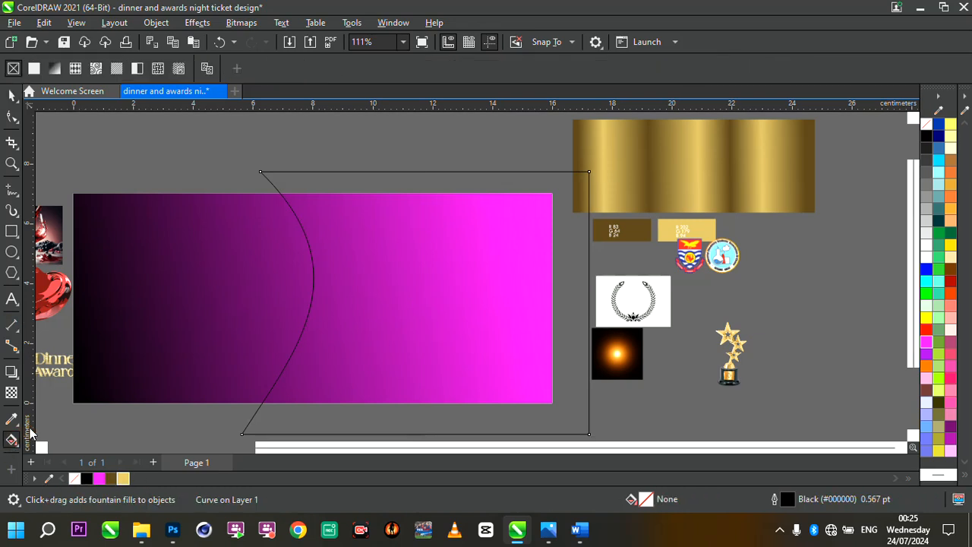
pyautogui.moveTo(301, 287); pyautogui.dragTo(591, 281)
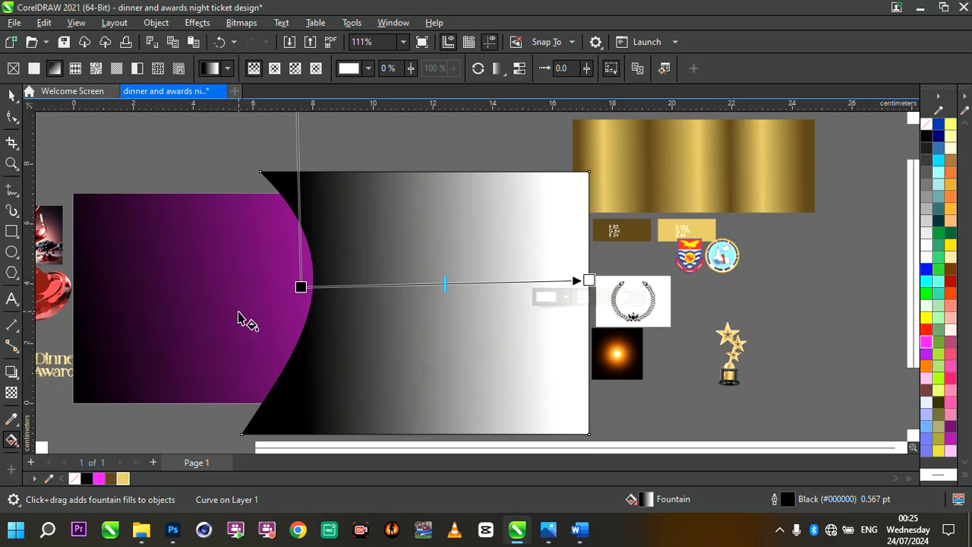
pyautogui.click(301, 287)
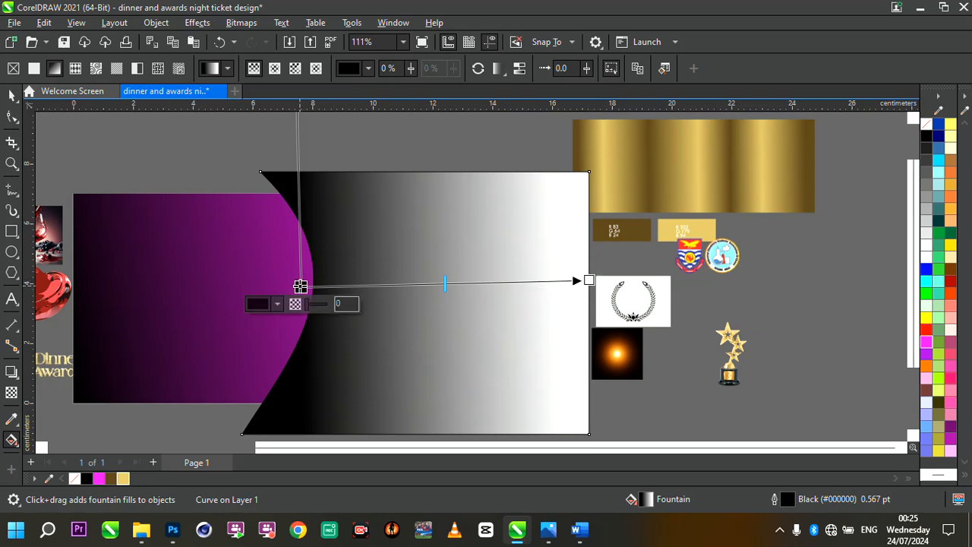
pyautogui.click(110, 477)
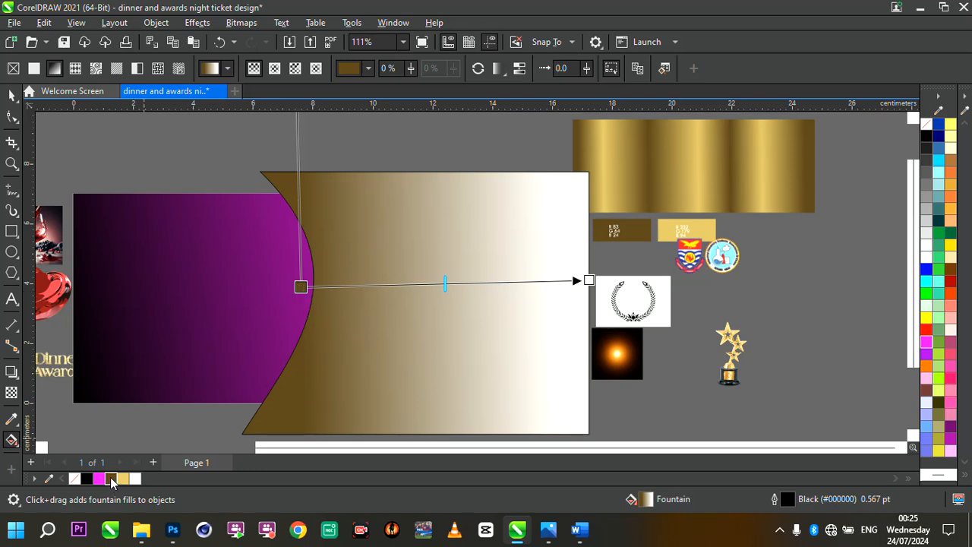
pyautogui.moveTo(111, 480); pyautogui.dragTo(595, 280)
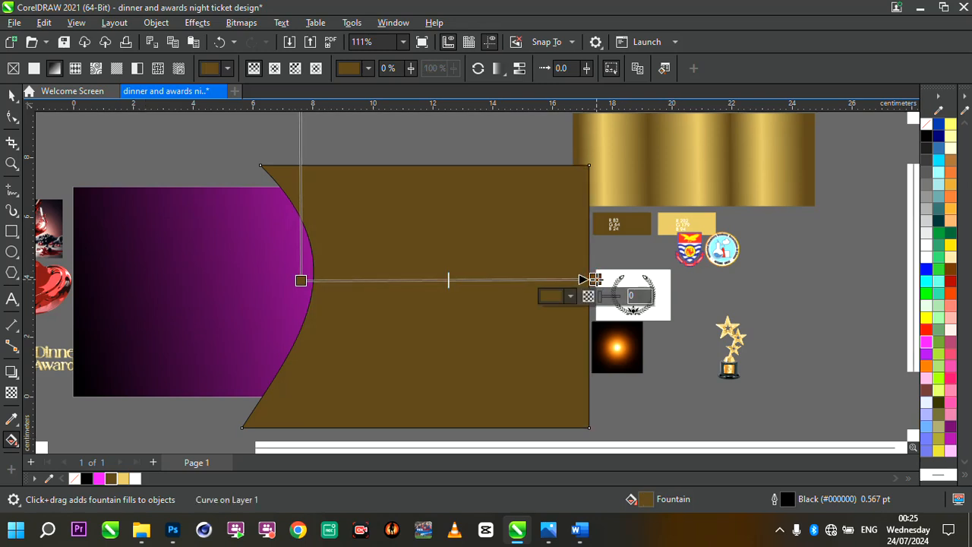
pyautogui.scroll(1, 653, 278)
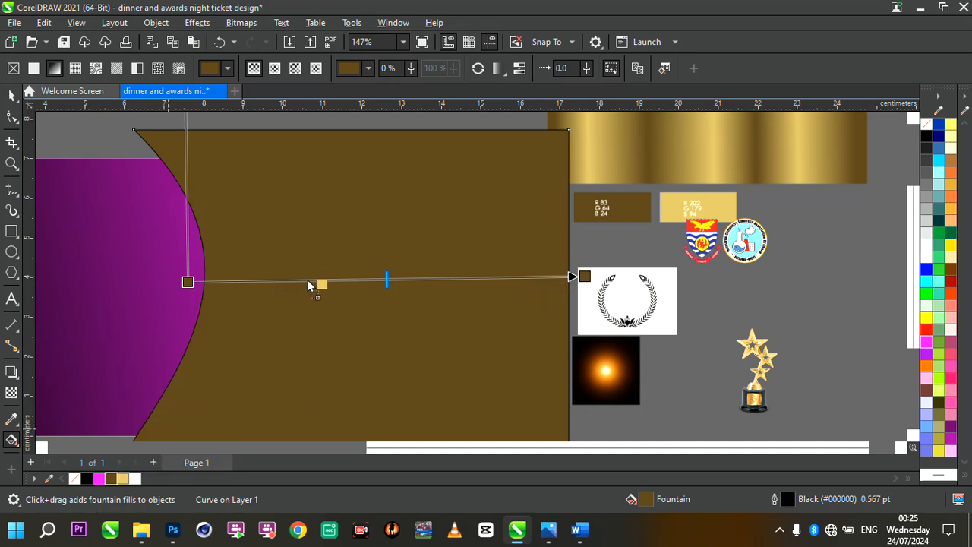
pyautogui.moveTo(309, 285); pyautogui.dragTo(307, 280)
pyautogui.scroll(-2, 383, 281)
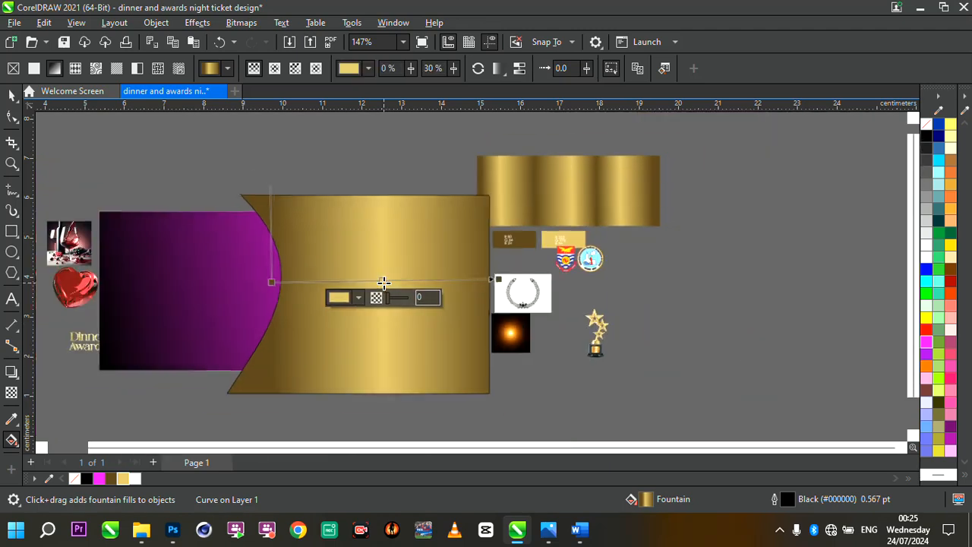
pyautogui.scroll(-2, 384, 281)
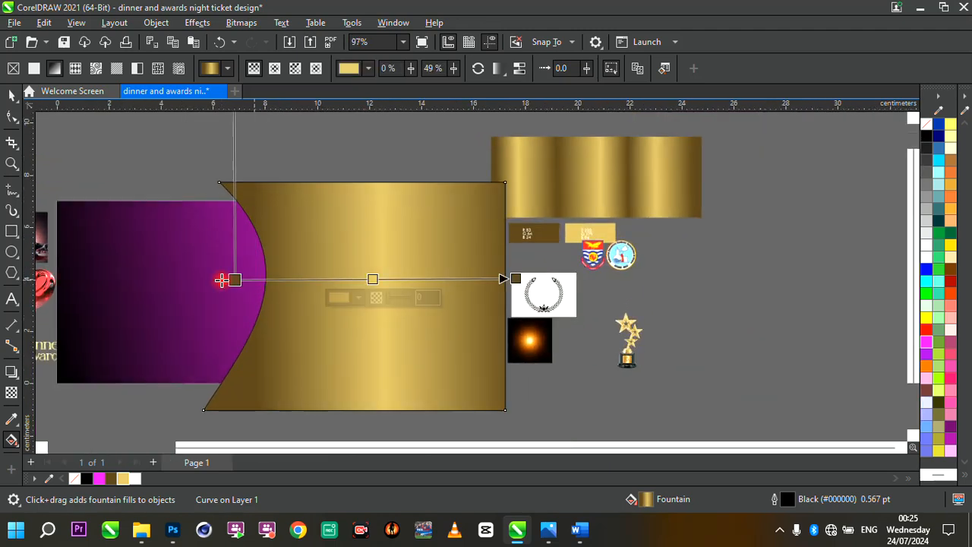
# - Move the gold fill's start and end nodes outward beyond the shape's left and right edges
pyautogui.moveTo(233, 280); pyautogui.dragTo(203, 280)
pyautogui.moveTo(515, 279); pyautogui.dragTo(584, 289)
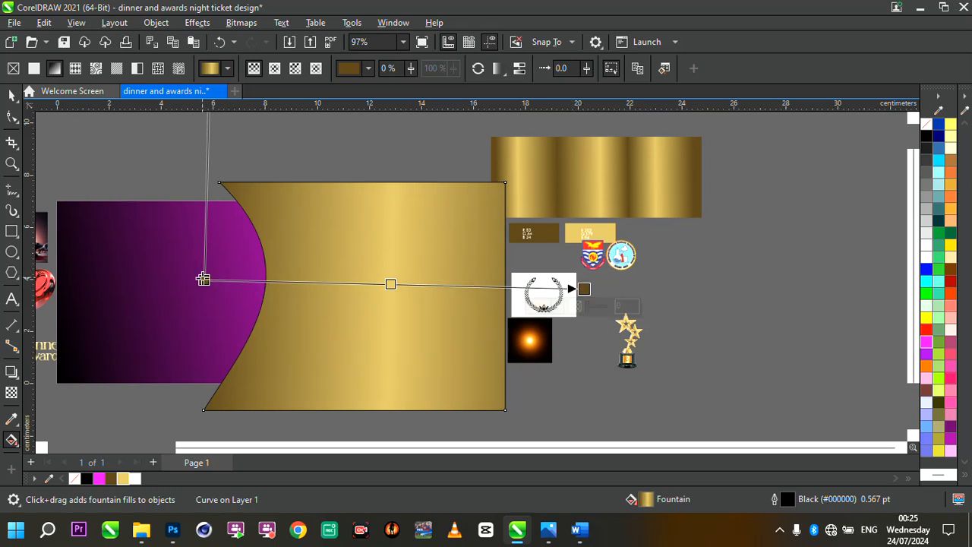
pyautogui.moveTo(203, 279); pyautogui.dragTo(174, 280)
pyautogui.scroll(1, 413, 278)
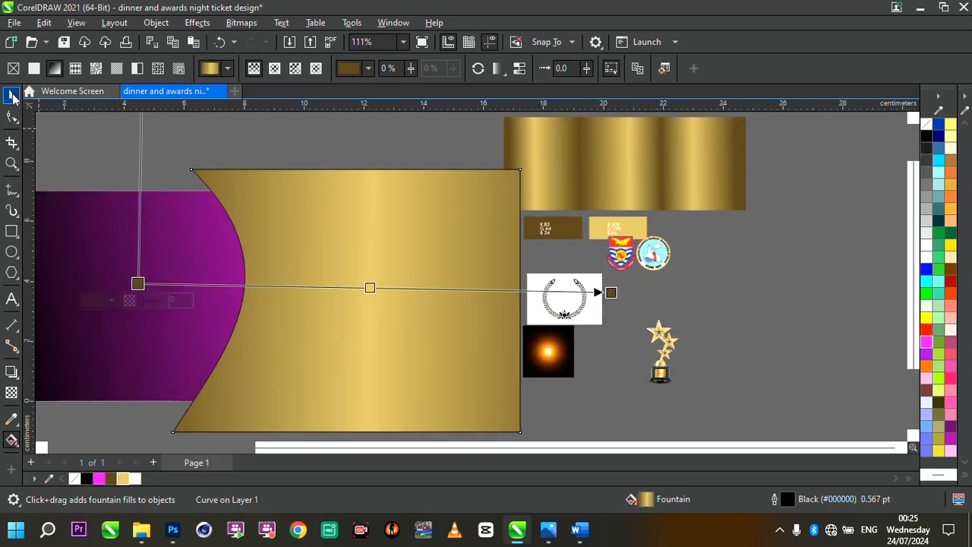
# - Remove the outline from the gold curved shape
pyautogui.click(12, 97)
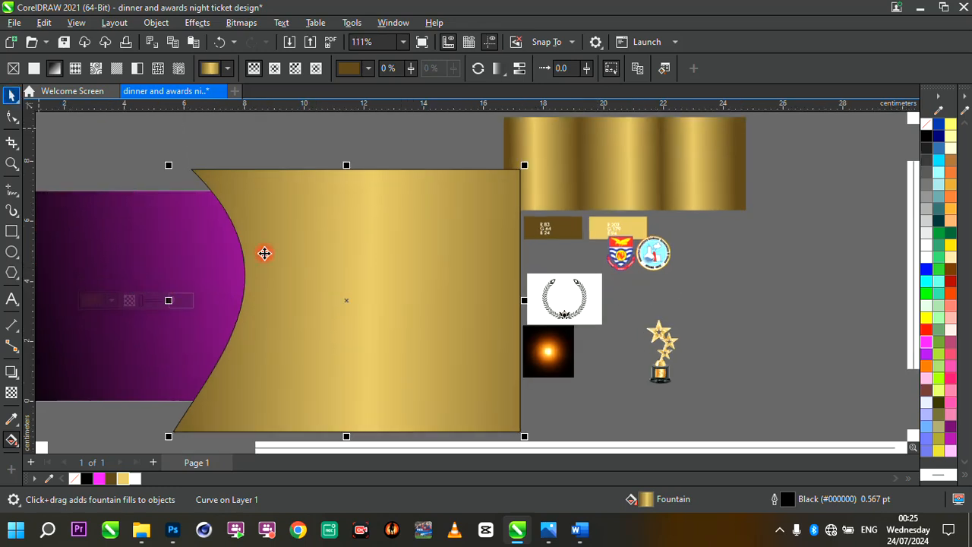
pyautogui.rightClick(73, 478)
pyautogui.click(129, 285)
pyautogui.scroll(-2, 408, 289)
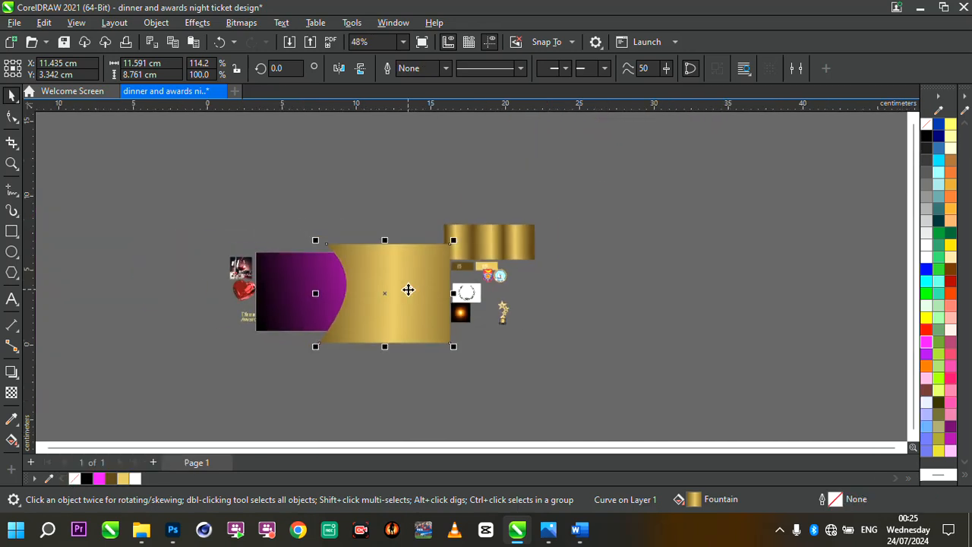
# - Place the gold curved shape inside the purple gradient rectangle with PowerClip Inside
pyautogui.scroll(1, 408, 289)
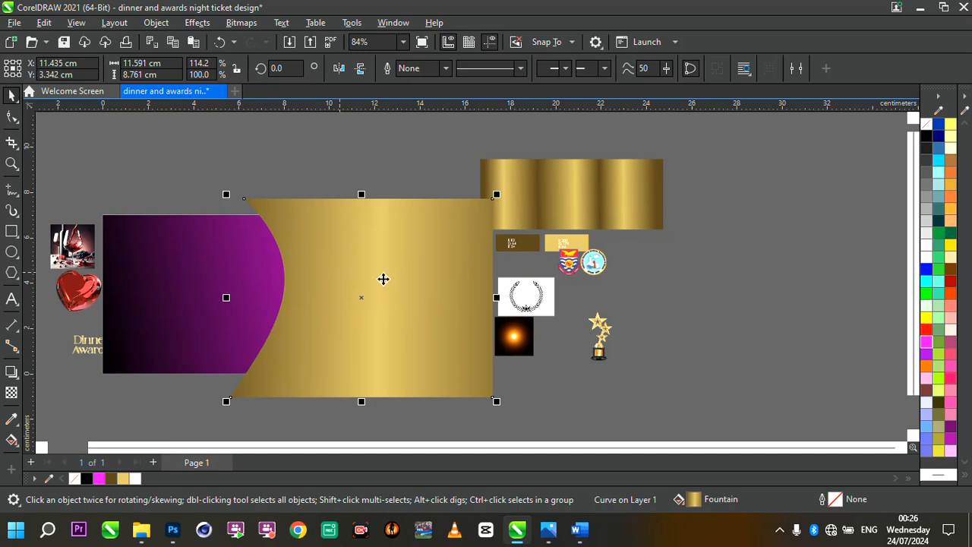
pyautogui.scroll(1, 383, 279)
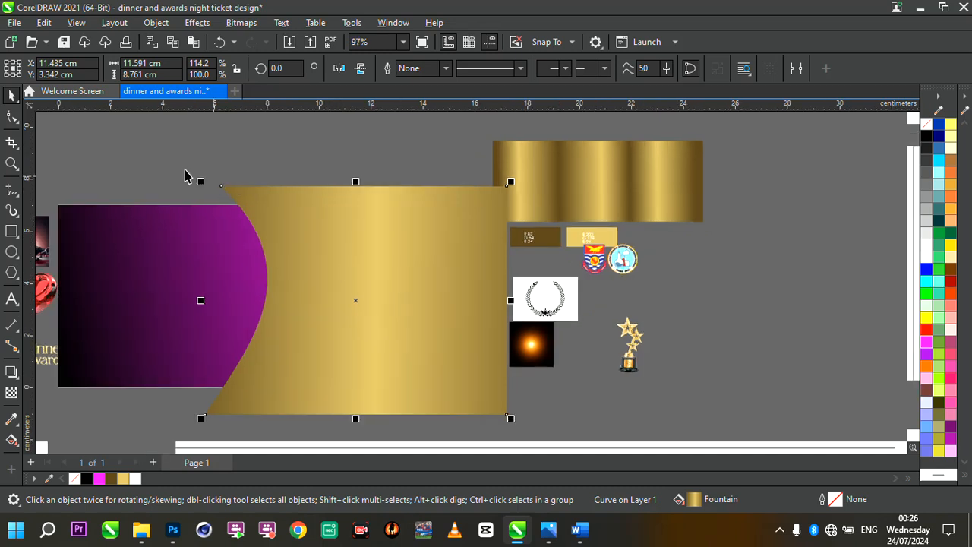
pyautogui.moveTo(186, 170); pyautogui.dragTo(301, 425)
pyautogui.click(386, 347)
pyautogui.scroll(-2, 386, 347)
pyautogui.scroll(1, 334, 294)
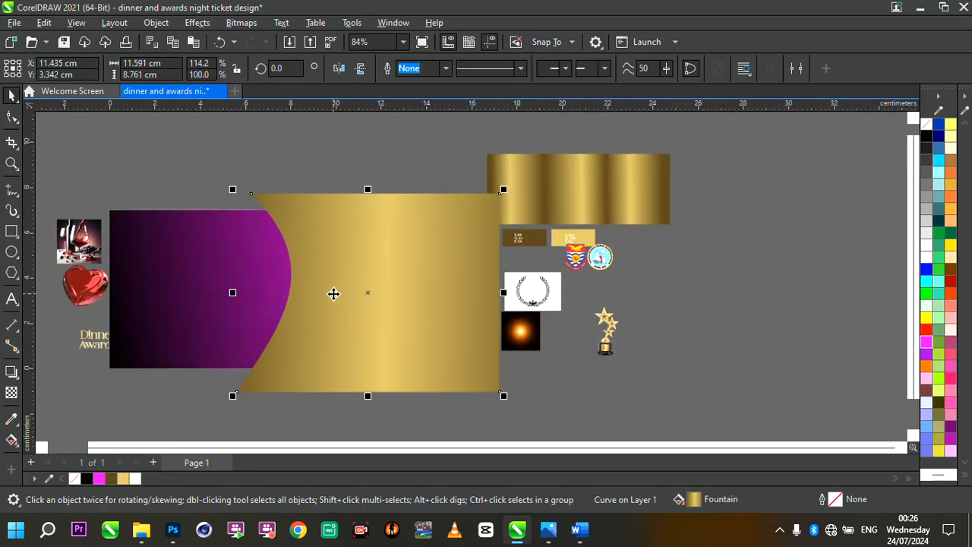
pyautogui.rightClick(468, 306)
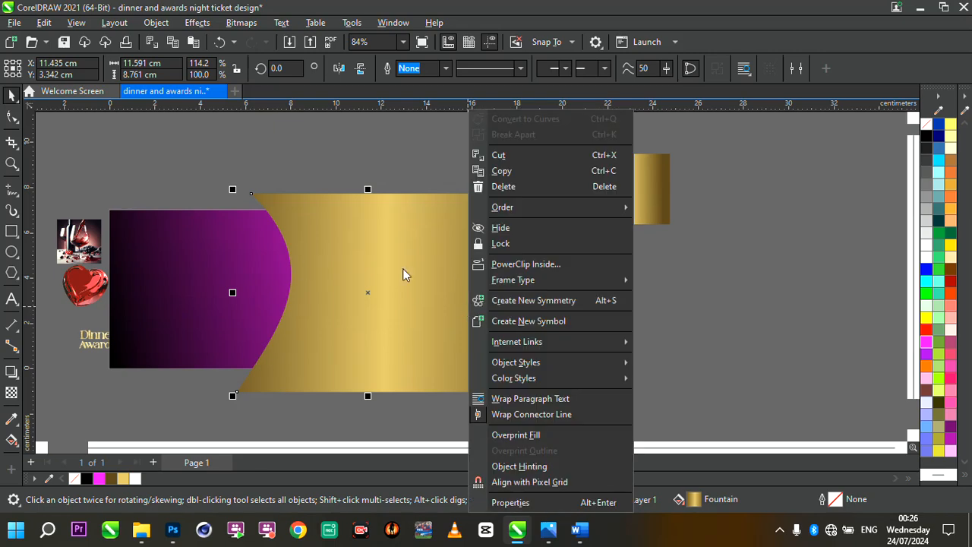
pyautogui.click(382, 265)
pyautogui.rightClick(383, 265)
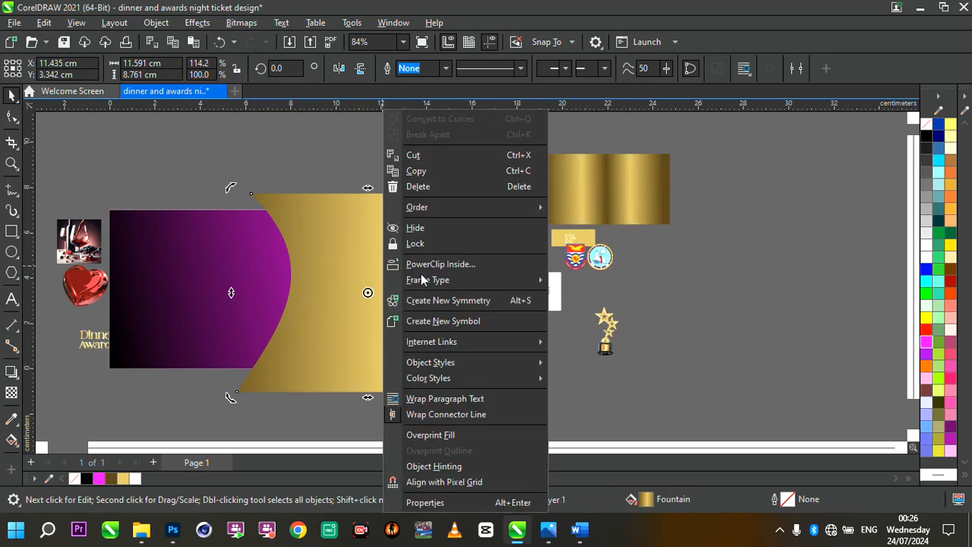
pyautogui.click(456, 264)
pyautogui.click(167, 270)
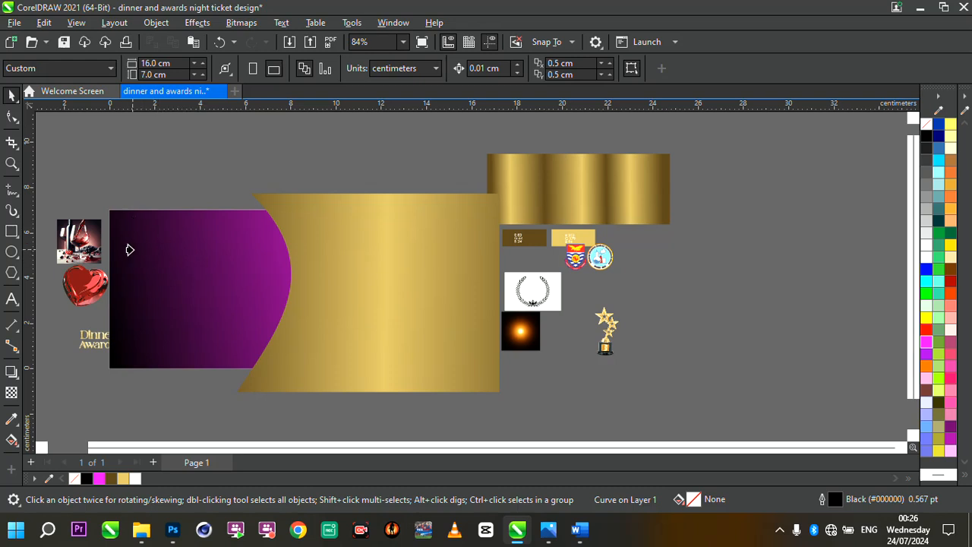
# - Edit the PowerClip contents and resize the gold shape so it fits the rectangle's frame
pyautogui.scroll(-2, 422, 295)
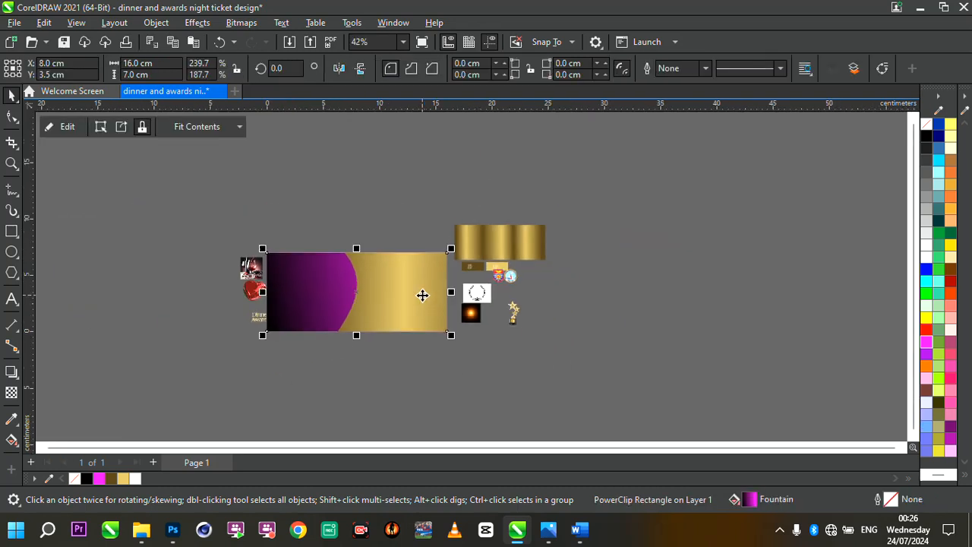
pyautogui.scroll(3, 352, 292)
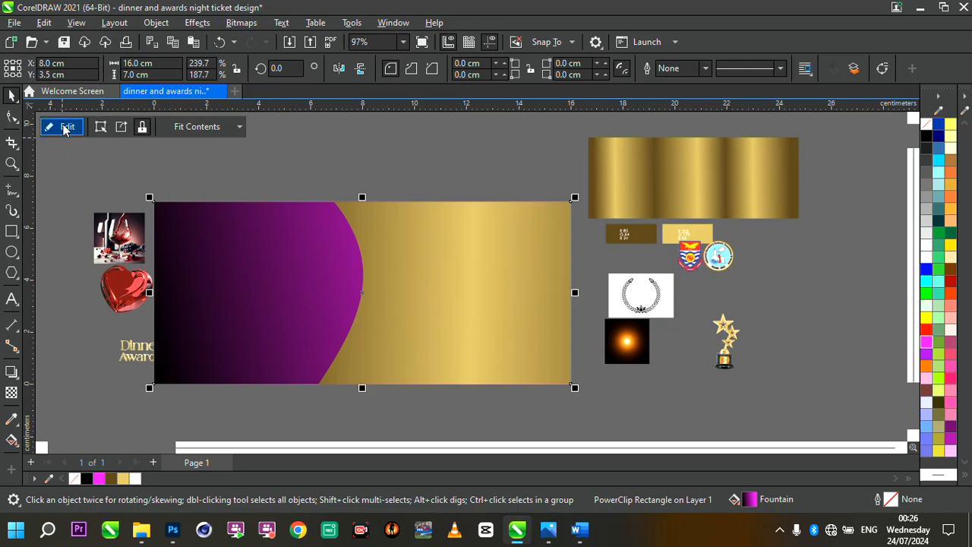
pyautogui.click(67, 130)
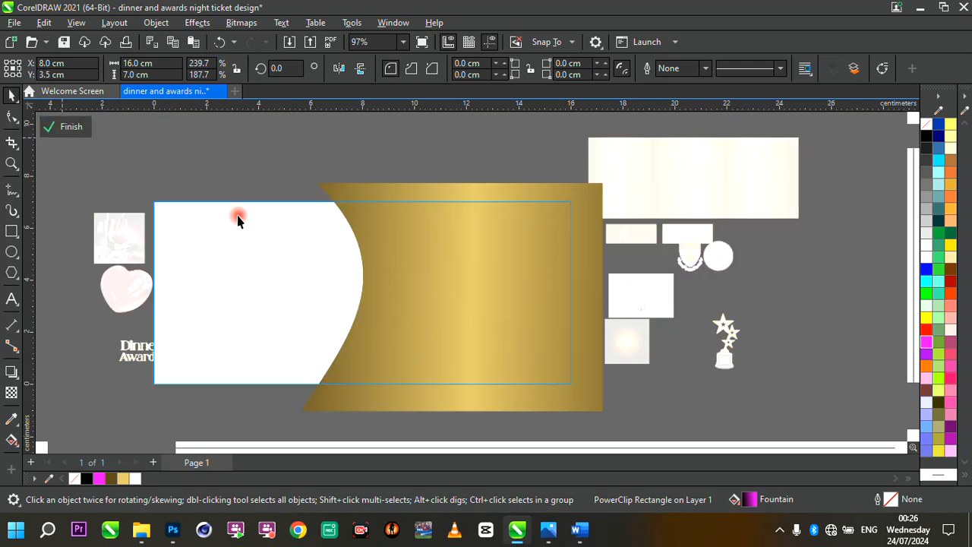
pyautogui.click(440, 262)
pyautogui.scroll(1, 547, 259)
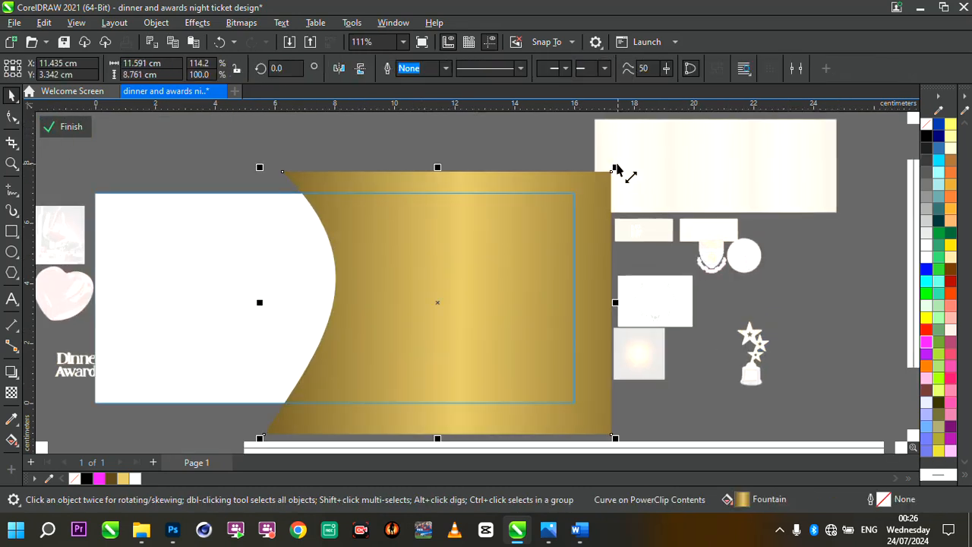
pyautogui.moveTo(615, 171); pyautogui.dragTo(590, 190)
pyautogui.click(513, 233)
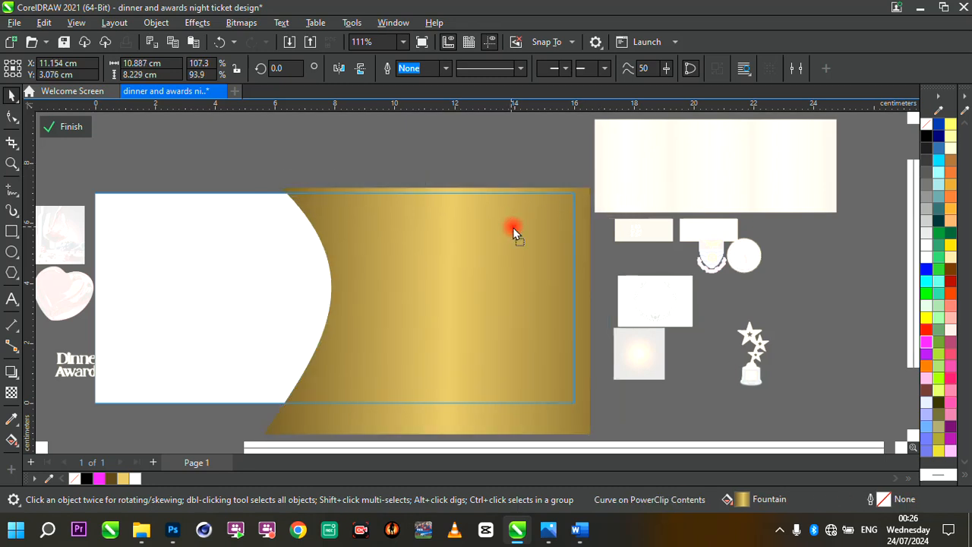
pyautogui.moveTo(599, 438)
pyautogui.mouseDown()
pyautogui.moveTo(606, 446)
pyautogui.moveTo(586, 426)
pyautogui.mouseUp()
pyautogui.moveTo(489, 335); pyautogui.dragTo(494, 333)
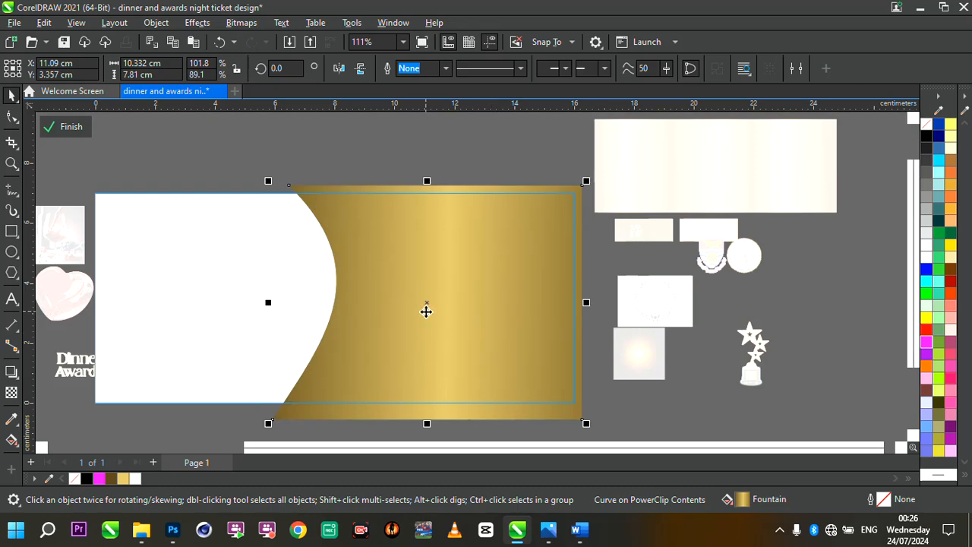
# - Move a copy of the gold curved shape up above the ticket frame
pyautogui.scroll(2, 426, 312)
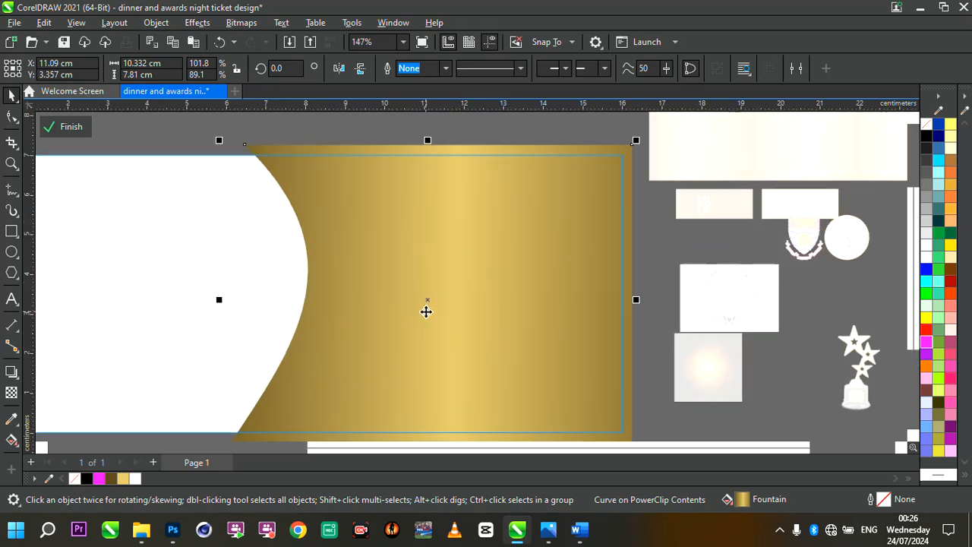
pyautogui.scroll(-8, 426, 311)
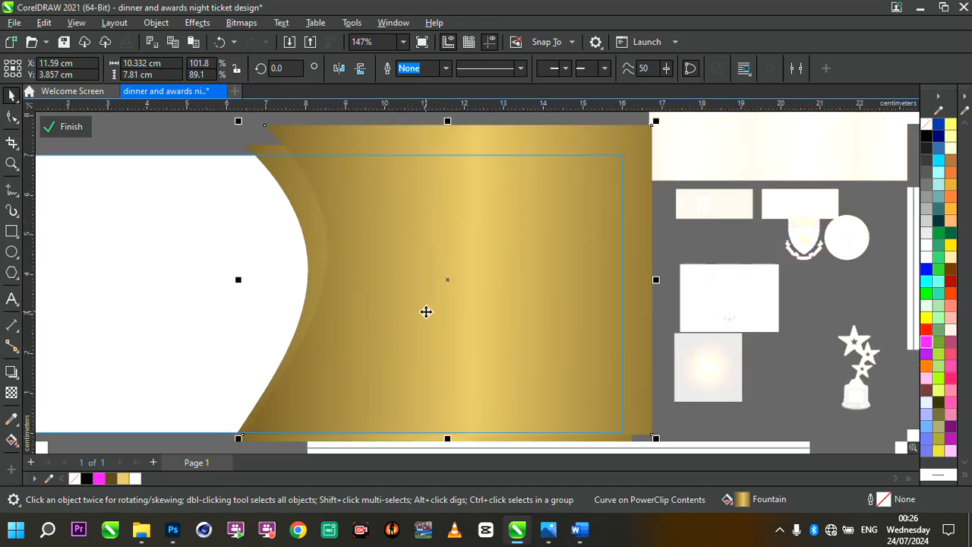
pyautogui.moveTo(426, 312); pyautogui.dragTo(375, 178)
pyautogui.scroll(8, 376, 179)
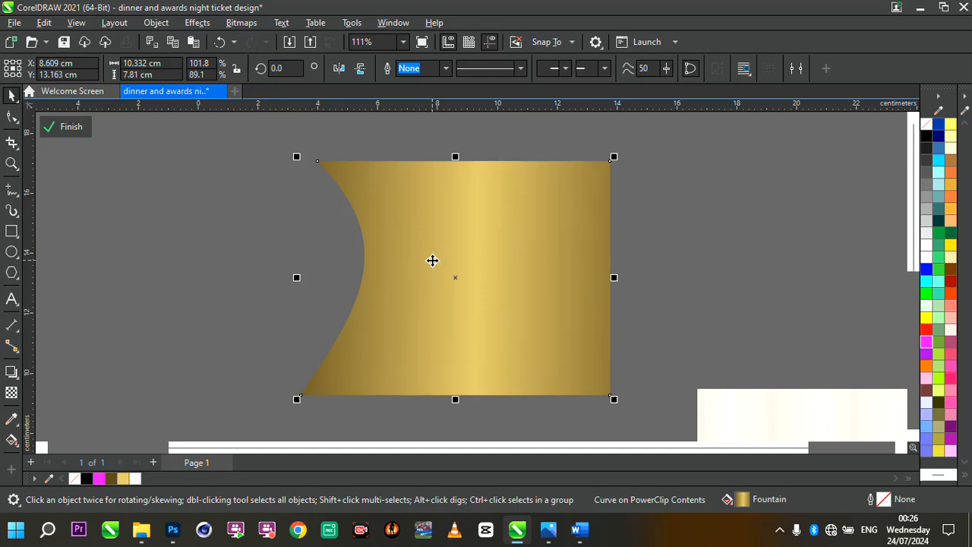
# - Shift the copy's lower-left node to the right to reshape its curved edge
pyautogui.doubleClick(434, 265)
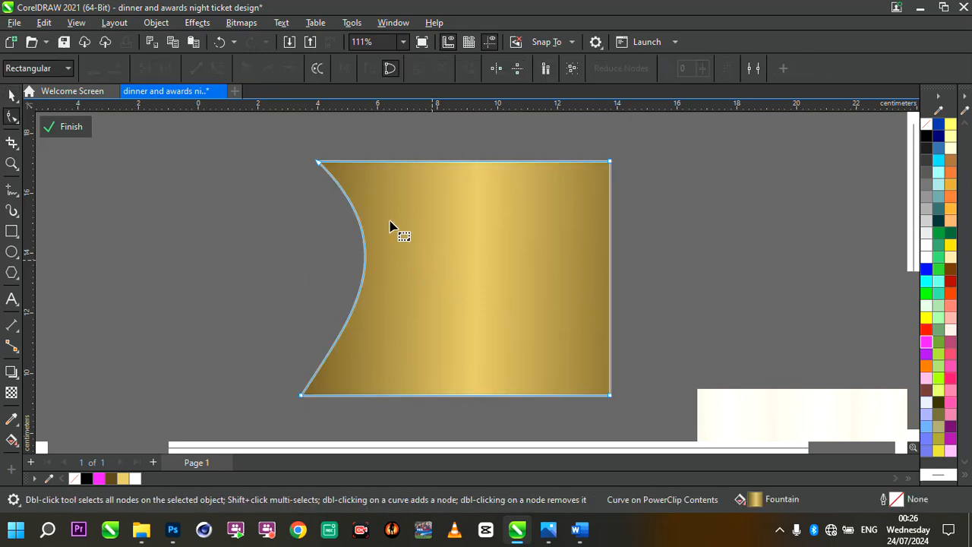
pyautogui.scroll(3, 342, 185)
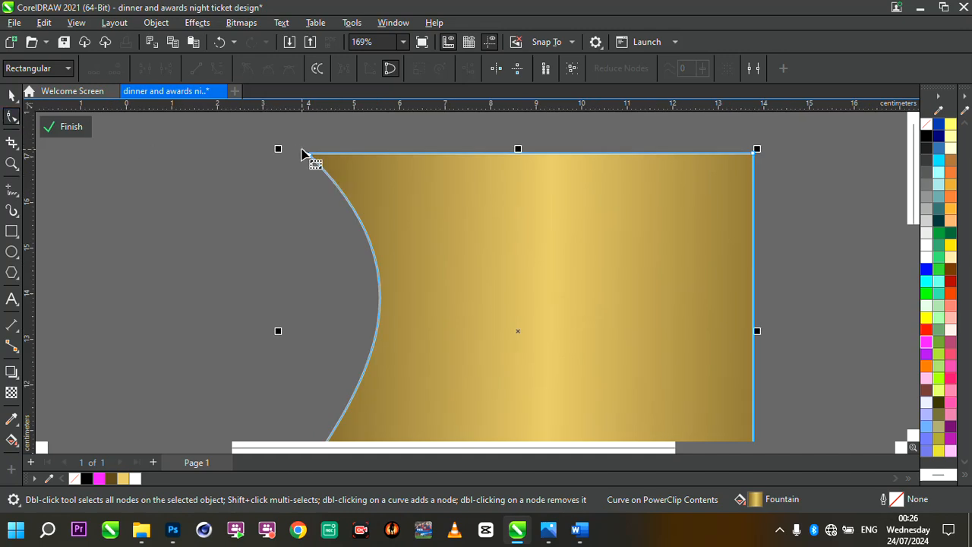
pyautogui.scroll(-2, 422, 178)
pyautogui.scroll(2, 417, 292)
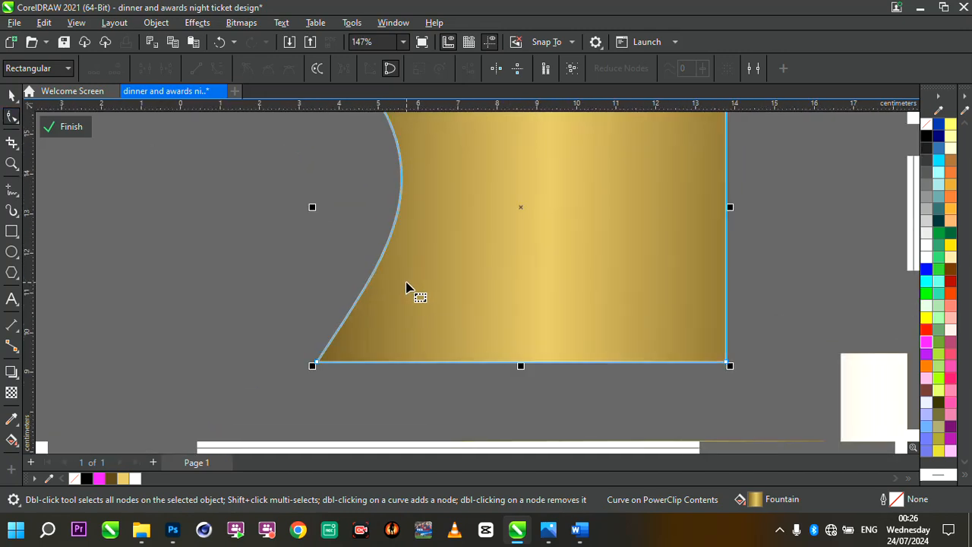
pyautogui.moveTo(318, 366); pyautogui.dragTo(348, 364)
pyautogui.scroll(-2, 417, 339)
pyautogui.scroll(2, 456, 232)
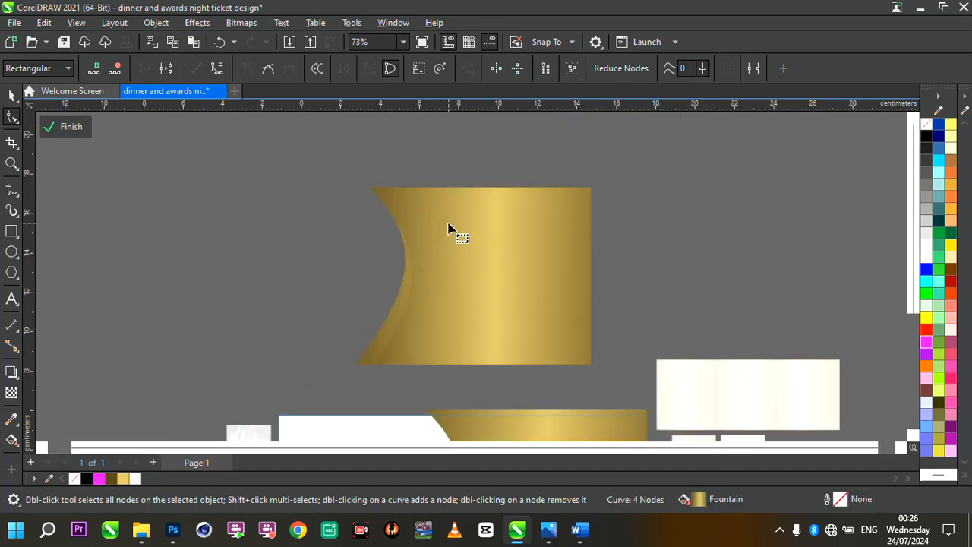
pyautogui.moveTo(426, 282); pyautogui.dragTo(434, 287)
# - Fill the reshaped copy with white from the document palette
pyautogui.click(12, 95)
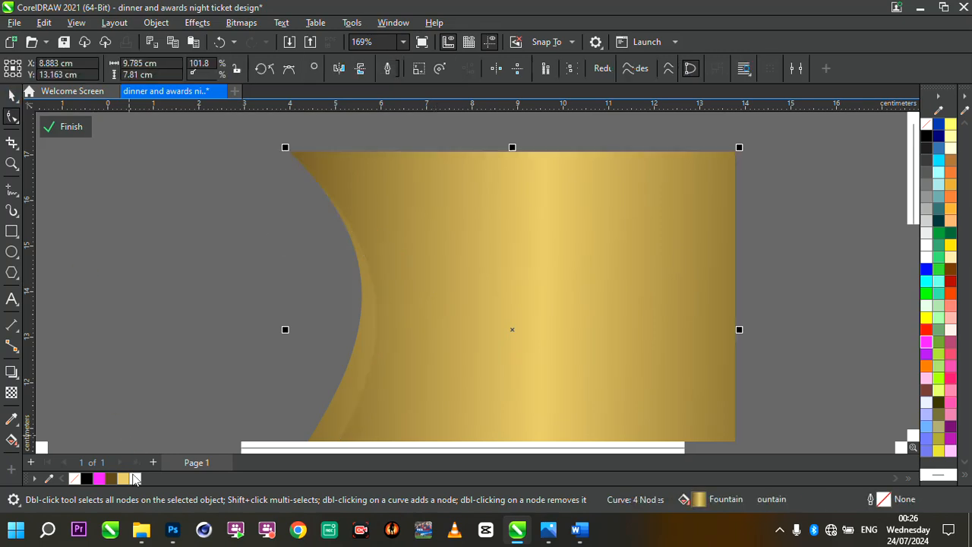
pyautogui.click(135, 478)
pyautogui.scroll(-3, 466, 272)
pyautogui.scroll(1, 538, 302)
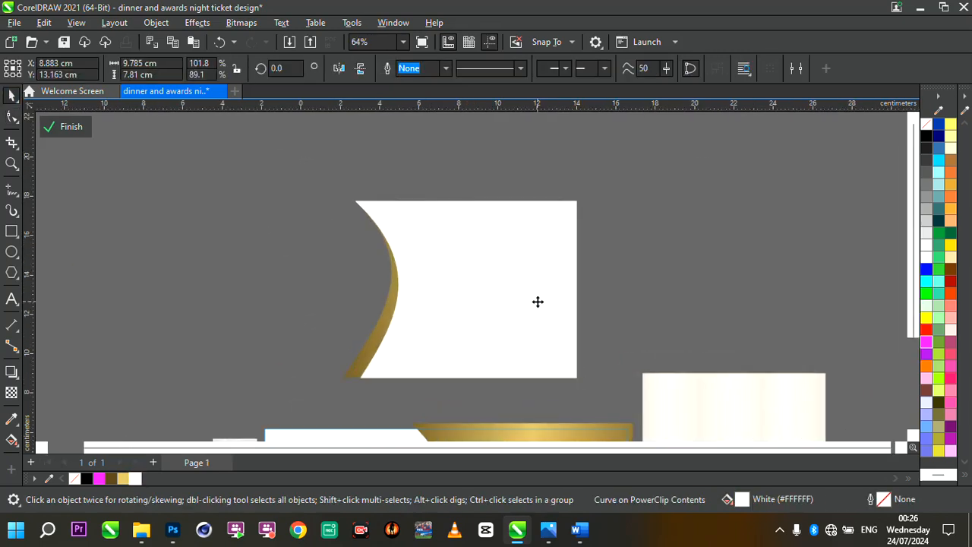
pyautogui.scroll(1, 591, 365)
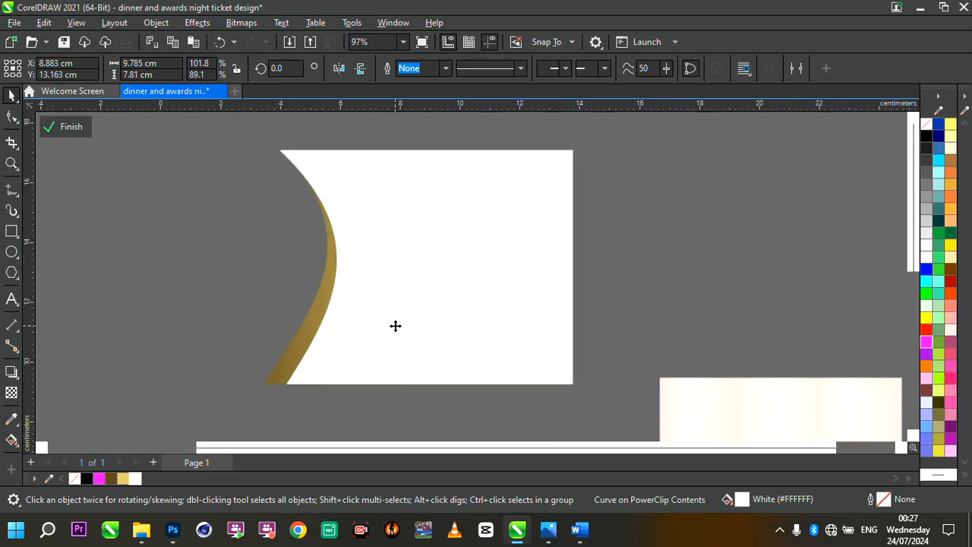
pyautogui.scroll(1, 396, 326)
# - Select the white shape and the gold shape together and trim the gold with the white, leaving a thin curved strip
pyautogui.doubleClick(311, 274)
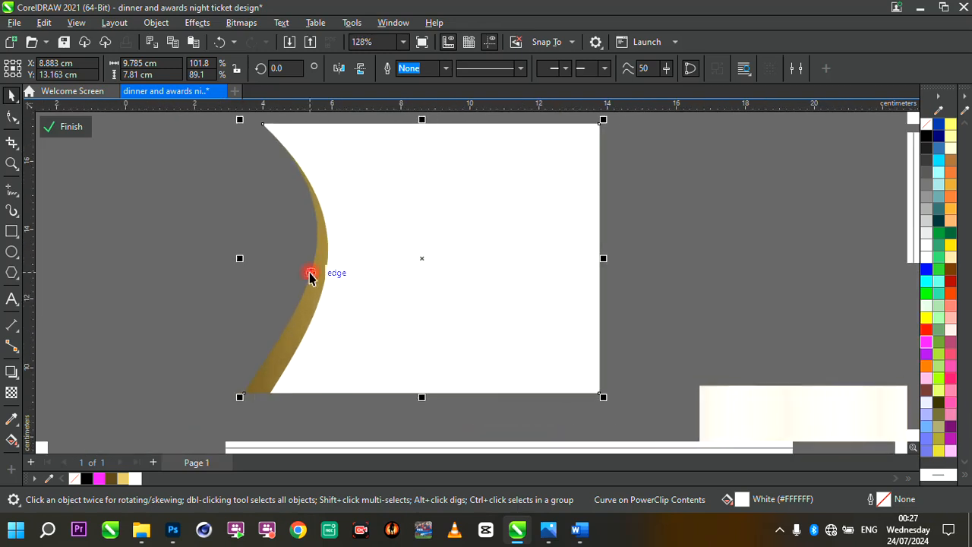
pyautogui.click(370, 284)
pyautogui.click(10, 97)
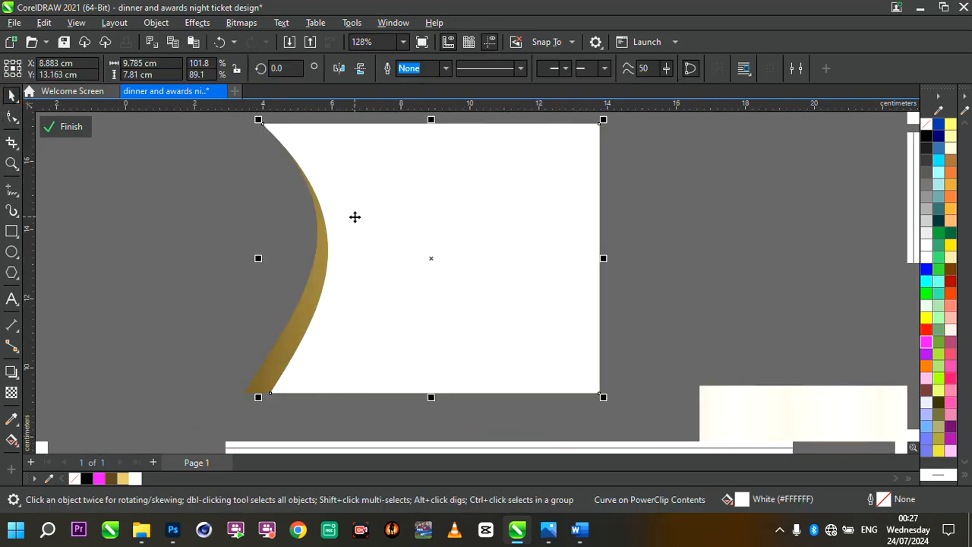
pyautogui.keyDown('shift'); pyautogui.click(299, 311); pyautogui.keyUp('shift')
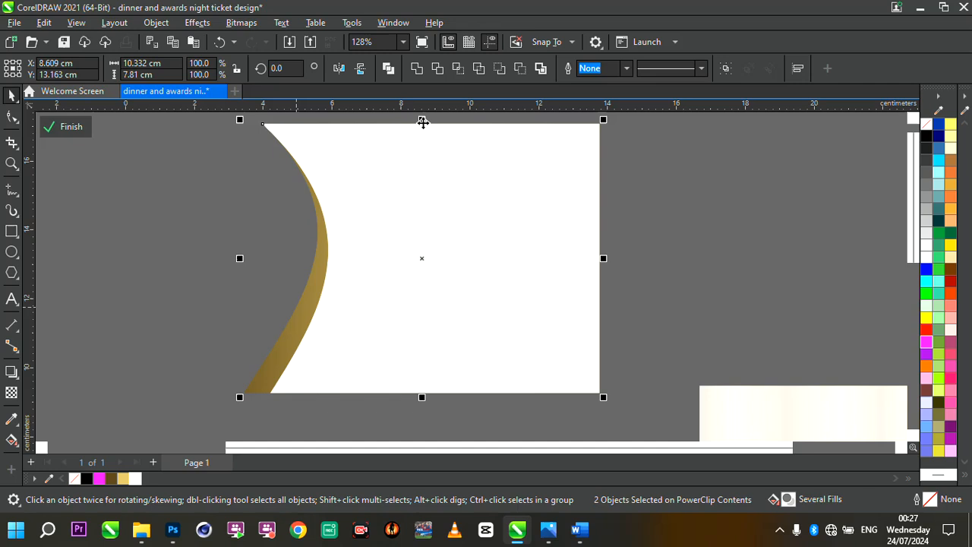
pyautogui.click(438, 69)
# - Delete the white trimming shape, keeping the thin gold strip
pyautogui.click(467, 199)
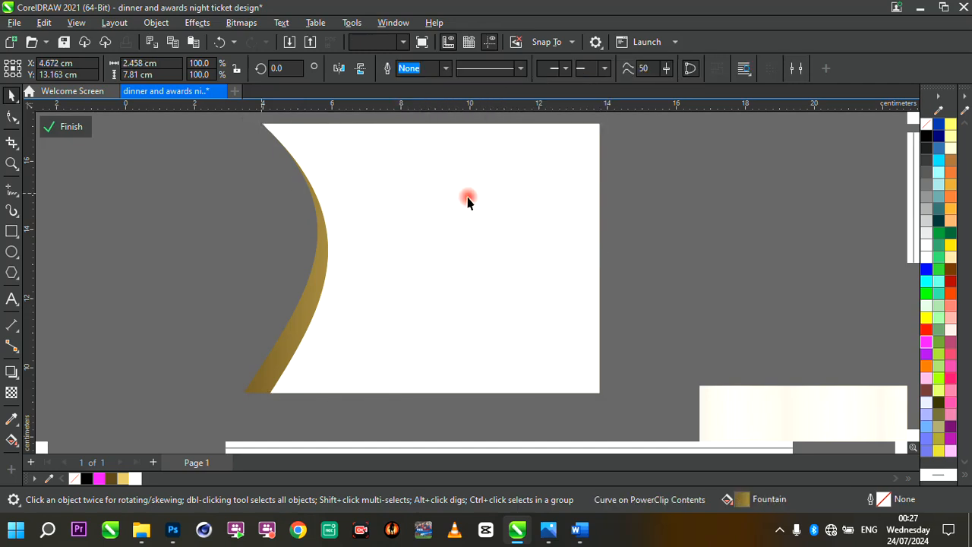
pyautogui.press('Delete')
pyautogui.click(325, 231)
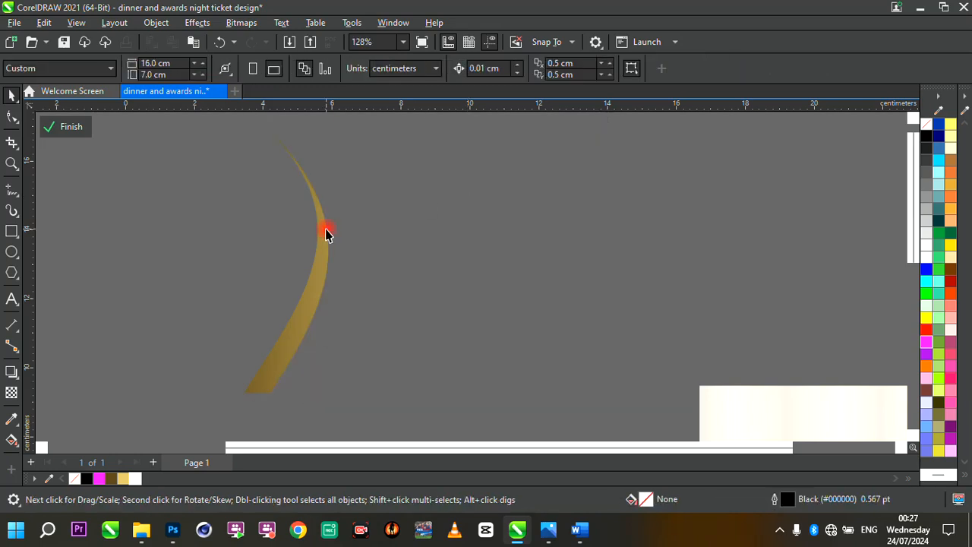
pyautogui.scroll(-4, 326, 231)
pyautogui.scroll(1, 321, 284)
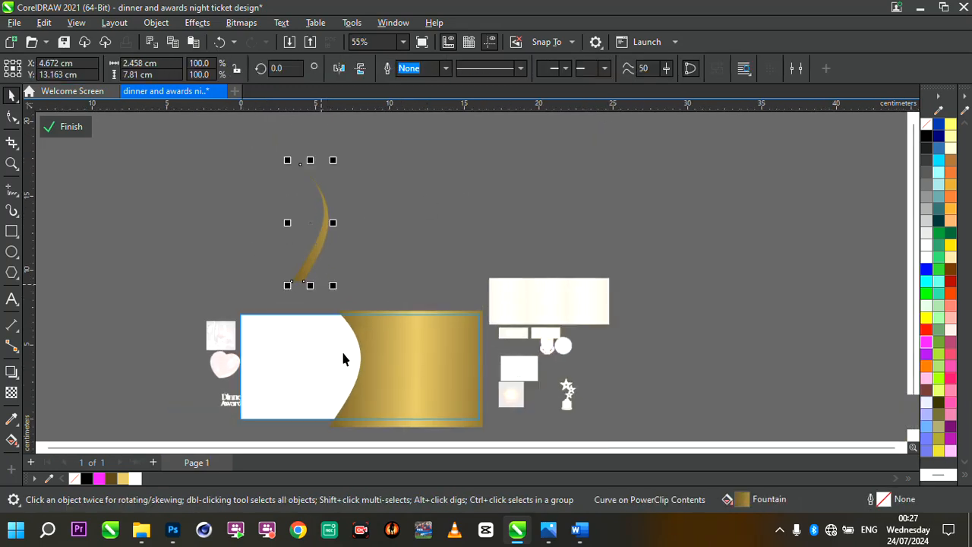
# - Move the thin gold strip into the ticket alongside the gold shape's curved edge
pyautogui.moveTo(315, 256); pyautogui.dragTo(341, 387)
pyautogui.scroll(3, 340, 401)
pyautogui.scroll(-5, 402, 358)
pyautogui.scroll(6, 380, 374)
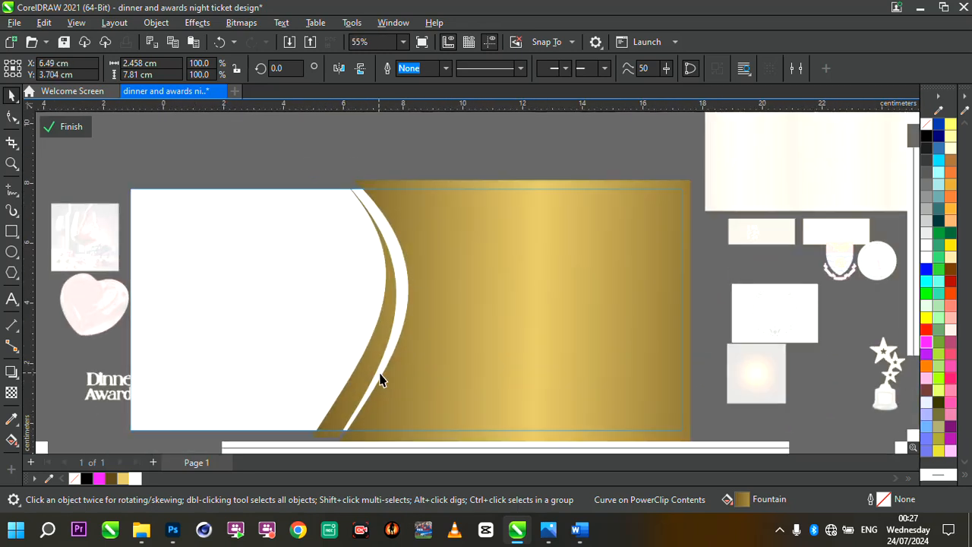
# - Adjust the gold strip's top and bottom nodes to line up with the ticket's edges
pyautogui.click(365, 373)
pyautogui.click(365, 373)
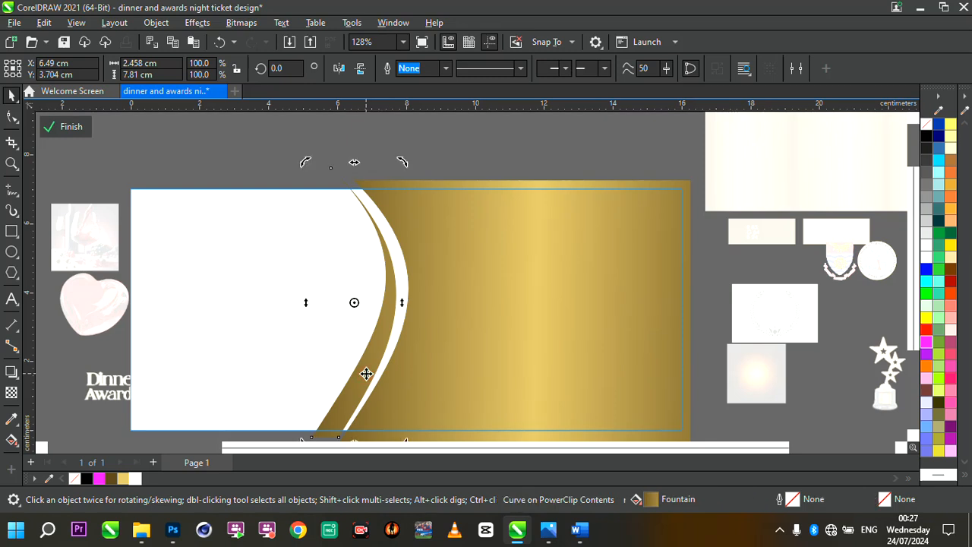
pyautogui.doubleClick(376, 228)
pyautogui.scroll(3, 351, 160)
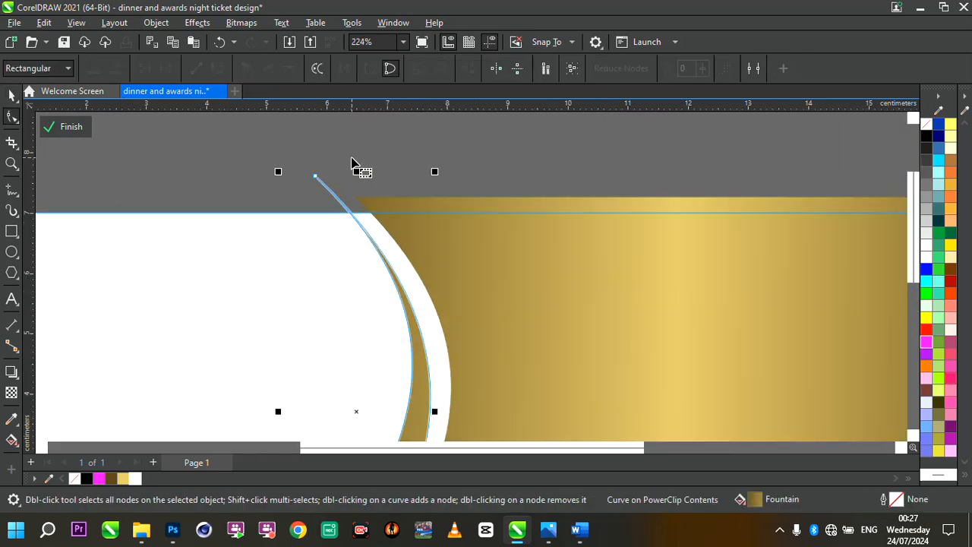
pyautogui.moveTo(327, 179); pyautogui.dragTo(332, 180)
pyautogui.scroll(-2, 425, 220)
pyautogui.scroll(4, 430, 225)
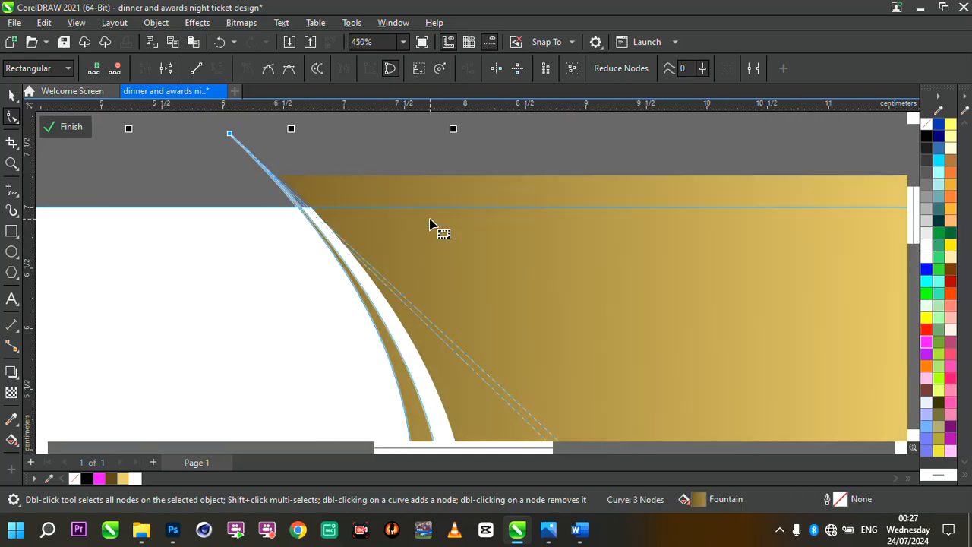
pyautogui.moveTo(232, 136); pyautogui.dragTo(235, 134)
pyautogui.scroll(-4, 402, 194)
pyautogui.scroll(-2, 390, 355)
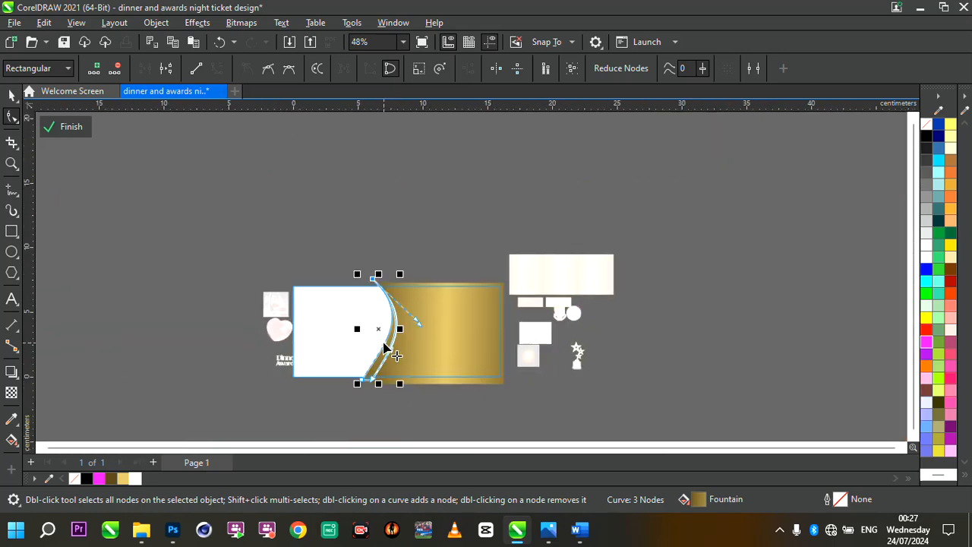
pyautogui.scroll(2, 357, 414)
pyautogui.scroll(3, 365, 330)
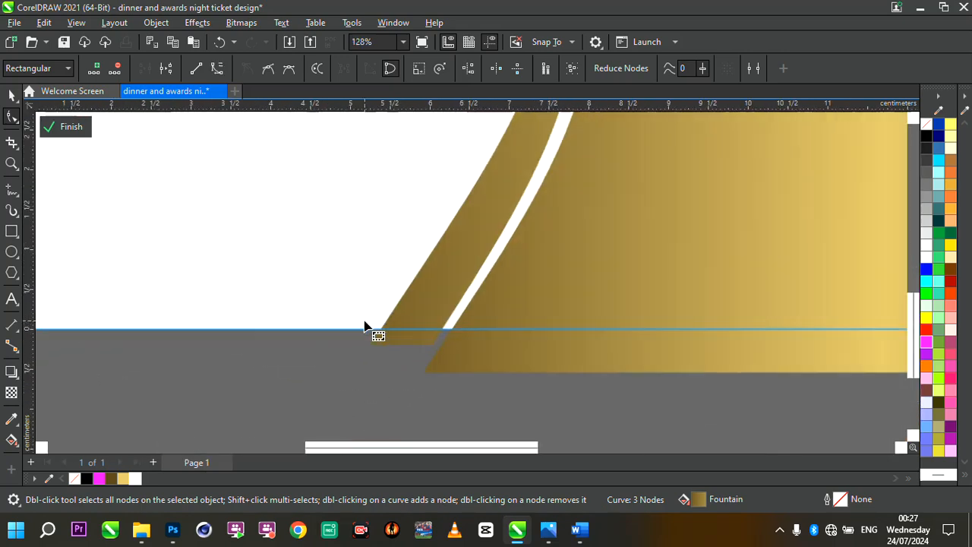
pyautogui.moveTo(444, 351); pyautogui.dragTo(439, 355)
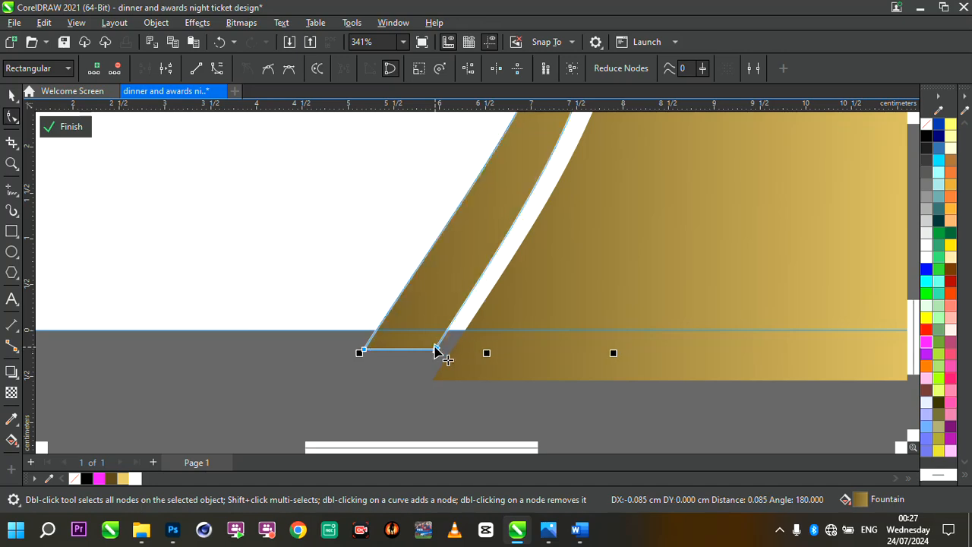
# - Apply a vertical fountain fill to the thin gold strip with the Interactive Fill tool
pyautogui.scroll(-5, 441, 354)
pyautogui.scroll(3, 488, 305)
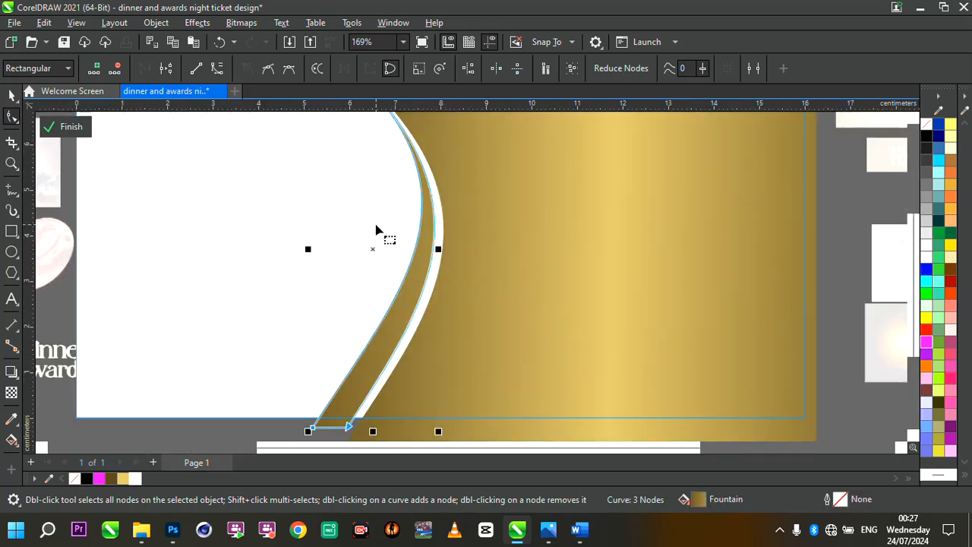
pyautogui.click(11, 440)
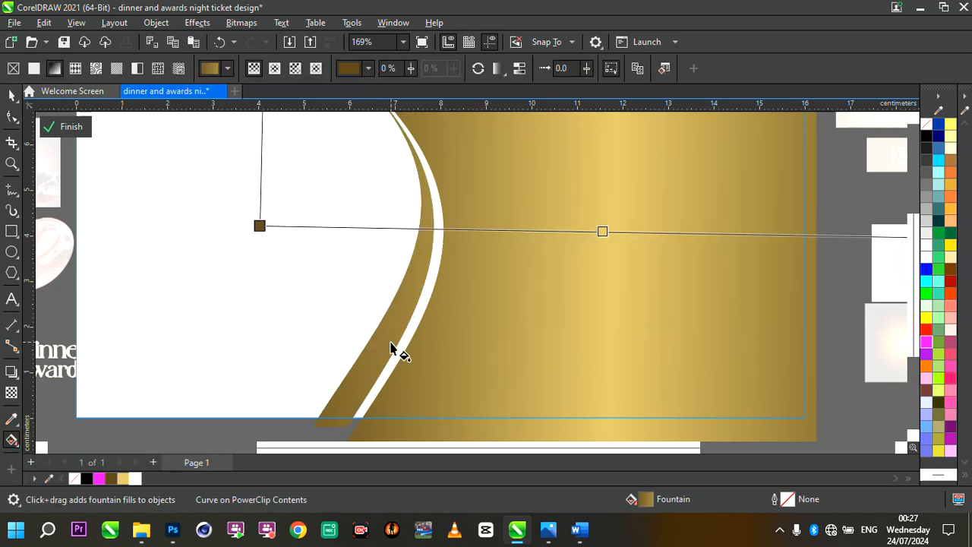
pyautogui.scroll(-1, 391, 347)
pyautogui.moveTo(292, 254); pyautogui.dragTo(401, 158)
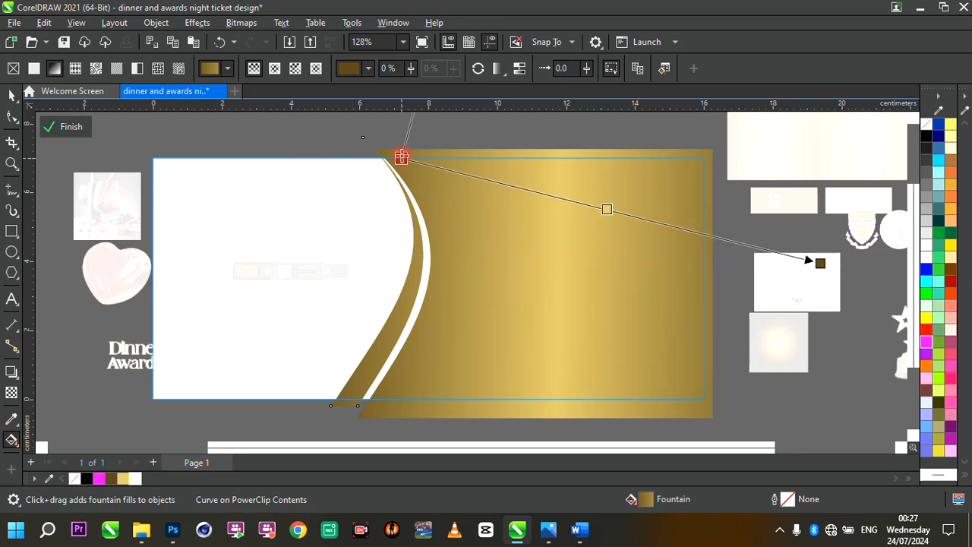
pyautogui.moveTo(821, 262); pyautogui.dragTo(402, 387)
pyautogui.scroll(1, 535, 306)
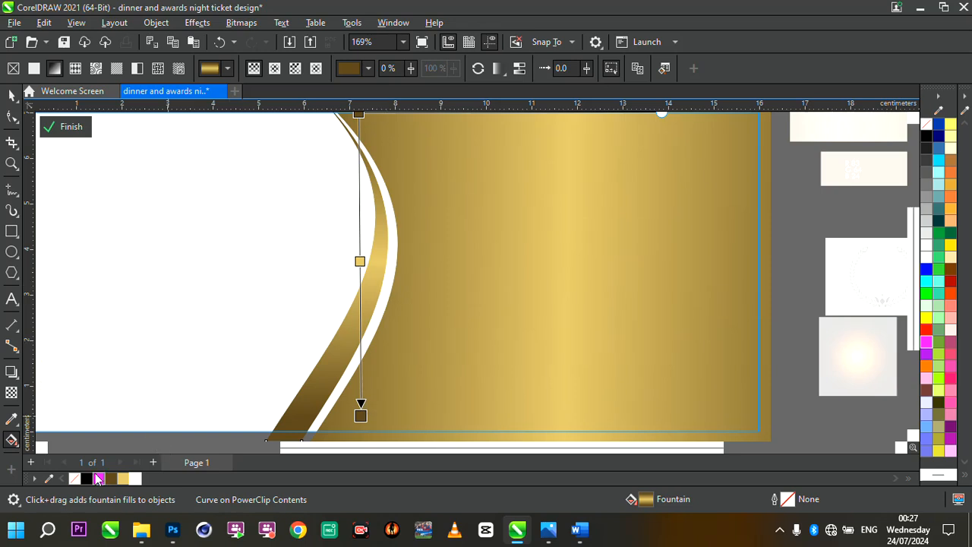
# - Add gold and dark colour nodes along the strip's gradient and reposition them for a metallic shine
pyautogui.moveTo(206, 393); pyautogui.dragTo(362, 185)
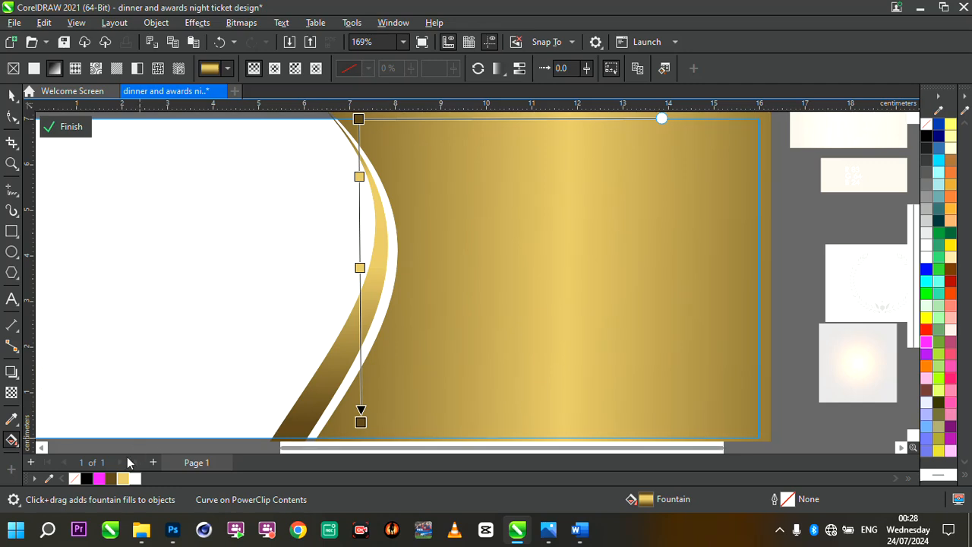
pyautogui.moveTo(114, 478); pyautogui.dragTo(360, 221)
pyautogui.scroll(-2, 432, 237)
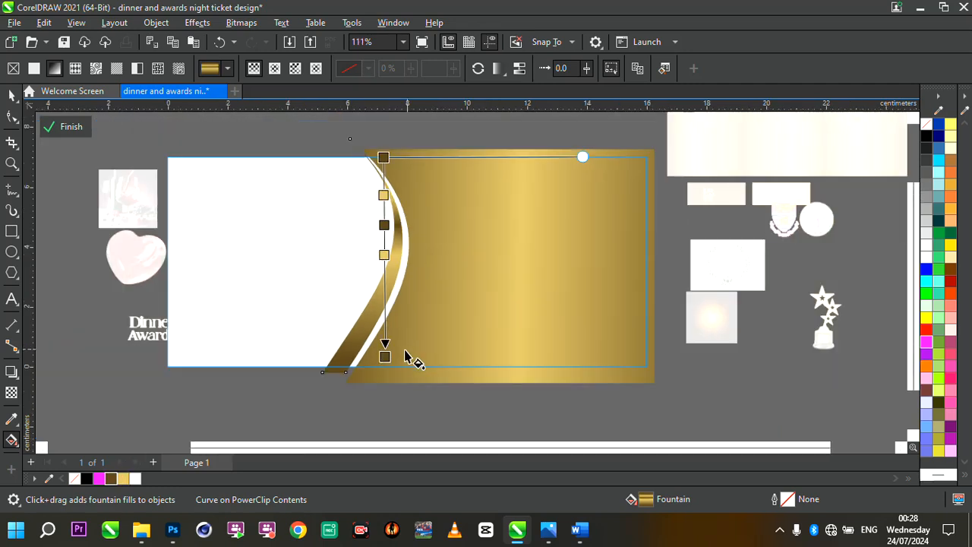
pyautogui.moveTo(386, 350); pyautogui.dragTo(370, 380)
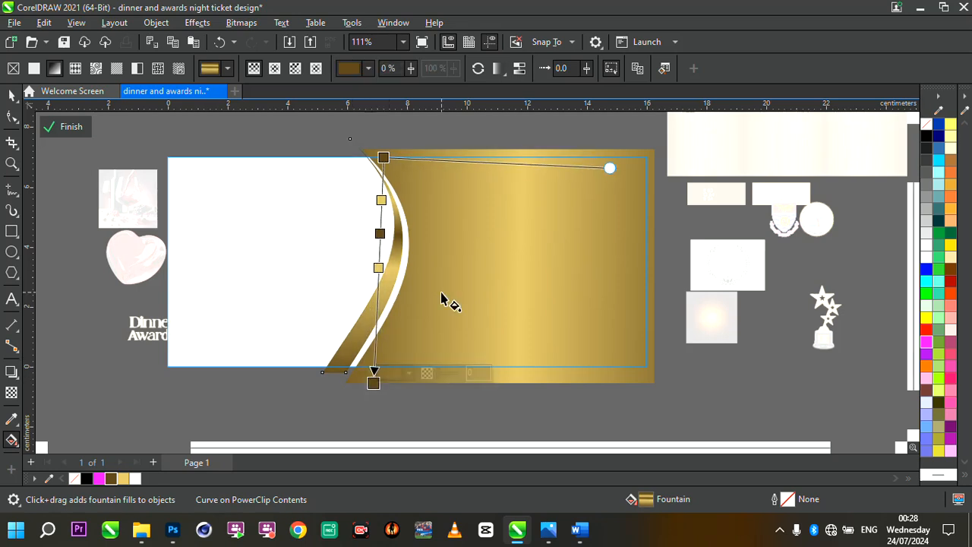
pyautogui.scroll(1, 445, 299)
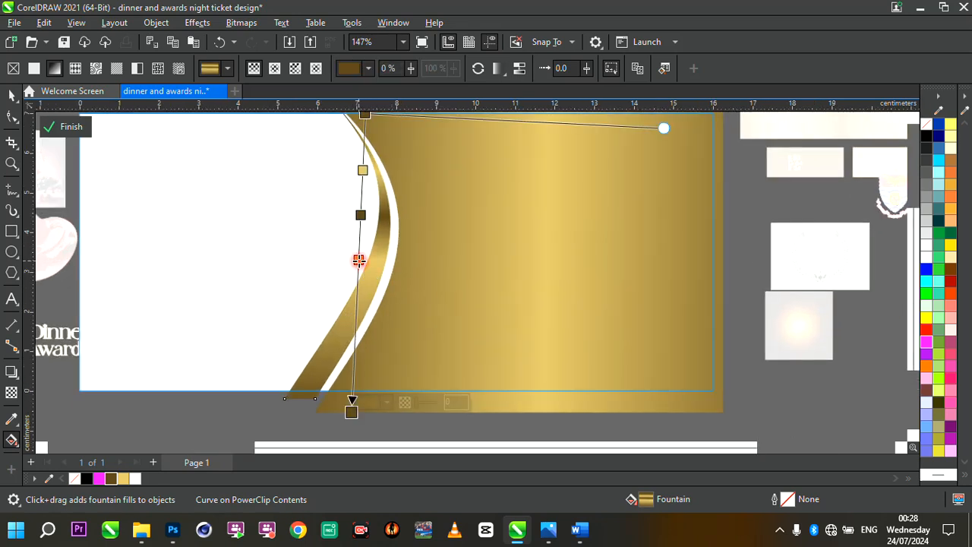
pyautogui.doubleClick(357, 308)
pyautogui.moveTo(360, 216); pyautogui.dragTo(360, 255)
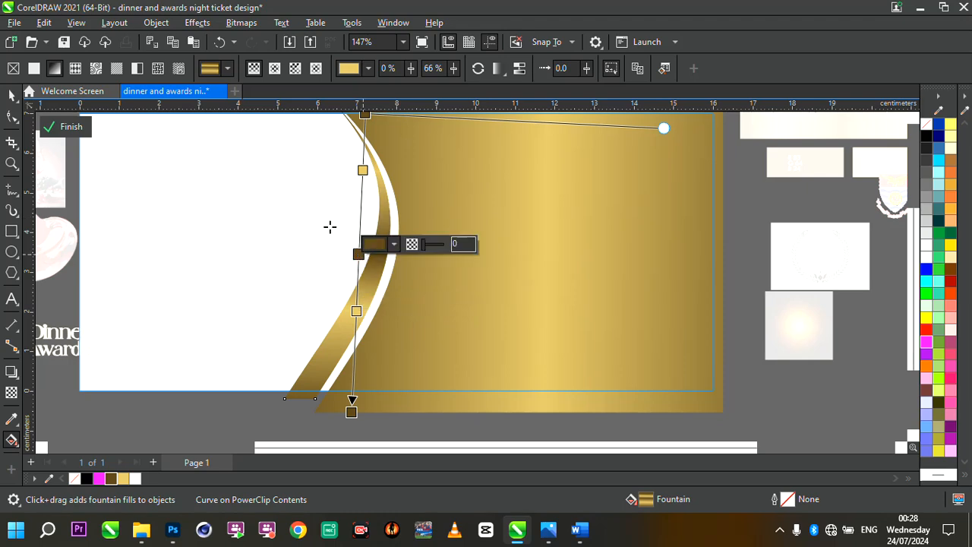
pyautogui.click(360, 169)
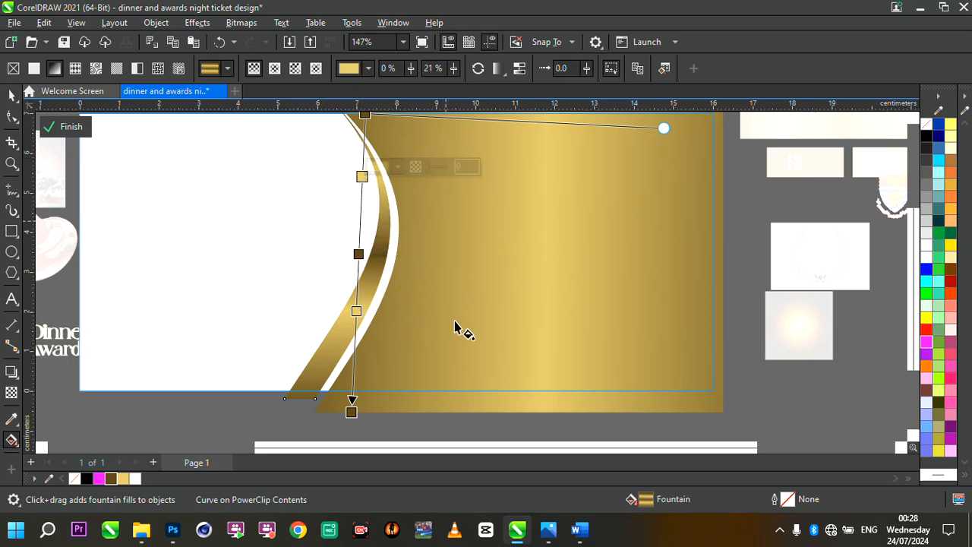
pyautogui.scroll(-1, 455, 330)
pyautogui.scroll(1, 326, 251)
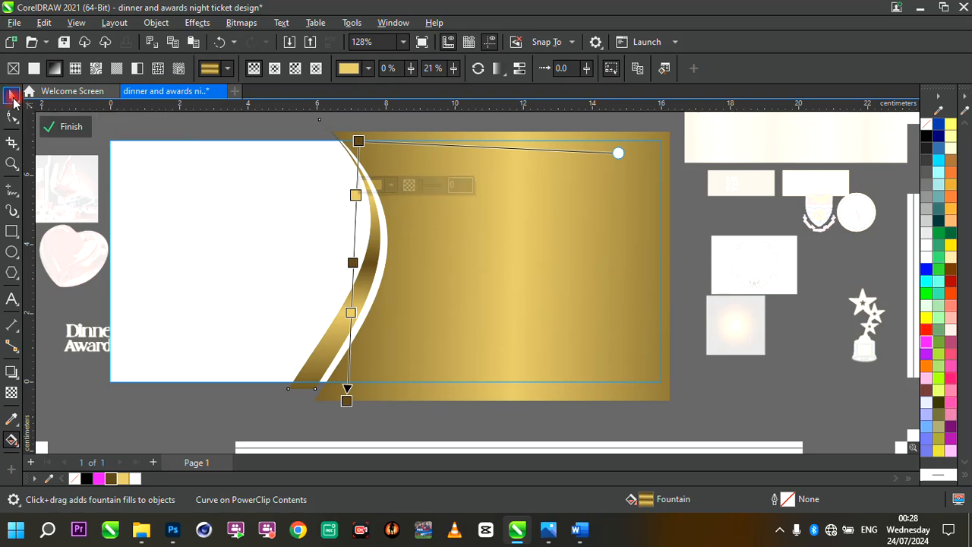
# - Duplicate the shiny gold strip and place the copy to its left along the white shape's edge
pyautogui.click(13, 99)
pyautogui.scroll(1, 357, 260)
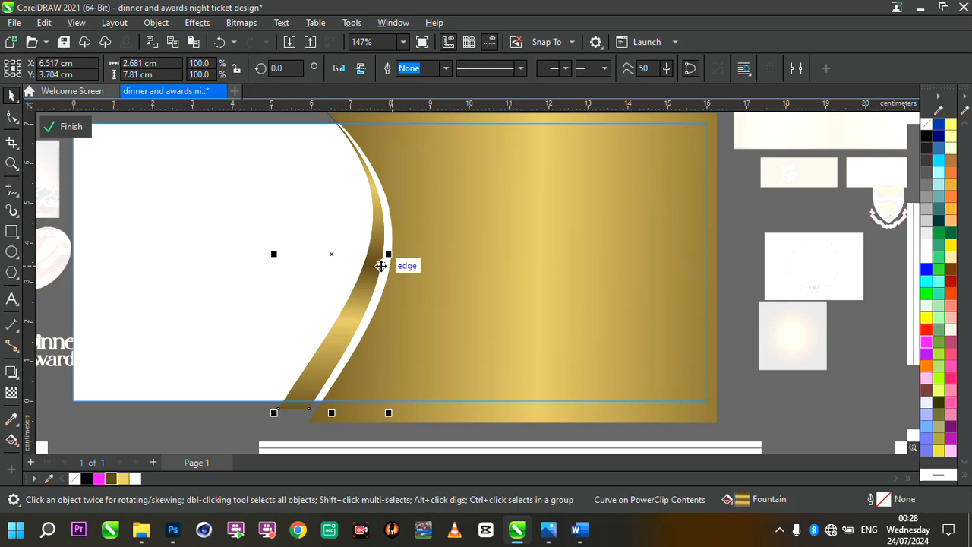
pyautogui.click(364, 270)
pyautogui.moveTo(364, 270); pyautogui.dragTo(334, 266)
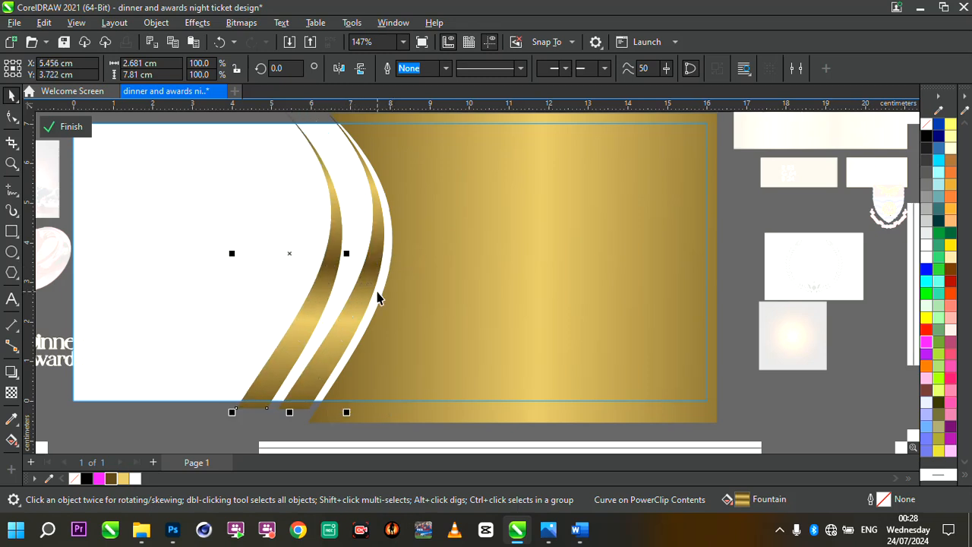
# - Reshape the copied strip's top node and curve so it follows the white shape's curved edge
pyautogui.scroll(-5, 360, 278)
pyautogui.scroll(3, 358, 254)
pyautogui.doubleClick(363, 253)
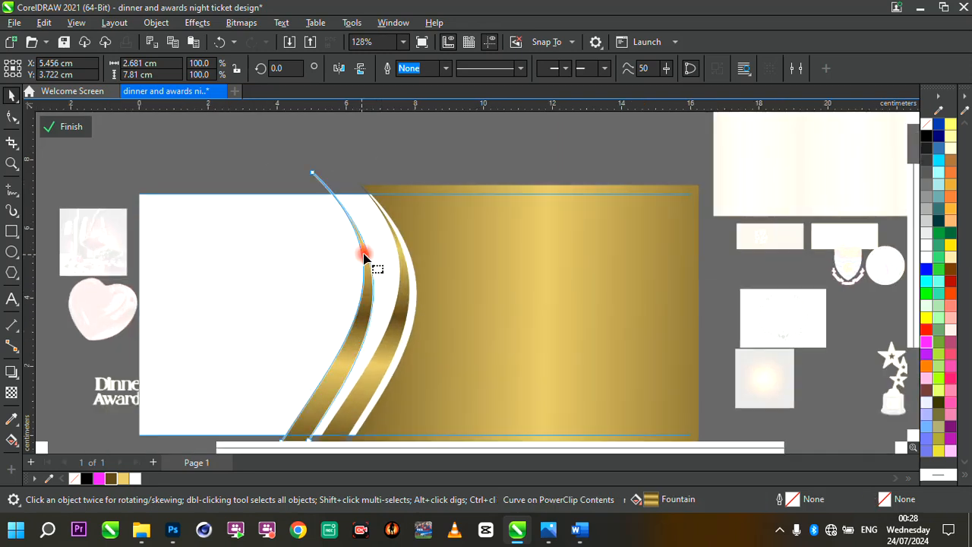
pyautogui.scroll(4, 369, 202)
pyautogui.moveTo(283, 163)
pyautogui.mouseDown()
pyautogui.moveTo(337, 167)
pyautogui.moveTo(300, 169)
pyautogui.mouseUp()
pyautogui.scroll(3, 337, 167)
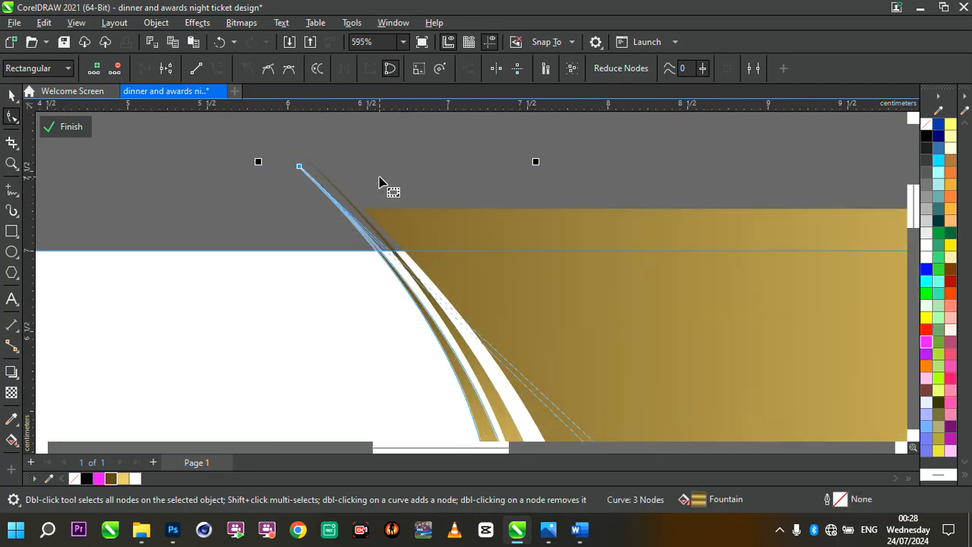
pyautogui.scroll(-4, 383, 184)
pyautogui.scroll(1, 480, 239)
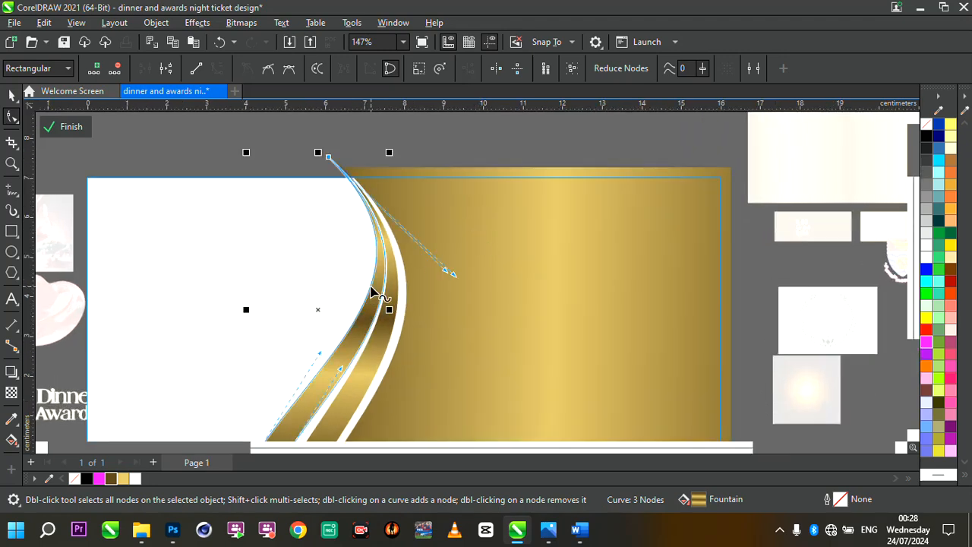
pyautogui.scroll(3, 372, 292)
pyautogui.moveTo(403, 275); pyautogui.dragTo(398, 272)
pyautogui.scroll(-2, 397, 270)
pyautogui.scroll(3, 369, 197)
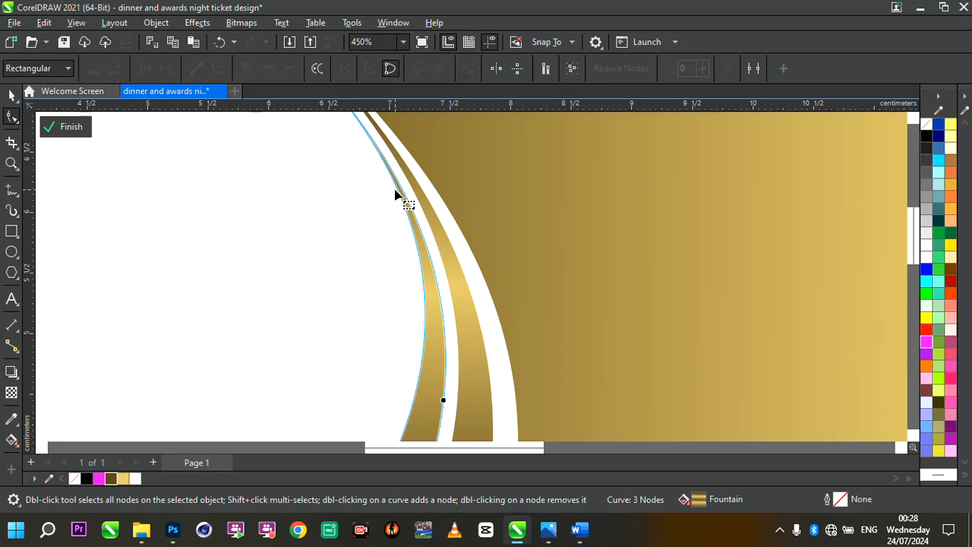
pyautogui.moveTo(397, 195); pyautogui.dragTo(393, 196)
pyautogui.scroll(-3, 393, 196)
pyautogui.scroll(1, 448, 201)
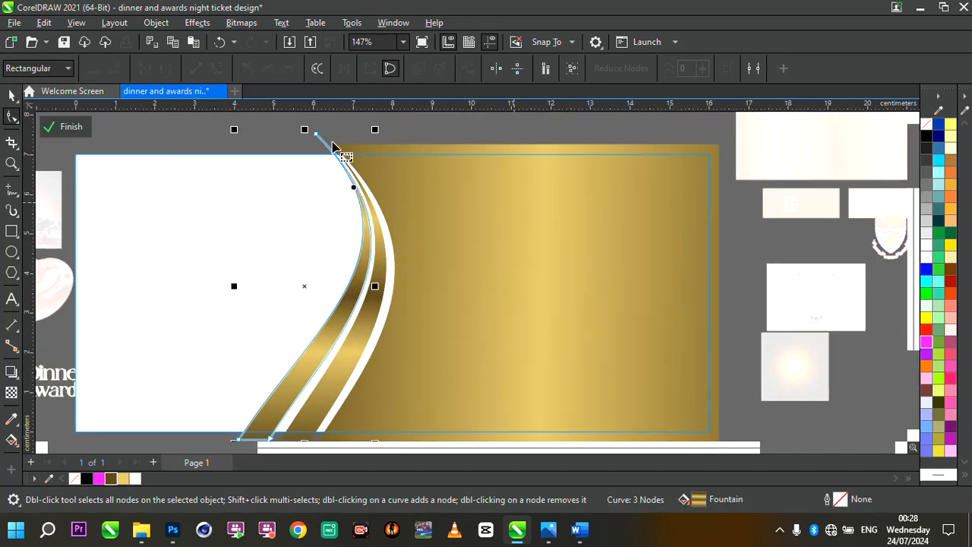
pyautogui.click(11, 97)
pyautogui.press('Escape')
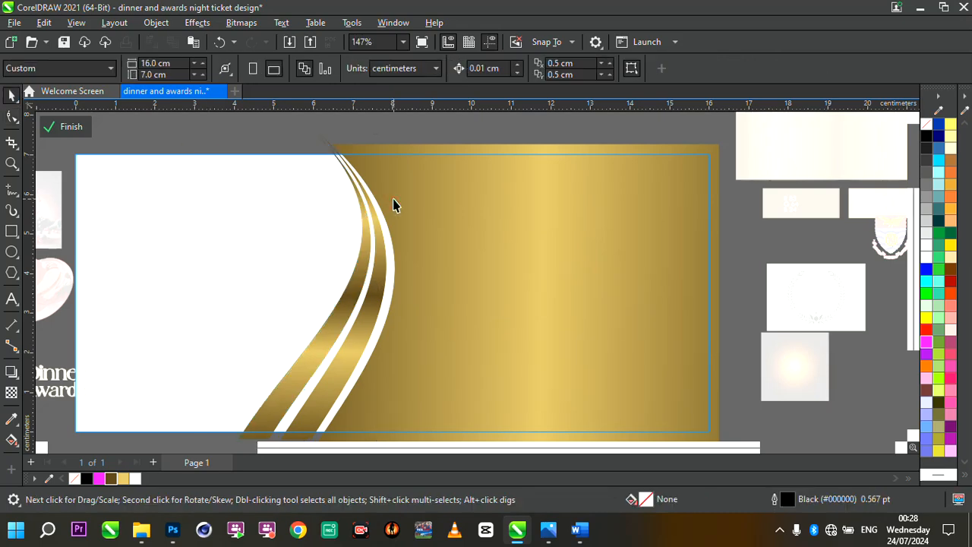
# - Finish editing the ticket's PowerClip contents
pyautogui.scroll(-1, 392, 206)
pyautogui.scroll(1, 368, 204)
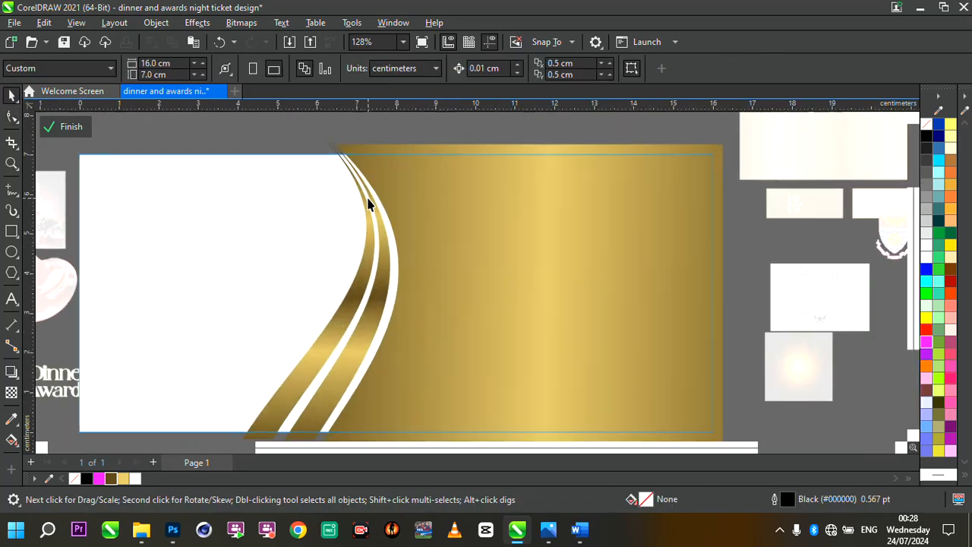
pyautogui.click(74, 128)
pyautogui.scroll(-5, 405, 234)
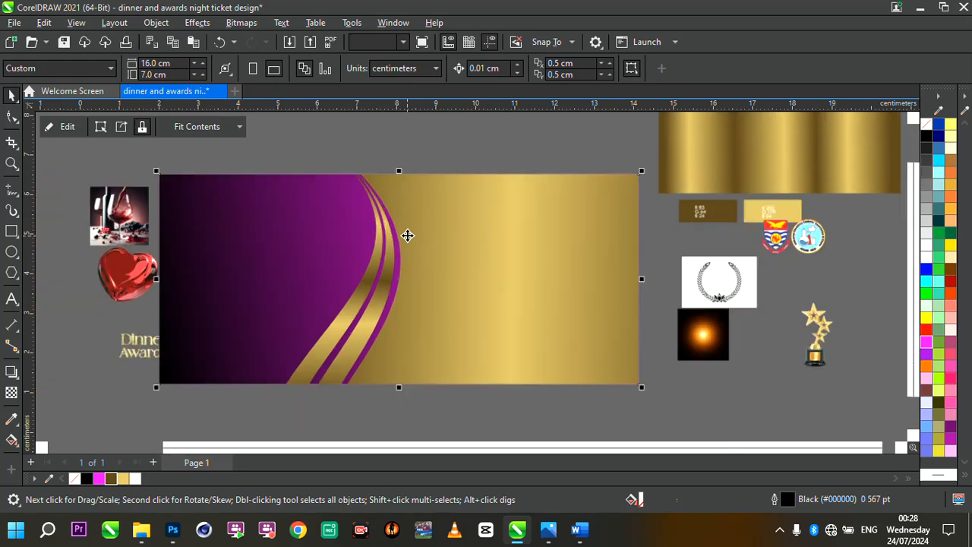
# - Move the wine glass image onto the ticket's left side and bring it to the front
pyautogui.scroll(2, 543, 246)
pyautogui.scroll(1, 281, 227)
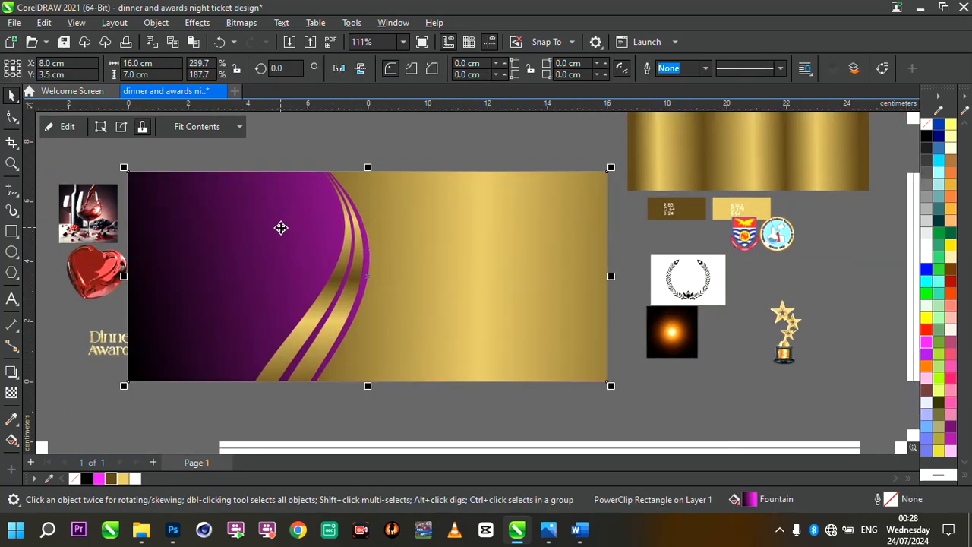
pyautogui.scroll(-1, 486, 304)
pyautogui.scroll(1, 486, 304)
pyautogui.click(107, 226)
pyautogui.moveTo(121, 247); pyautogui.dragTo(244, 369)
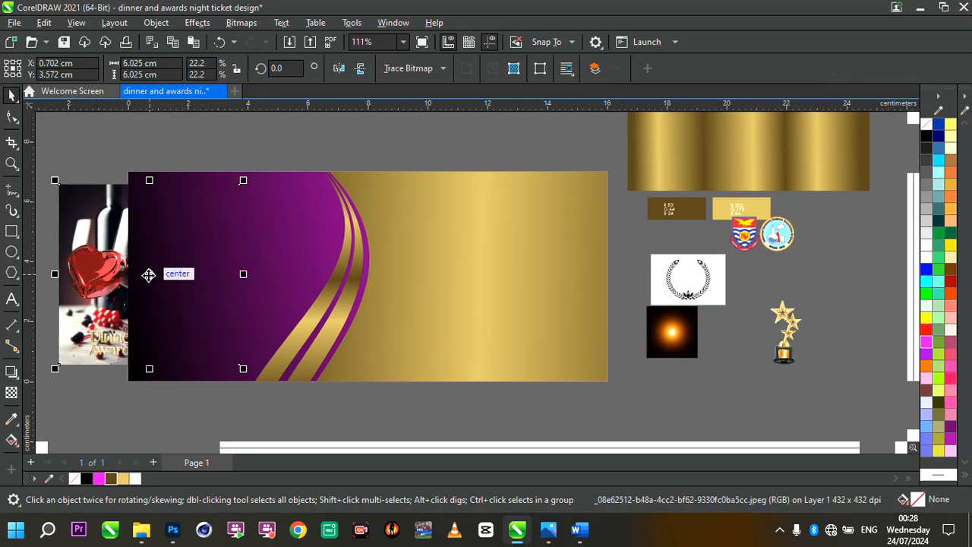
pyautogui.hotkey('ctrl', 'Home')
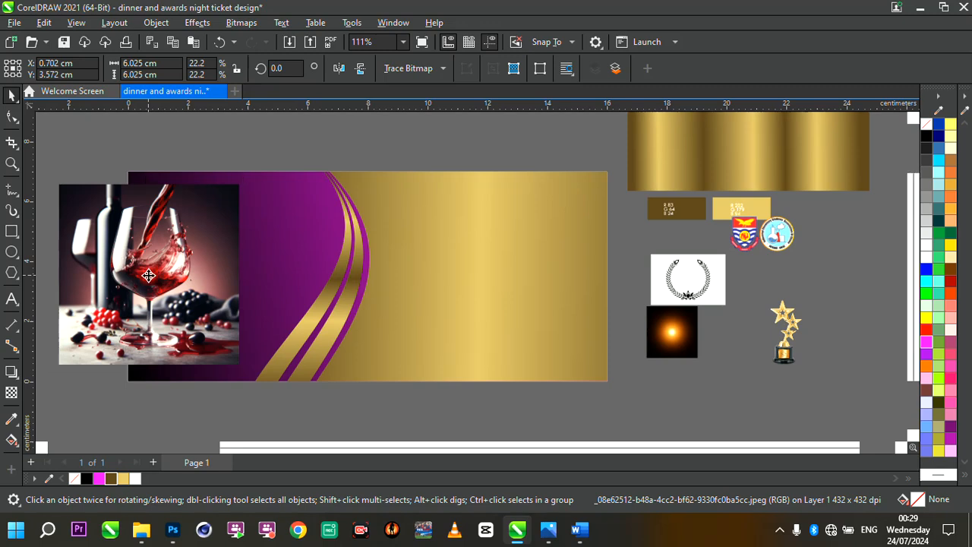
# - Enlarge the wine image to about 9.1 cm square, covering the ticket's left area
pyautogui.moveTo(148, 275); pyautogui.dragTo(245, 248)
pyautogui.moveTo(153, 342); pyautogui.dragTo(64, 431)
pyautogui.moveTo(180, 319)
pyautogui.mouseDown()
pyautogui.moveTo(203, 313)
pyautogui.moveTo(184, 313)
pyautogui.mouseUp()
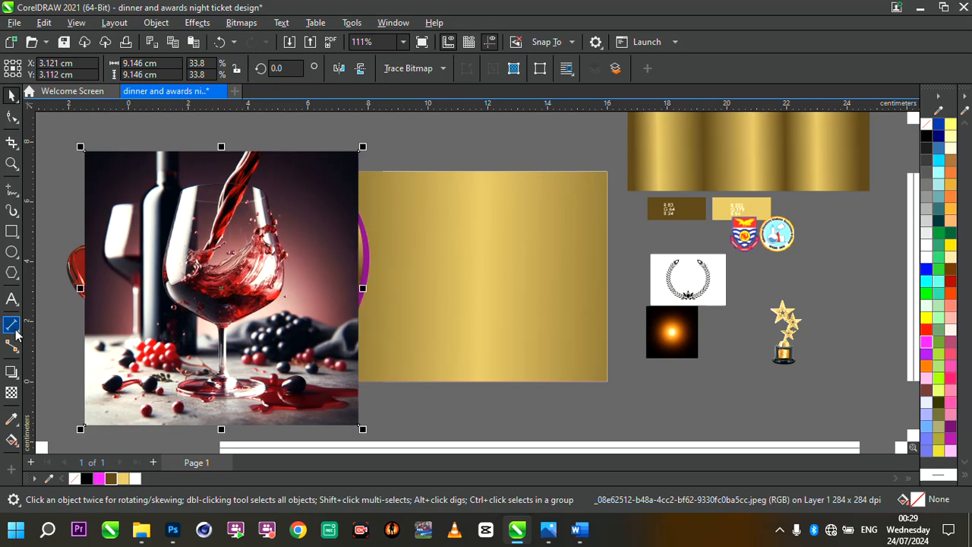
# - Apply a horizontal linear transparency fading the wine image's left edge
pyautogui.click(11, 392)
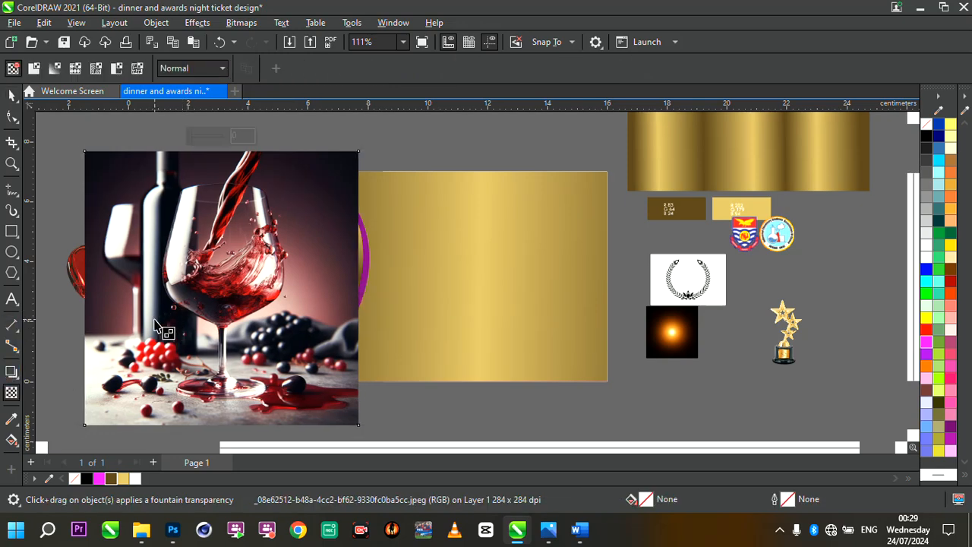
pyautogui.moveTo(108, 316); pyautogui.dragTo(187, 317)
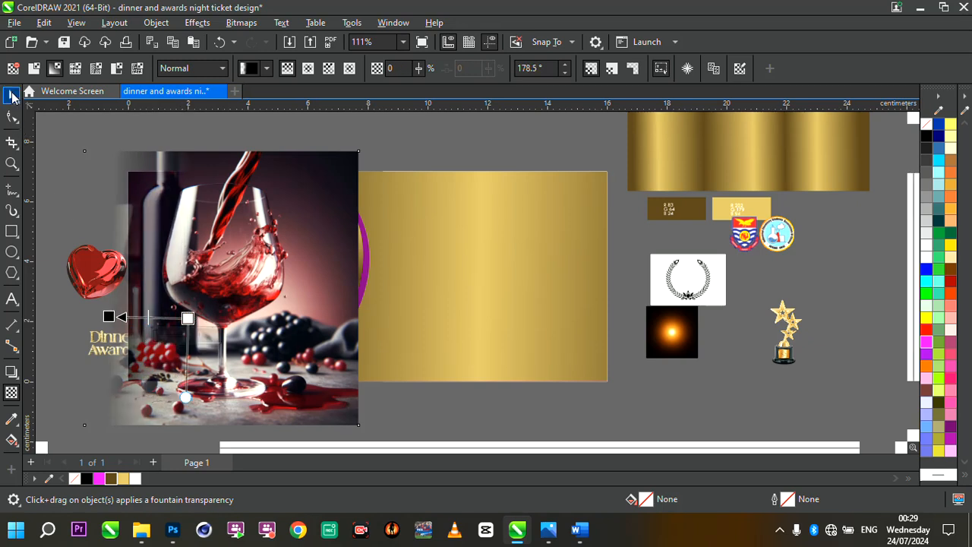
pyautogui.click(12, 94)
# - Place the wine image inside the ticket rectangle with PowerClip Inside
pyautogui.click(166, 238)
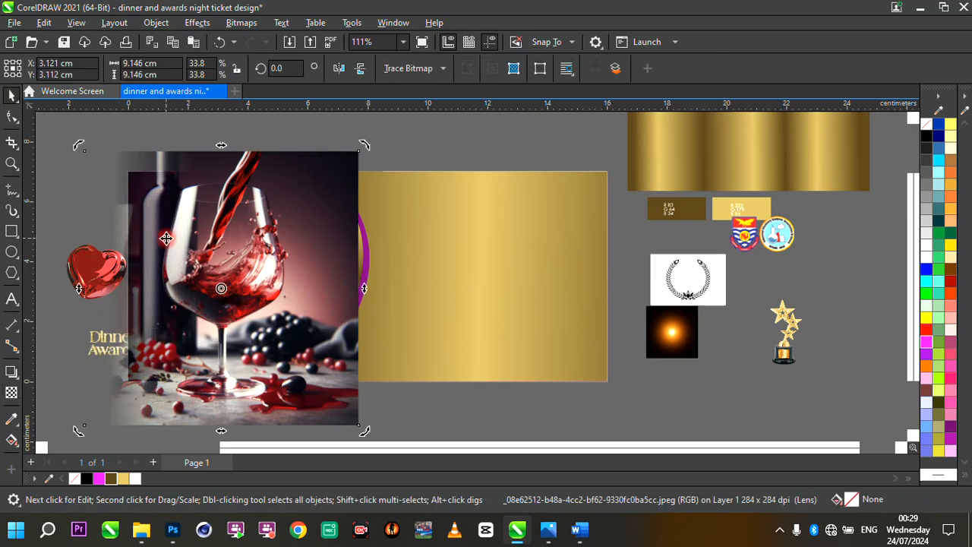
pyautogui.click(230, 272)
pyautogui.rightClick(229, 278)
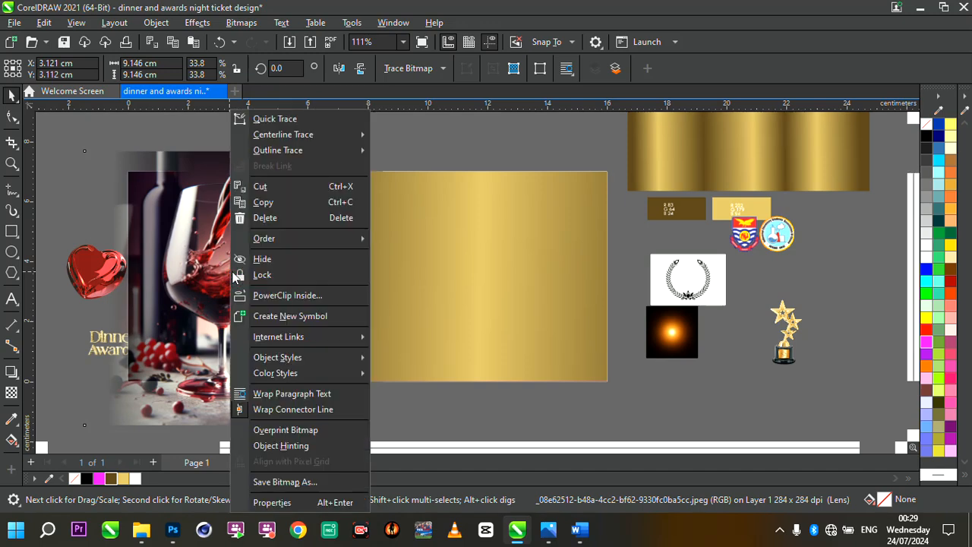
pyautogui.click(288, 295)
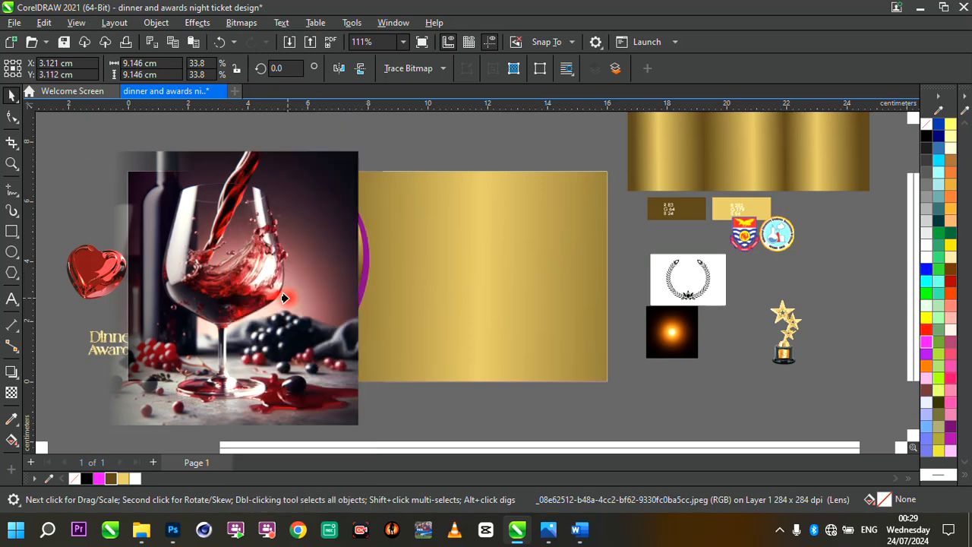
pyautogui.click(417, 292)
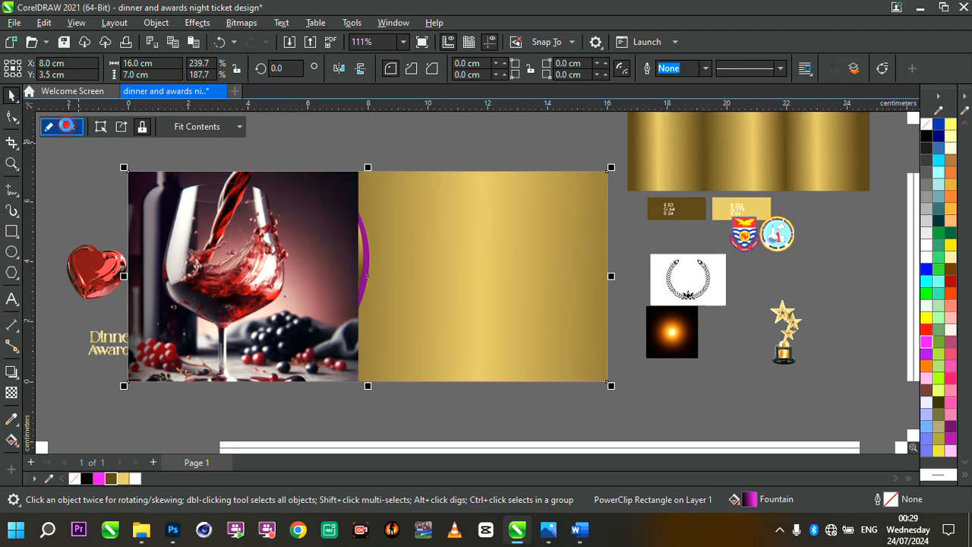
# - Edit the PowerClip contents and shift the wine image slightly right within the ticket
pyautogui.click(67, 126)
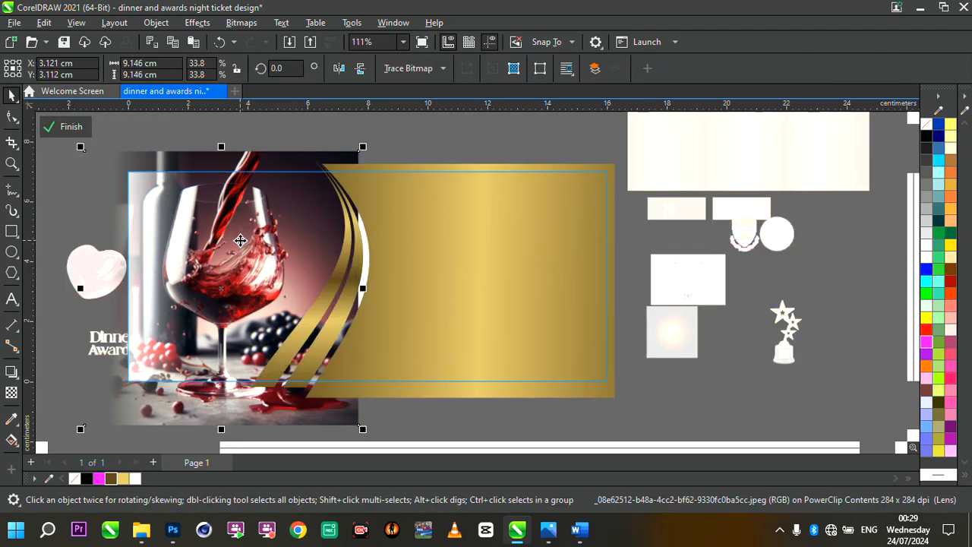
pyautogui.moveTo(222, 285); pyautogui.dragTo(250, 289)
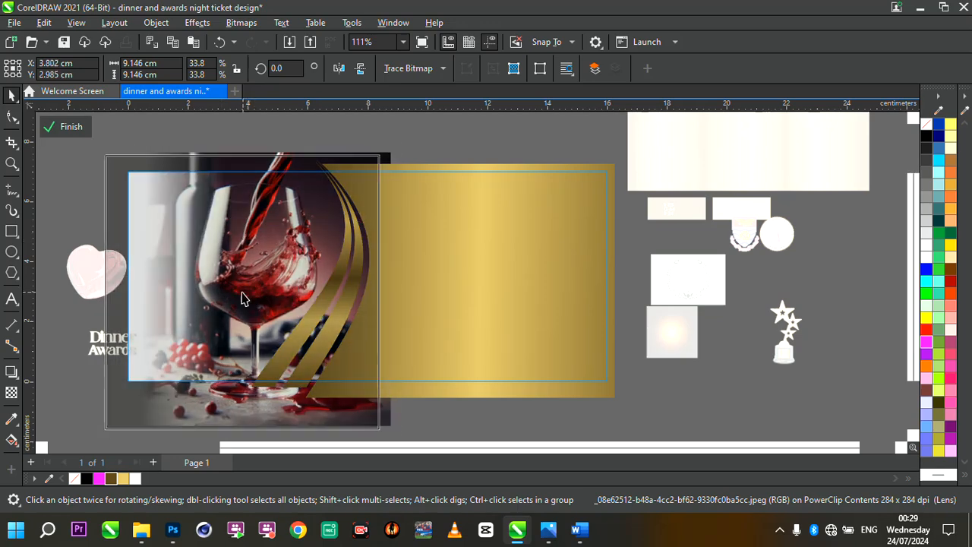
pyautogui.click(73, 217)
pyautogui.scroll(-1, 271, 256)
pyautogui.scroll(2, 271, 256)
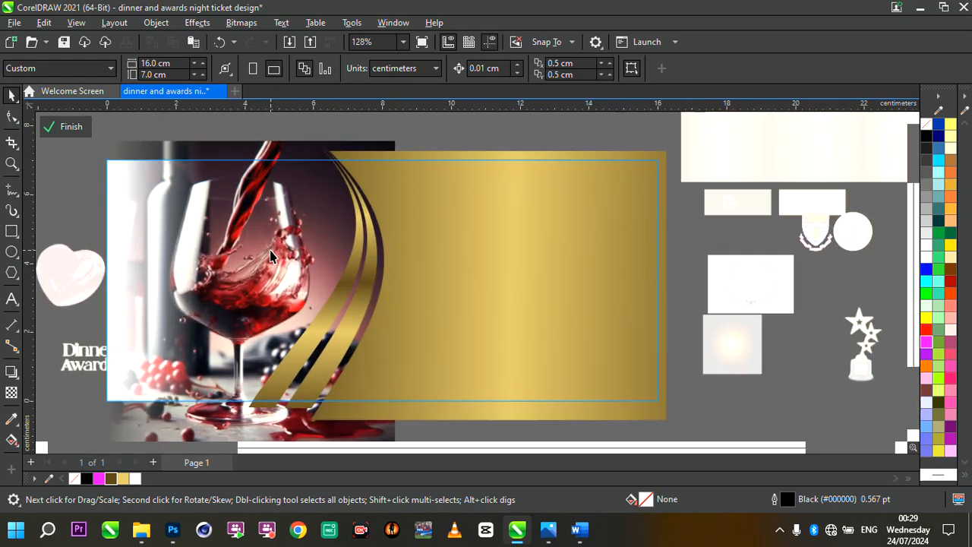
# - Draw a rectangle about 11 x 7.9 cm over the ticket's left half
pyautogui.click(11, 234)
pyautogui.moveTo(89, 155); pyautogui.dragTo(472, 417)
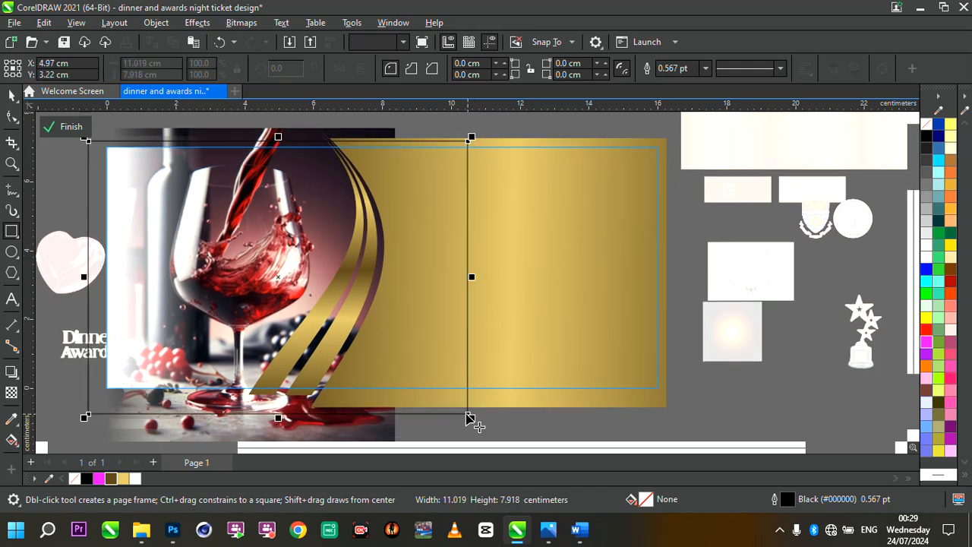
# - Give the new rectangle a linear fountain fill from black to magenta and remove its outline
pyautogui.click(12, 440)
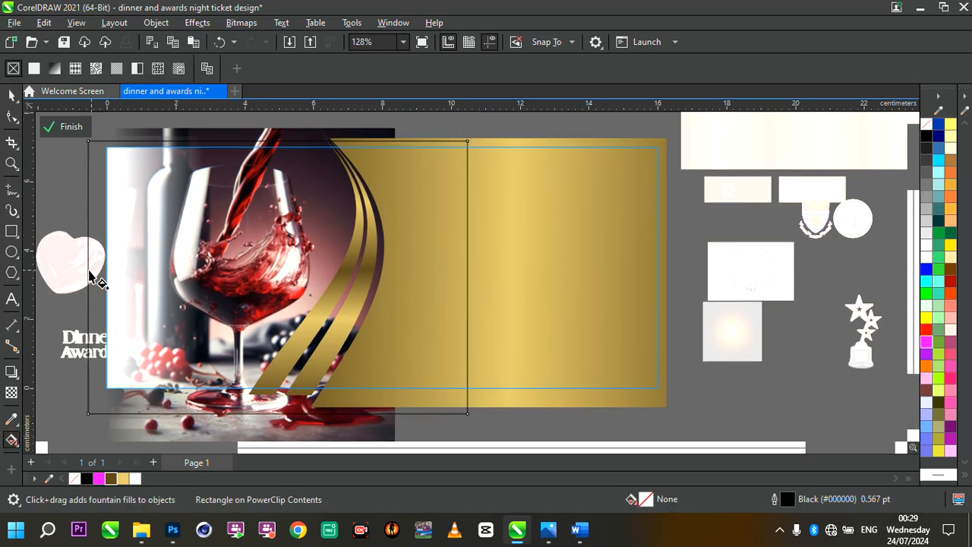
pyautogui.moveTo(75, 295); pyautogui.dragTo(459, 272)
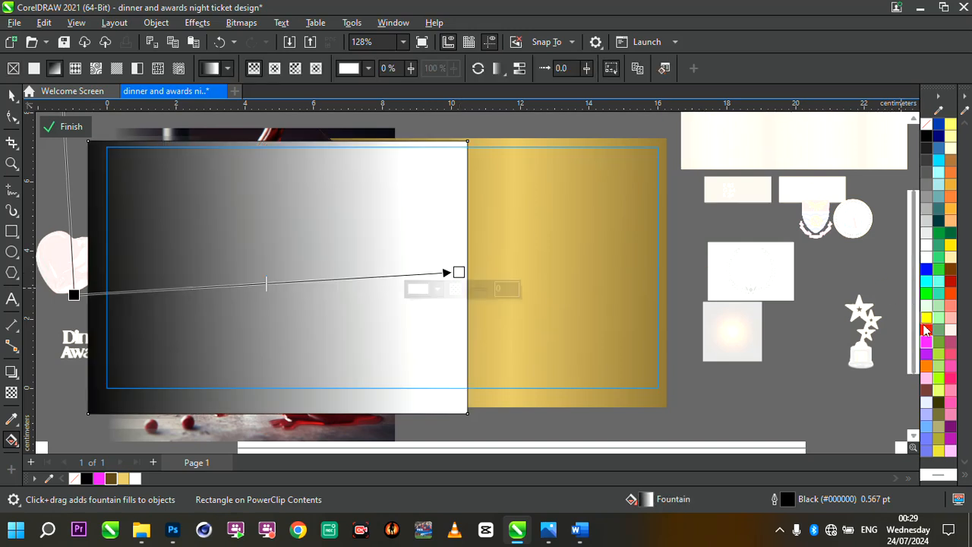
pyautogui.moveTo(927, 342); pyautogui.dragTo(407, 258)
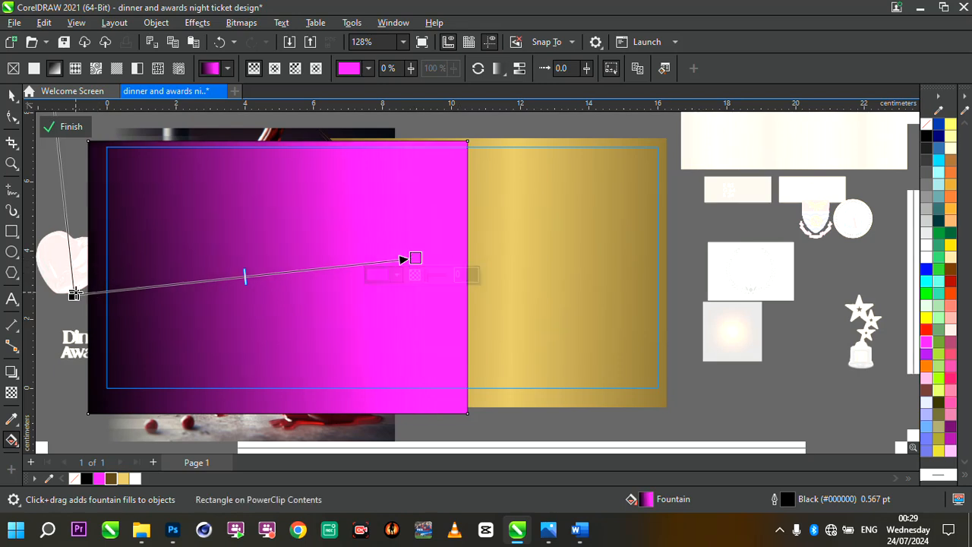
pyautogui.click(74, 294)
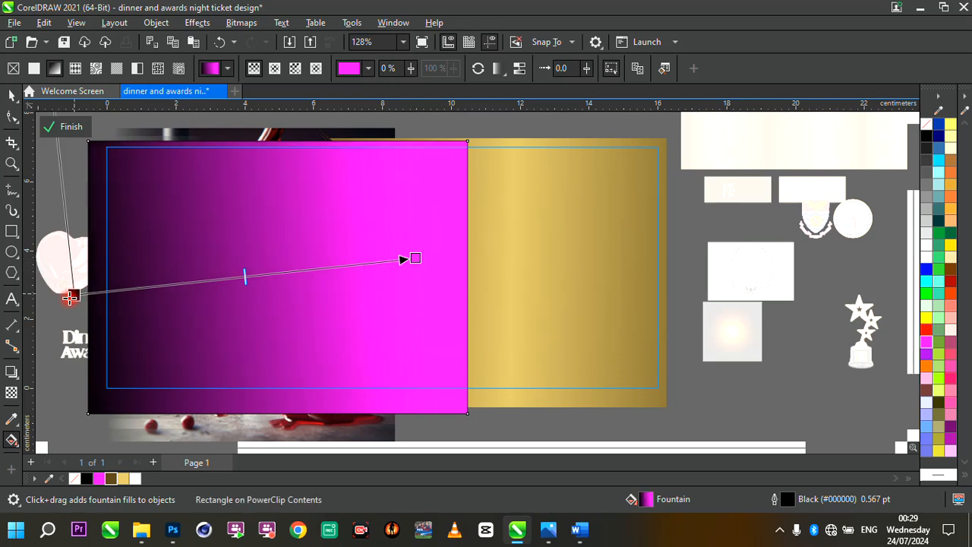
pyautogui.rightClick(76, 478)
pyautogui.click(120, 284)
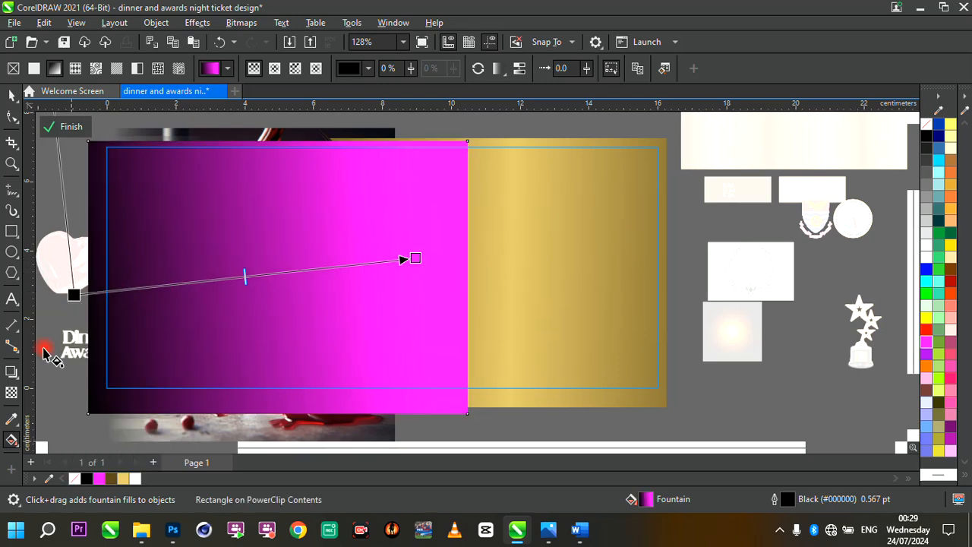
# - Apply a linear fountain transparency to the magenta rectangle so it fades out toward the wine glass and gold area
pyautogui.click(11, 393)
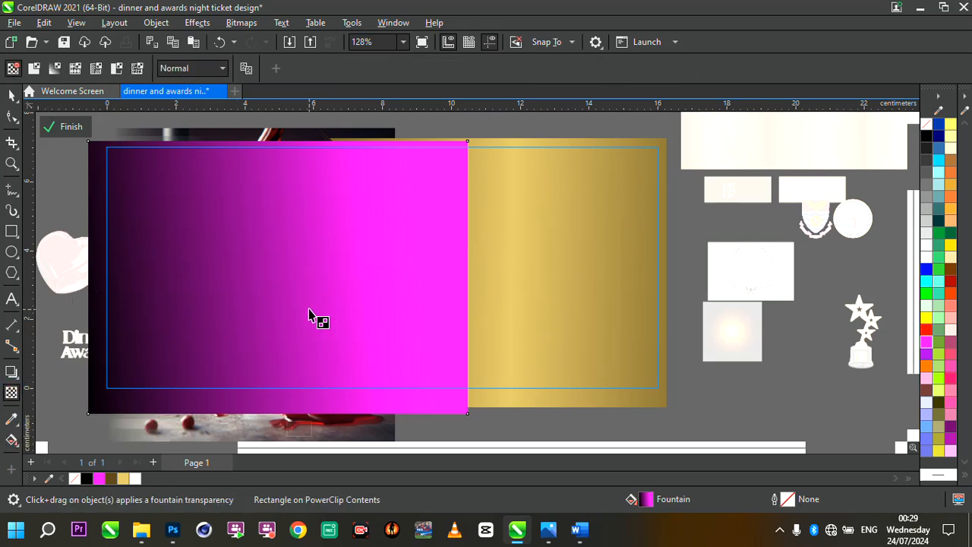
pyautogui.moveTo(317, 303); pyautogui.dragTo(407, 299)
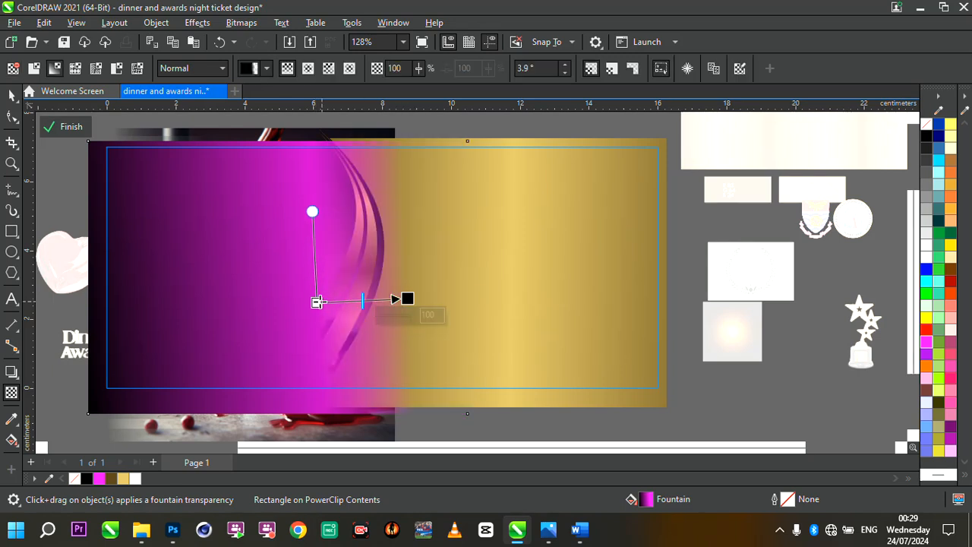
pyautogui.moveTo(316, 302); pyautogui.dragTo(175, 306)
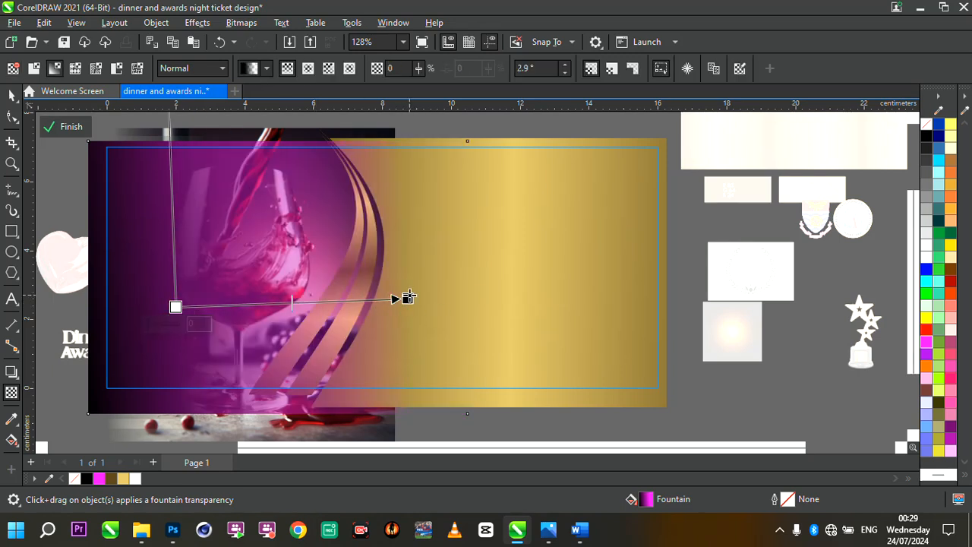
pyautogui.moveTo(408, 298); pyautogui.dragTo(369, 287)
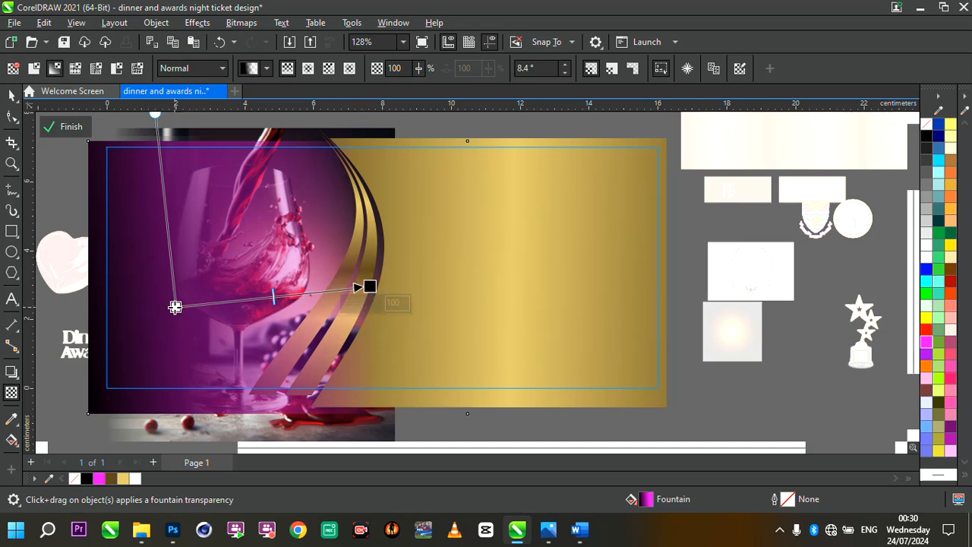
pyautogui.moveTo(175, 307); pyautogui.dragTo(154, 308)
pyautogui.click(12, 95)
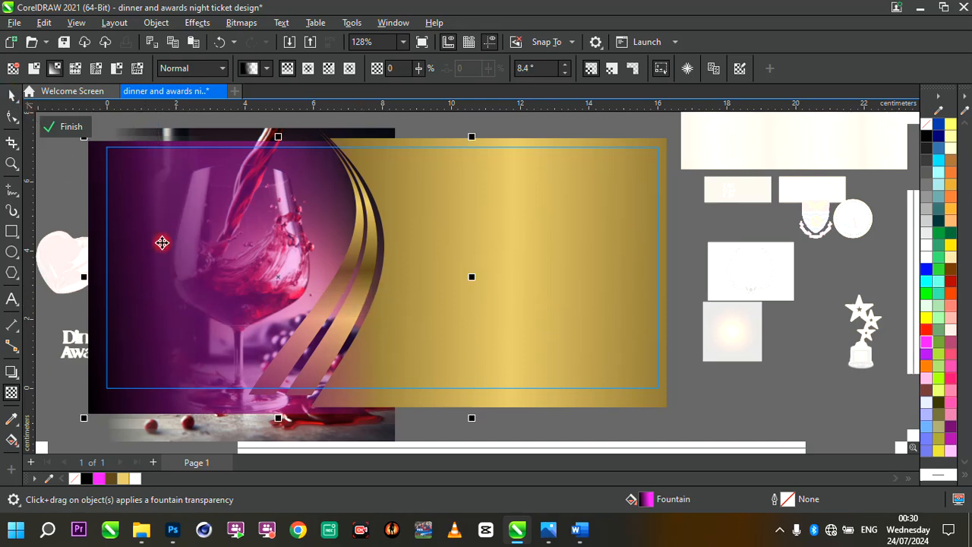
# - Send the magenta rectangle back in the stacking order so it sits beneath the gold curves
pyautogui.press('space')
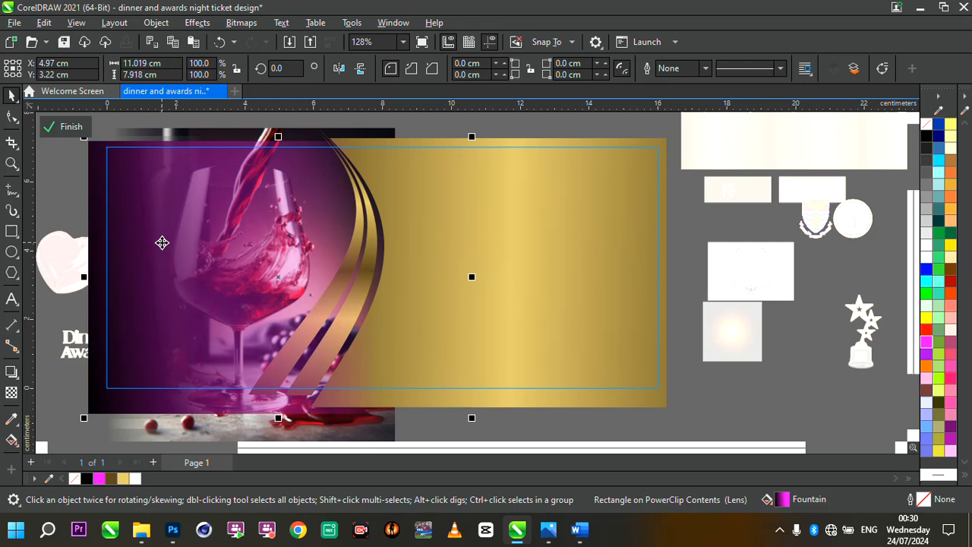
pyautogui.hotkey('ctrl', 'pagedown')
pyautogui.hotkey('ctrl', 'pagedown')
pyautogui.hotkey('ctrl', 'pagedown')
pyautogui.hotkey('ctrl', 'pageup')
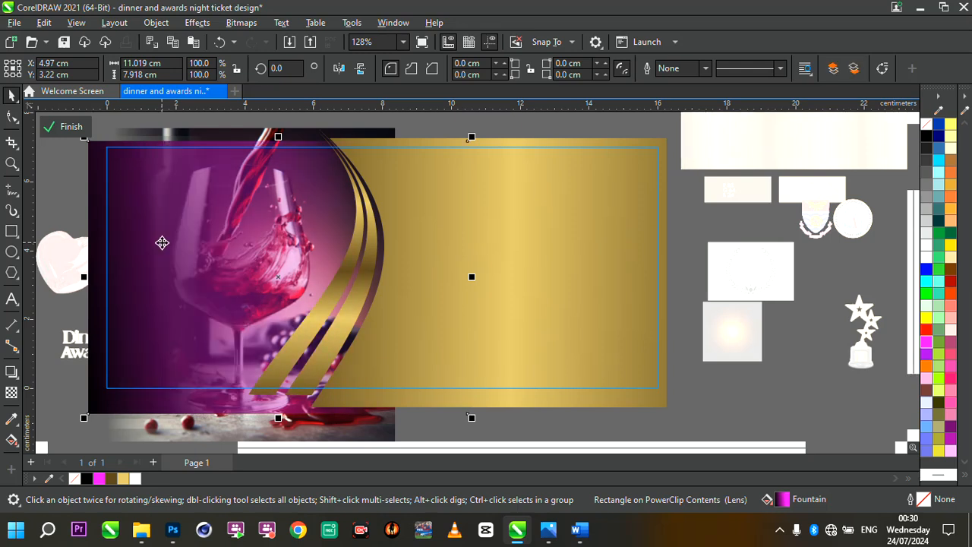
# - Finish editing the PowerClip contents of the ticket
pyautogui.scroll(2, 226, 230)
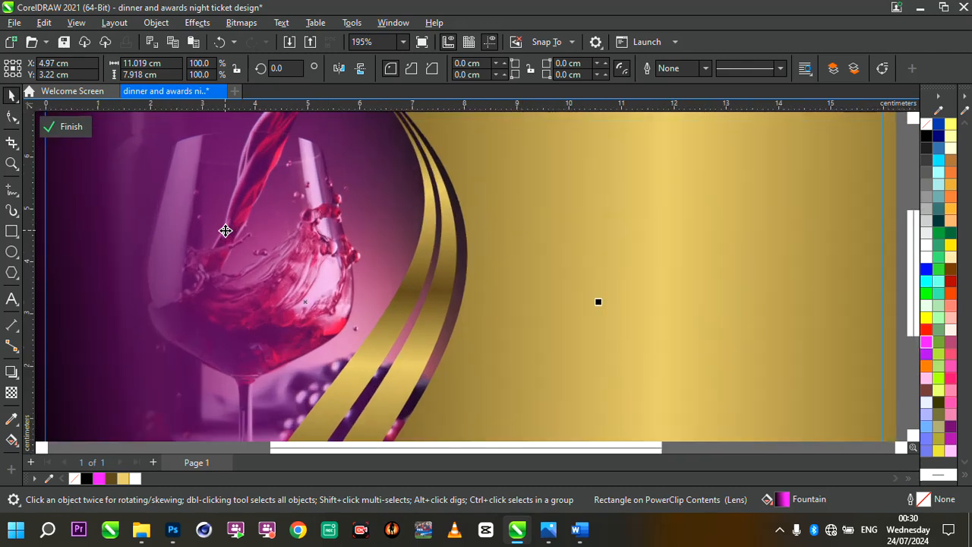
pyautogui.scroll(-2, 299, 241)
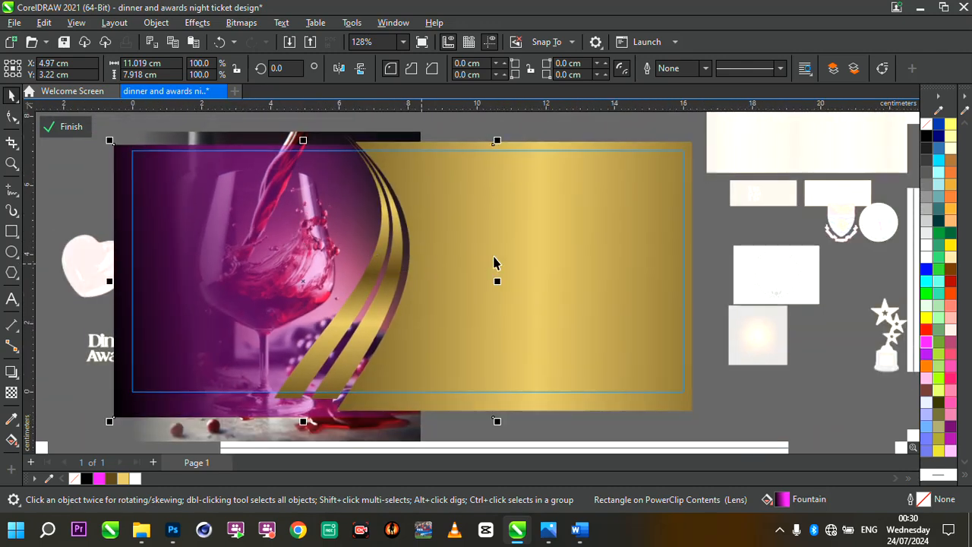
pyautogui.scroll(1, 307, 271)
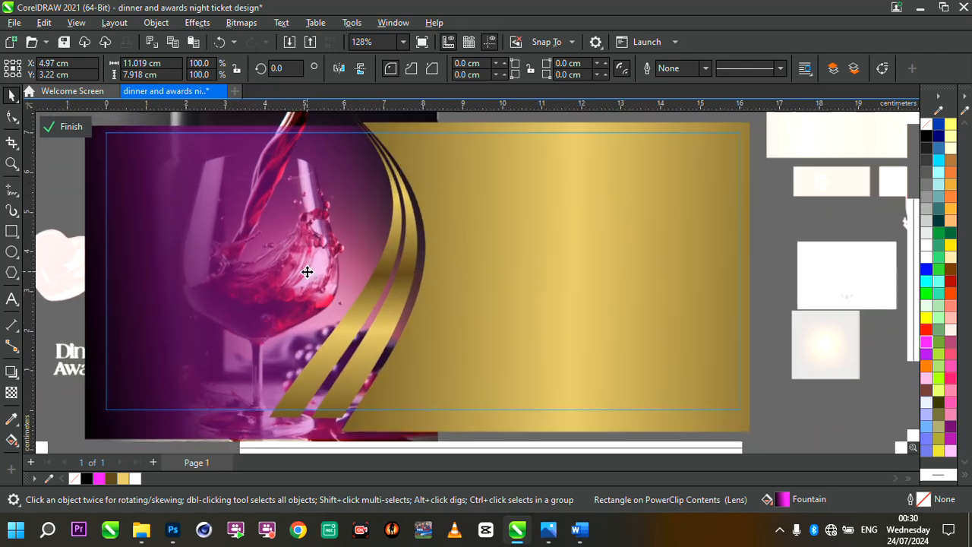
pyautogui.click(65, 128)
pyautogui.scroll(-5, 322, 216)
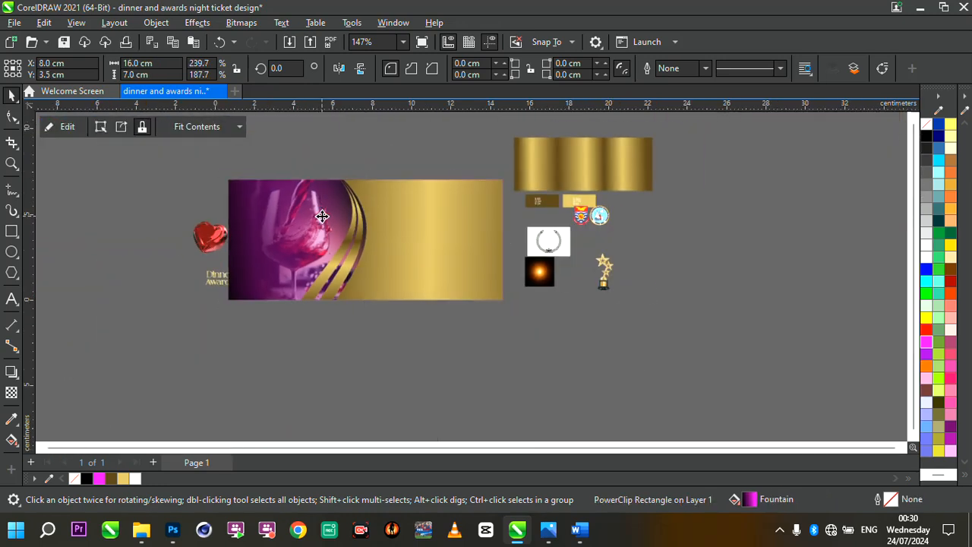
pyautogui.scroll(4, 351, 195)
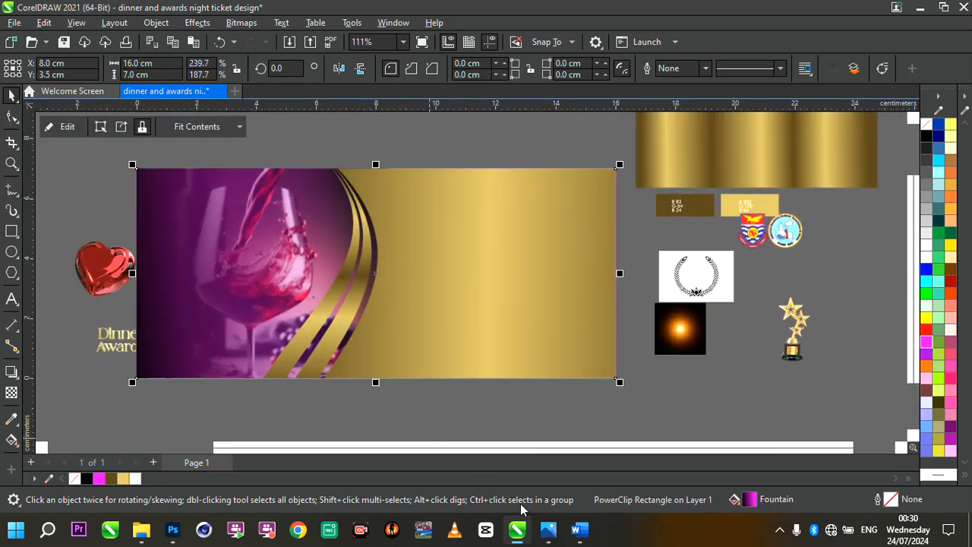
pyautogui.click(479, 417)
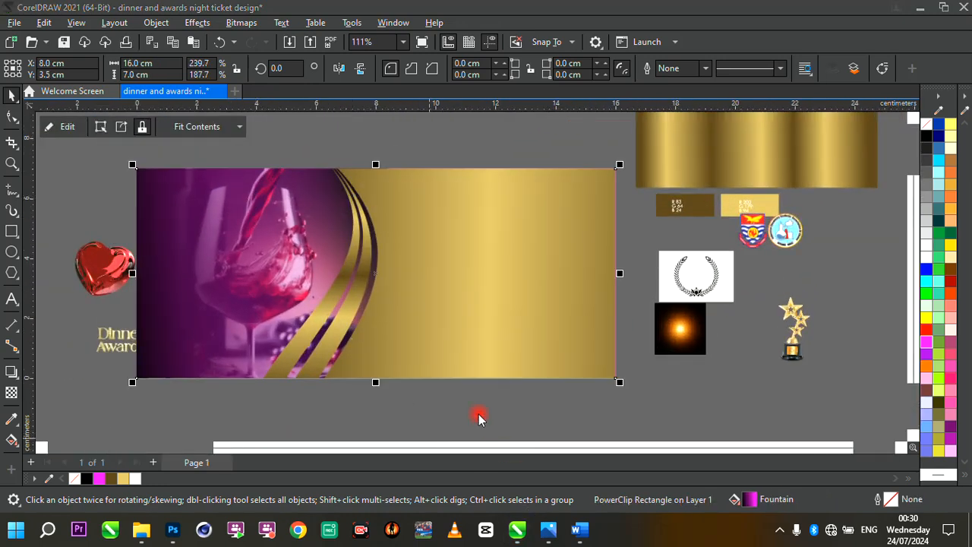
pyautogui.click(439, 431)
pyautogui.scroll(-1, 373, 396)
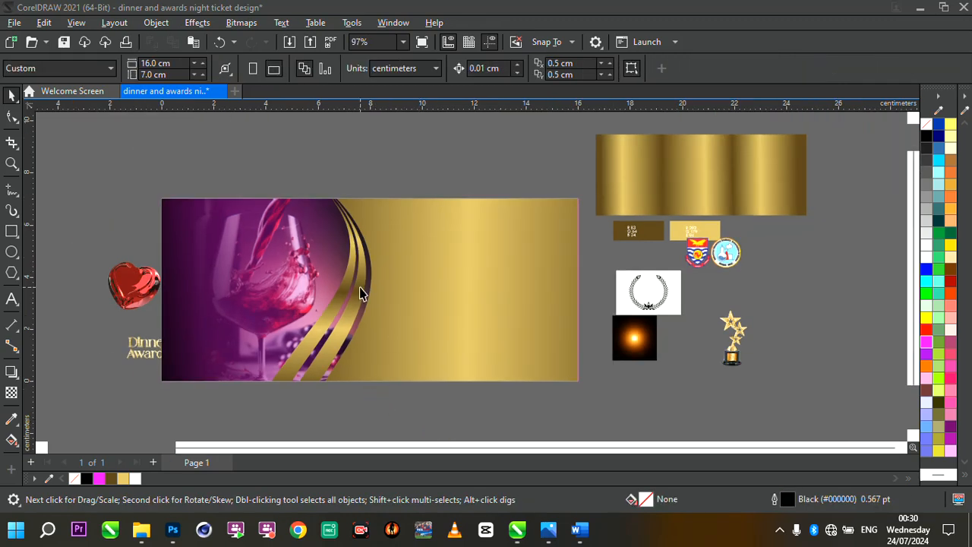
pyautogui.click(430, 291)
pyautogui.scroll(1, 430, 291)
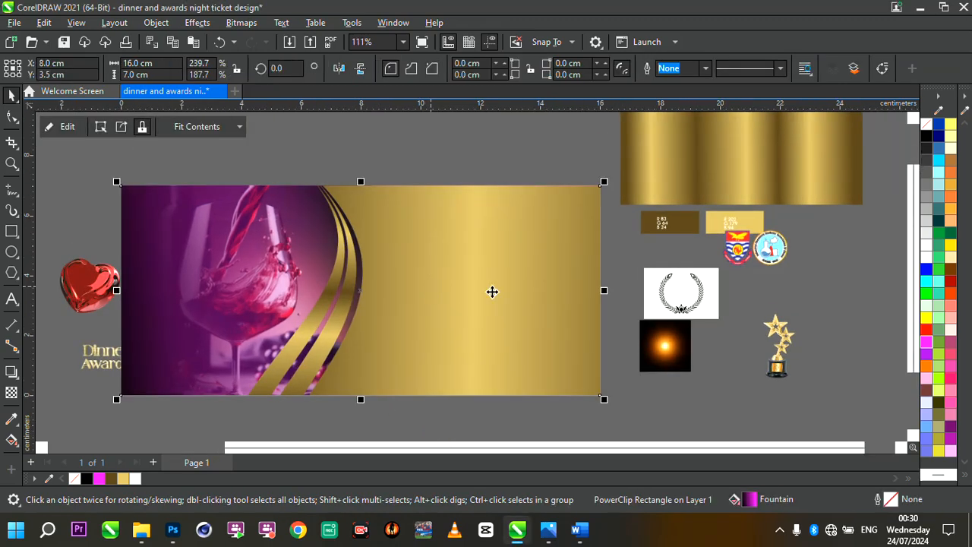
# - Move the laurel wreath image onto the ticket's right half
pyautogui.click(692, 311)
pyautogui.moveTo(725, 325); pyautogui.dragTo(651, 386)
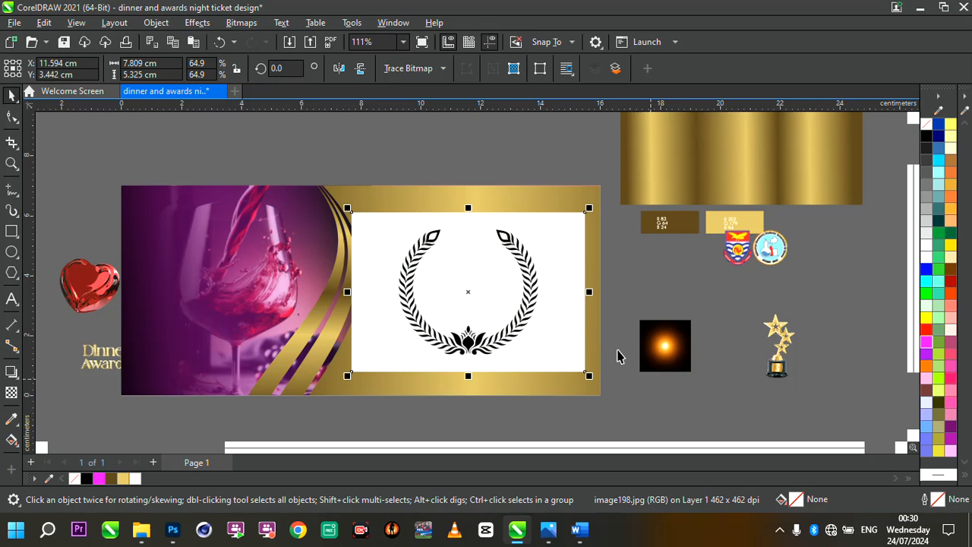
pyautogui.moveTo(495, 271); pyautogui.dragTo(492, 260)
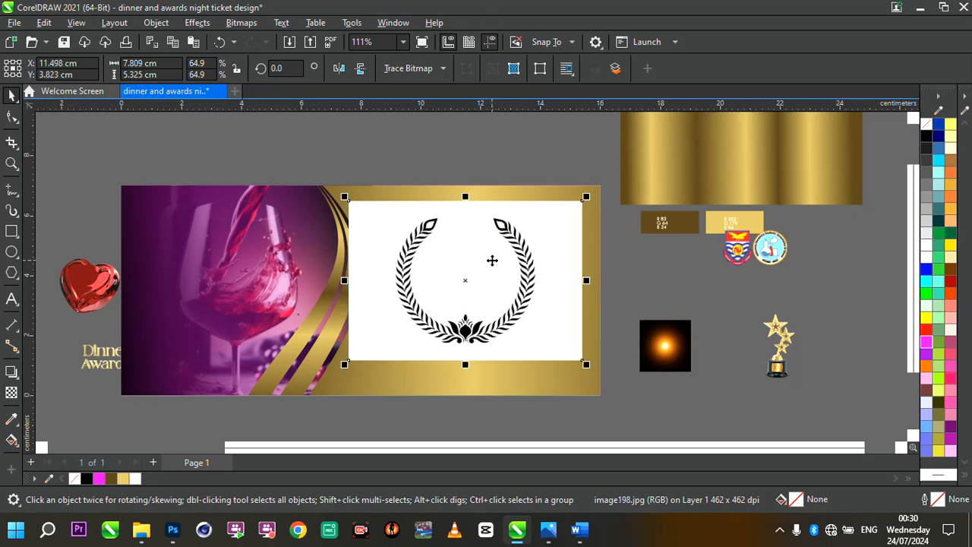
# - Trace the laurel wreath bitmap with Outline Trace, Line Art, accepting the PowerTRACE settings
pyautogui.click(442, 70)
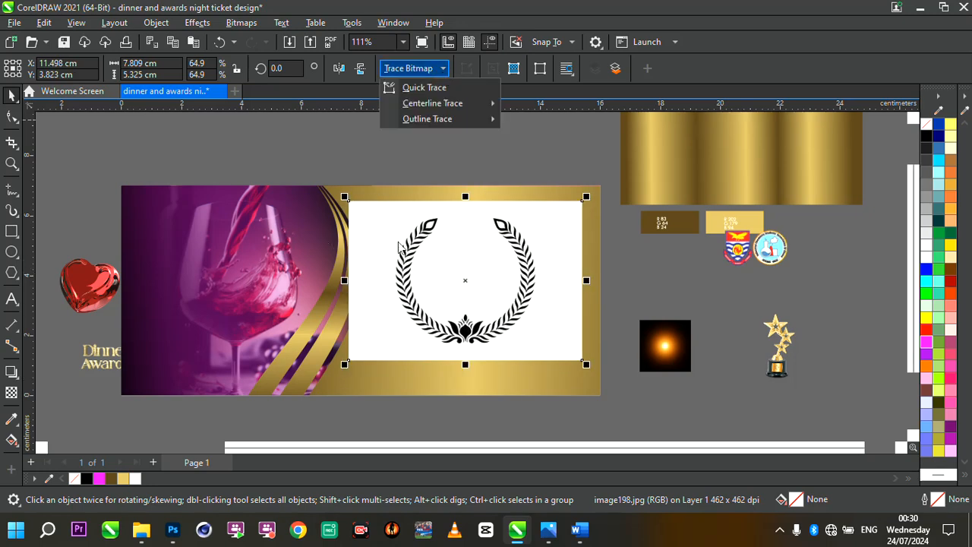
pyautogui.scroll(2, 543, 296)
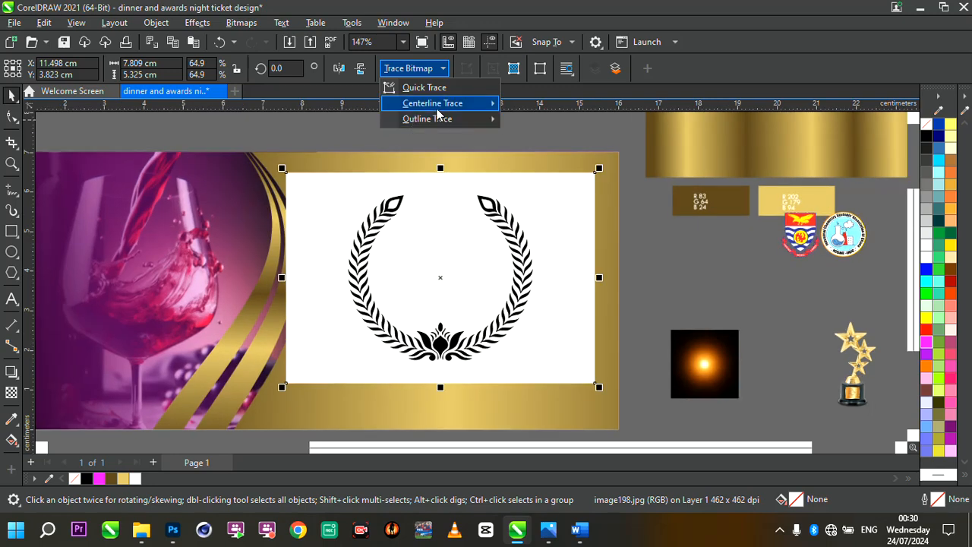
pyautogui.click(444, 68)
pyautogui.click(445, 68)
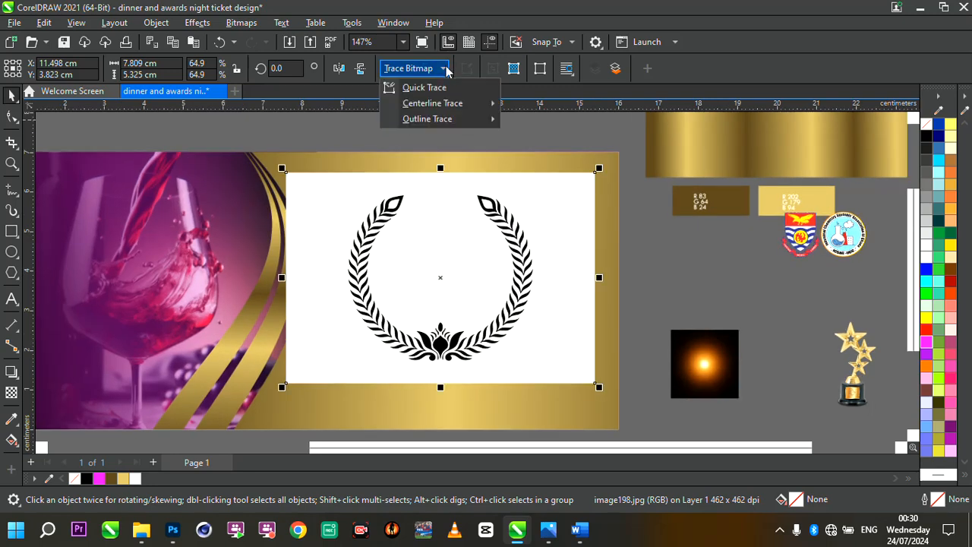
pyautogui.moveTo(450, 122)
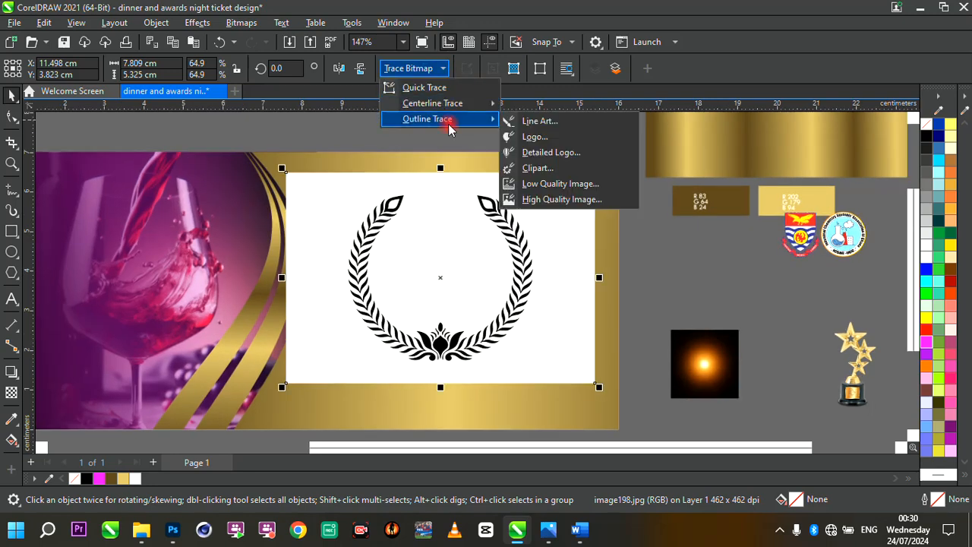
pyautogui.click(535, 124)
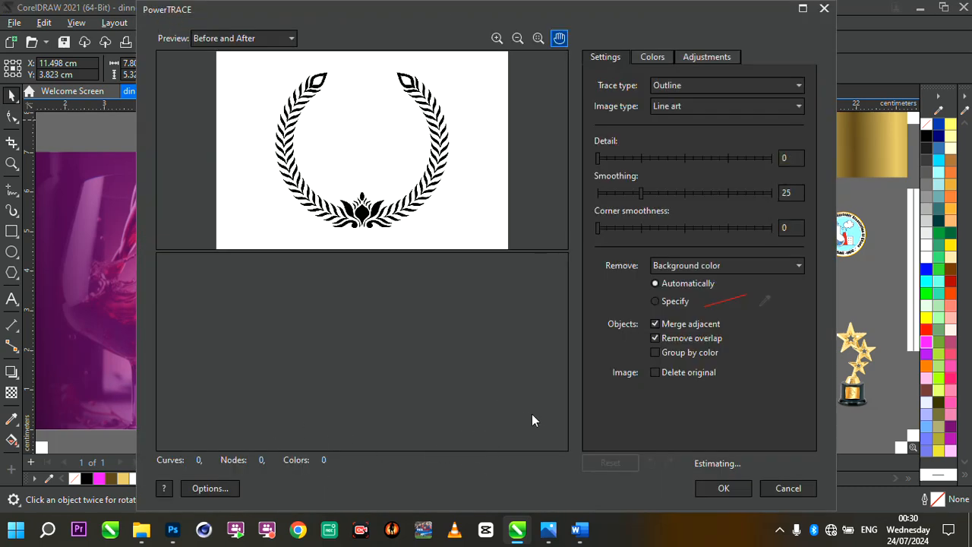
pyautogui.click(652, 488)
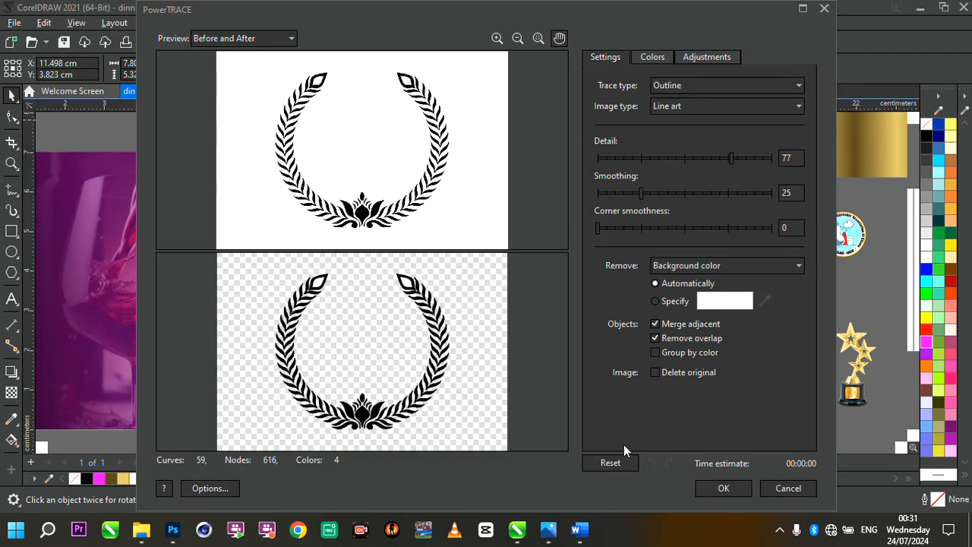
pyautogui.click(723, 489)
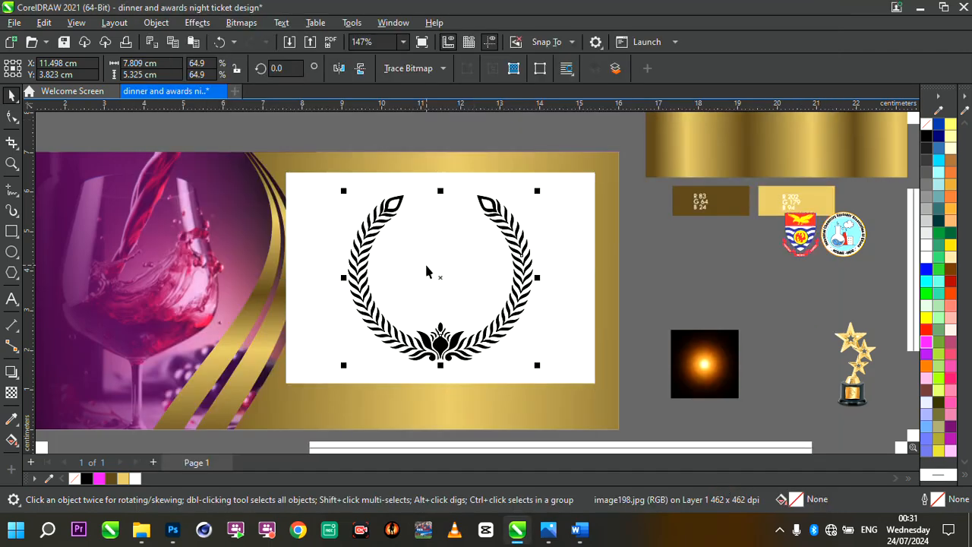
# - Delete the original wreath bitmap and move the traced wreath into the ticket's right half
pyautogui.moveTo(591, 323); pyautogui.dragTo(743, 364)
pyautogui.click(373, 288)
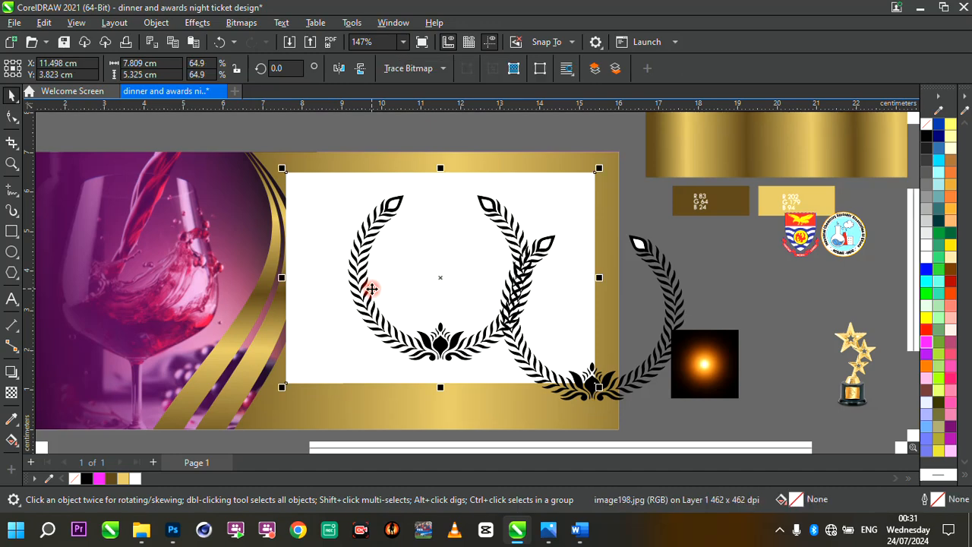
pyautogui.press('Delete')
pyautogui.click(513, 306)
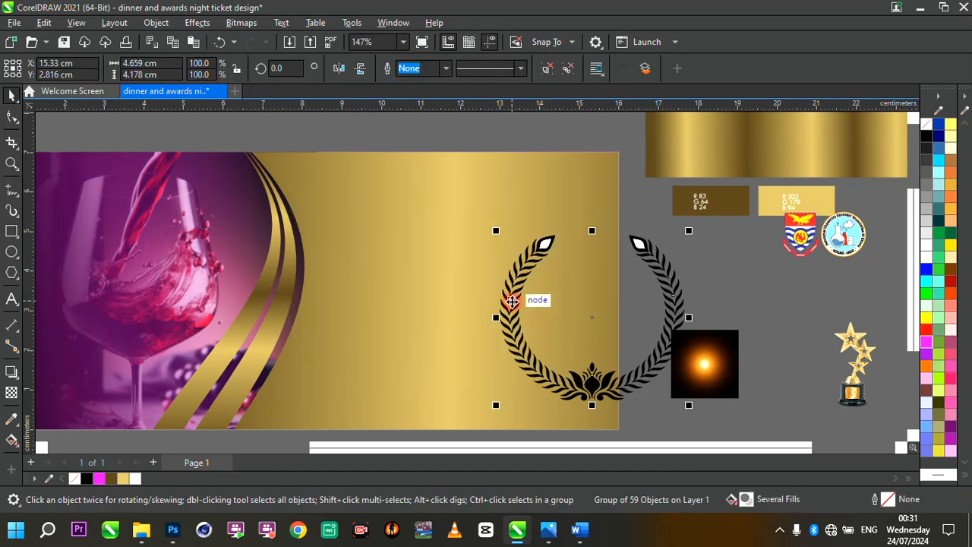
pyautogui.moveTo(546, 242); pyautogui.dragTo(386, 196)
# - Ungroup the traced wreath and delete the two white leaf-tip shapes
pyautogui.scroll(2, 386, 196)
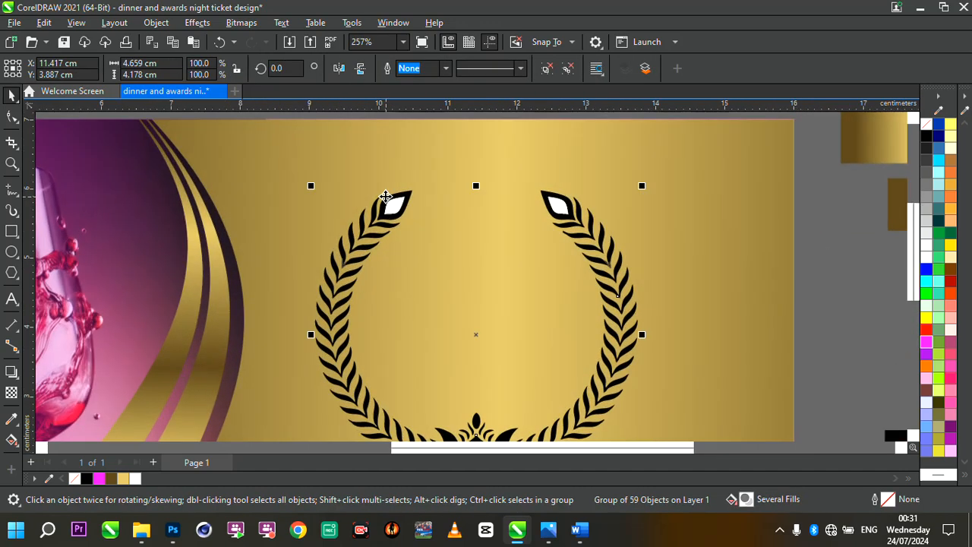
pyautogui.hotkey('ctrl', 'u')
pyautogui.click(258, 190)
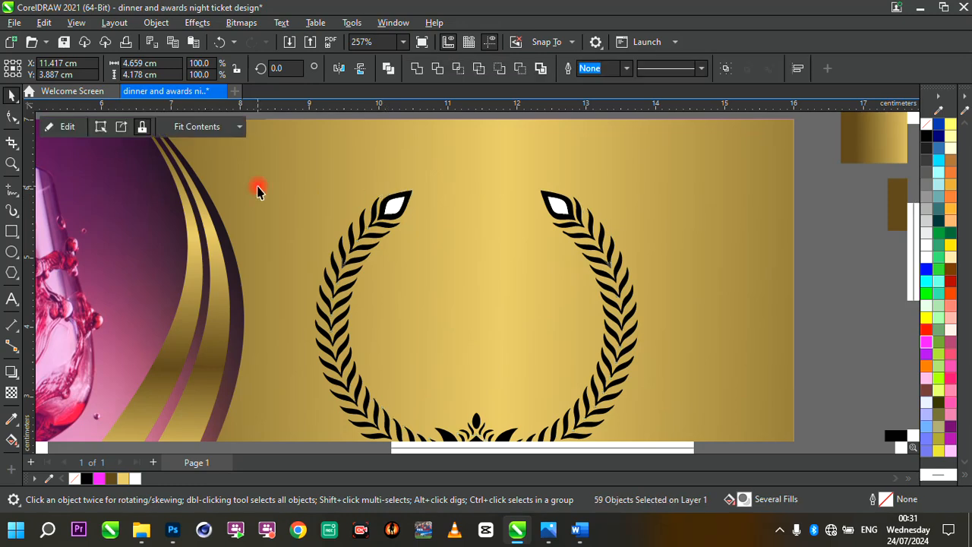
pyautogui.click(401, 207)
pyautogui.keyDown('shift'); pyautogui.click(559, 206); pyautogui.keyUp('shift')
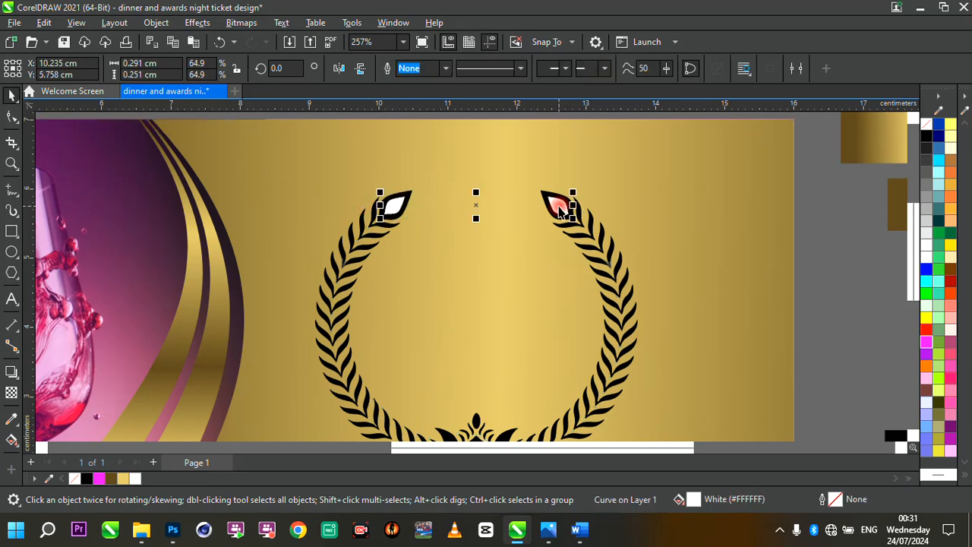
pyautogui.press('Delete')
pyautogui.scroll(-3, 469, 279)
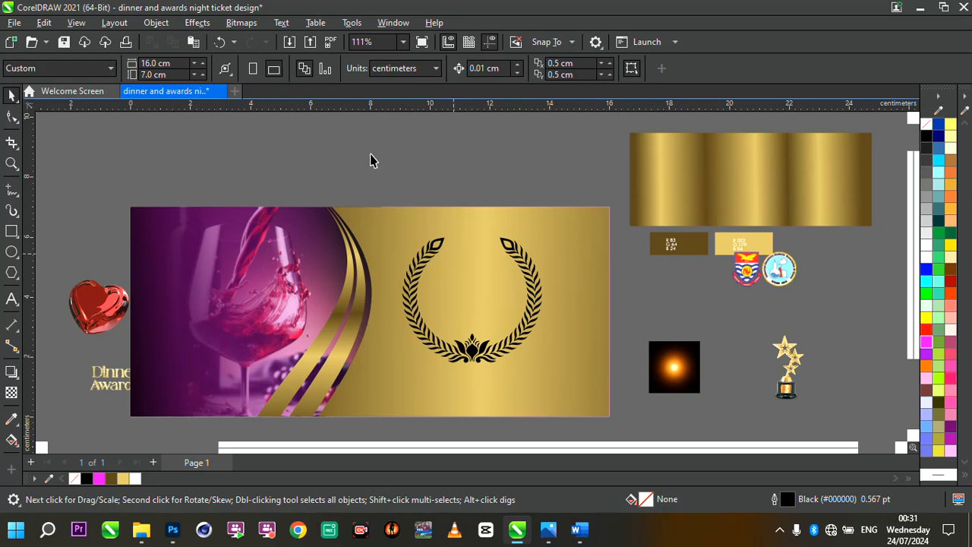
# - Enlarge the traced wreath to about 5.9 x 5.3 cm and move it up over the ticket's top edge
pyautogui.moveTo(370, 160); pyautogui.dragTo(596, 395)
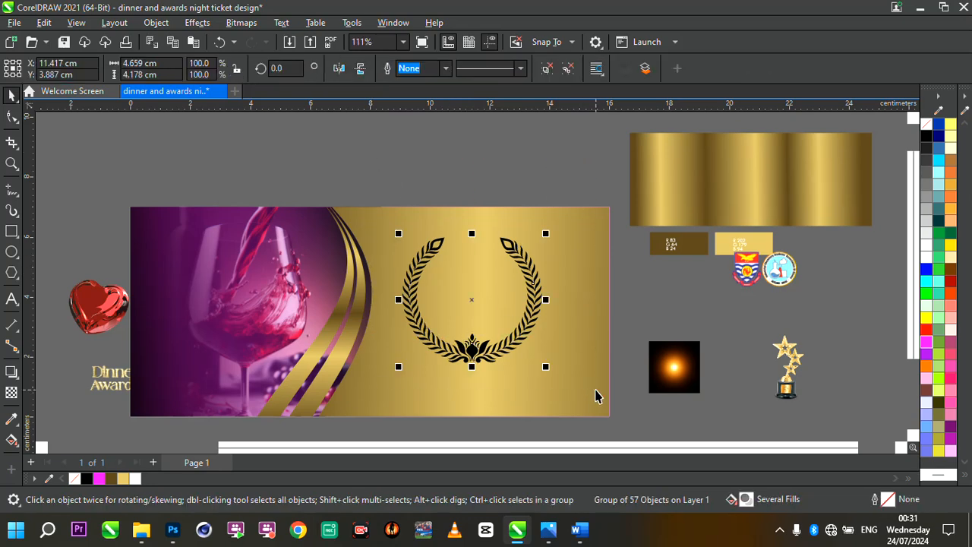
pyautogui.scroll(1, 538, 345)
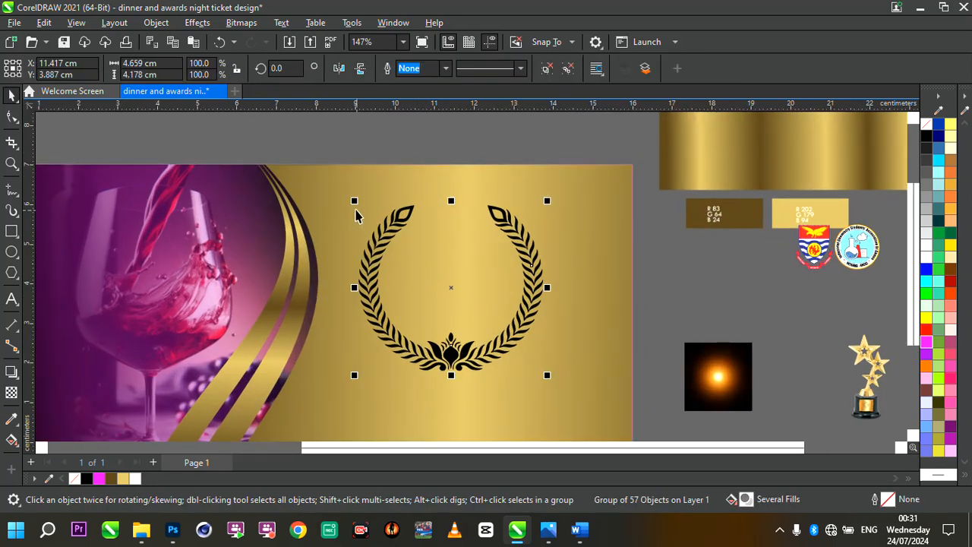
pyautogui.moveTo(357, 205); pyautogui.dragTo(283, 157)
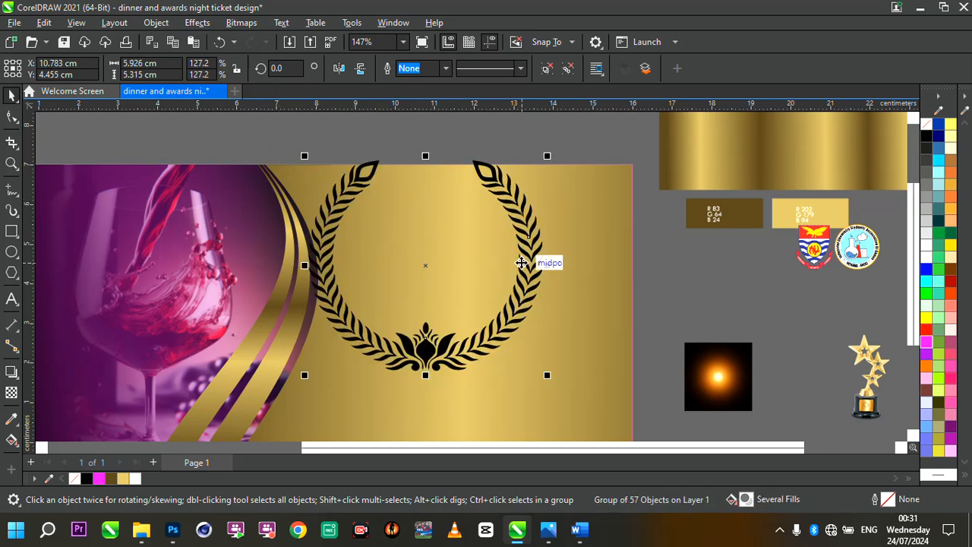
pyautogui.moveTo(528, 227); pyautogui.dragTo(547, 144)
pyautogui.scroll(-5, 486, 330)
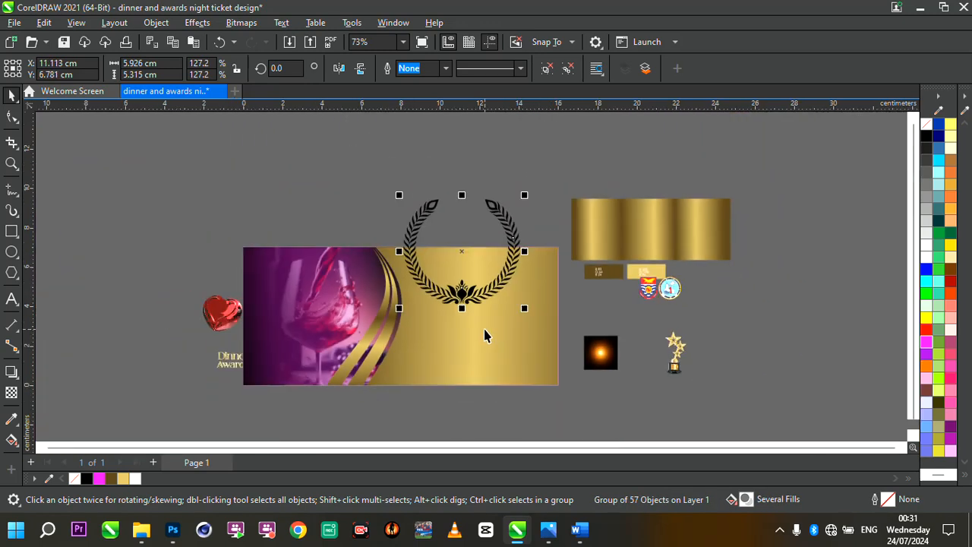
pyautogui.scroll(3, 474, 295)
pyautogui.moveTo(474, 294); pyautogui.dragTo(488, 270)
pyautogui.scroll(2, 536, 206)
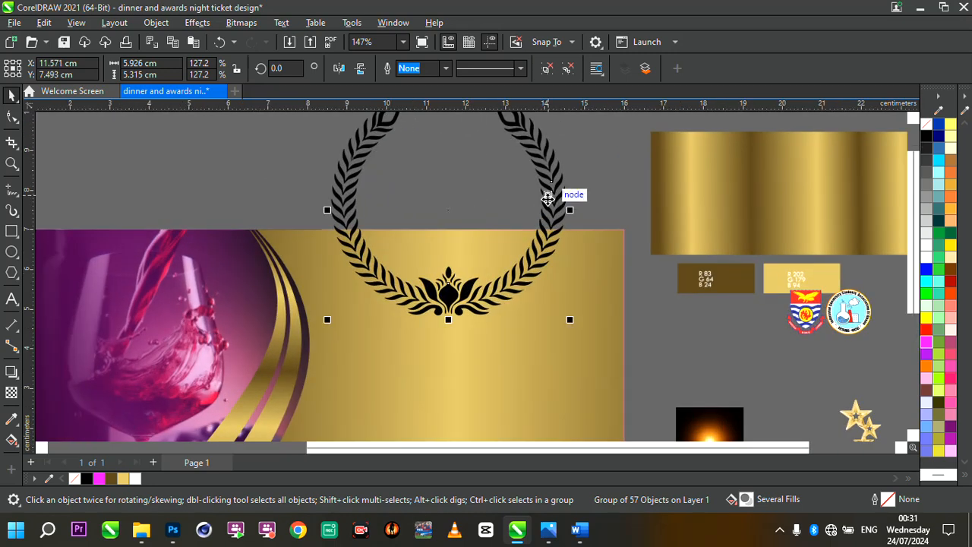
# - Apply a linear fountain fill running from magenta to black across the wreath with the Interactive Fill tool
pyautogui.click(11, 441)
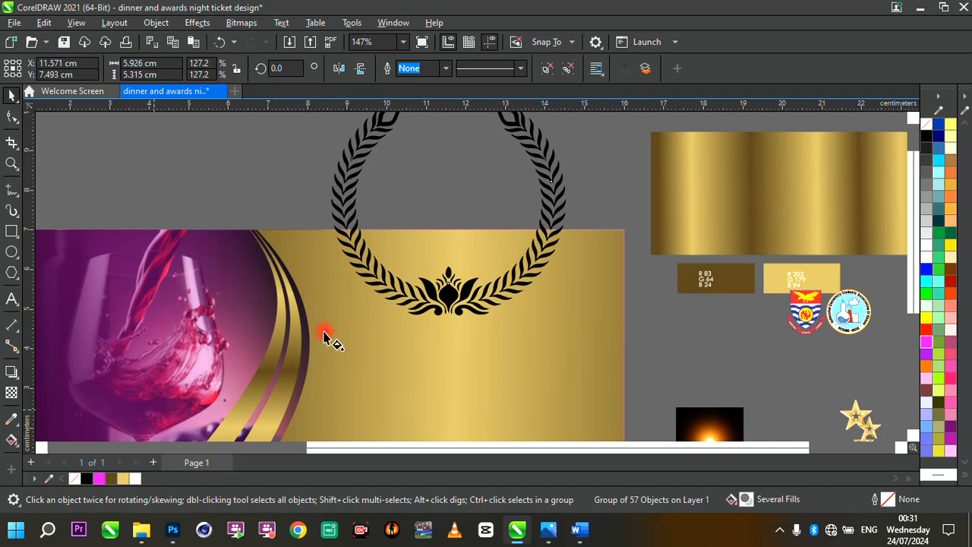
pyautogui.moveTo(302, 229); pyautogui.dragTo(536, 234)
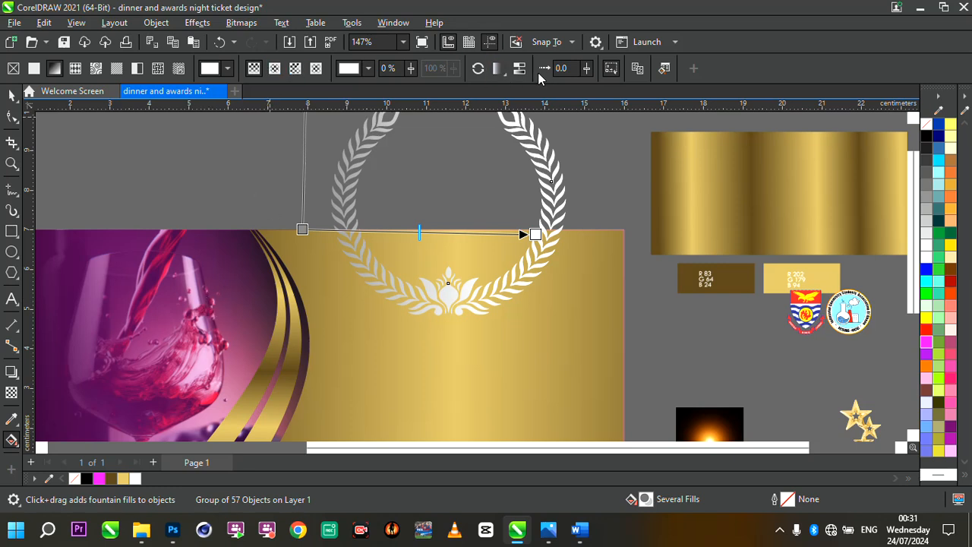
pyautogui.click(637, 69)
pyautogui.moveTo(523, 234); pyautogui.dragTo(522, 228)
pyautogui.scroll(-1, 521, 228)
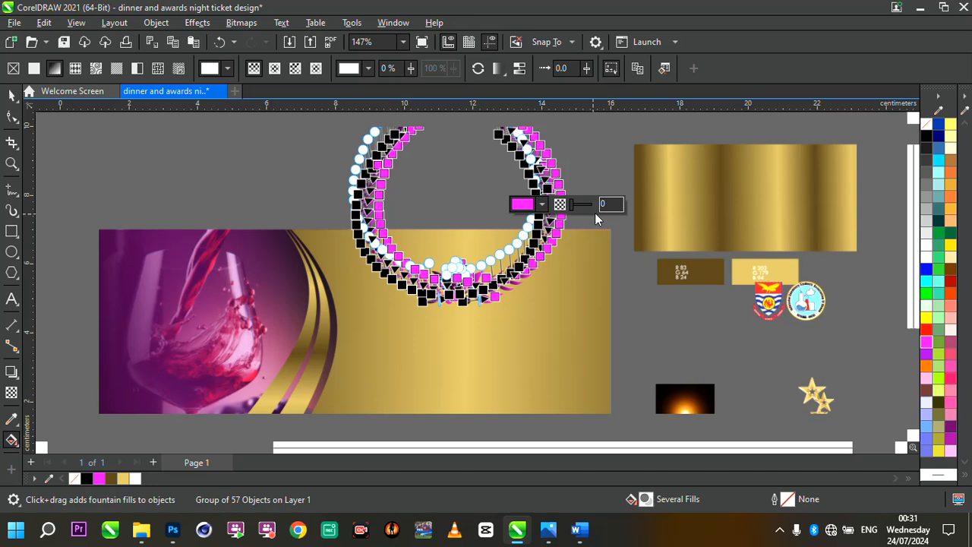
pyautogui.scroll(3, 608, 228)
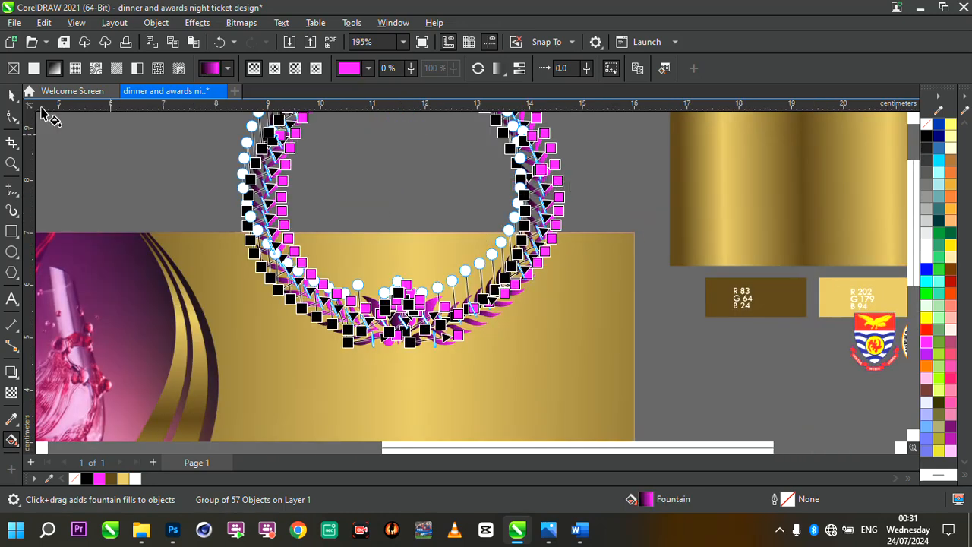
pyautogui.click(11, 94)
# - PowerClip the wreath inside the ticket background rectangle so it is trimmed at the top edge
pyautogui.scroll(-4, 471, 264)
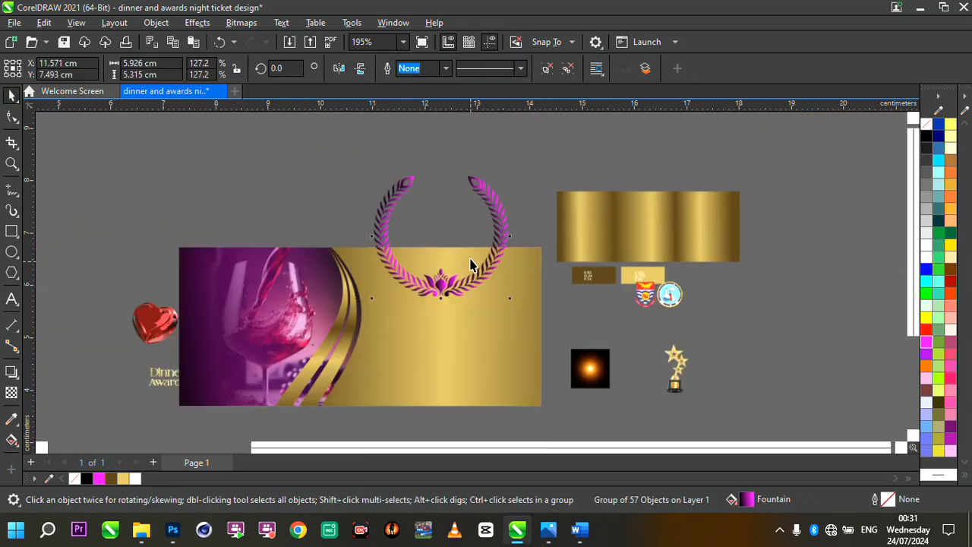
pyautogui.scroll(2, 469, 263)
pyautogui.scroll(2, 469, 263)
pyautogui.moveTo(449, 323); pyautogui.dragTo(448, 303)
pyautogui.scroll(-3, 448, 302)
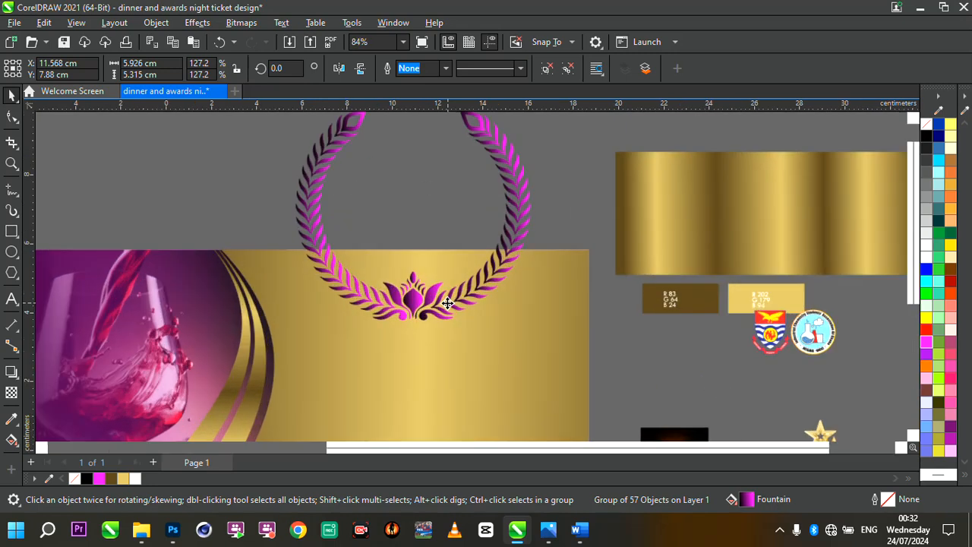
pyautogui.scroll(4, 448, 302)
pyautogui.rightClick(448, 302)
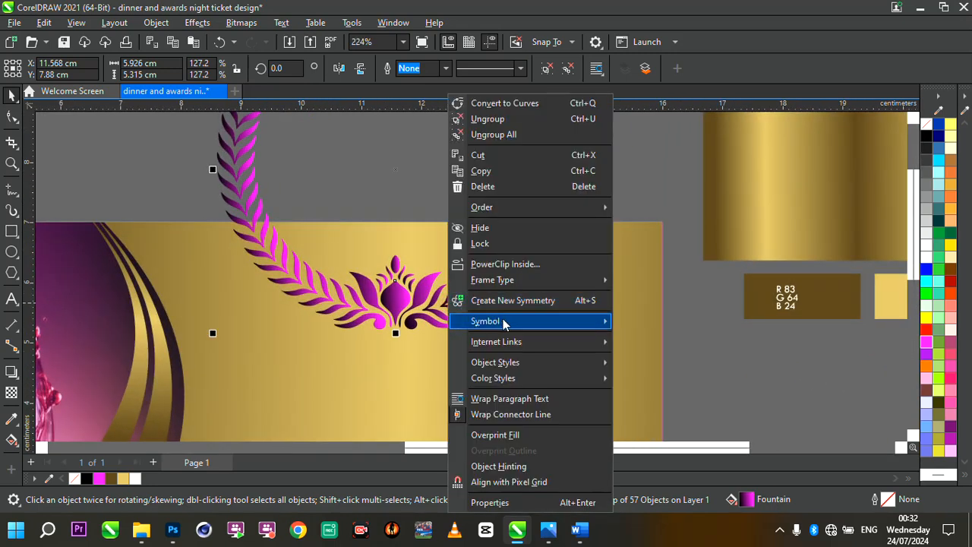
pyautogui.click(536, 266)
pyautogui.click(568, 292)
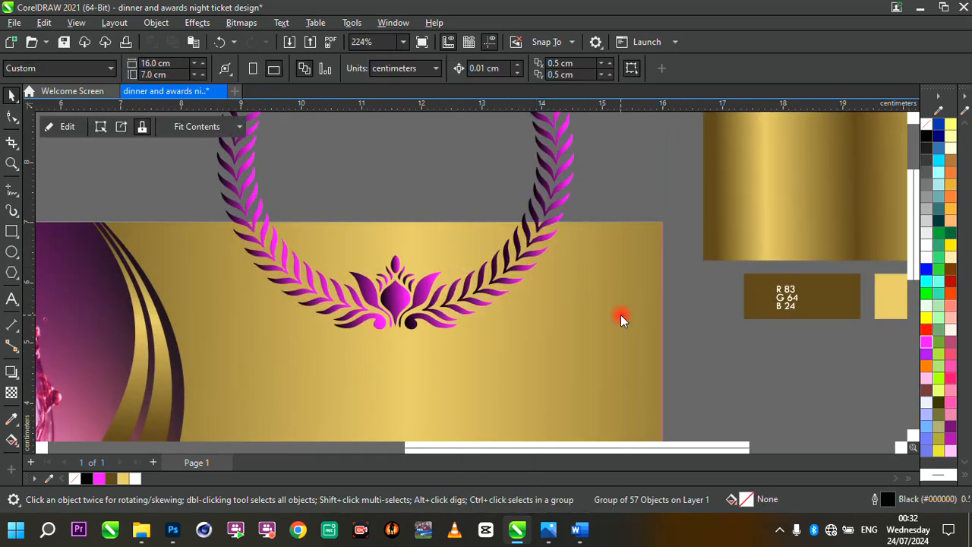
pyautogui.scroll(-3, 620, 314)
pyautogui.scroll(1, 545, 317)
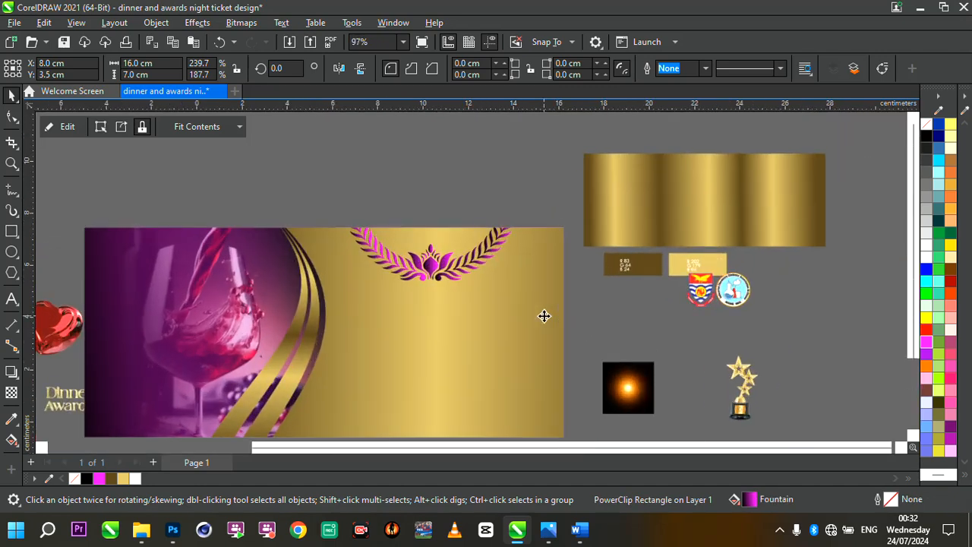
# - Delete the gold texture bitmap lying beside the ticket
pyautogui.keyDown('ctrl'); pyautogui.click(427, 264); pyautogui.keyUp('ctrl')
pyautogui.scroll(-2, 430, 264)
pyautogui.scroll(1, 430, 263)
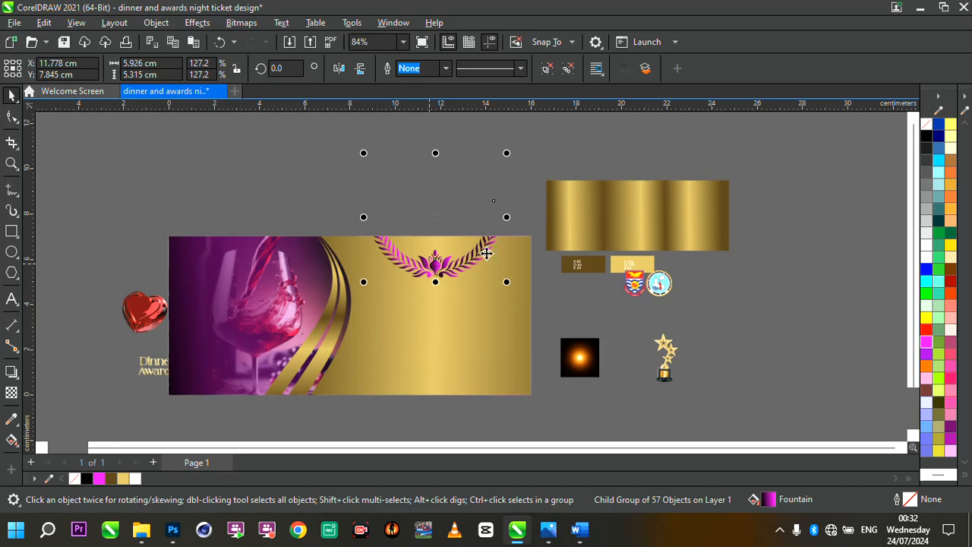
pyautogui.click(529, 237)
pyautogui.moveTo(580, 222); pyautogui.dragTo(580, 221)
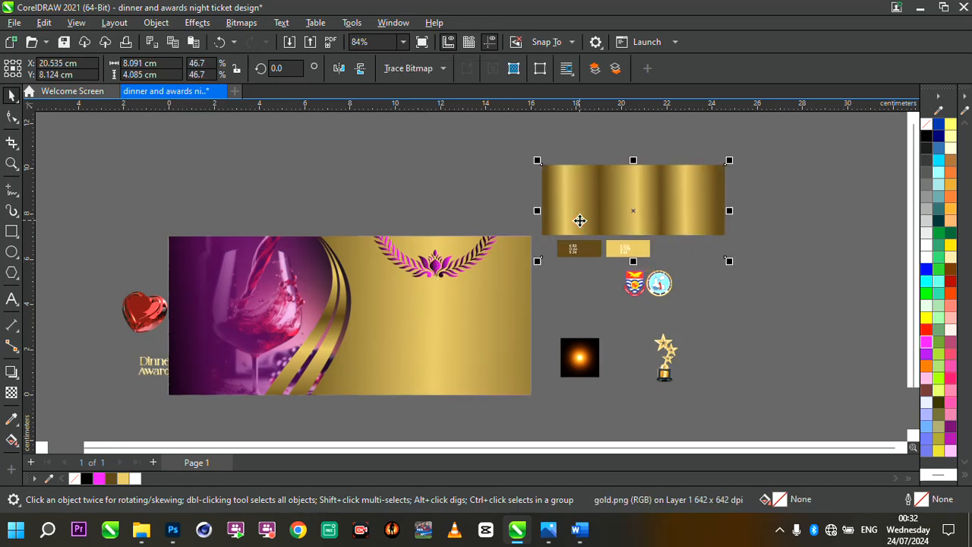
pyautogui.scroll(1, 698, 190)
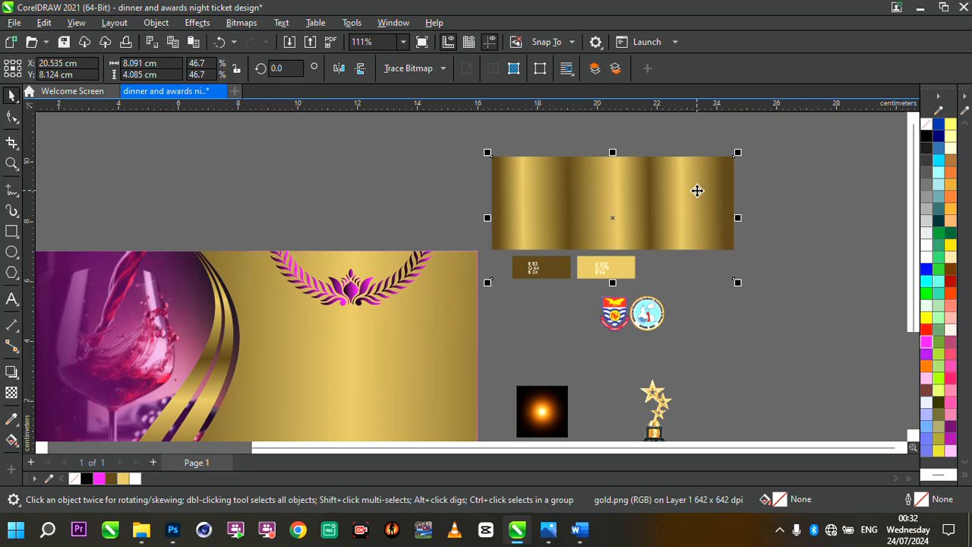
pyautogui.press('Delete')
pyautogui.scroll(-2, 666, 243)
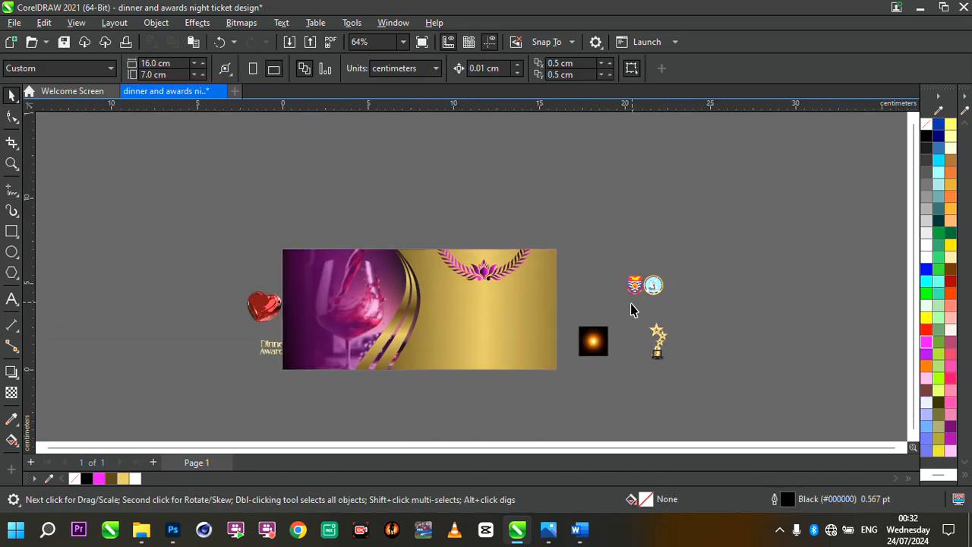
pyautogui.click(586, 348)
pyautogui.scroll(2, 593, 341)
pyautogui.scroll(-2, 486, 287)
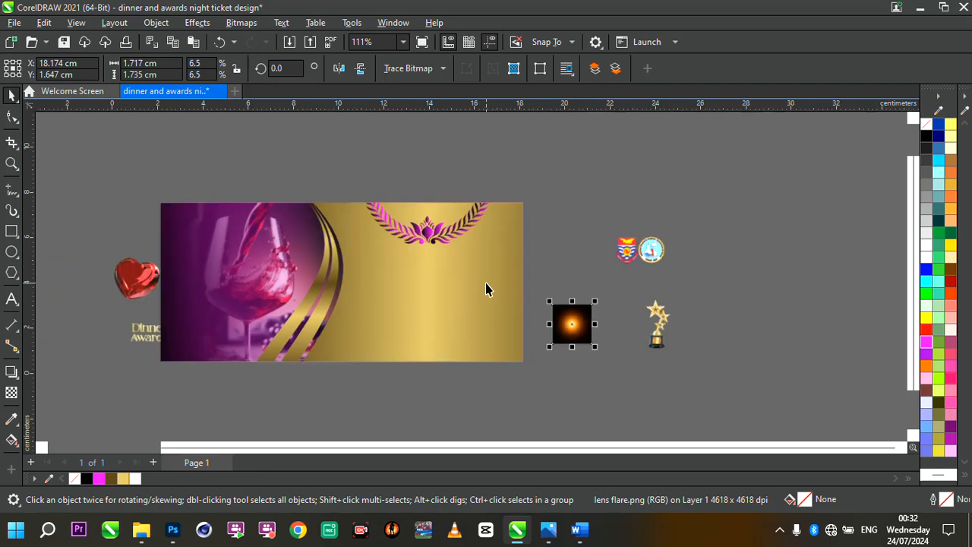
pyautogui.scroll(1, 213, 314)
# - Move the Dinner Awards title image onto the ticket's left half and scale it to about 7.2 x 5.8 cm
pyautogui.moveTo(96, 315); pyautogui.dragTo(337, 406)
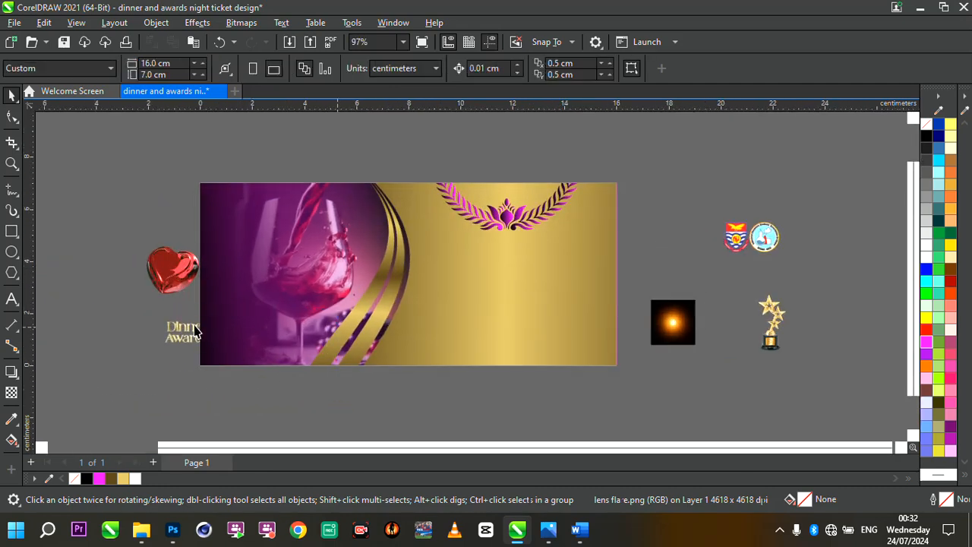
pyautogui.click(181, 328)
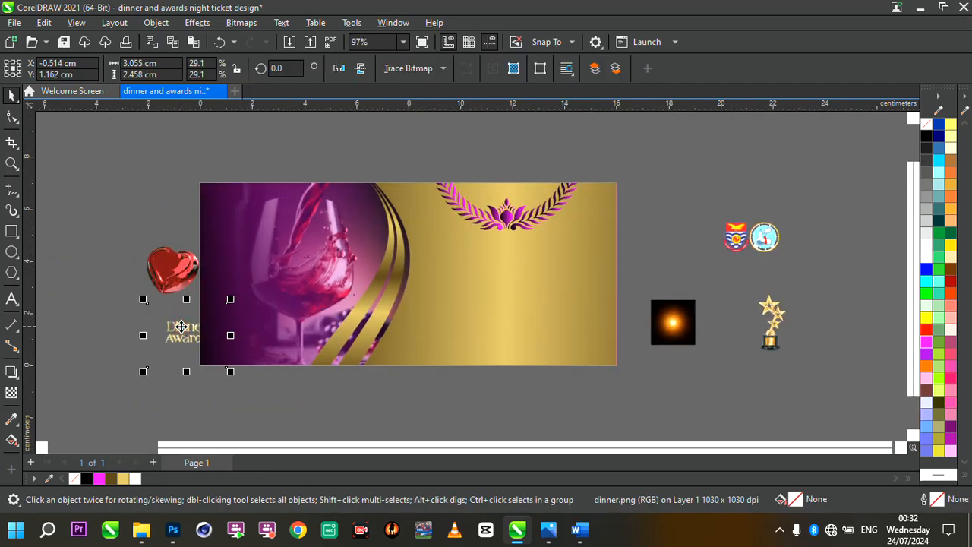
pyautogui.scroll(3, 180, 327)
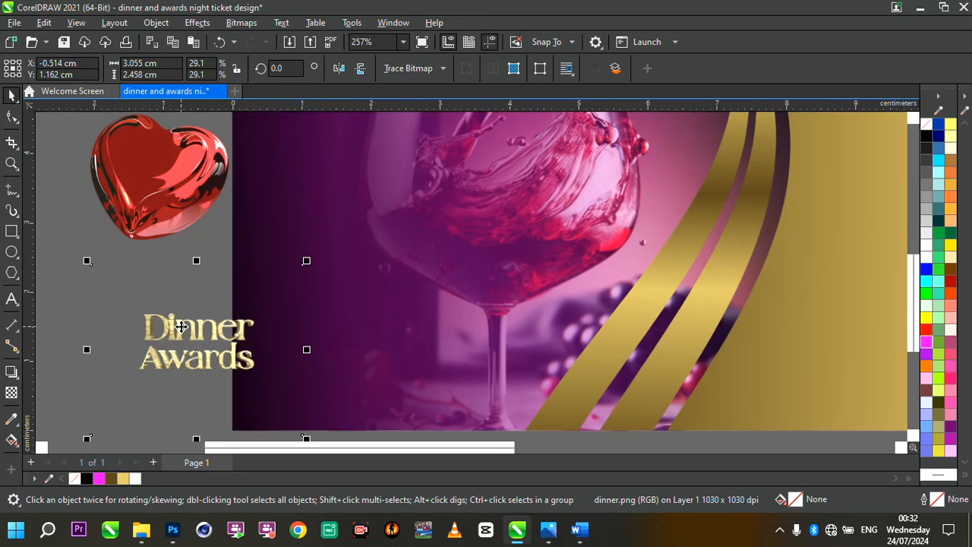
pyautogui.moveTo(181, 327); pyautogui.dragTo(352, 264)
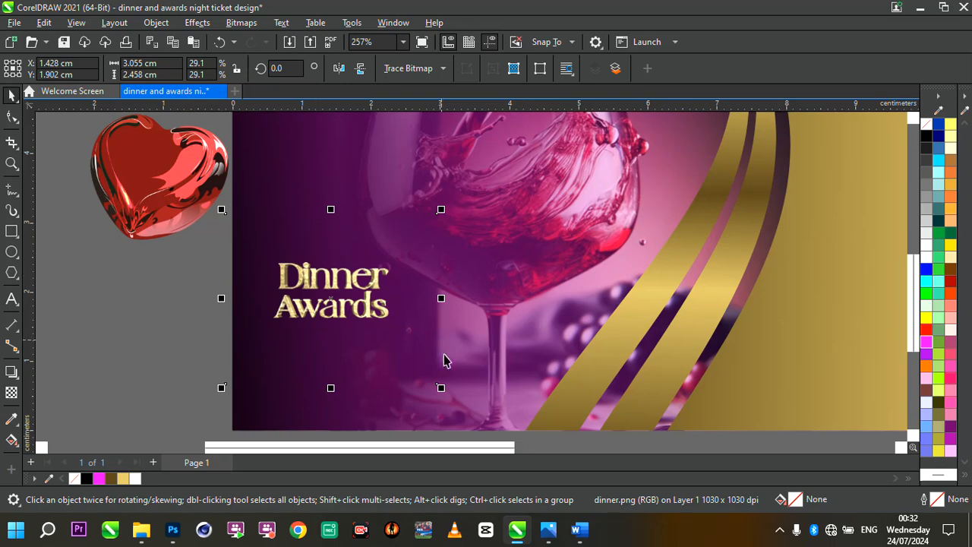
pyautogui.moveTo(441, 392); pyautogui.dragTo(616, 449)
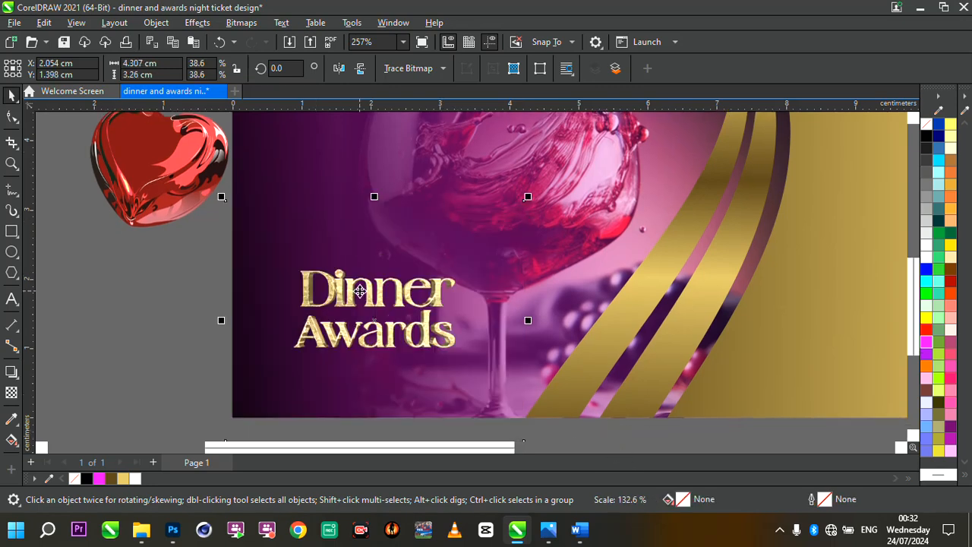
pyautogui.moveTo(361, 289); pyautogui.dragTo(415, 225)
pyautogui.scroll(-4, 417, 221)
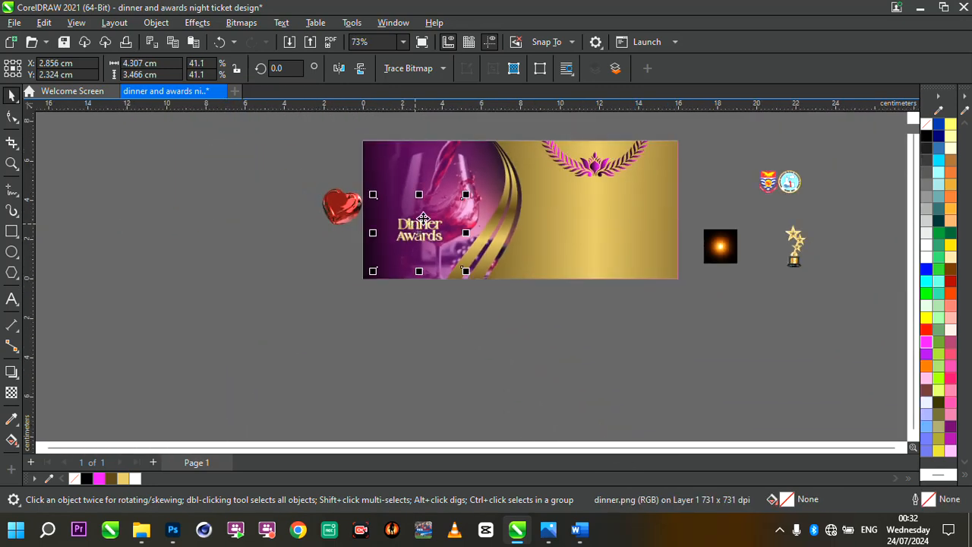
pyautogui.scroll(2, 445, 199)
pyautogui.moveTo(484, 200); pyautogui.dragTo(598, 107)
pyautogui.moveTo(409, 241); pyautogui.dragTo(361, 270)
pyautogui.moveTo(447, 263); pyautogui.dragTo(443, 262)
pyautogui.scroll(-3, 443, 261)
pyautogui.scroll(4, 443, 262)
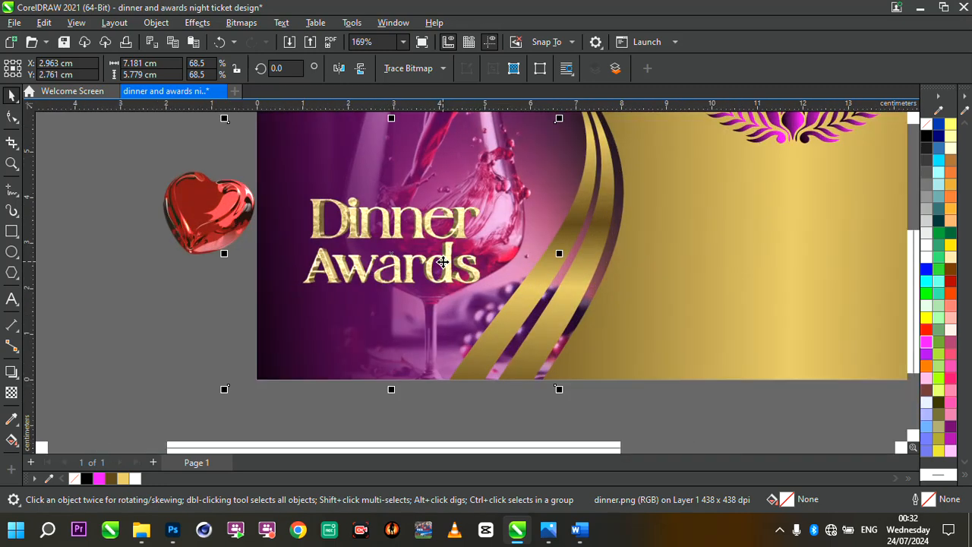
# - Add the text "night" beside the ticket and set its font to Shorelines Script Bold
pyautogui.click(12, 298)
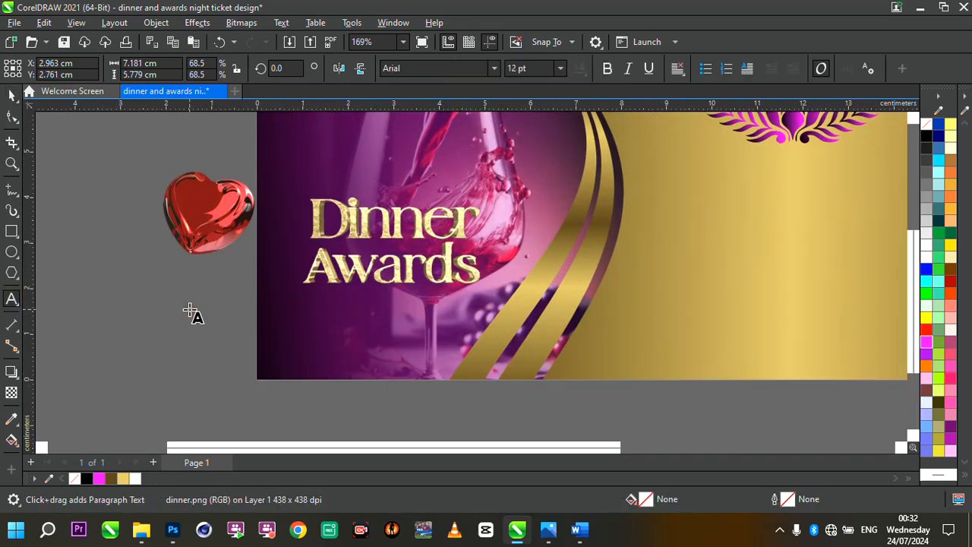
pyautogui.write('ight')
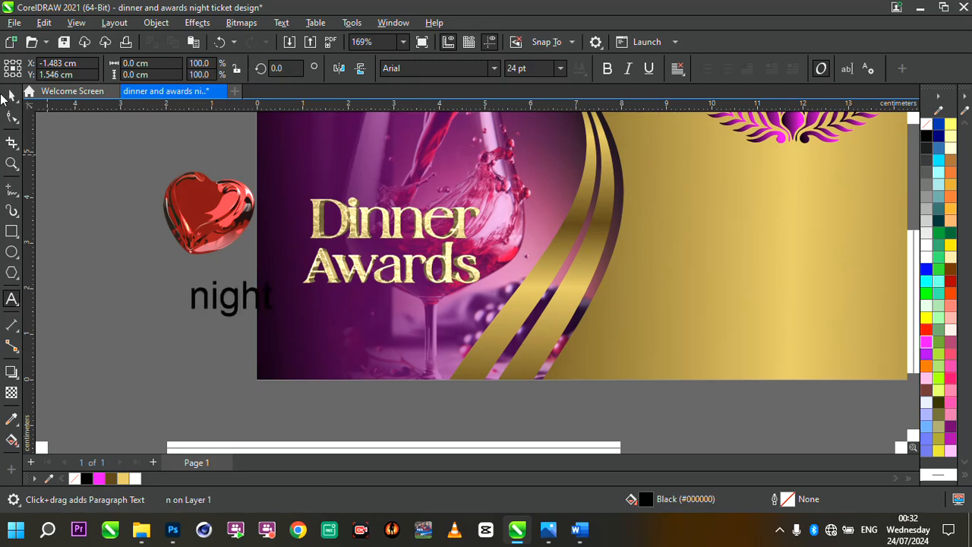
pyautogui.click(7, 95)
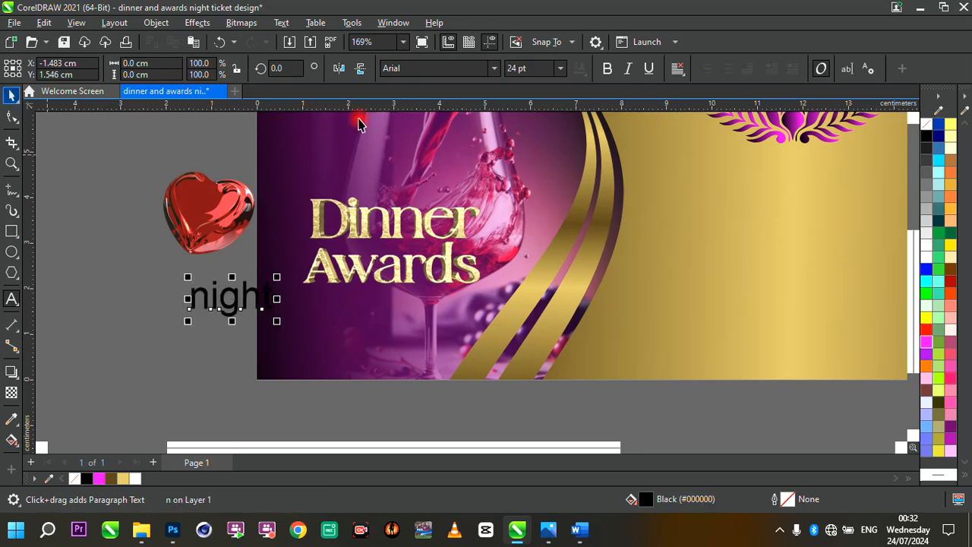
pyautogui.click(494, 70)
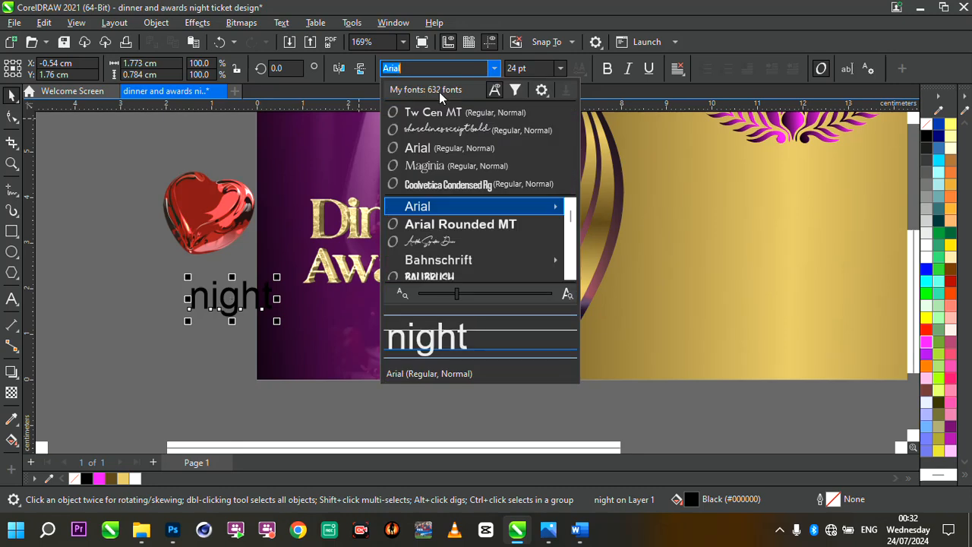
pyautogui.click(445, 124)
pyautogui.click(262, 298)
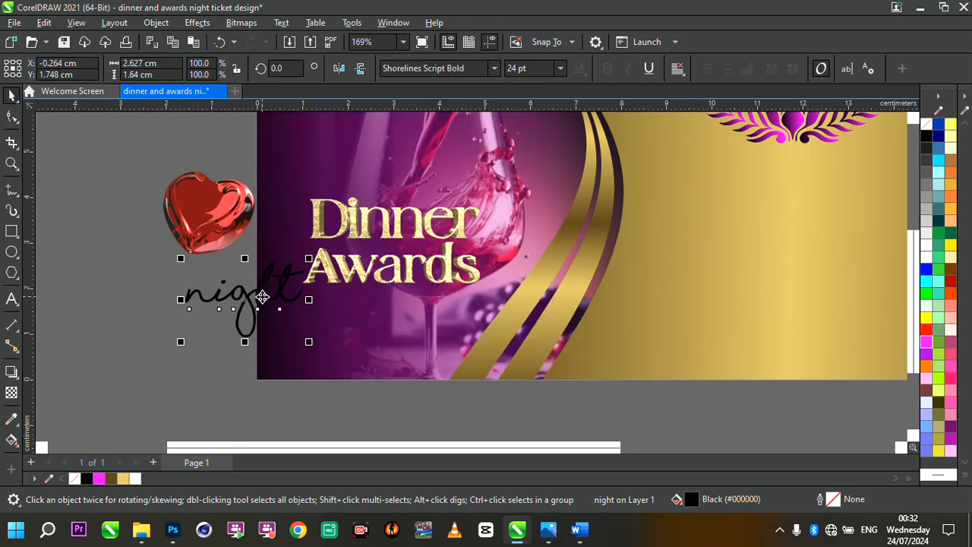
pyautogui.moveTo(258, 300); pyautogui.dragTo(350, 317)
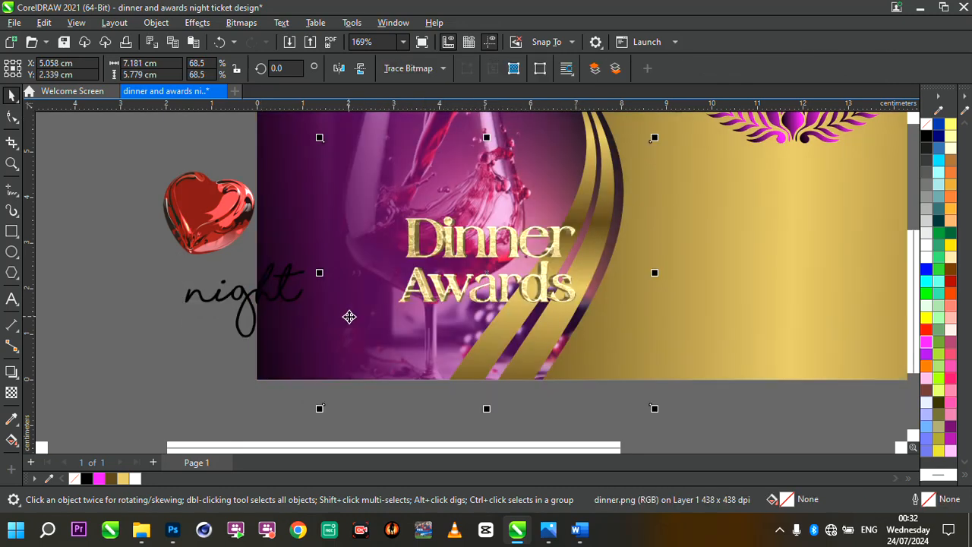
pyautogui.hotkey('ctrl', 'z')
# - Fill the night text white and scale it to about 3.2 cm wide, placing it beneath the Dinner Awards title
pyautogui.click(213, 301)
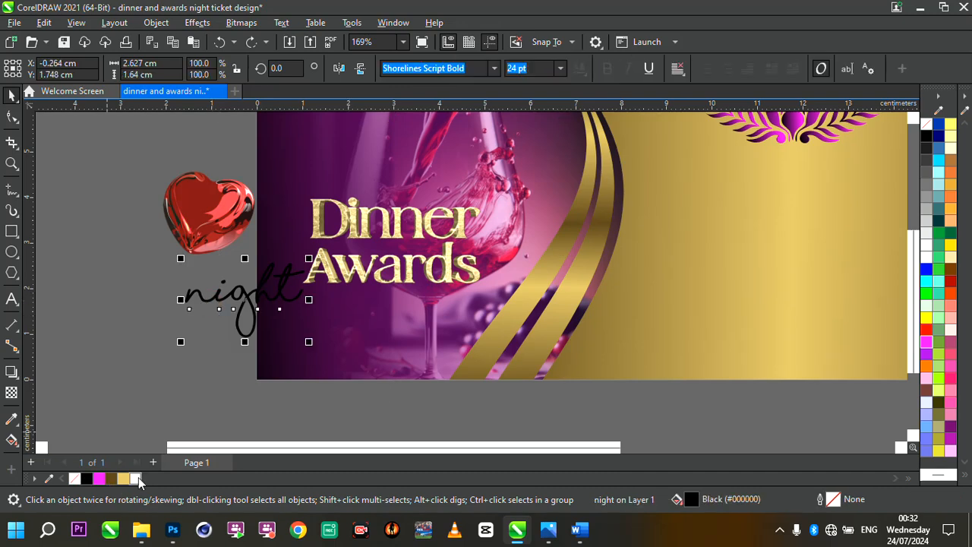
pyautogui.click(135, 479)
pyautogui.moveTo(180, 259); pyautogui.dragTo(515, 372)
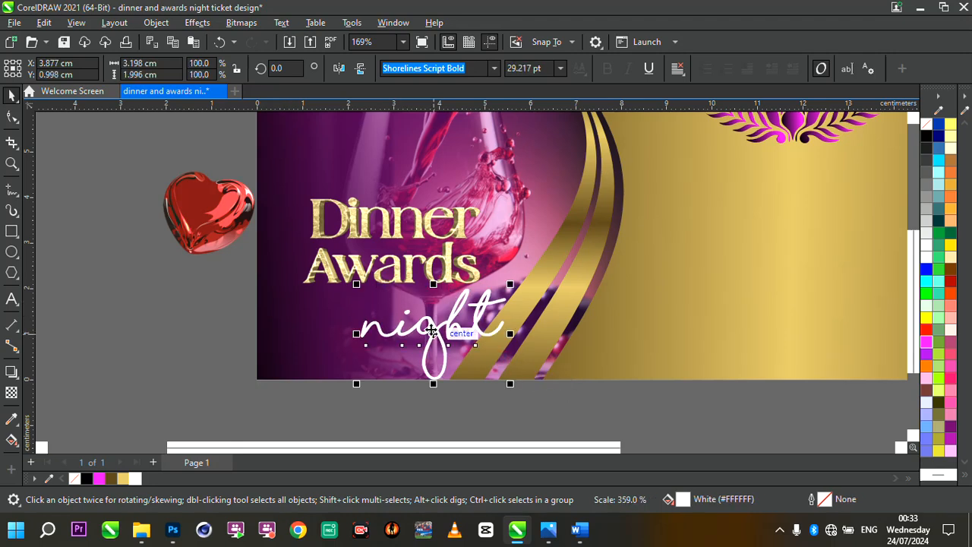
pyautogui.moveTo(435, 335); pyautogui.dragTo(398, 322)
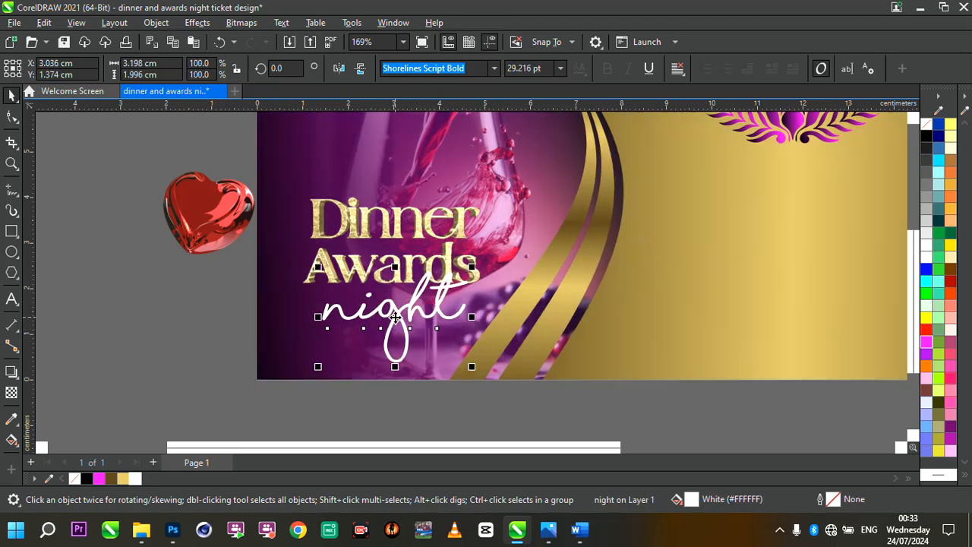
# - Move the lens flare image onto the Dinner Awards title and scale it to about 4.4 x 4.4 cm
pyautogui.scroll(-3, 398, 323)
pyautogui.scroll(1, 528, 301)
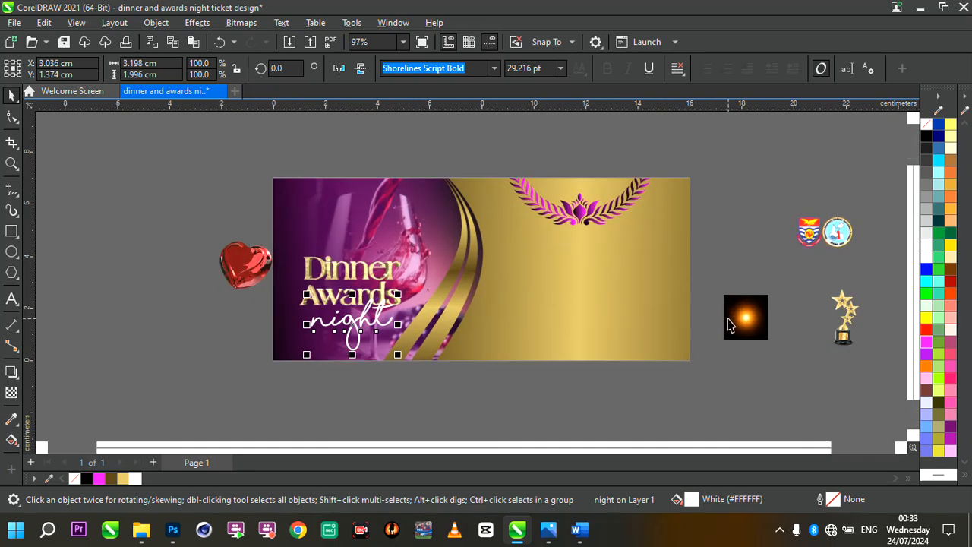
pyautogui.moveTo(727, 325); pyautogui.dragTo(259, 304)
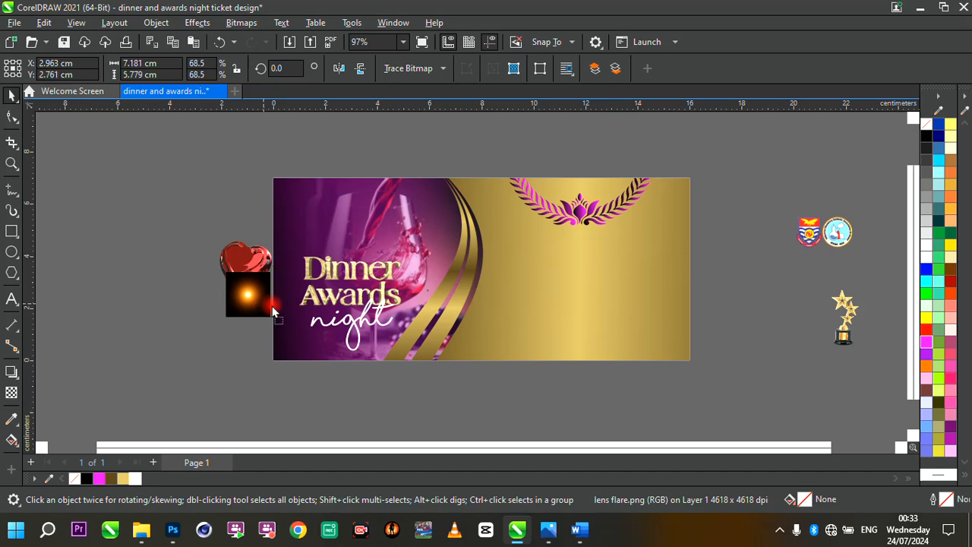
pyautogui.click(283, 308)
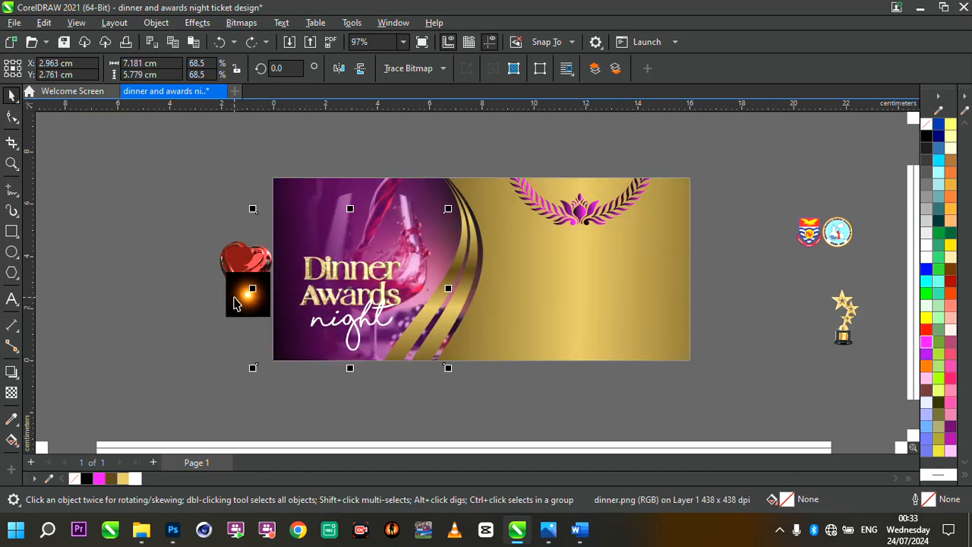
pyautogui.click(235, 300)
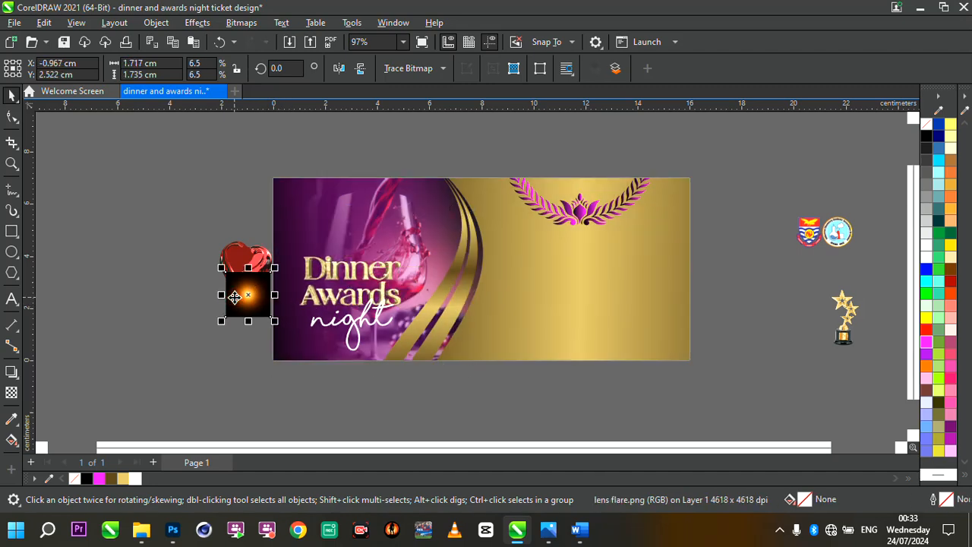
pyautogui.press('pageup')
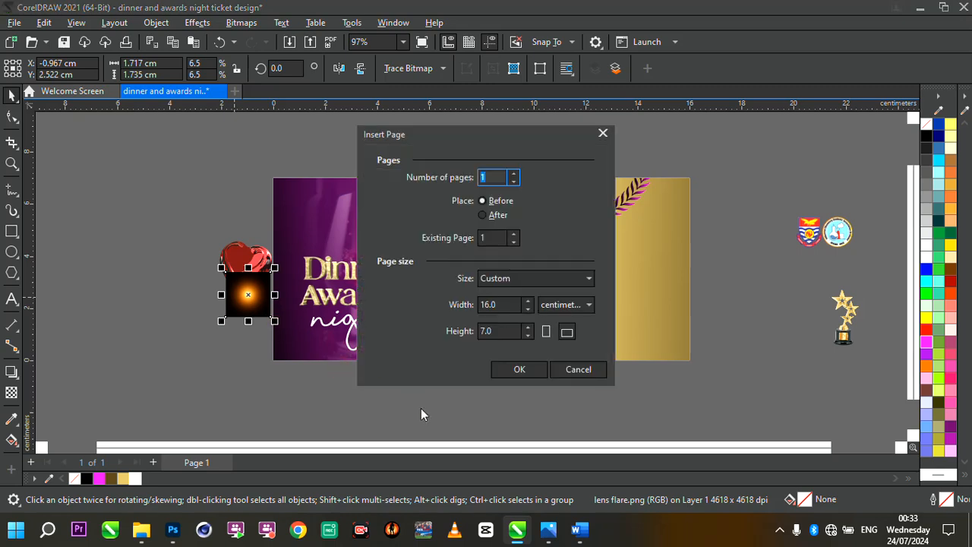
pyautogui.click(576, 370)
pyautogui.click(275, 326)
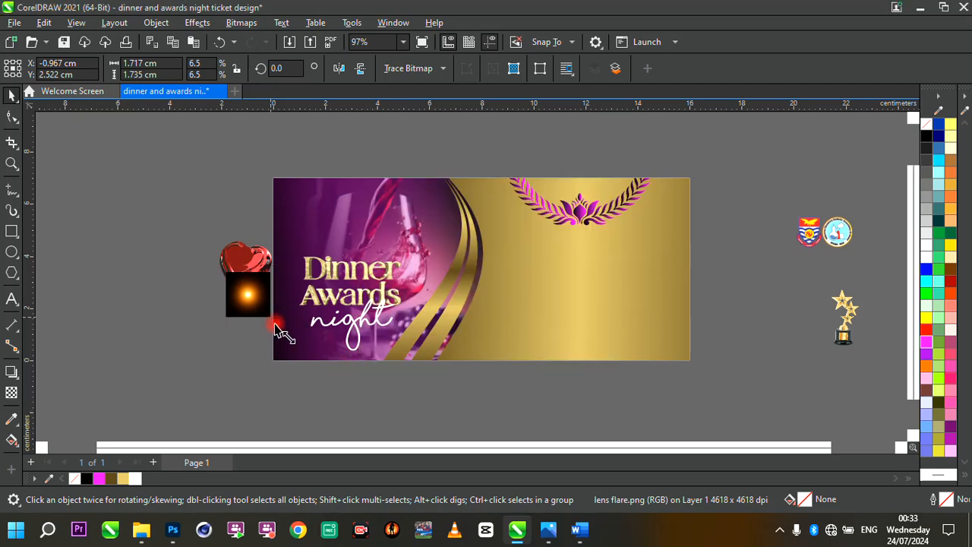
pyautogui.moveTo(277, 332); pyautogui.dragTo(343, 394)
pyautogui.moveTo(280, 334); pyautogui.dragTo(363, 299)
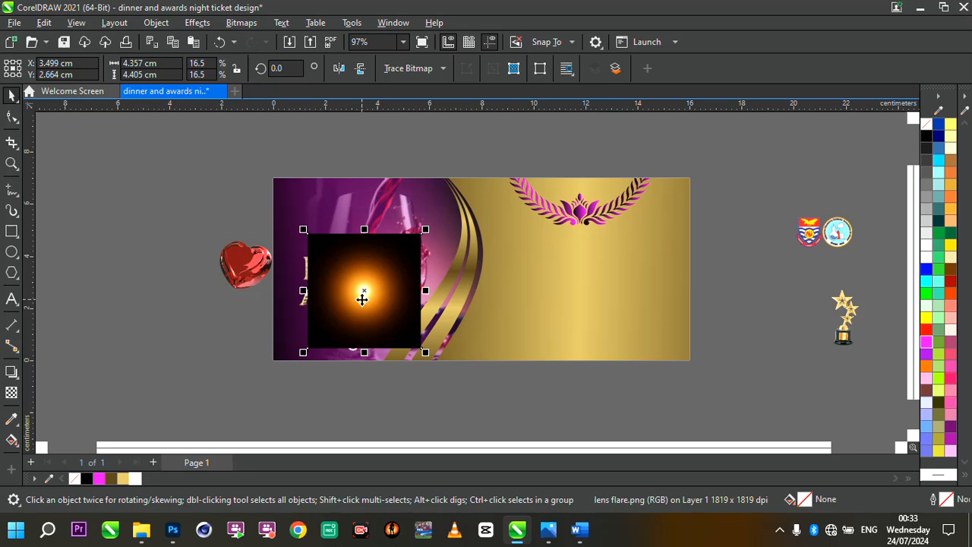
# - Set the lens flare's transparency merge mode to Screen
pyautogui.scroll(3, 363, 300)
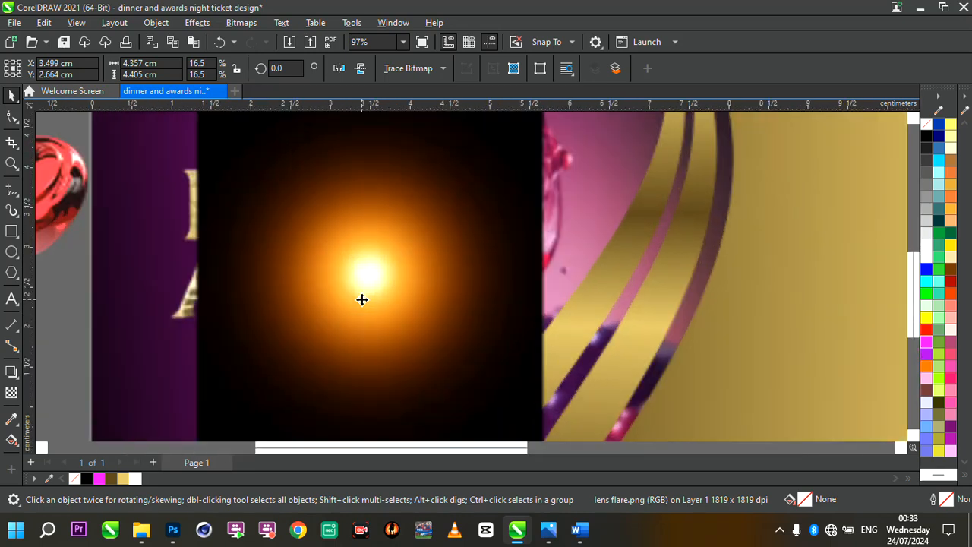
pyautogui.click(10, 394)
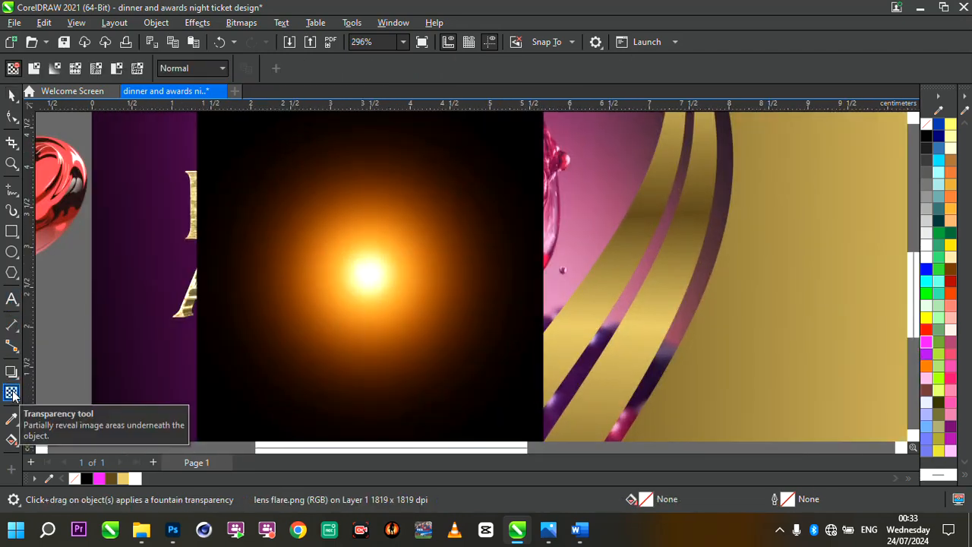
pyautogui.click(209, 74)
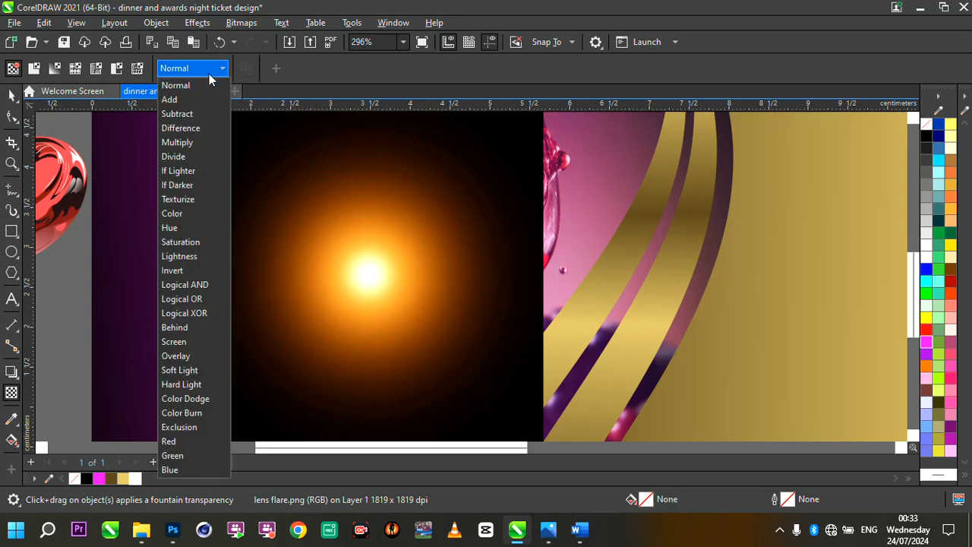
pyautogui.click(183, 344)
pyautogui.scroll(-3, 386, 228)
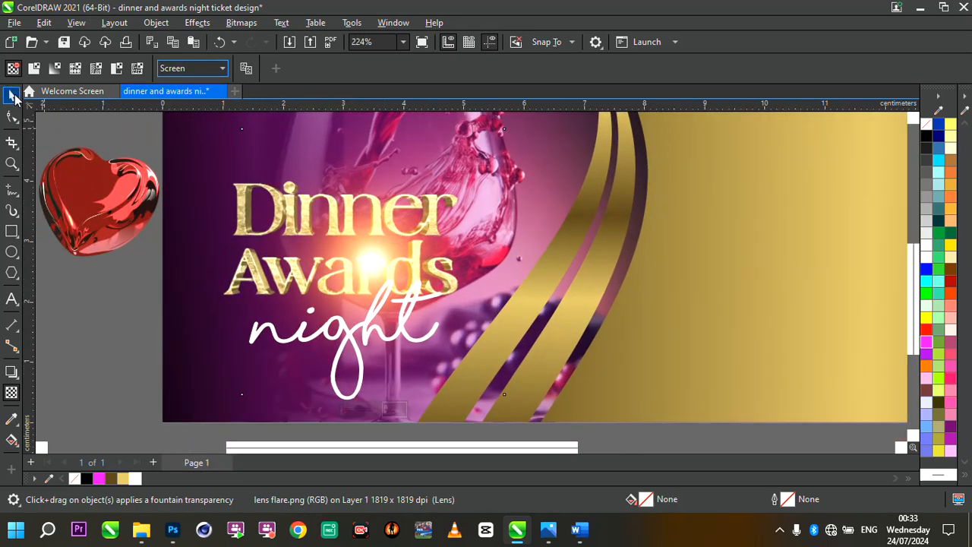
# - Enlarge the lens flare to about 6.3 x 6.4 cm, centring its glow over the title
pyautogui.click(12, 95)
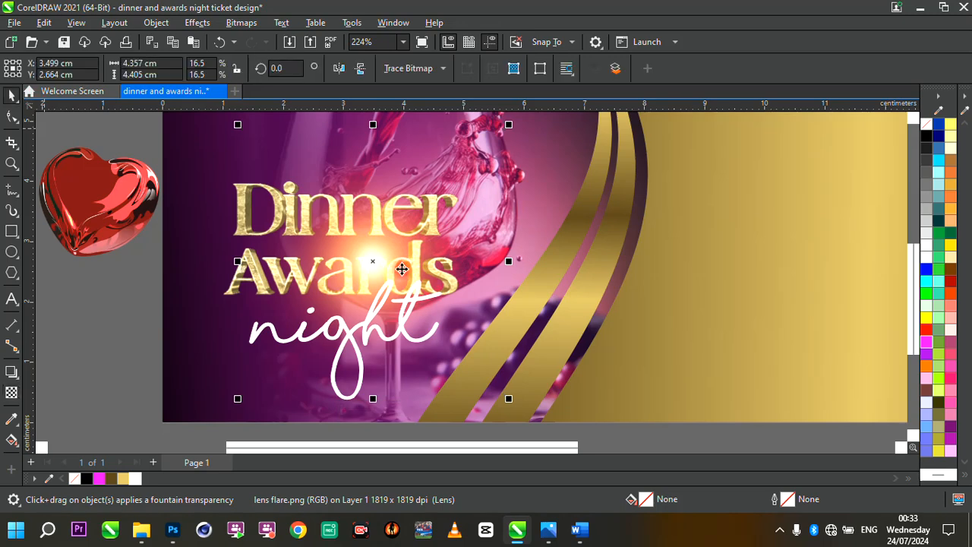
pyautogui.scroll(-3, 320, 182)
pyautogui.scroll(3, 319, 182)
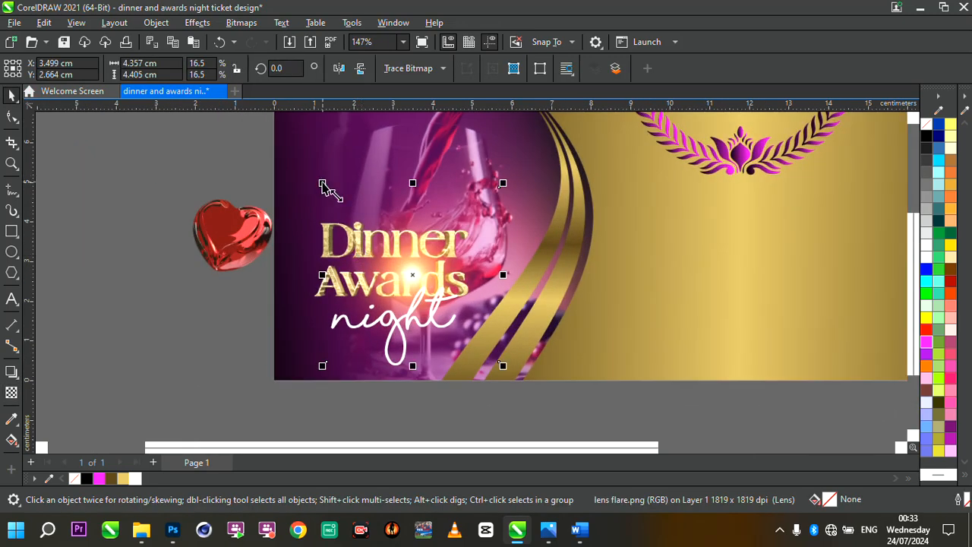
pyautogui.moveTo(323, 183); pyautogui.dragTo(193, 114)
pyautogui.moveTo(379, 228); pyautogui.dragTo(430, 252)
pyautogui.scroll(-4, 435, 249)
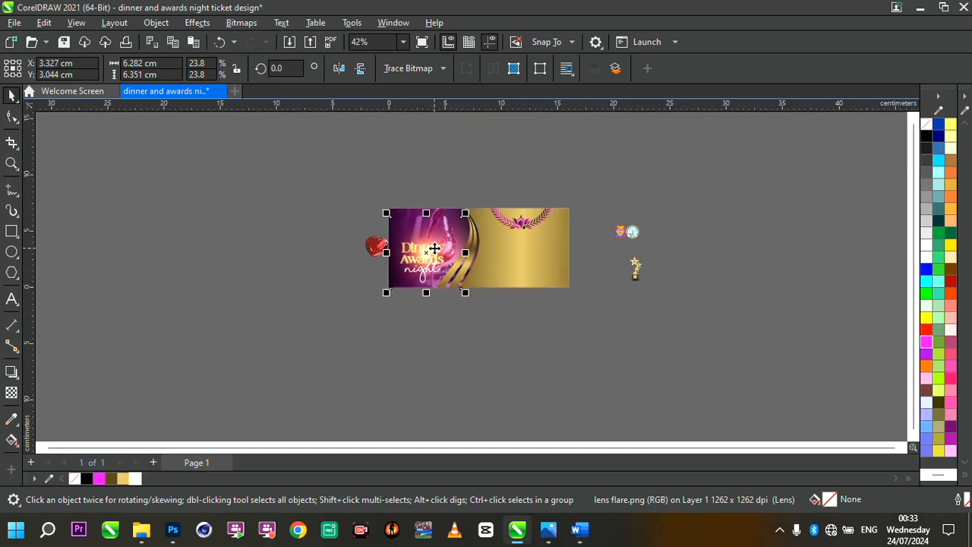
pyautogui.scroll(3, 435, 249)
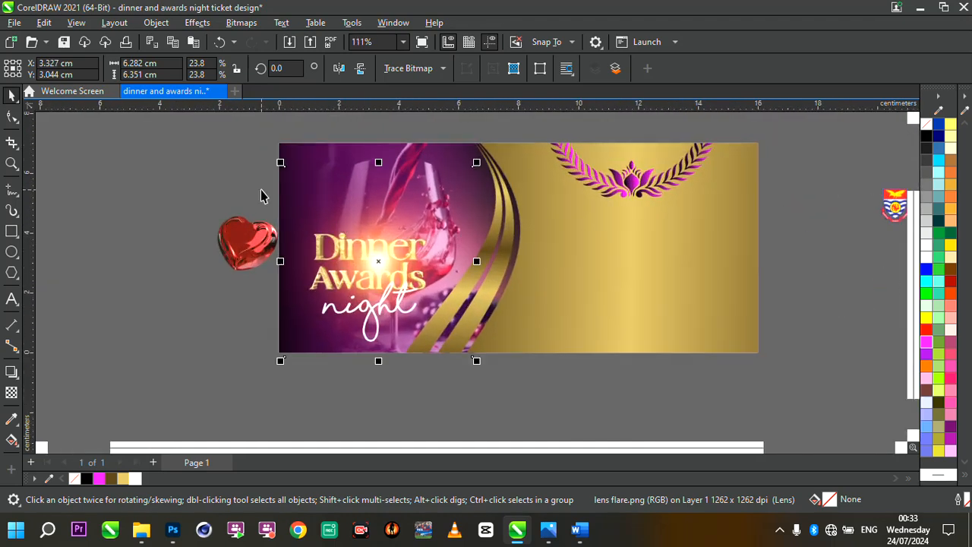
# - Move the heart image further left, then group the Dinner Awards title, night text and lens flare together
pyautogui.moveTo(252, 238); pyautogui.dragTo(171, 230)
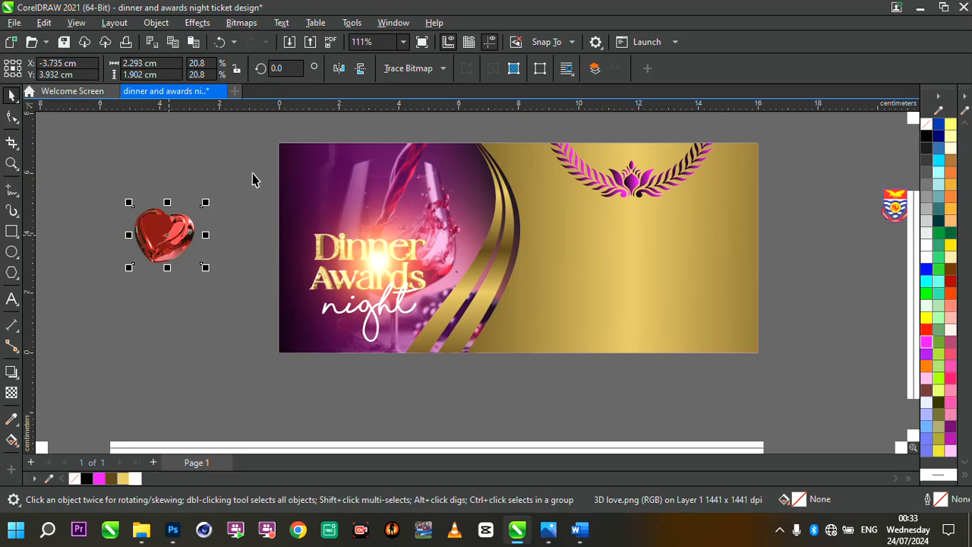
pyautogui.moveTo(222, 155); pyautogui.dragTo(612, 427)
pyautogui.moveTo(388, 265); pyautogui.dragTo(451, 263)
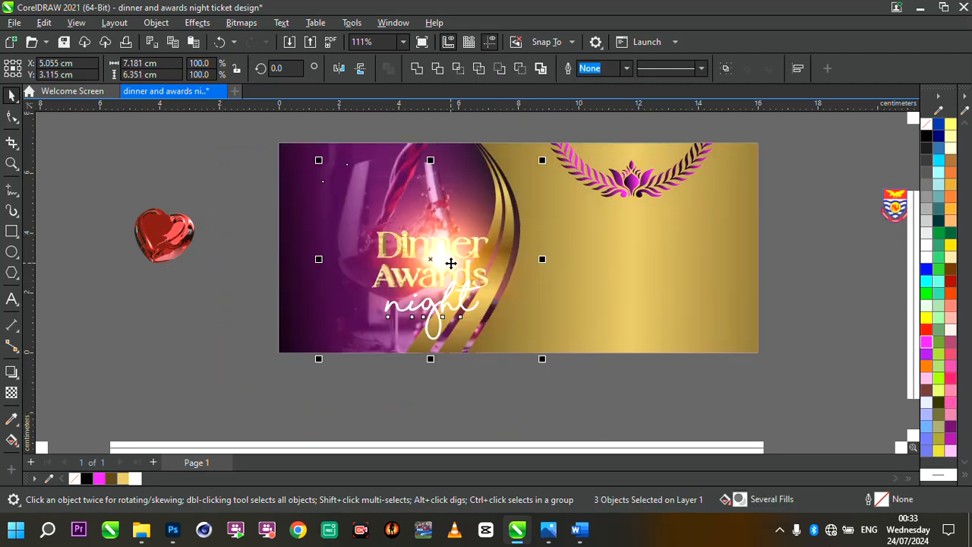
pyautogui.hotkey('ctrl', 'z')
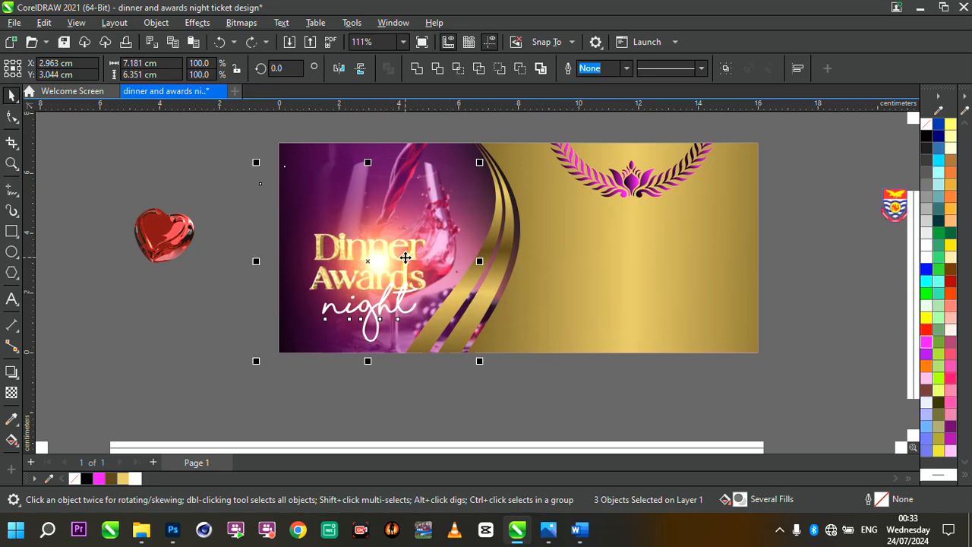
pyautogui.scroll(1, 406, 258)
pyautogui.hotkey('ctrl', 'g')
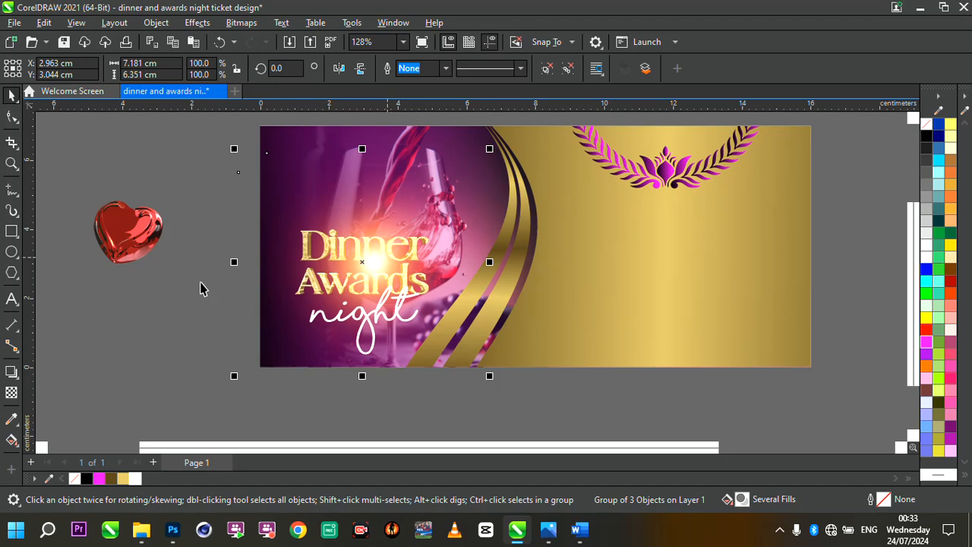
# - Start a new artistic text on the ticket beside the wine glass
pyautogui.press('Escape')
pyautogui.scroll(2, 445, 265)
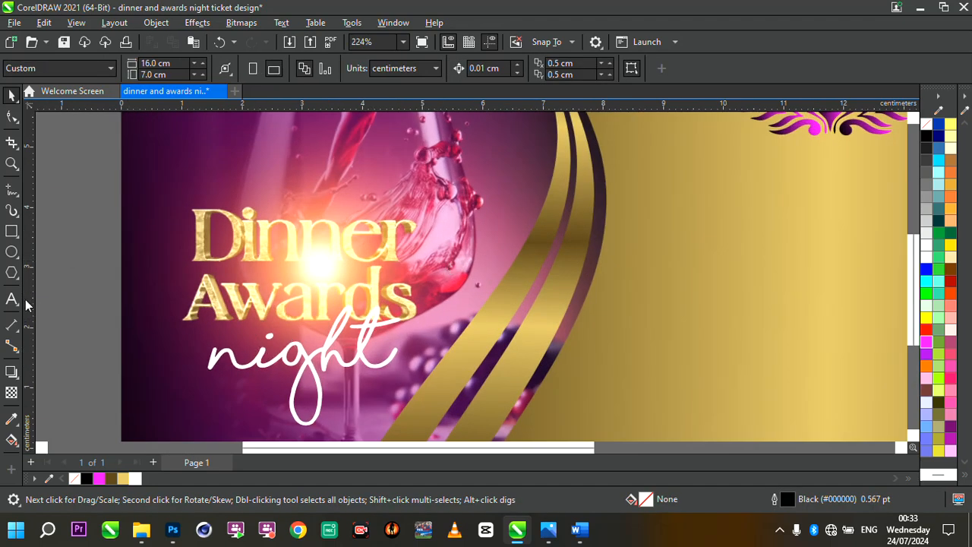
pyautogui.click(13, 298)
pyautogui.scroll(1, 482, 299)
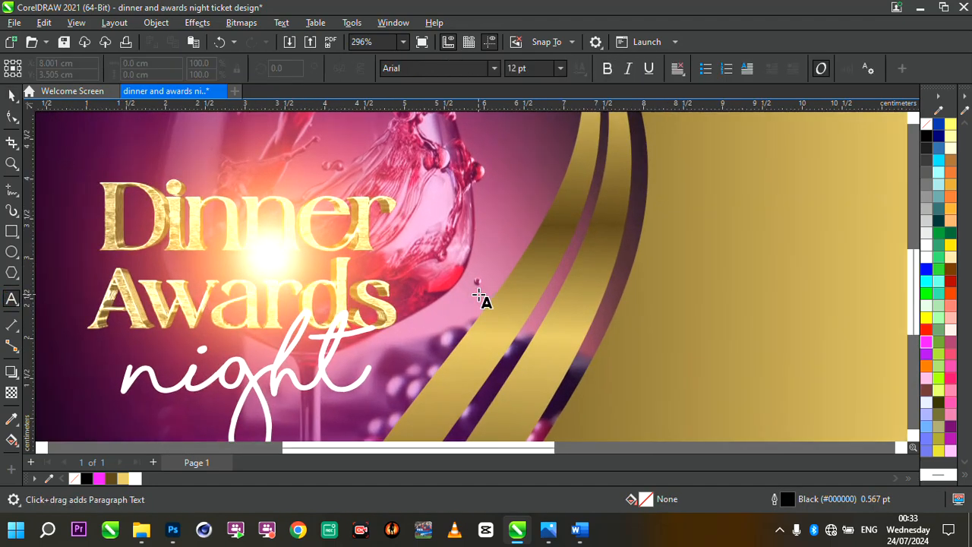
pyautogui.click(393, 262)
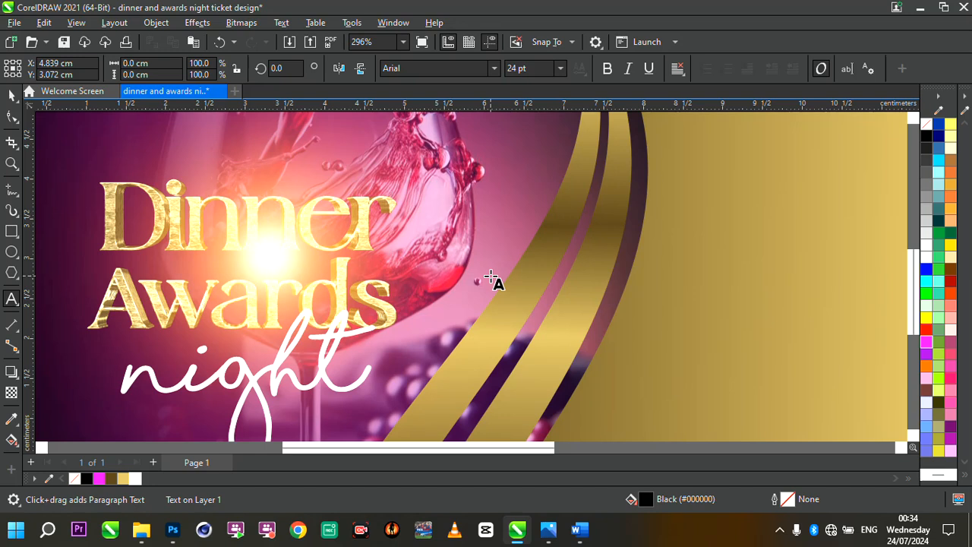
# - Enter an ampersand as the text and move it beside the word Dinner
pyautogui.write('&')
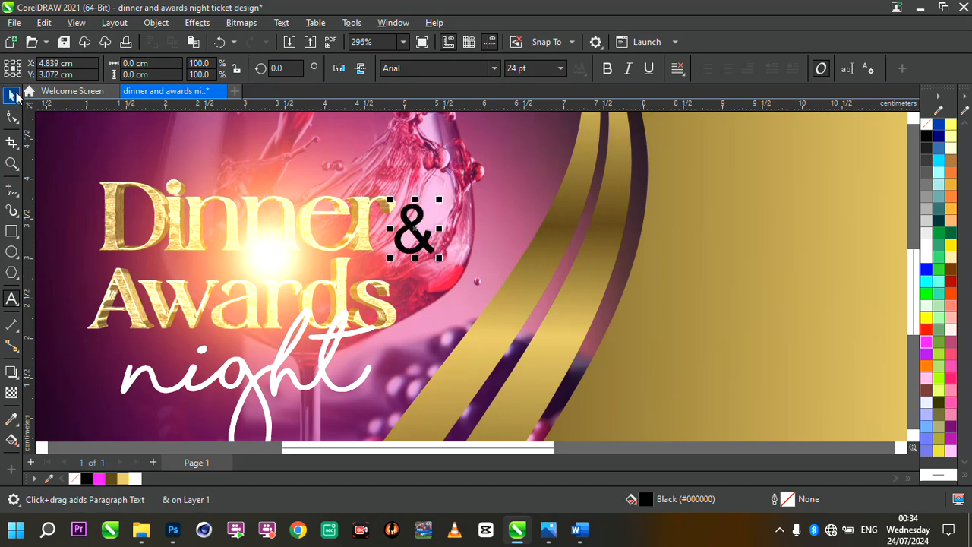
pyautogui.click(15, 95)
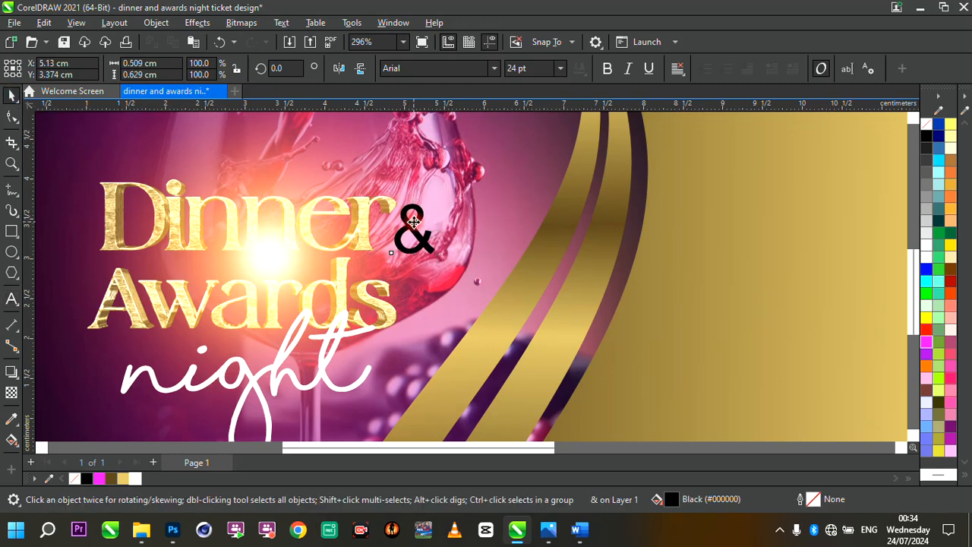
pyautogui.moveTo(415, 222); pyautogui.dragTo(418, 242)
# - Shrink the ampersand to about 0.37 x 0.46 cm
pyautogui.scroll(2, 418, 243)
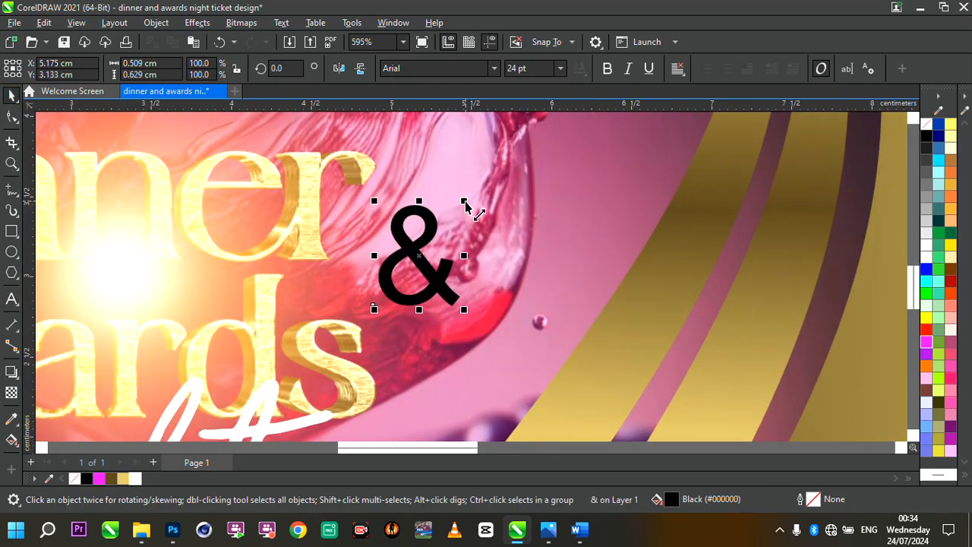
pyautogui.moveTo(464, 201); pyautogui.dragTo(408, 263)
# - Set the ampersand's font to Shorelines Script Bold and move it to the end of Dinner
pyautogui.click(495, 68)
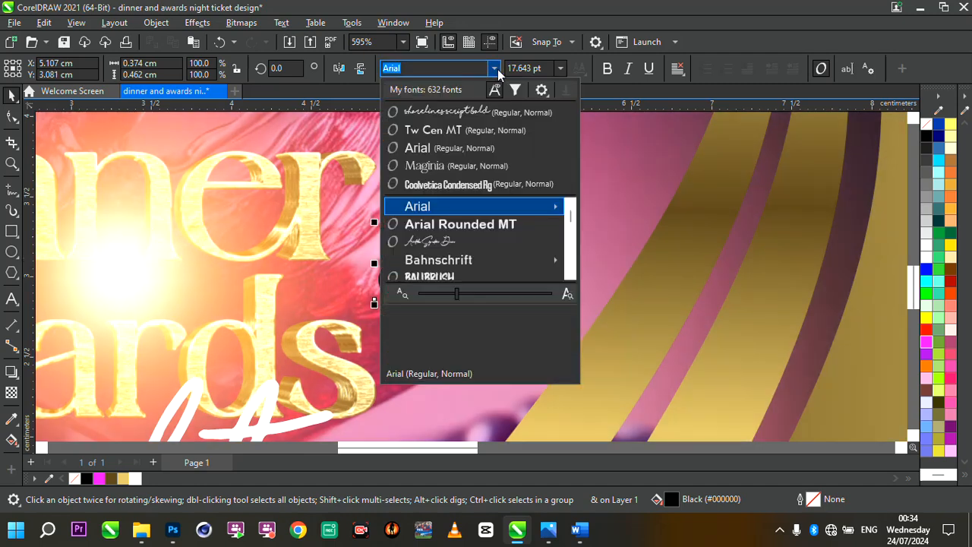
pyautogui.click(443, 111)
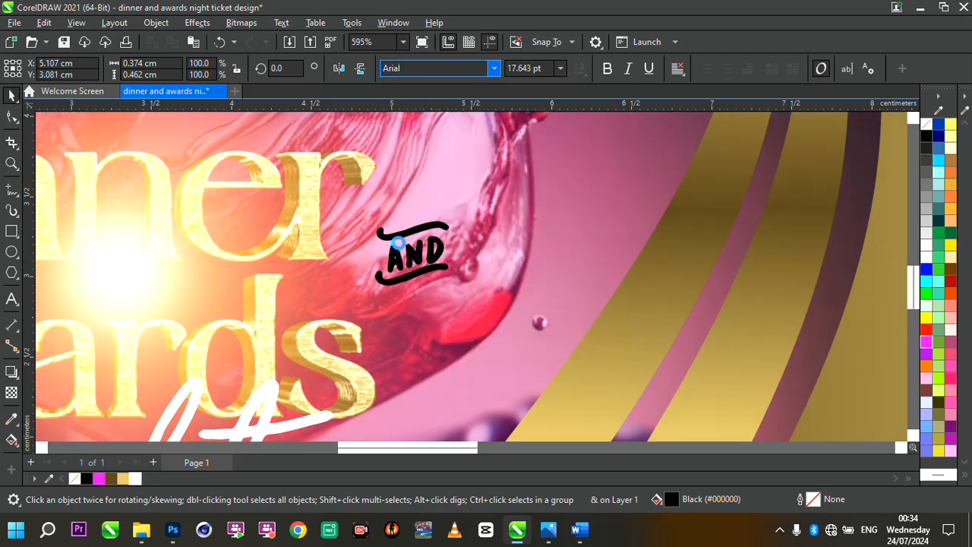
pyautogui.moveTo(411, 252); pyautogui.dragTo(394, 259)
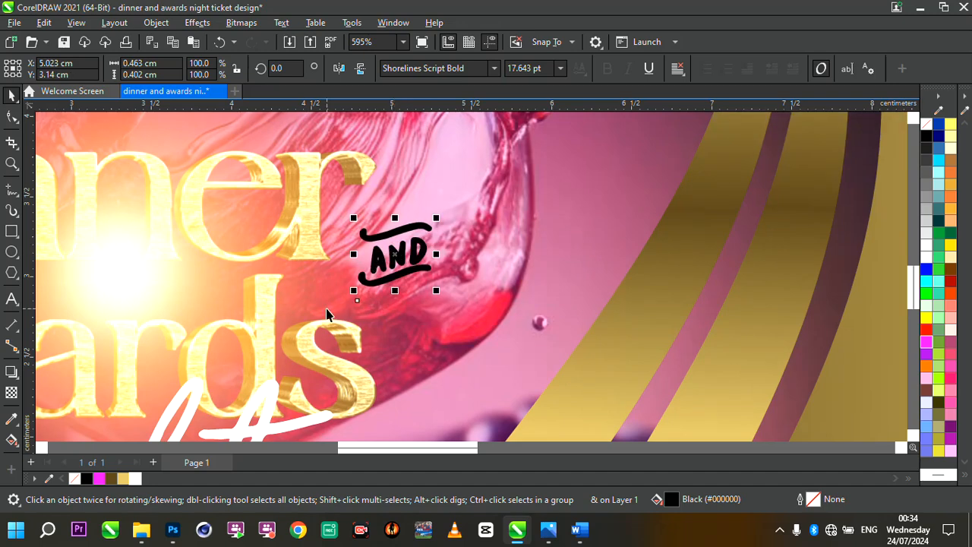
# - Fill the ampersand with the Chalk colour and nudge it into place after Dinner
pyautogui.click(950, 135)
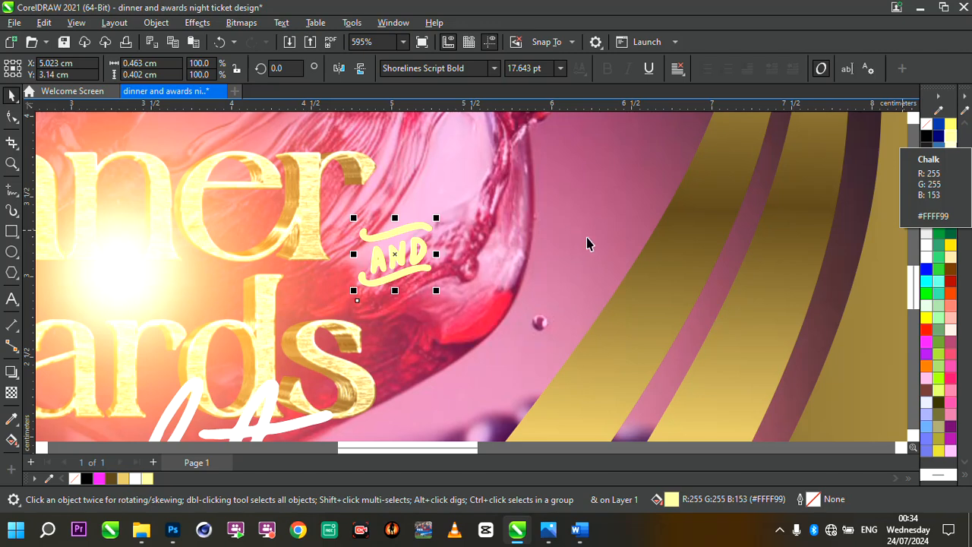
pyautogui.moveTo(421, 253); pyautogui.dragTo(413, 278)
# - Group the ampersand with the Dinner Awards title group
pyautogui.scroll(-2, 416, 259)
pyautogui.scroll(1, 417, 259)
pyautogui.scroll(-3, 410, 278)
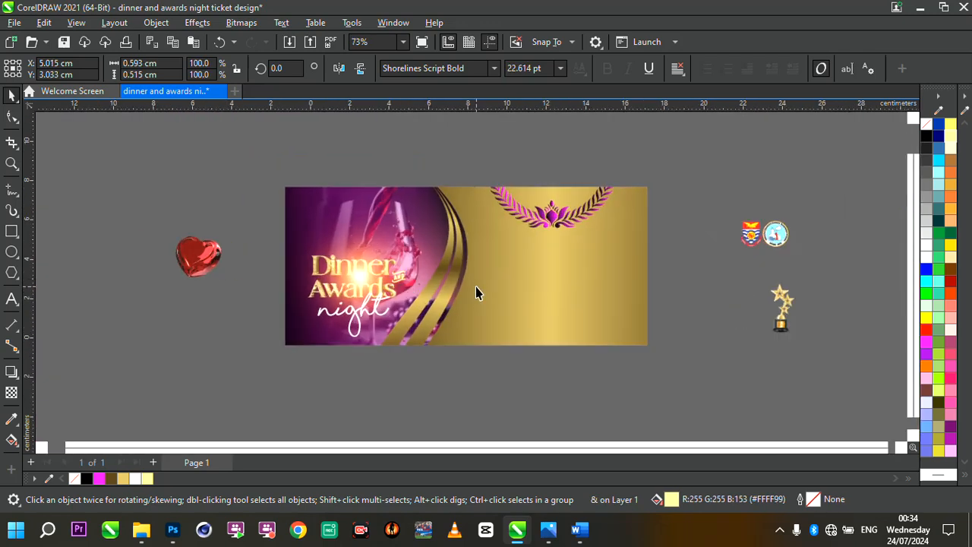
pyautogui.scroll(2, 476, 289)
pyautogui.click(275, 344)
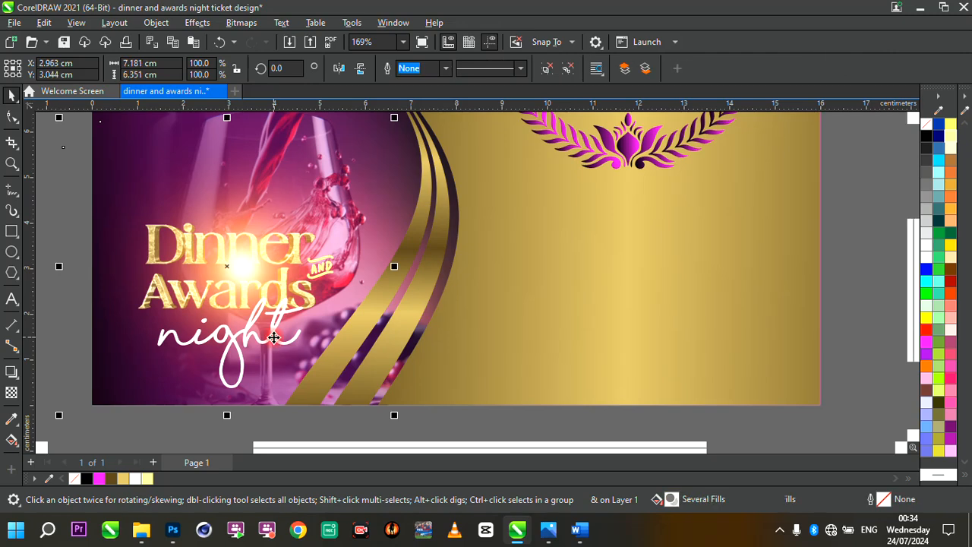
pyautogui.scroll(-1, 304, 325)
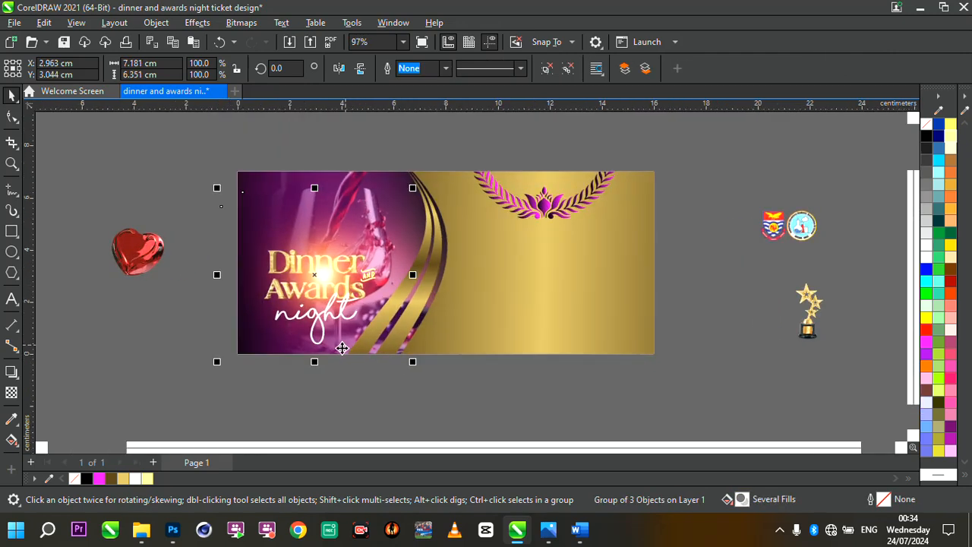
pyautogui.moveTo(333, 368); pyautogui.dragTo(400, 221)
pyautogui.scroll(1, 377, 273)
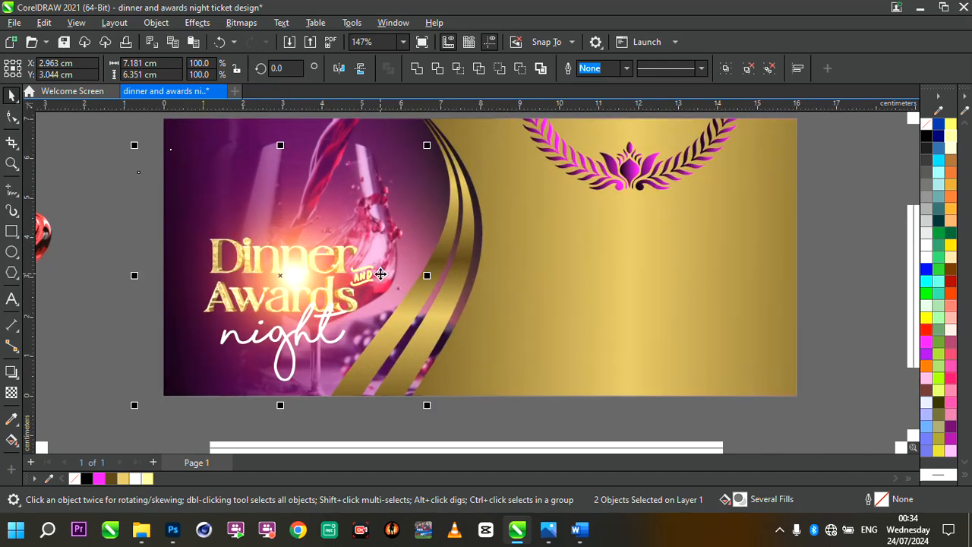
pyautogui.scroll(-2, 381, 274)
pyautogui.scroll(1, 420, 273)
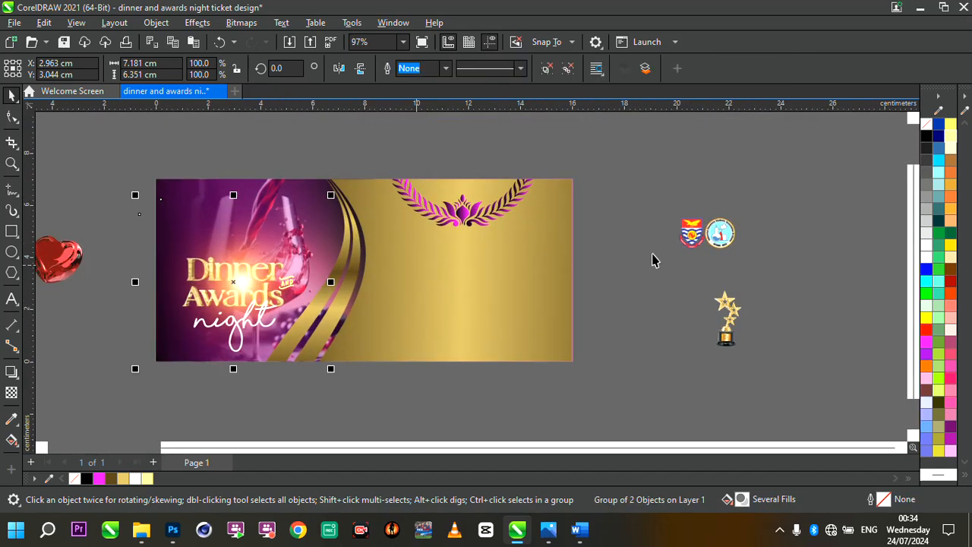
# - Place the trophy image at the ticket's right edge, enlarged to about 4.5 x 5.6 cm
pyautogui.click(714, 243)
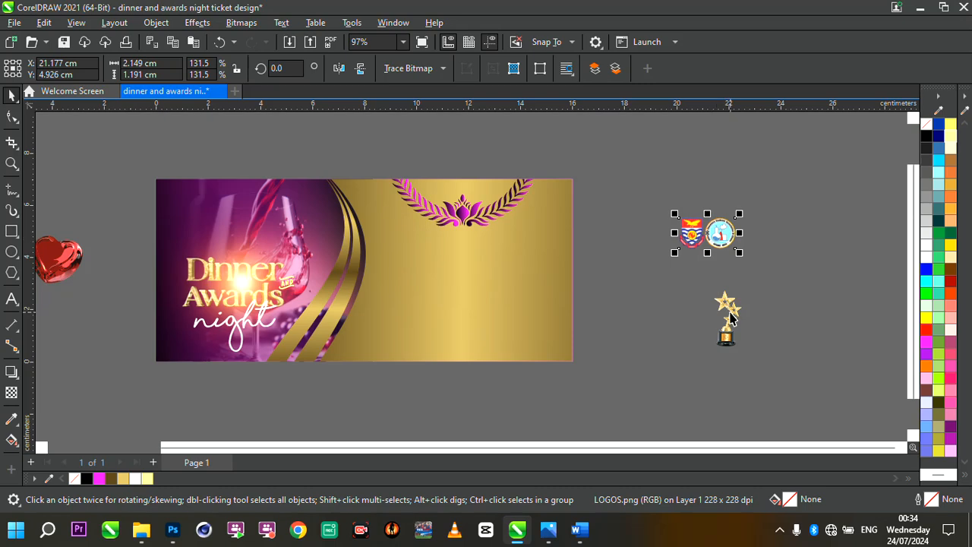
pyautogui.moveTo(729, 319); pyautogui.dragTo(496, 292)
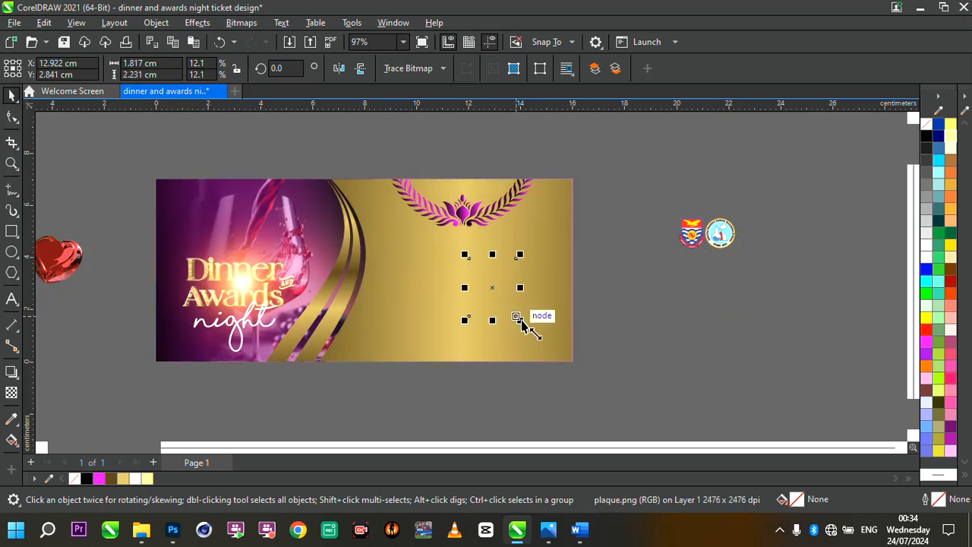
pyautogui.moveTo(521, 323); pyautogui.dragTo(590, 406)
pyautogui.moveTo(527, 330); pyautogui.dragTo(611, 292)
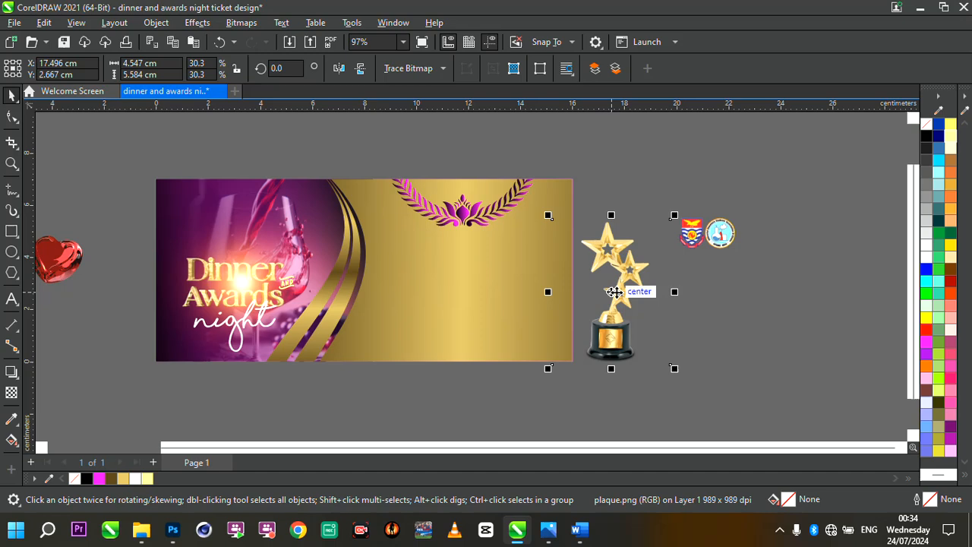
pyautogui.press('pageup')
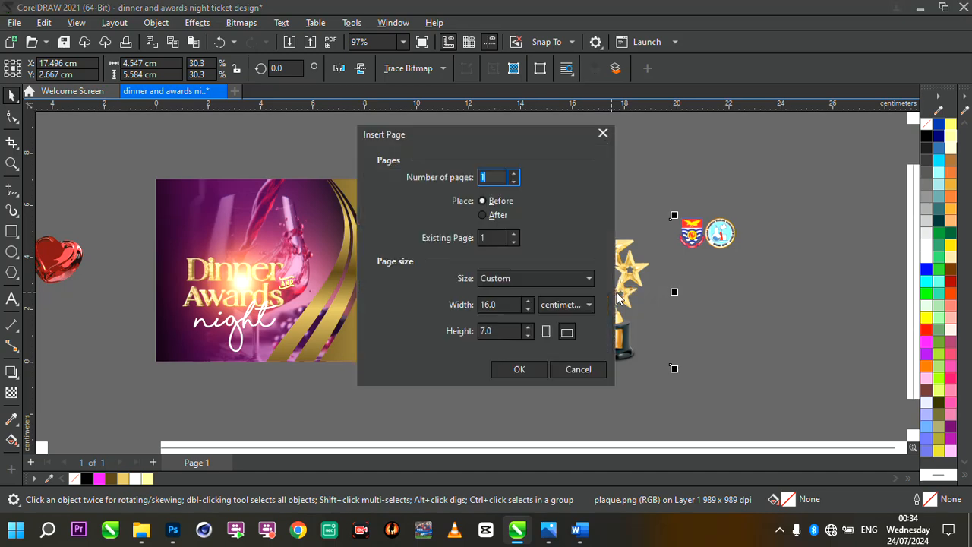
pyautogui.click(578, 370)
# - Rotate the trophy about 38 degrees and move it over the ticket's right edge
pyautogui.scroll(2, 647, 332)
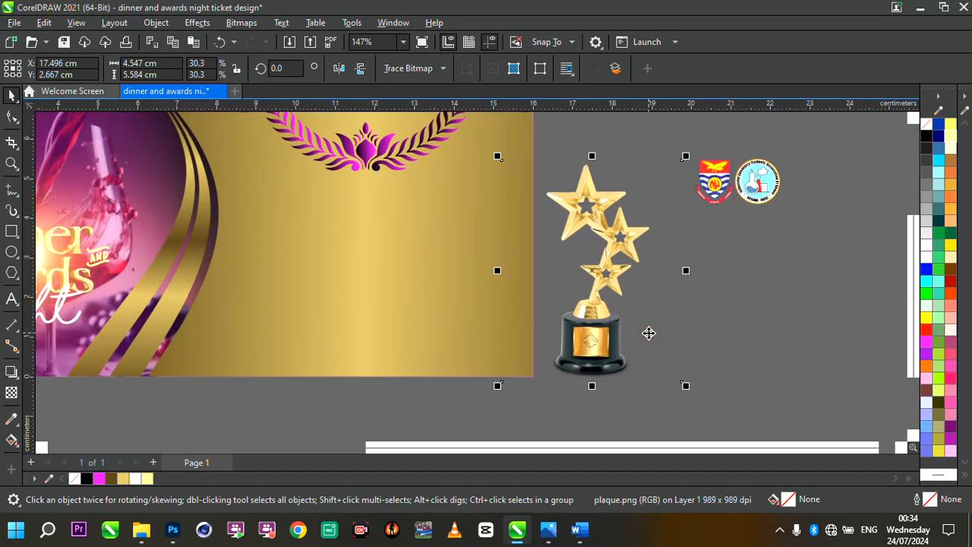
pyautogui.click(595, 317)
pyautogui.click(596, 307)
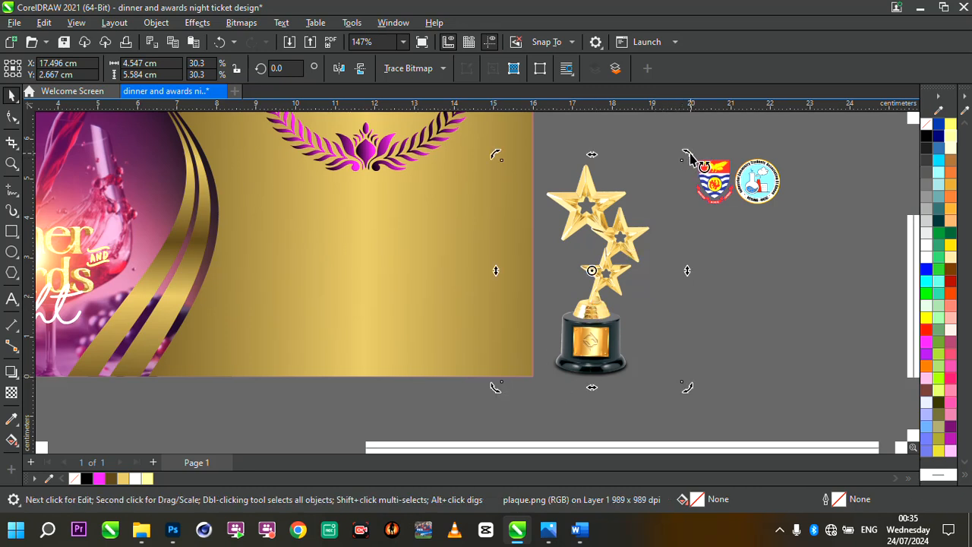
pyautogui.moveTo(690, 158); pyautogui.dragTo(595, 126)
pyautogui.moveTo(586, 200); pyautogui.dragTo(542, 206)
# - Place the trophy inside the ticket's background rectangle as a PowerClip
pyautogui.scroll(-2, 538, 184)
pyautogui.scroll(1, 538, 185)
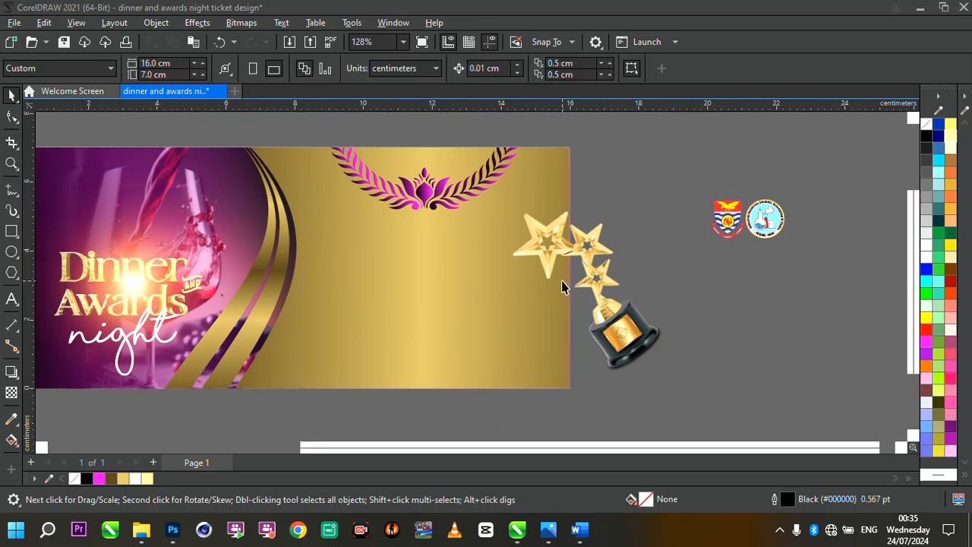
pyautogui.click(562, 283)
pyautogui.rightClick(612, 268)
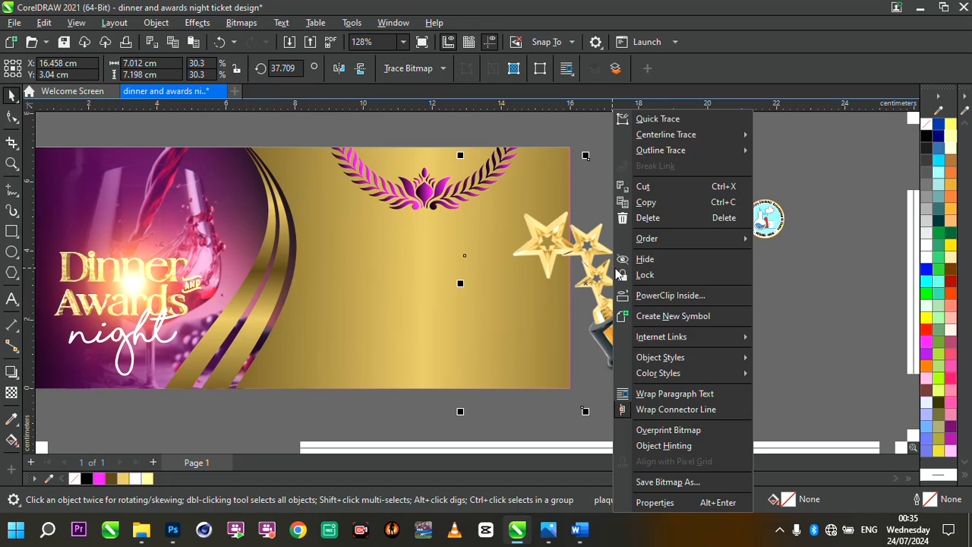
pyautogui.click(664, 295)
pyautogui.click(336, 300)
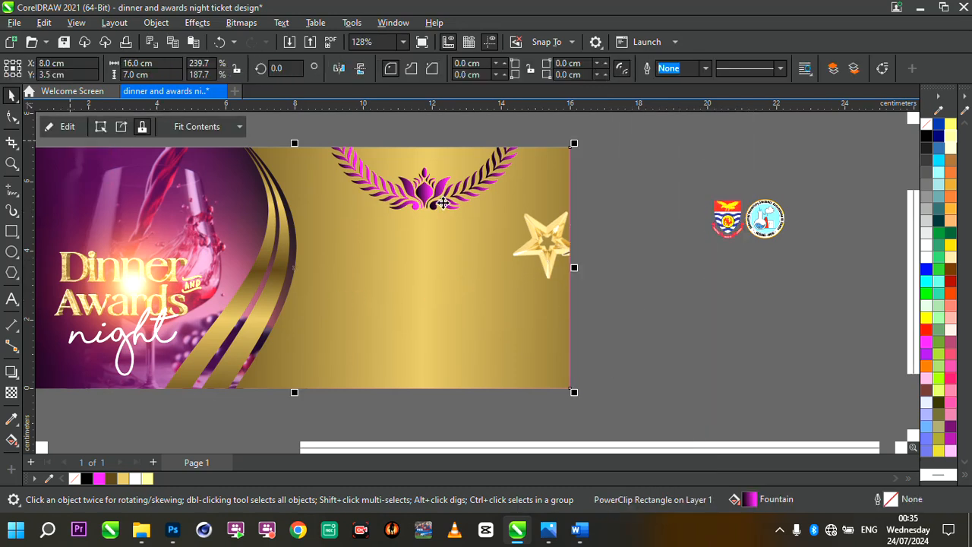
# - Edit the PowerClip contents to reposition the trophy and laurel emblem, then finish editing
pyautogui.rightClick(524, 226)
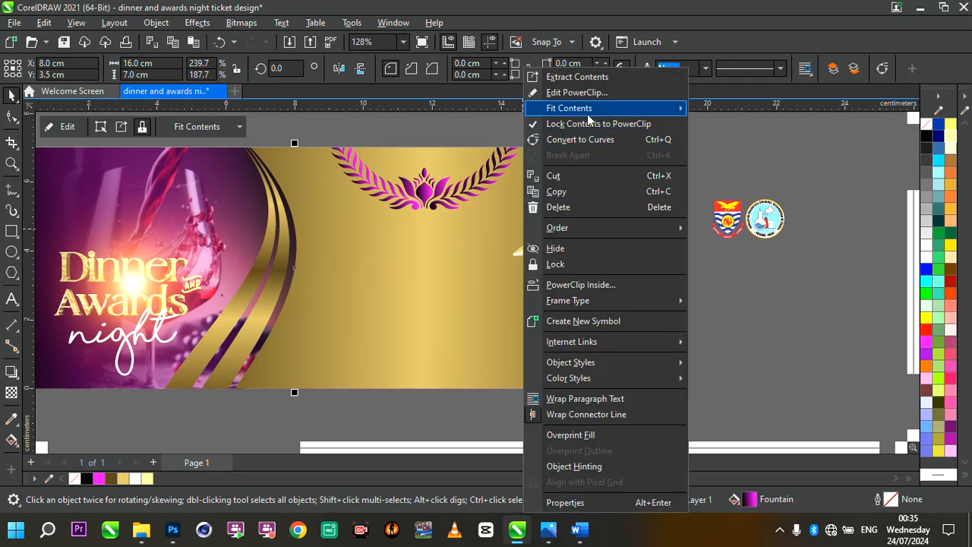
pyautogui.click(578, 93)
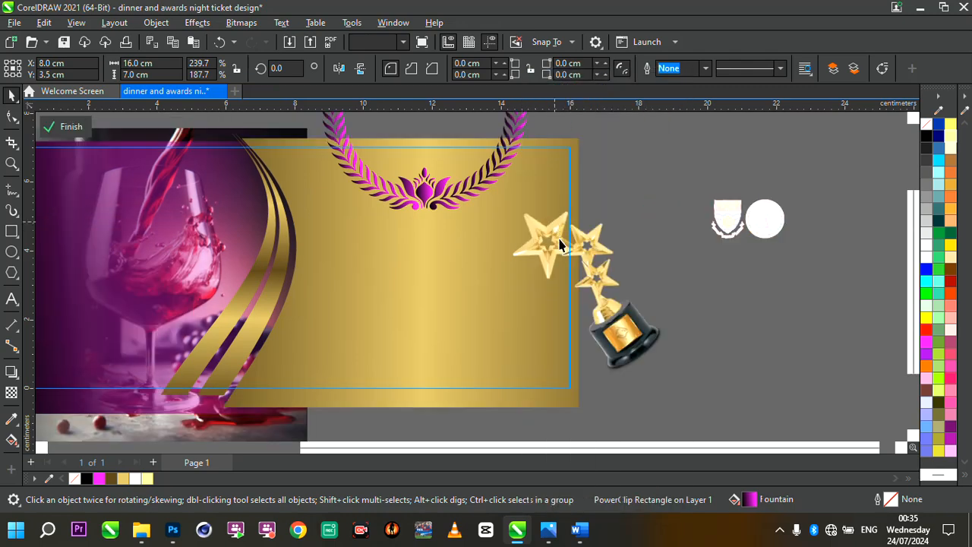
pyautogui.click(579, 267)
pyautogui.moveTo(585, 280); pyautogui.dragTo(587, 282)
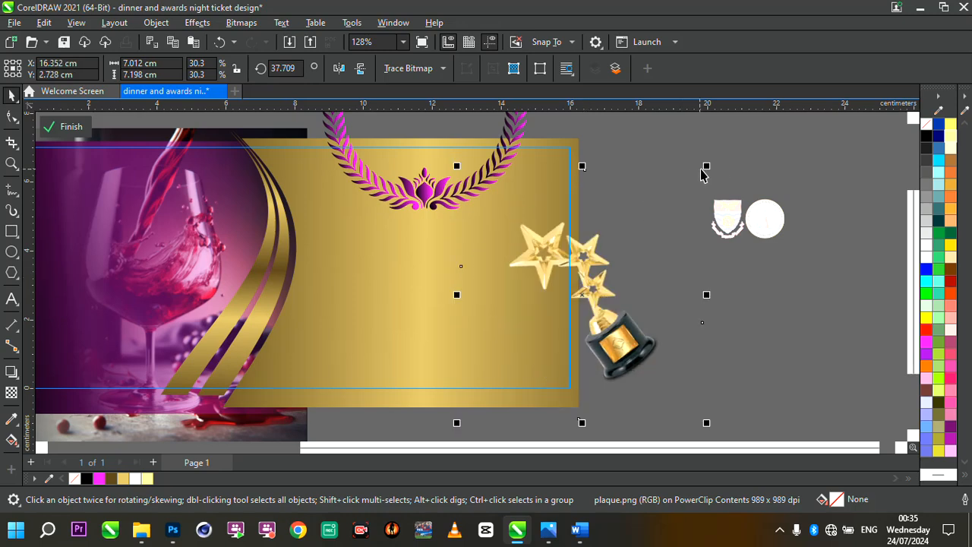
pyautogui.moveTo(708, 169); pyautogui.dragTo(712, 162)
pyautogui.moveTo(587, 253); pyautogui.dragTo(594, 261)
pyautogui.click(418, 193)
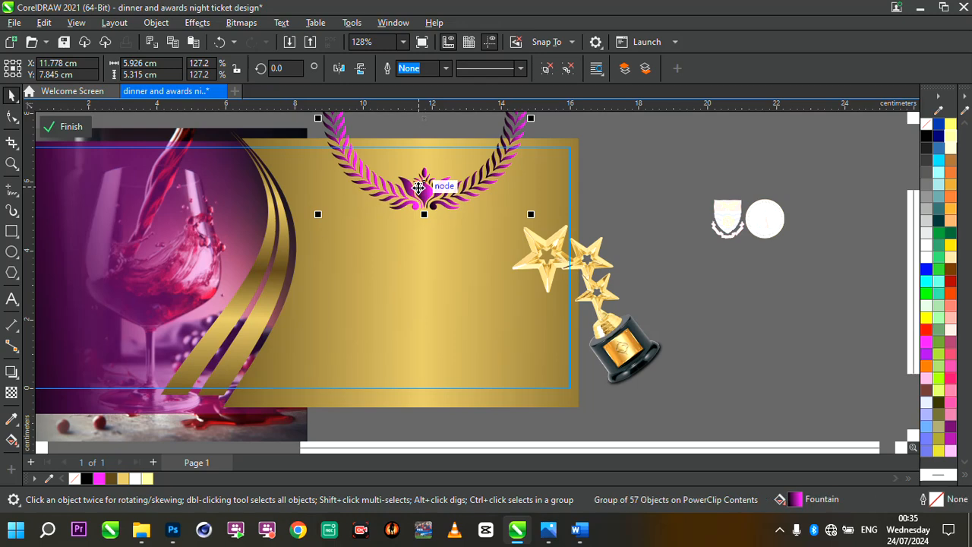
pyautogui.moveTo(423, 190); pyautogui.dragTo(419, 183)
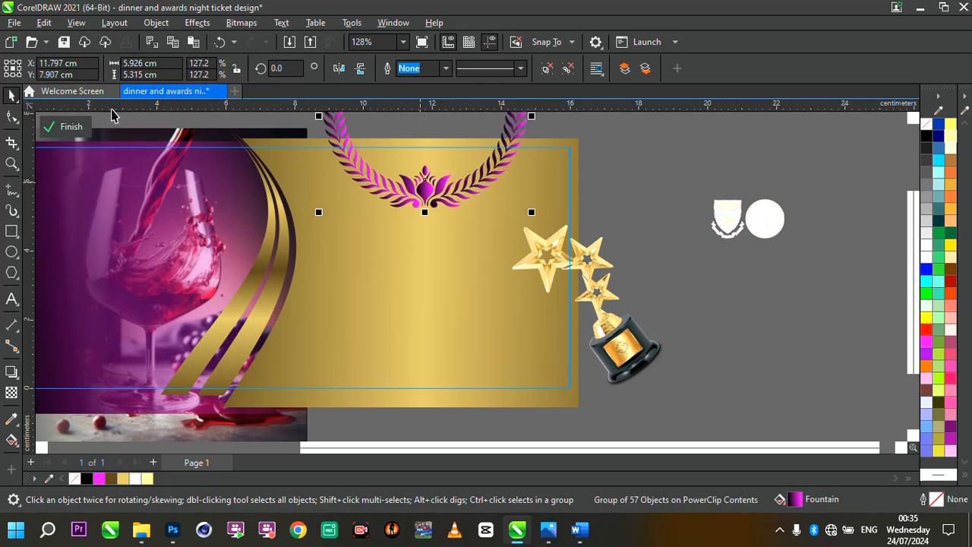
pyautogui.click(76, 130)
pyautogui.scroll(-2, 443, 243)
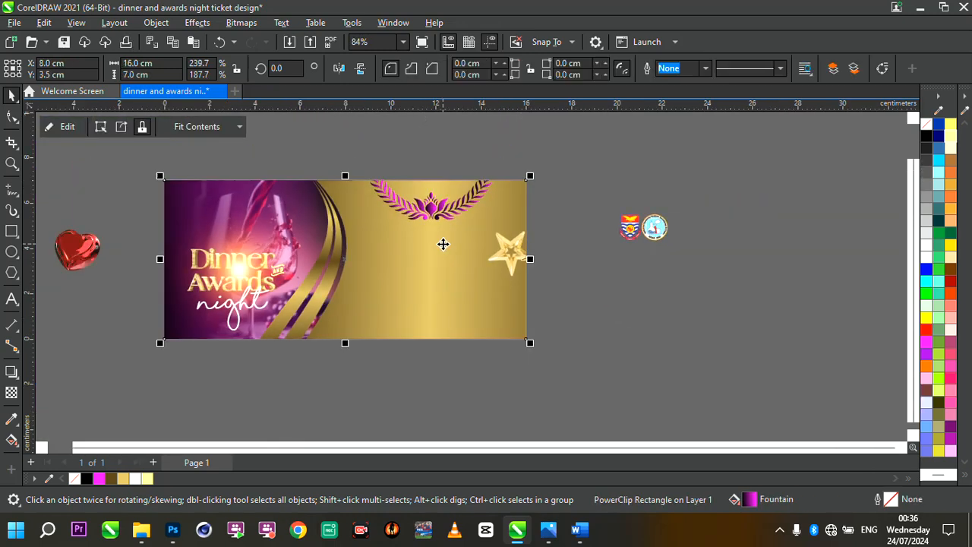
pyautogui.scroll(2, 238, 180)
pyautogui.scroll(-2, 419, 257)
pyautogui.scroll(2, 462, 300)
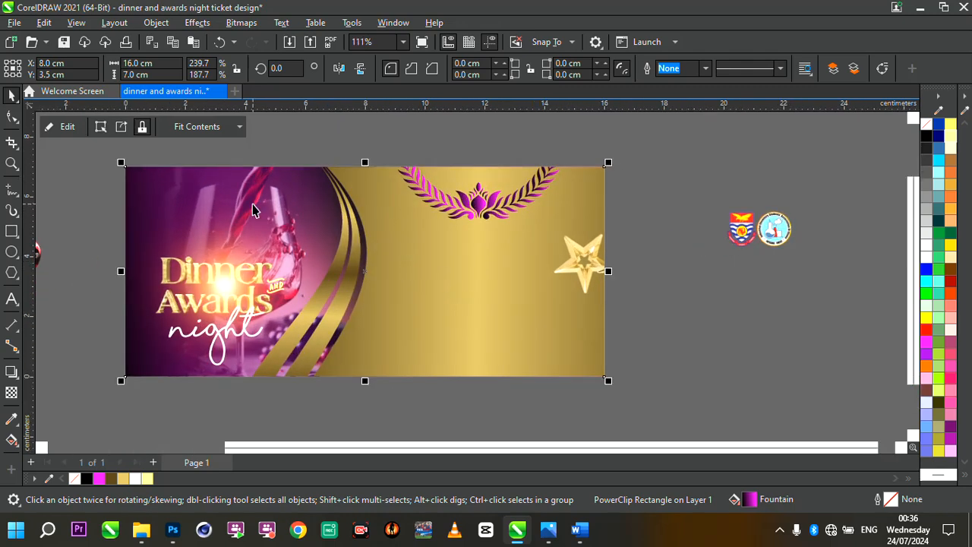
pyautogui.scroll(2, 253, 204)
pyautogui.press('Escape')
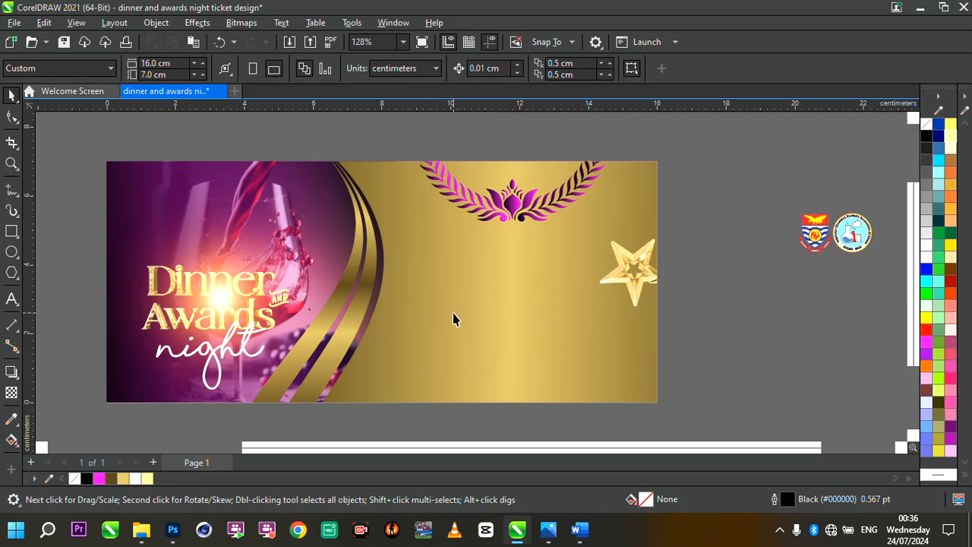
pyautogui.click(461, 398)
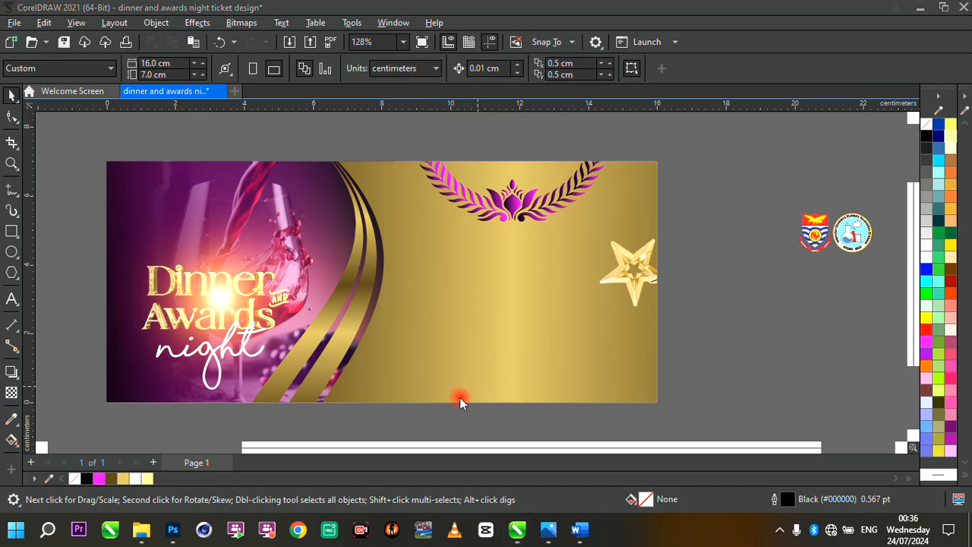
# - Move the heart image onto the ticket's upper-right corner, bring it forward and scale it to about 2.7 x 2.2 cm
pyautogui.click(587, 284)
pyautogui.scroll(-2, 588, 284)
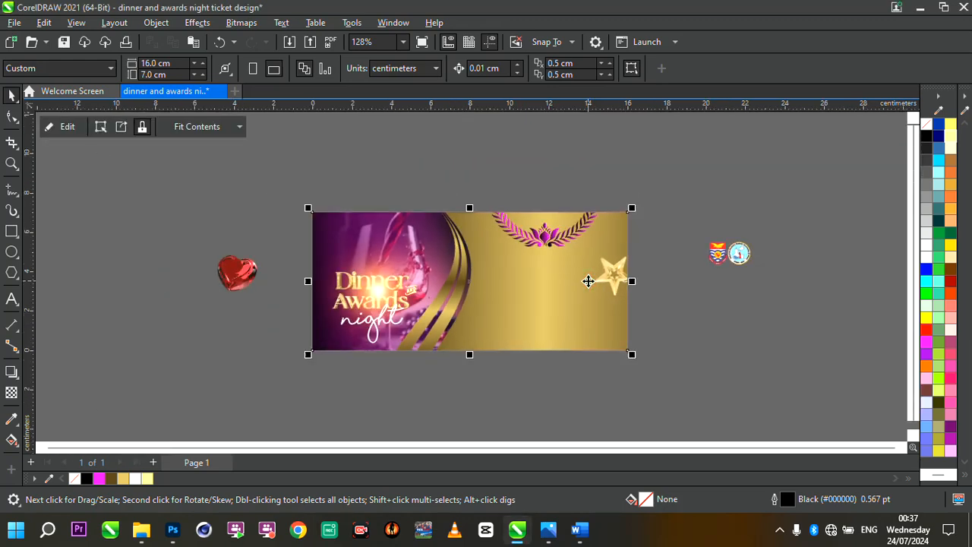
pyautogui.scroll(1, 587, 284)
pyautogui.moveTo(148, 287); pyautogui.dragTo(622, 254)
pyautogui.scroll(2, 624, 256)
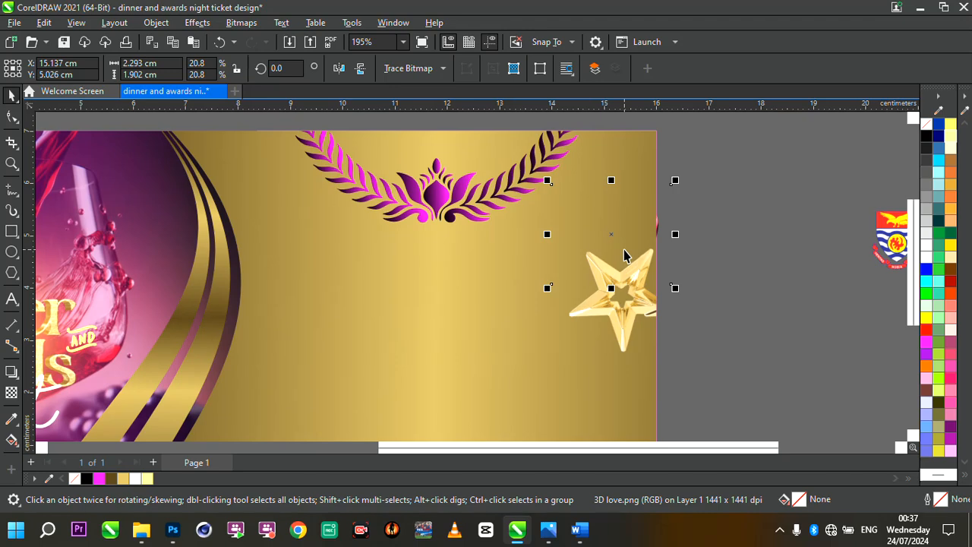
pyautogui.hotkey('ctrl', 'pageup')
pyautogui.moveTo(612, 236); pyautogui.dragTo(664, 173)
pyautogui.moveTo(727, 228); pyautogui.dragTo(749, 247)
pyautogui.moveTo(662, 191); pyautogui.dragTo(655, 189)
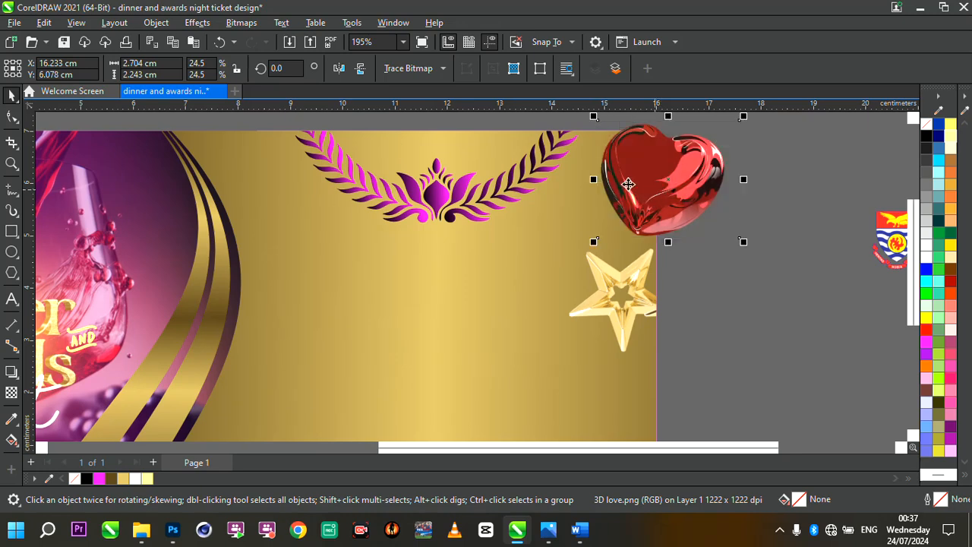
# - Apply a Motion Blur with a distance of 84 to the heart image
pyautogui.click(199, 23)
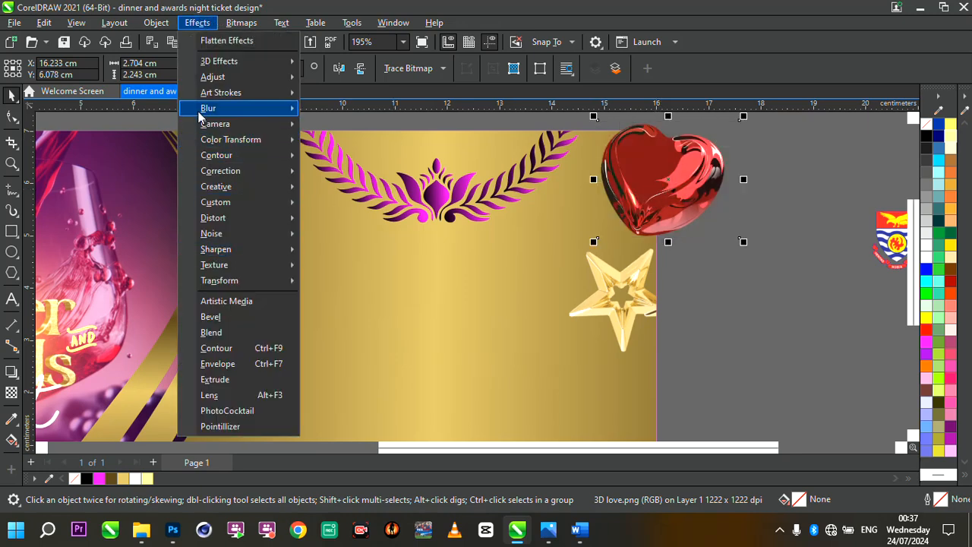
pyautogui.moveTo(209, 109)
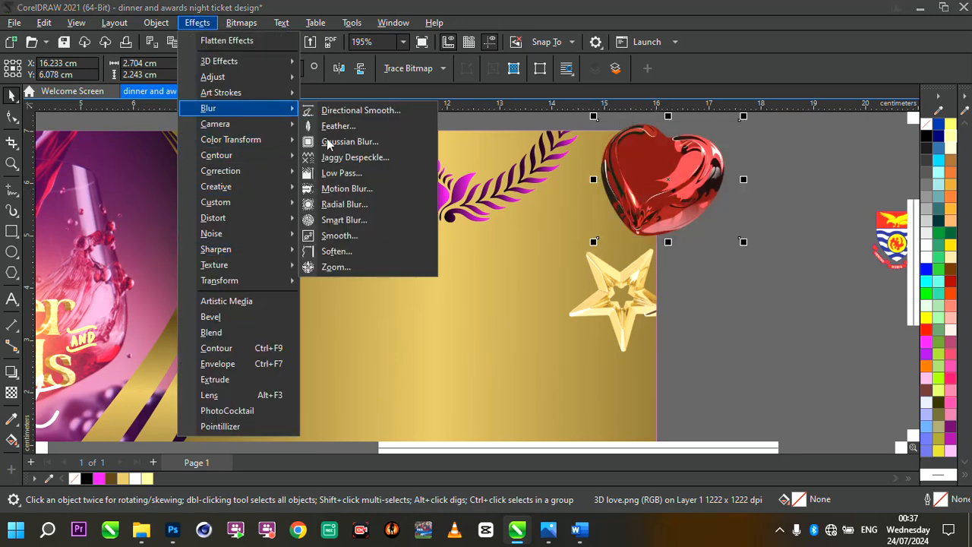
pyautogui.click(377, 193)
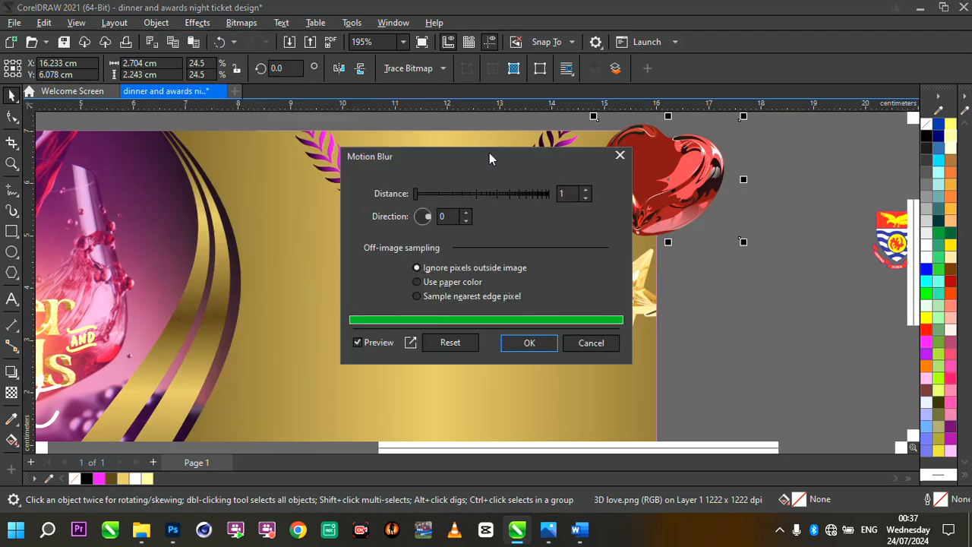
pyautogui.moveTo(491, 157); pyautogui.dragTo(378, 154)
pyautogui.click(340, 191)
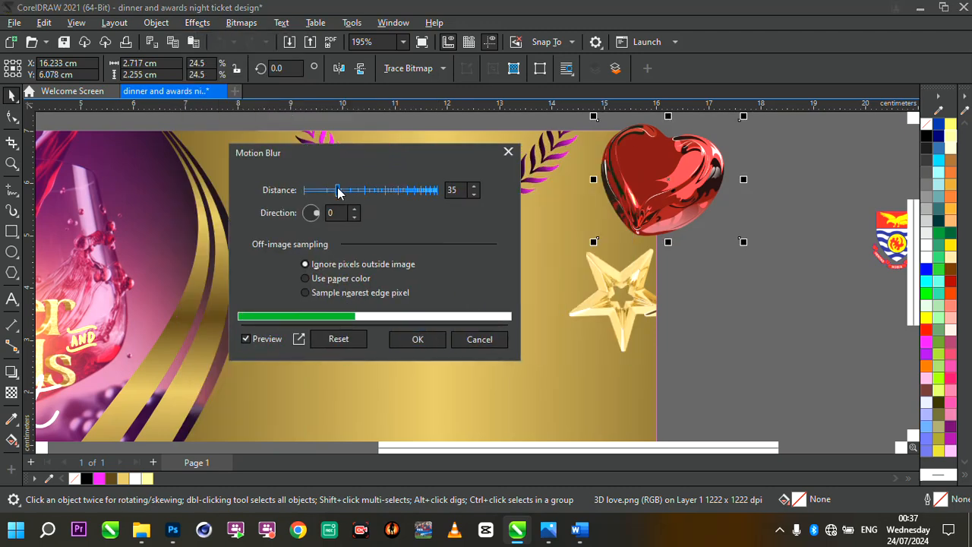
pyautogui.click(360, 190)
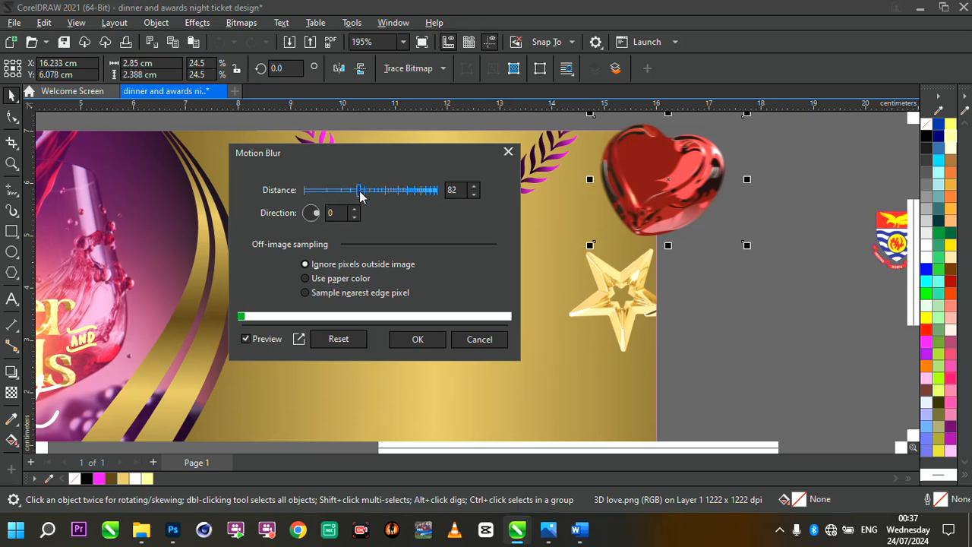
pyautogui.click(371, 191)
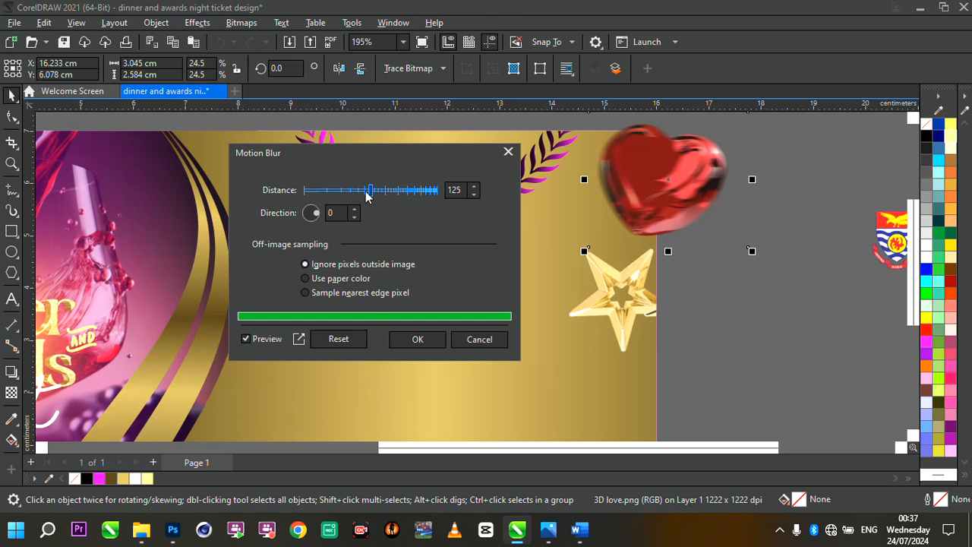
pyautogui.click(365, 191)
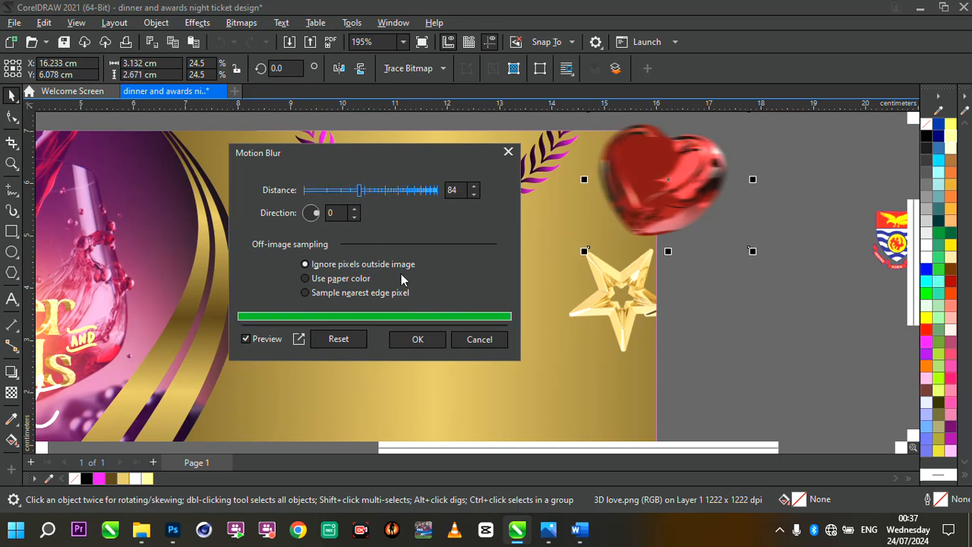
pyautogui.click(436, 339)
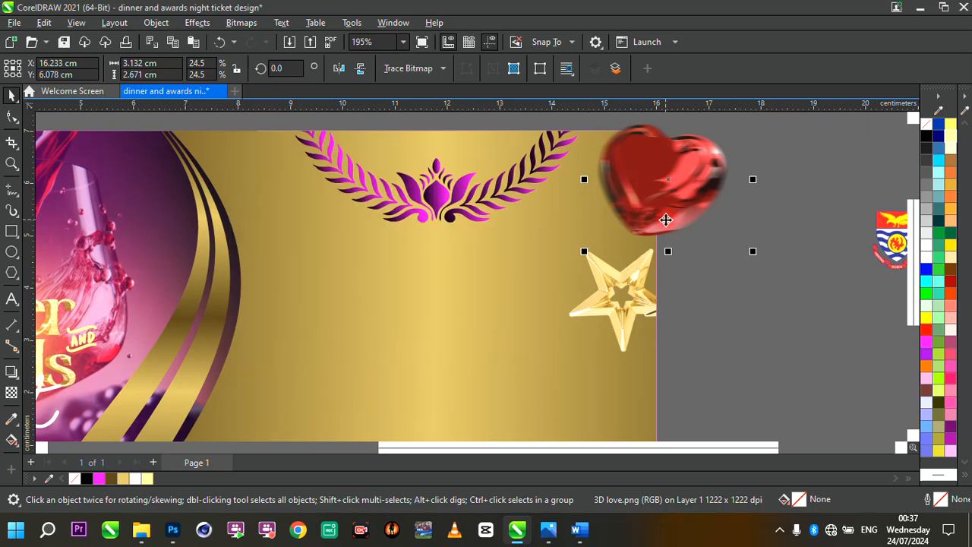
# - Place the blurred heart inside the ticket's background rectangle as a PowerClip
pyautogui.click(665, 220)
pyautogui.rightClick(666, 219)
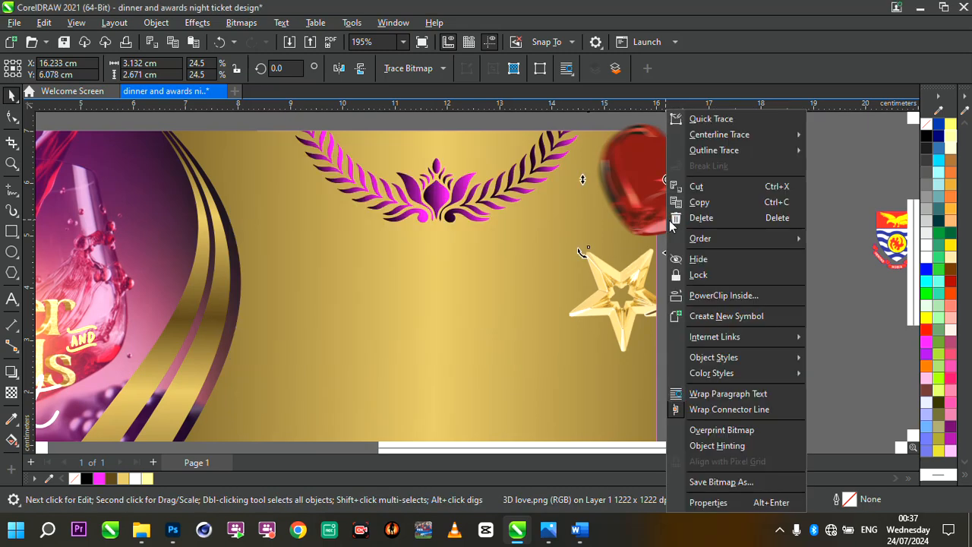
pyautogui.click(733, 295)
pyautogui.click(428, 279)
# - Edit the PowerClip contents and shrink the heart in the upper-right corner to about 2.5 x 2.1 cm
pyautogui.scroll(-2, 601, 242)
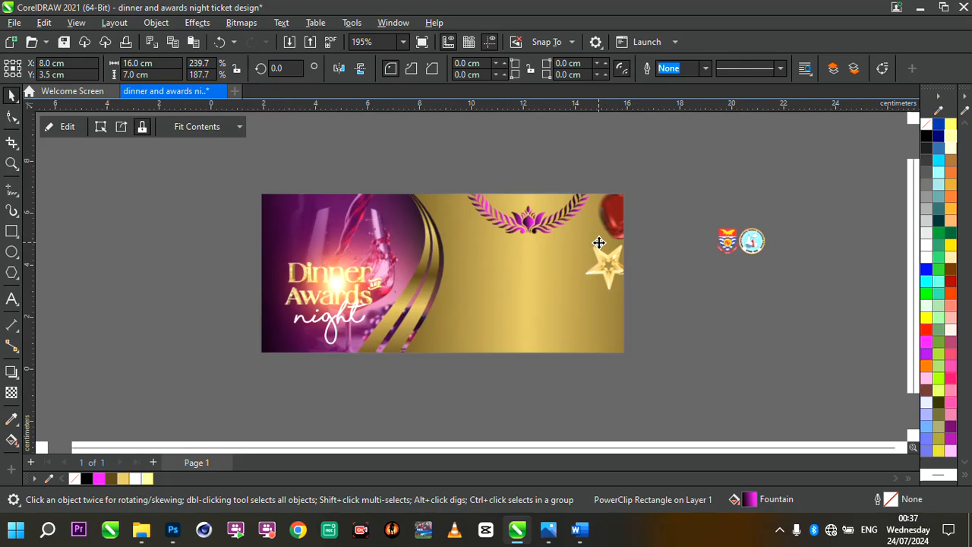
pyautogui.scroll(1, 628, 261)
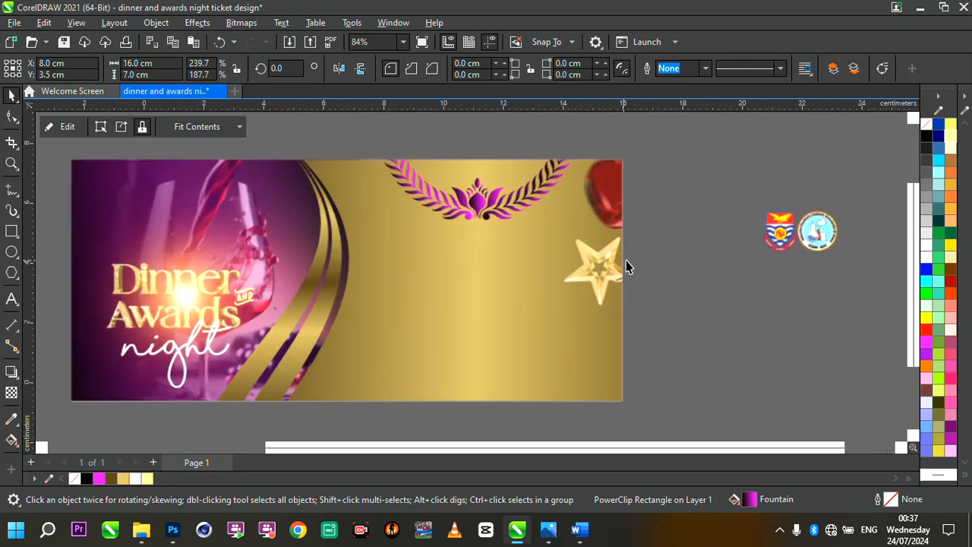
pyautogui.click(61, 126)
pyautogui.moveTo(619, 273); pyautogui.dragTo(632, 287)
pyautogui.click(648, 175)
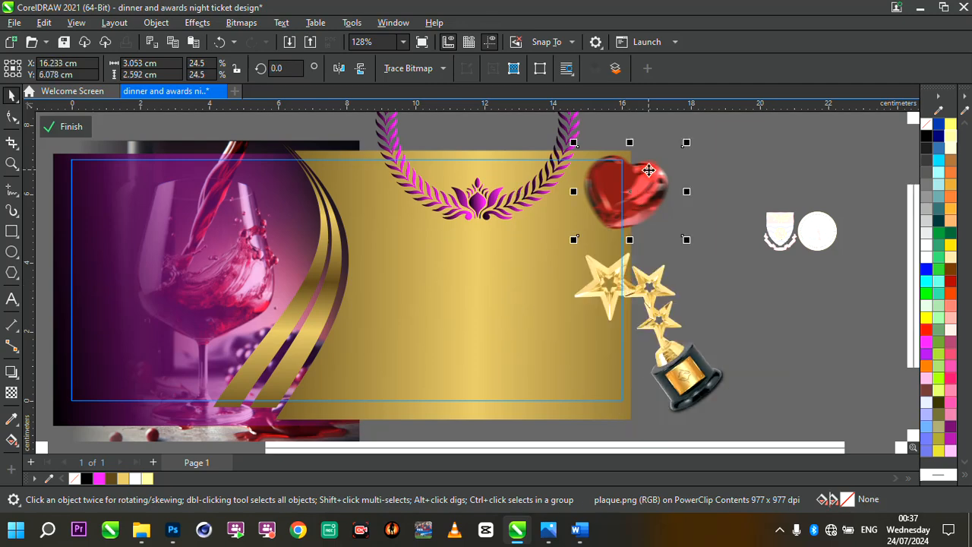
pyautogui.moveTo(646, 171); pyautogui.dragTo(642, 175)
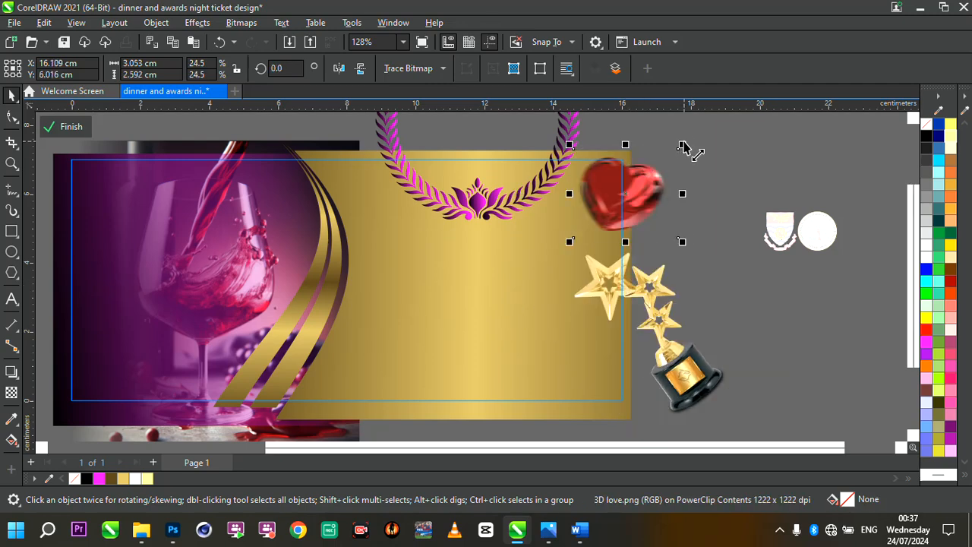
pyautogui.moveTo(682, 145); pyautogui.dragTo(631, 187)
# - Duplicate the heart, move the copy to the ticket's lower middle and scale it to about 1.6 x 1.3 cm
pyautogui.scroll(2, 630, 190)
pyautogui.scroll(-2, 631, 187)
pyautogui.scroll(1, 630, 187)
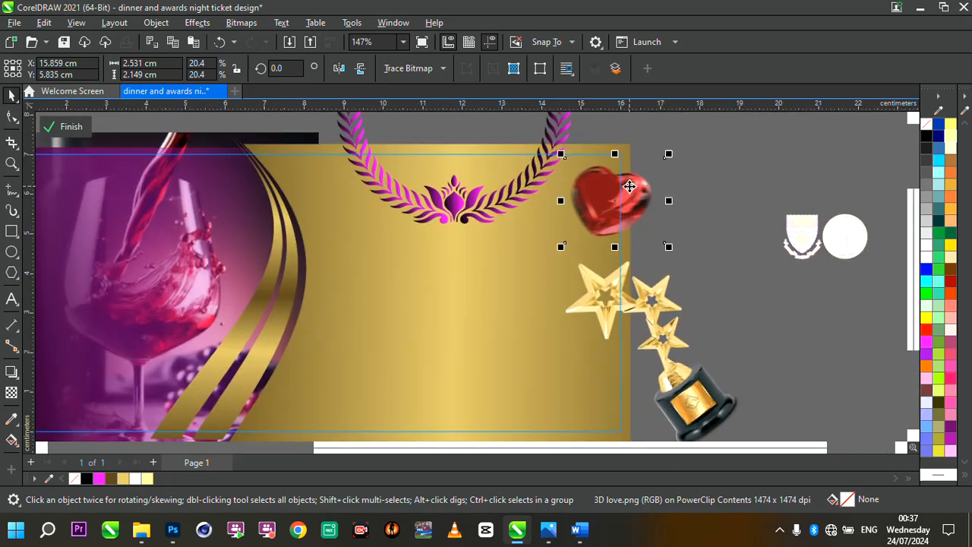
pyautogui.hotkey('ctrl', 'd')
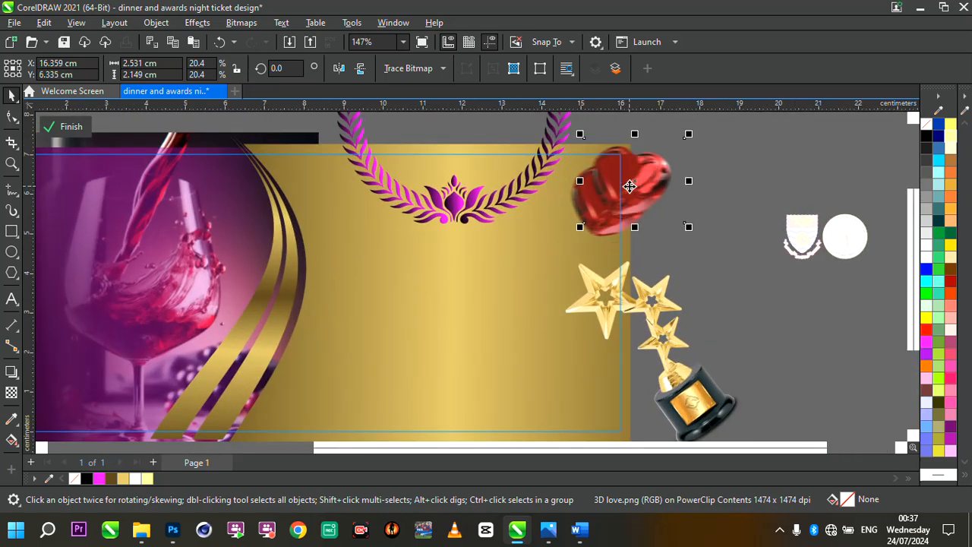
pyautogui.moveTo(634, 182); pyautogui.dragTo(372, 364)
pyautogui.scroll(-2, 372, 364)
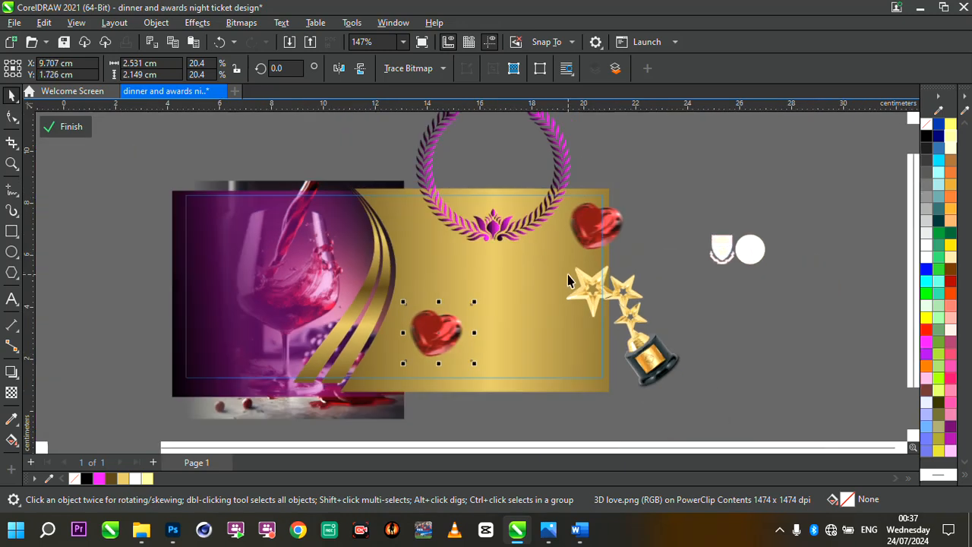
pyautogui.scroll(3, 445, 347)
pyautogui.moveTo(445, 349); pyautogui.dragTo(379, 380)
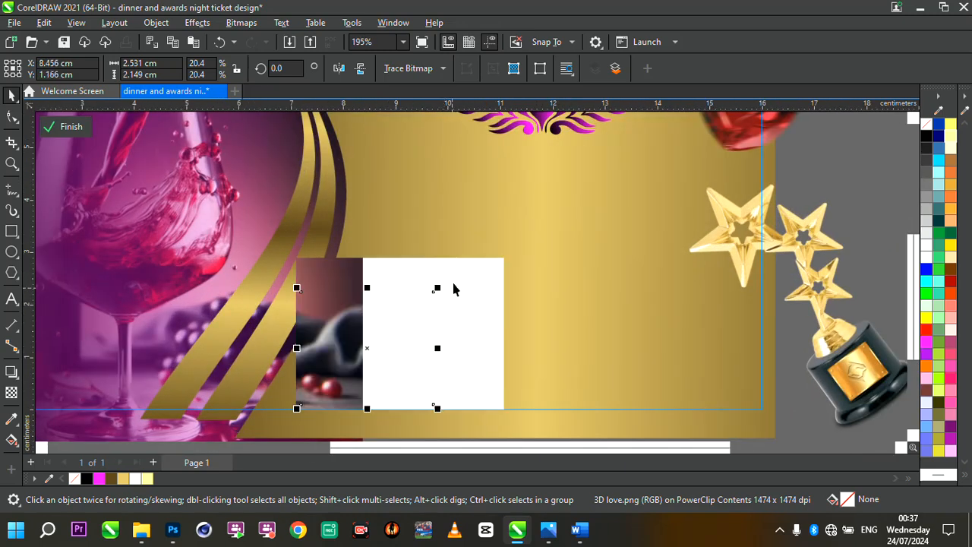
pyautogui.moveTo(435, 294); pyautogui.dragTo(408, 313)
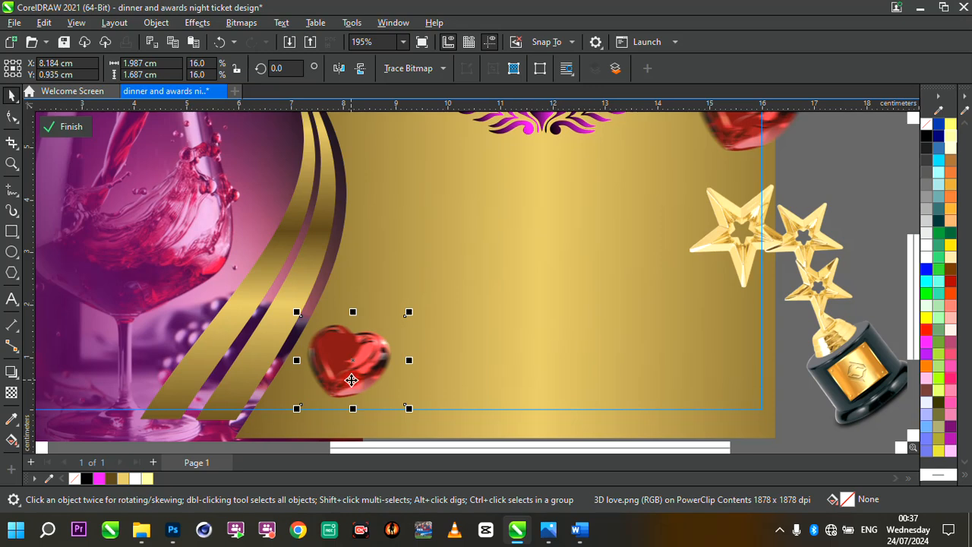
pyautogui.moveTo(363, 368); pyautogui.dragTo(387, 357)
pyautogui.moveTo(433, 304); pyautogui.dragTo(417, 324)
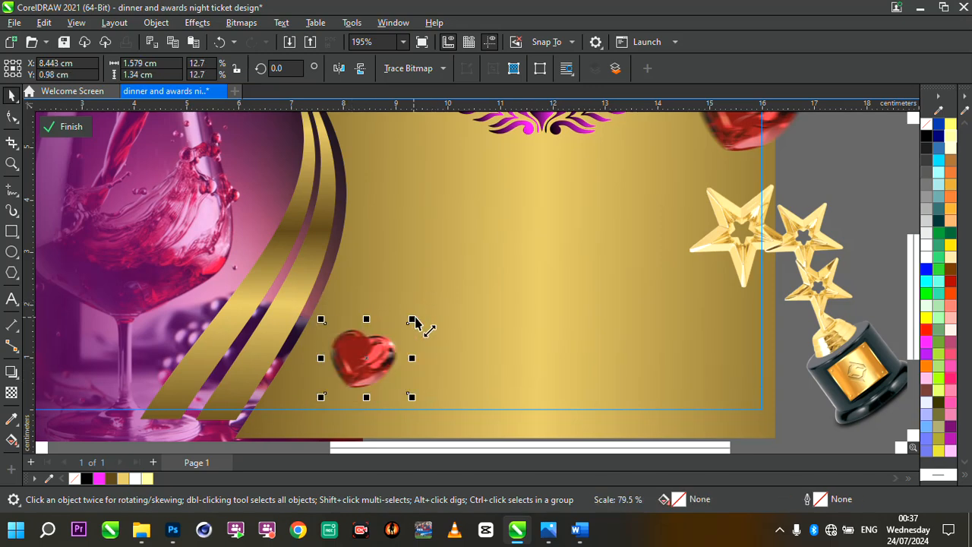
# - Move a small heart copy onto the wine glass's base at about 1.8 x 1.5 cm, then finish editing the PowerClip
pyautogui.scroll(-4, 523, 321)
pyautogui.scroll(3, 436, 328)
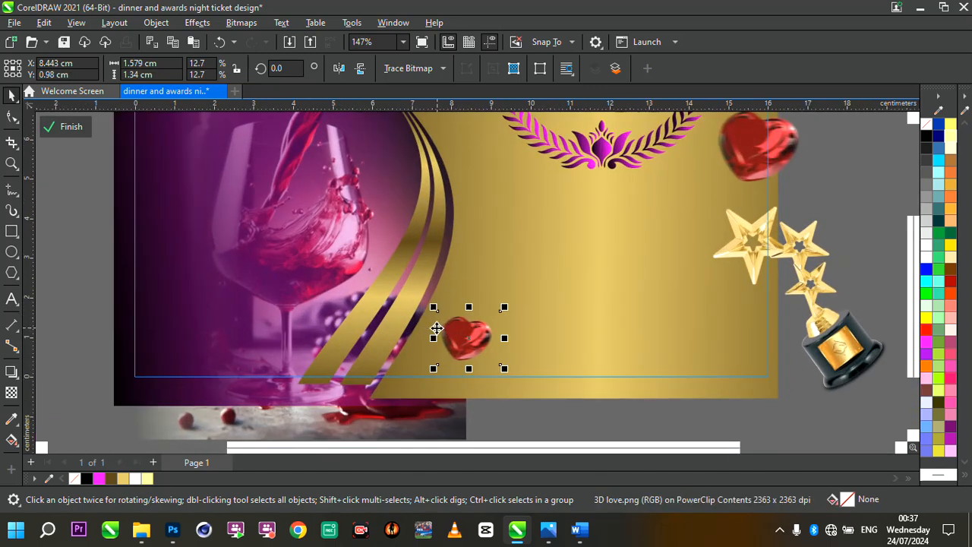
pyautogui.click(438, 335)
pyautogui.scroll(-4, 479, 335)
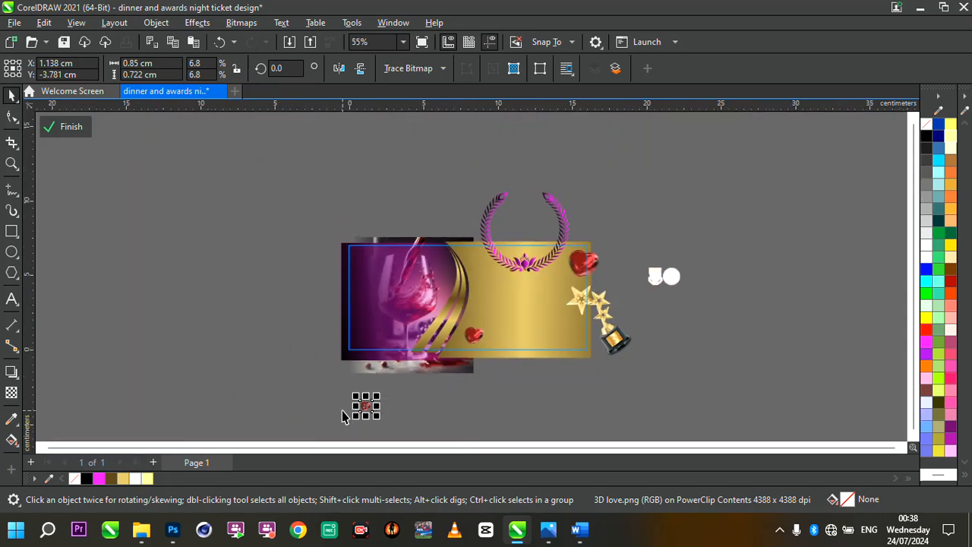
pyautogui.moveTo(366, 407); pyautogui.dragTo(425, 379)
pyautogui.scroll(3, 381, 340)
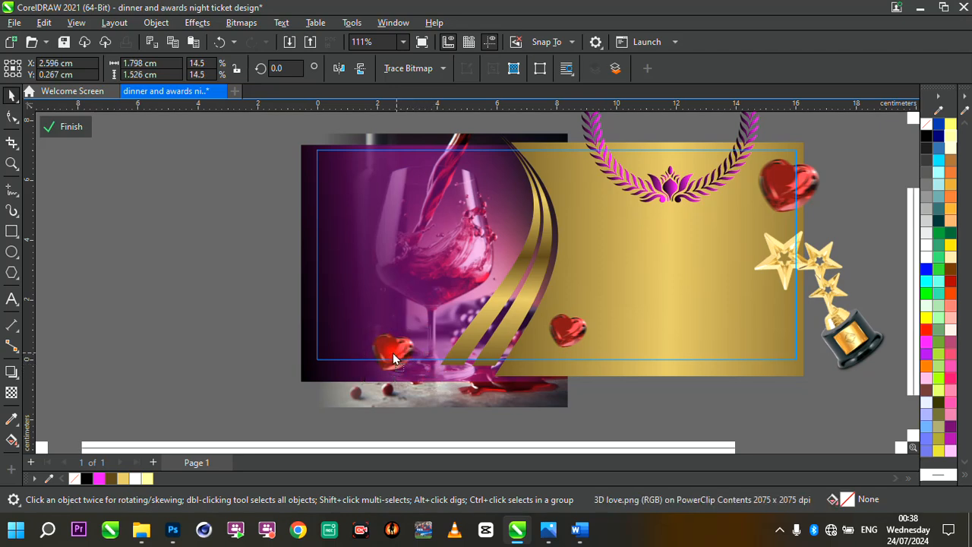
pyautogui.scroll(2, 390, 352)
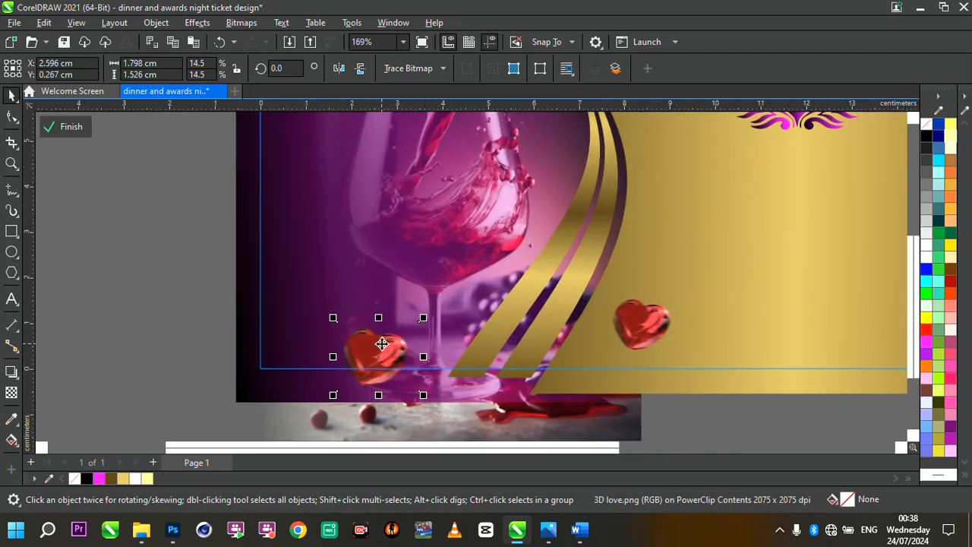
pyautogui.moveTo(382, 341); pyautogui.dragTo(374, 344)
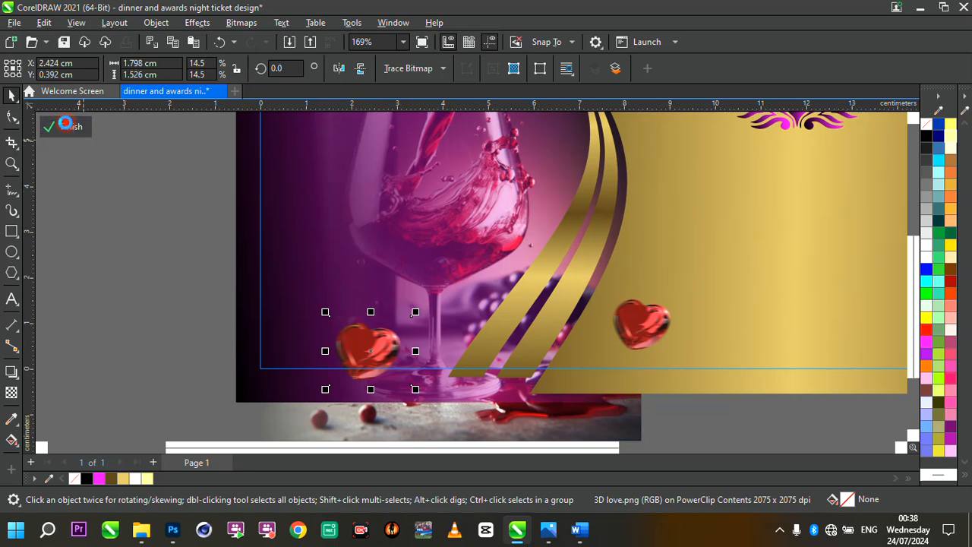
pyautogui.click(66, 126)
# - Draw a rectangle about 7.0 x 0.9 cm across the ticket's lower middle
pyautogui.scroll(-7, 381, 282)
pyautogui.scroll(3, 596, 224)
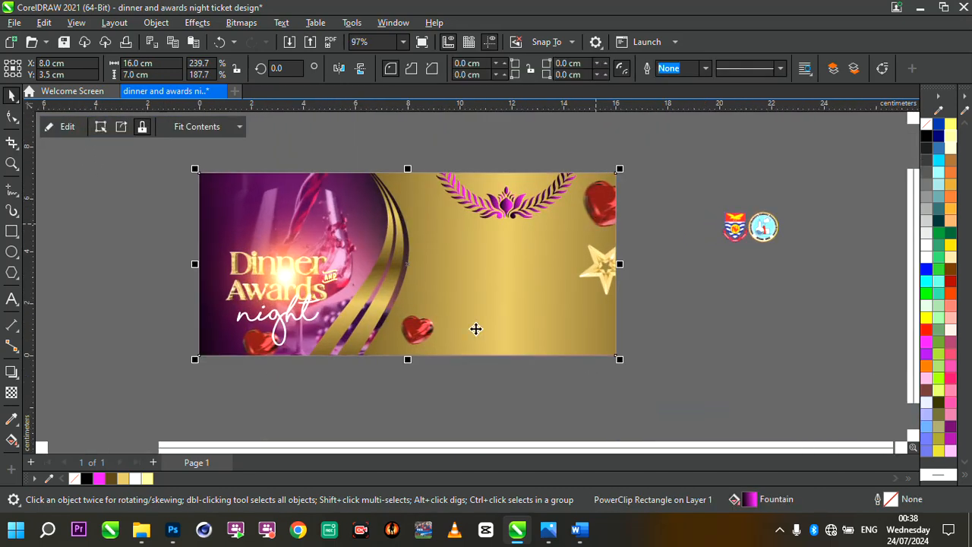
pyautogui.click(459, 403)
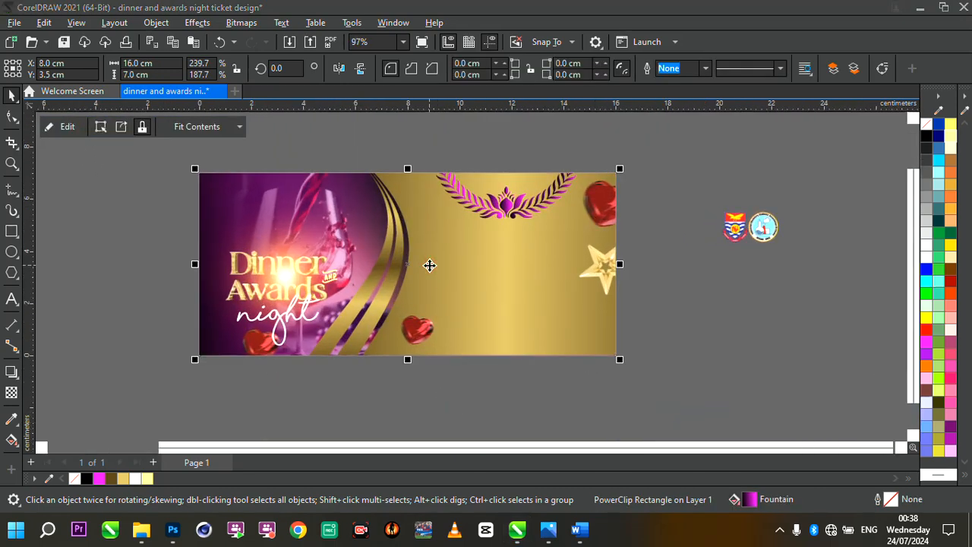
pyautogui.click(289, 323)
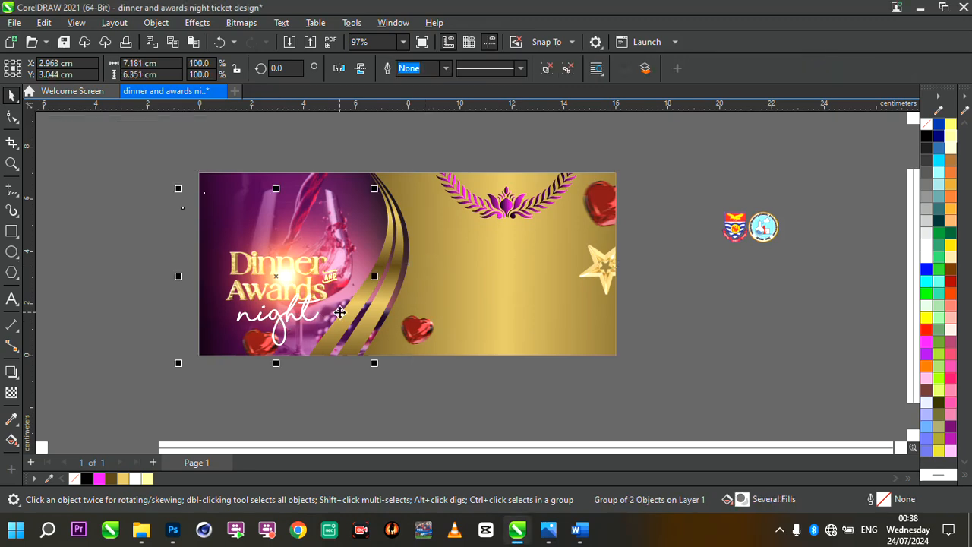
pyautogui.scroll(3, 339, 312)
pyautogui.click(430, 347)
pyautogui.scroll(-2, 431, 347)
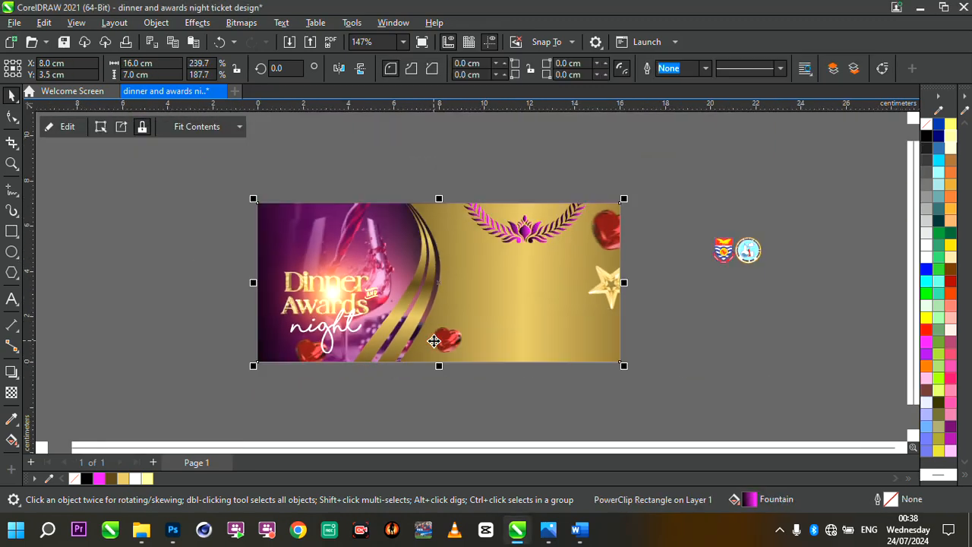
pyautogui.scroll(2, 586, 299)
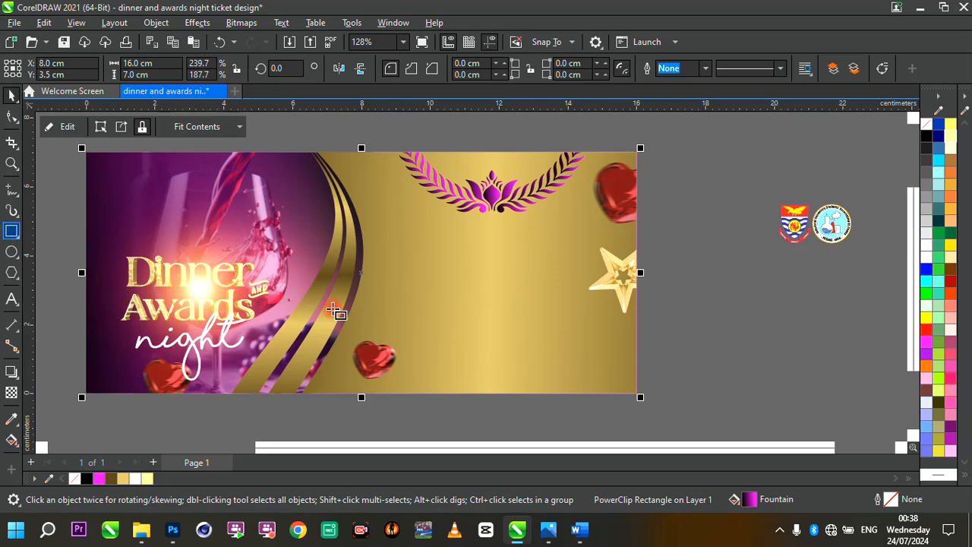
pyautogui.moveTo(366, 348); pyautogui.dragTo(612, 381)
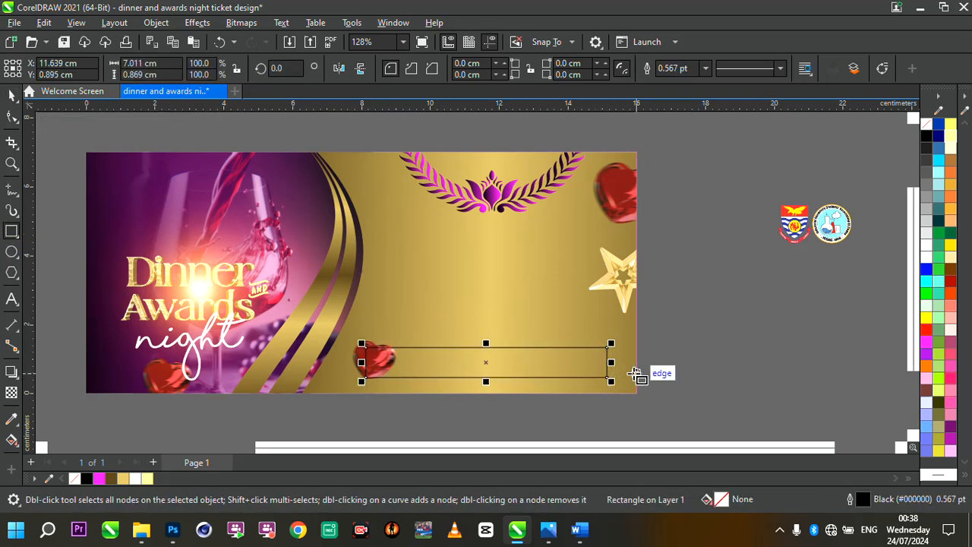
pyautogui.scroll(1, 635, 372)
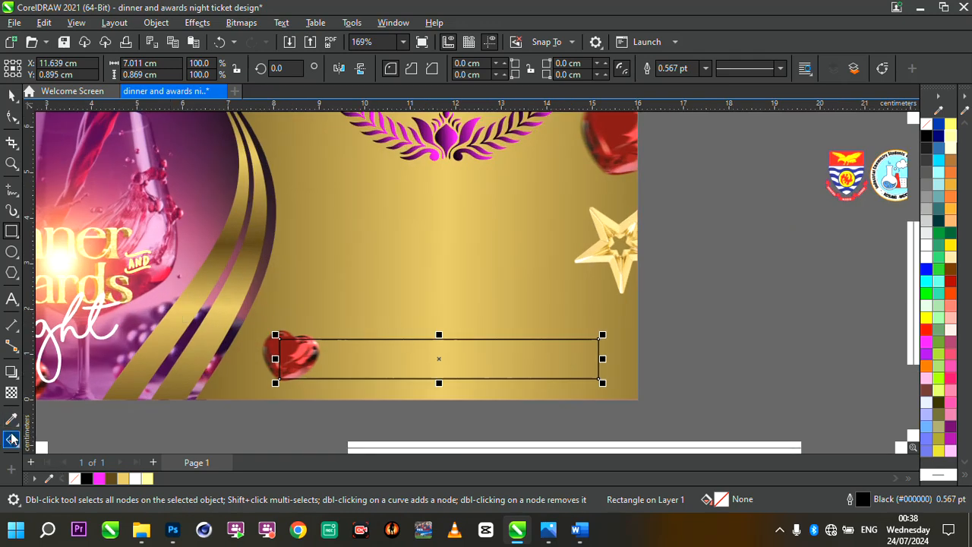
# - Give the rectangle a linear fountain fill, black at both ends with magenta added in the middle
pyautogui.click(12, 439)
pyautogui.moveTo(268, 361); pyautogui.dragTo(616, 347)
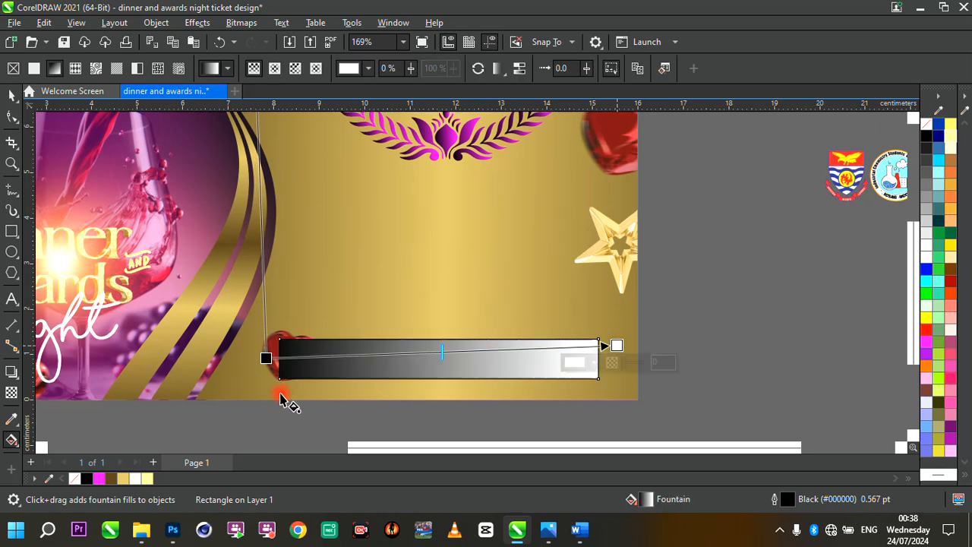
pyautogui.click(87, 479)
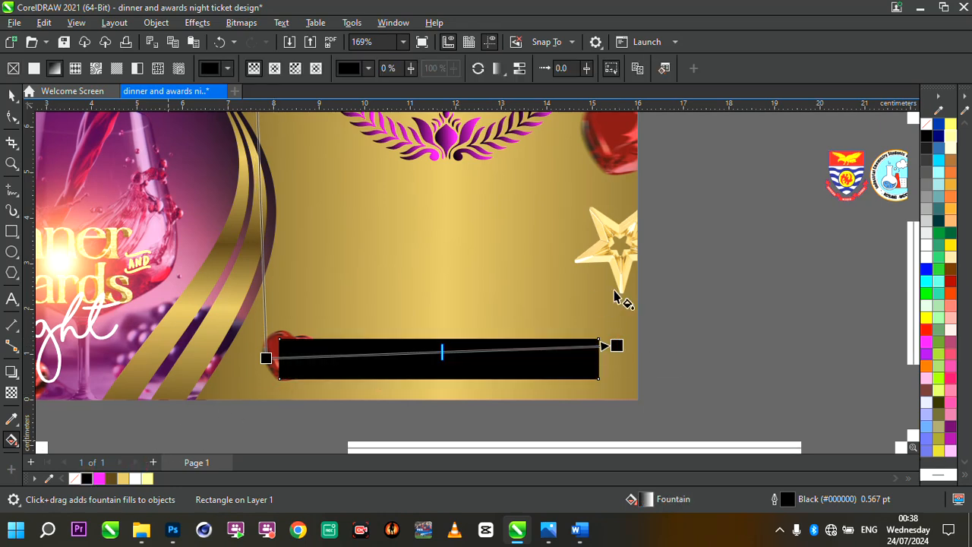
pyautogui.moveTo(616, 345); pyautogui.dragTo(617, 354)
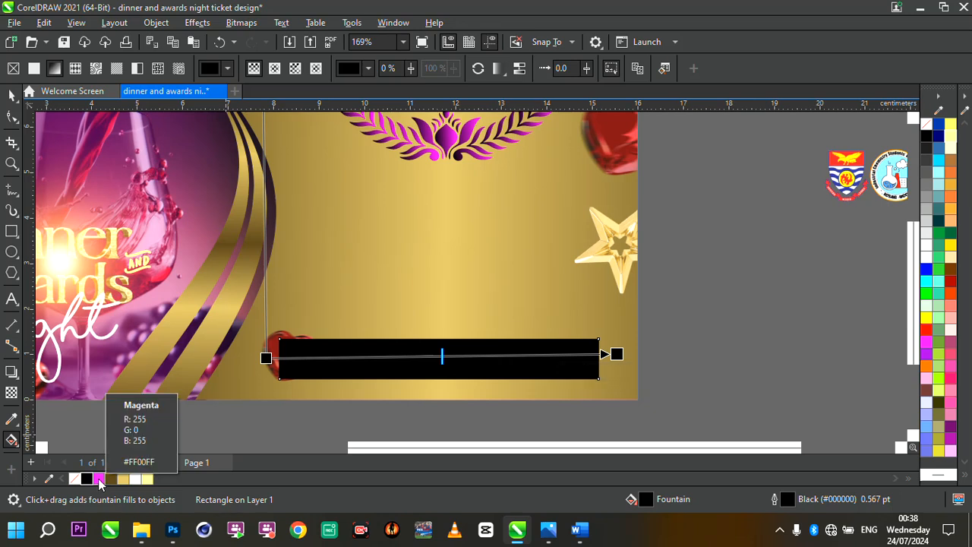
pyautogui.moveTo(100, 482); pyautogui.dragTo(428, 358)
pyautogui.click(447, 355)
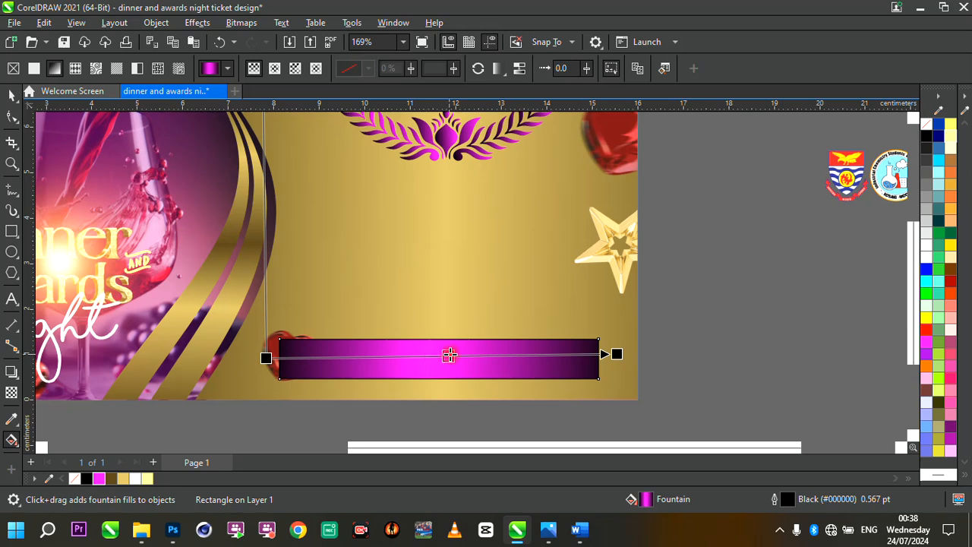
# - Extend the gradient's end handles past the rectangle's ends and remove the rectangle's outline
pyautogui.moveTo(265, 358); pyautogui.dragTo(250, 355)
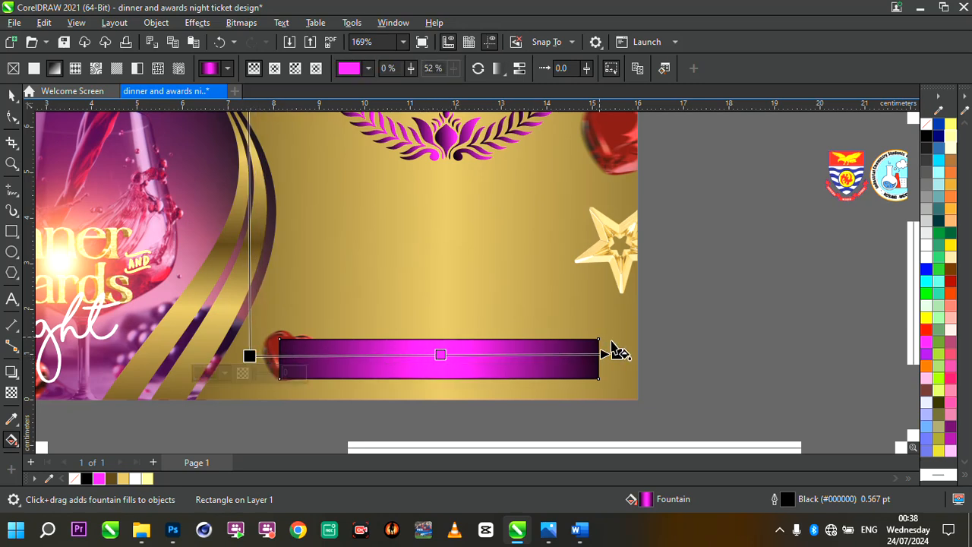
pyautogui.moveTo(616, 353); pyautogui.dragTo(632, 365)
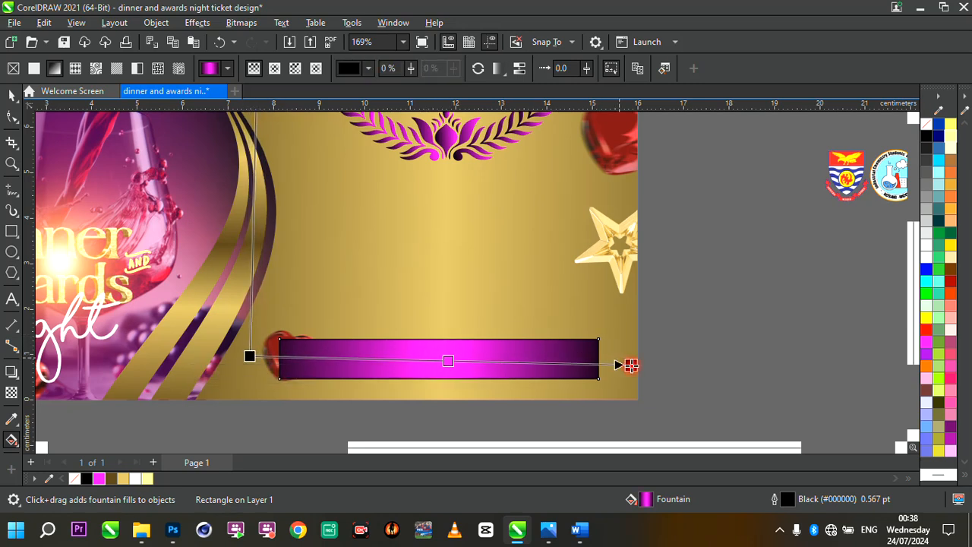
pyautogui.rightClick(74, 483)
pyautogui.click(140, 287)
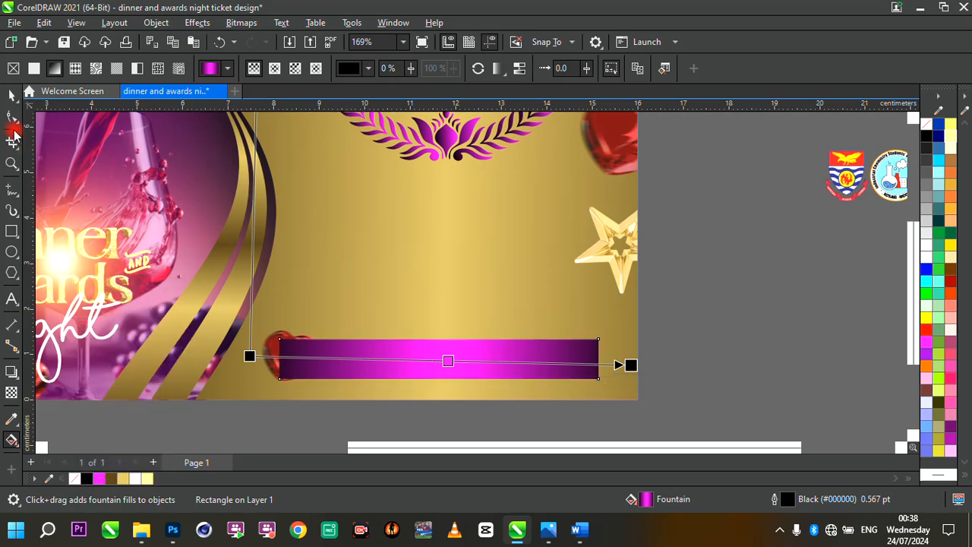
# - Shift the gradient rectangle slightly right along the ticket's lower middle
pyautogui.click(11, 96)
pyautogui.scroll(-4, 456, 299)
pyautogui.scroll(3, 459, 306)
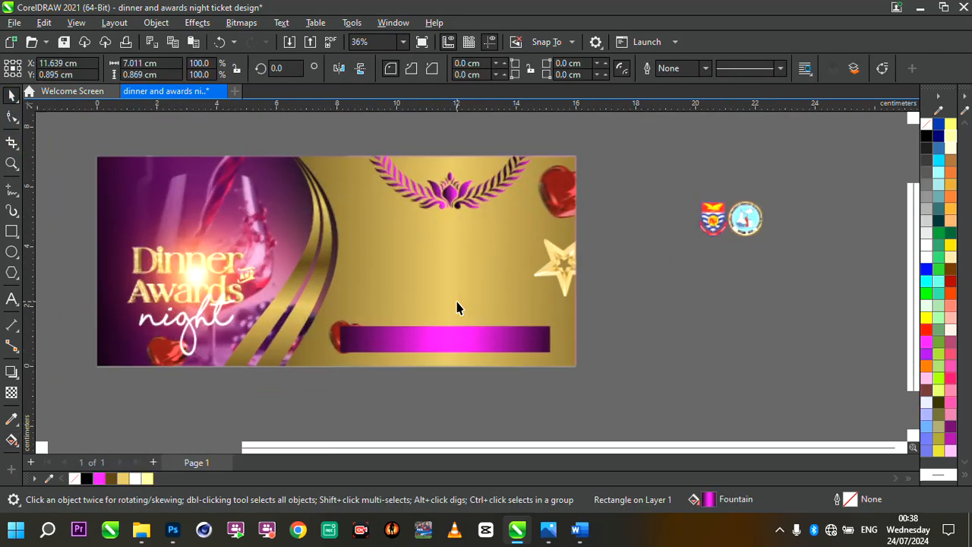
pyautogui.scroll(1, 560, 332)
pyautogui.moveTo(427, 351); pyautogui.dragTo(430, 351)
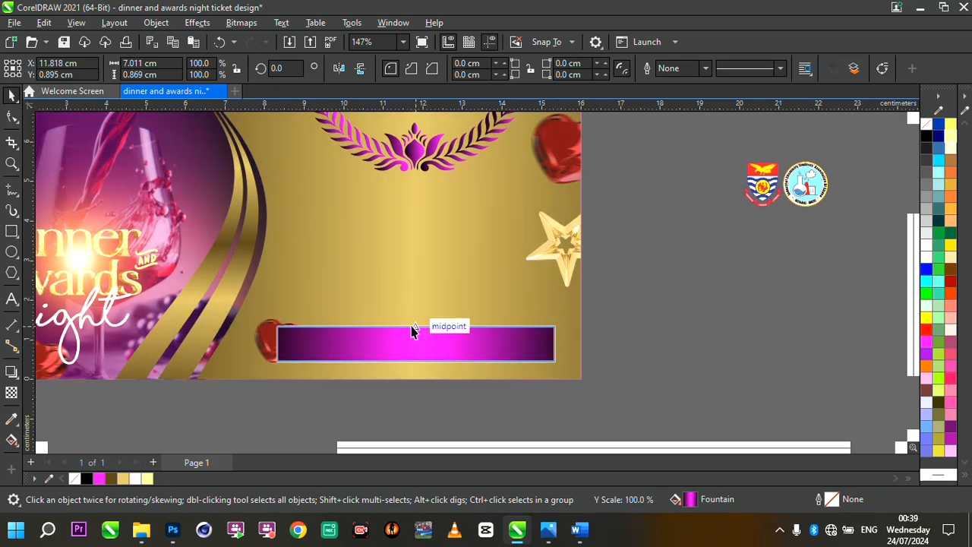
pyautogui.scroll(1, 360, 341)
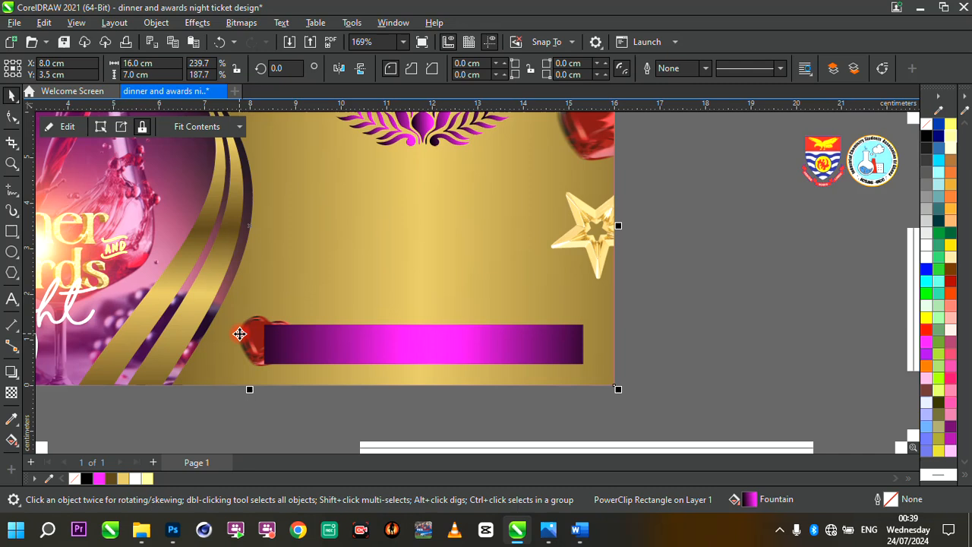
# - Shrink the heart beside the rectangle's left end to about 1.2 x 1.0 cm and reposition it
pyautogui.keyDown('ctrl'); pyautogui.click(237, 338); pyautogui.keyUp('ctrl')
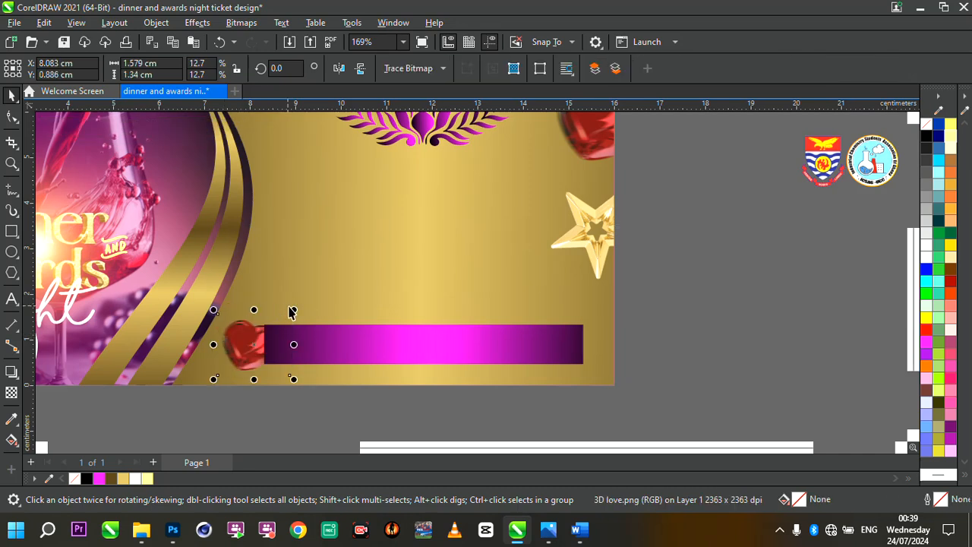
pyautogui.moveTo(294, 310); pyautogui.dragTo(276, 323)
pyautogui.moveTo(243, 352); pyautogui.dragTo(241, 345)
pyautogui.scroll(-3, 413, 310)
pyautogui.scroll(3, 413, 307)
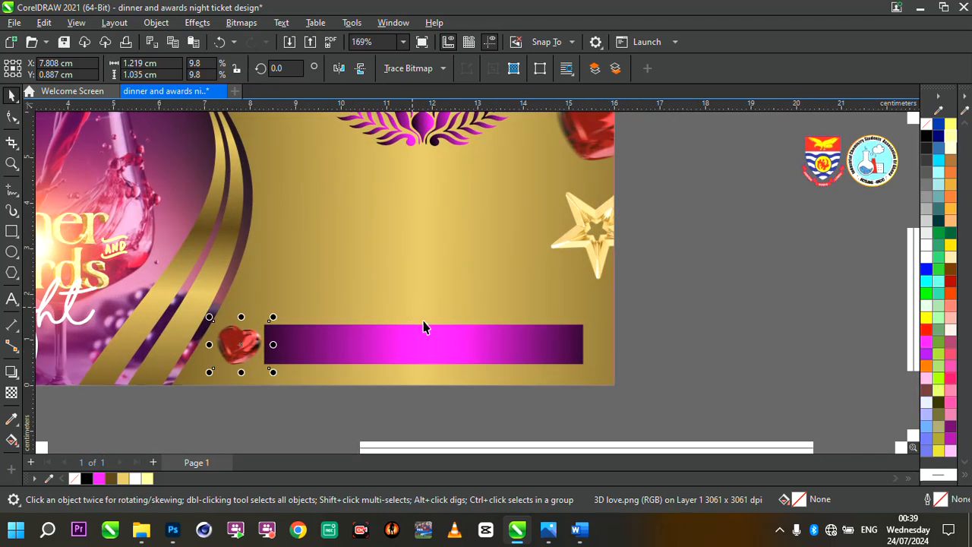
pyautogui.click(443, 354)
# - Add the text "ICSAG-UCC DINNER AND AWARDS NIGHT" above the rectangle
pyautogui.click(10, 304)
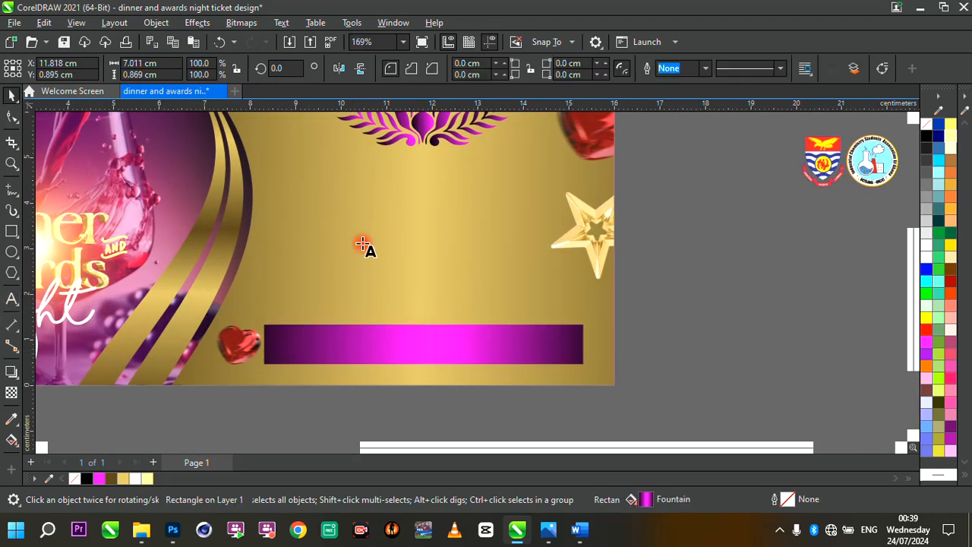
pyautogui.click(362, 242)
pyautogui.write('ICSAG')
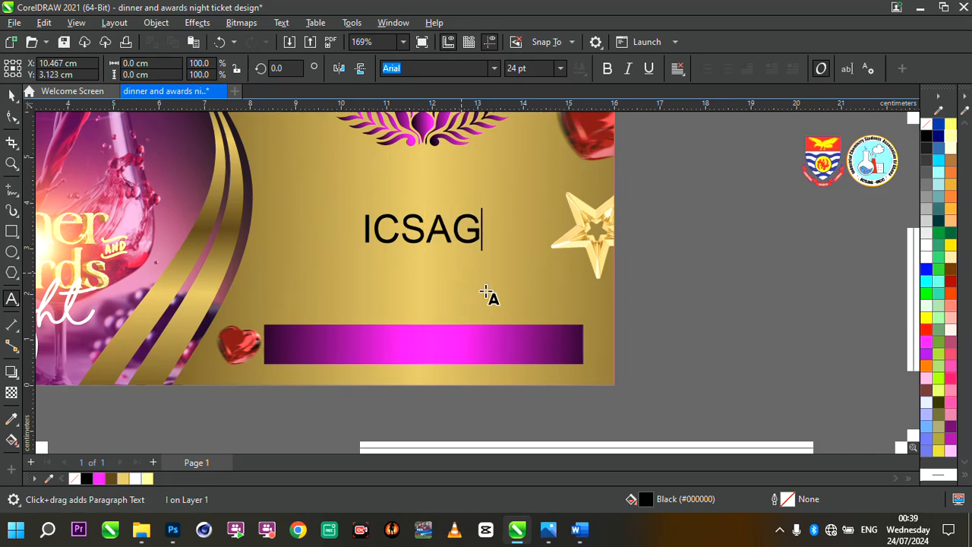
pyautogui.write('-UCC')
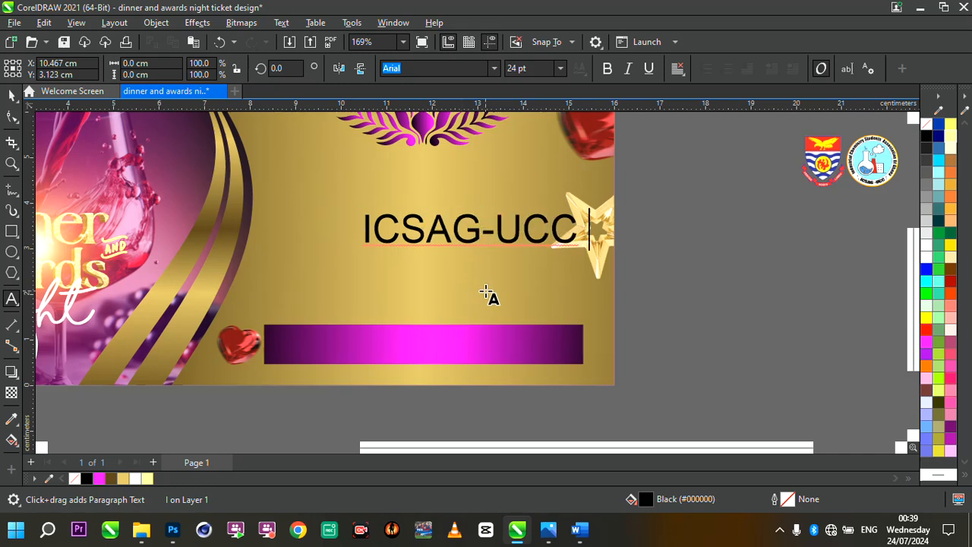
pyautogui.write(' DINNER AND')
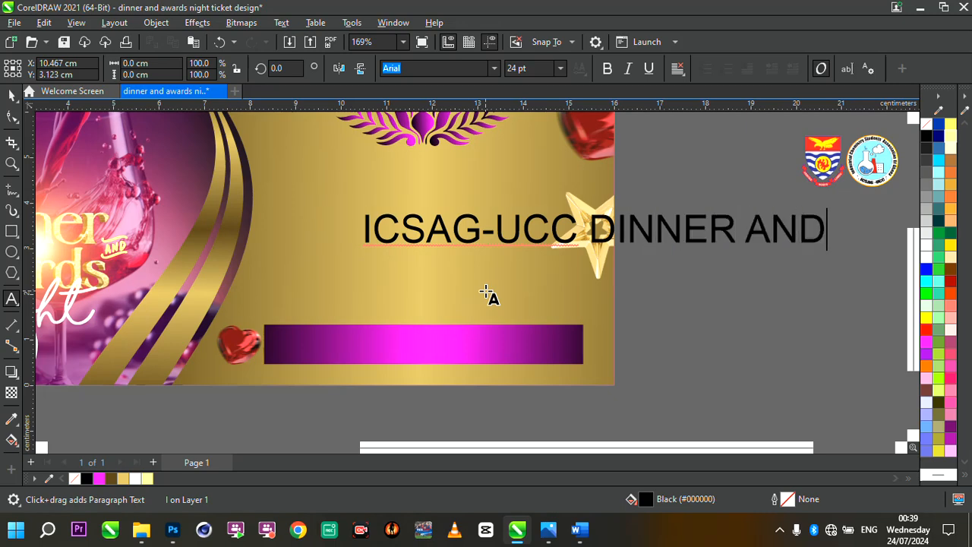
pyautogui.write(' AWARDS NIGHT')
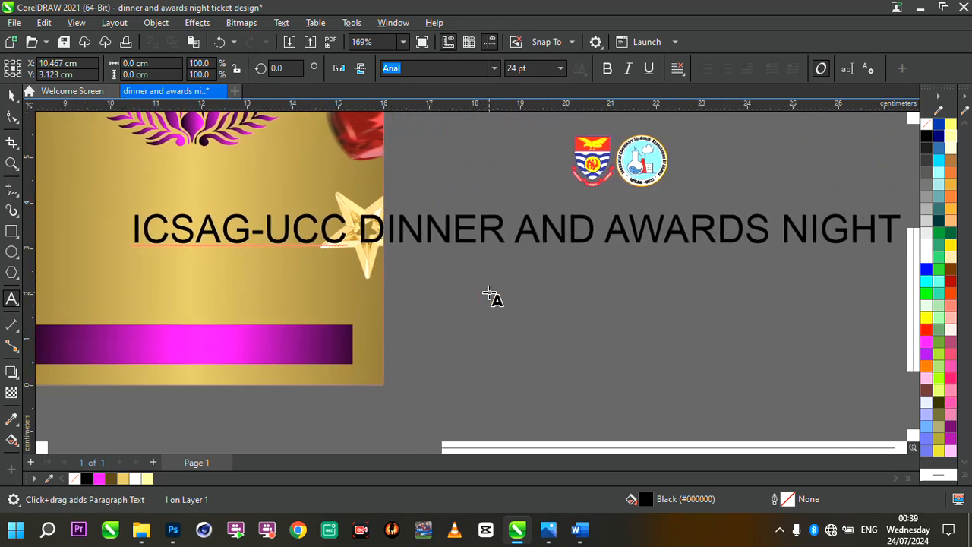
pyautogui.scroll(-2, 491, 296)
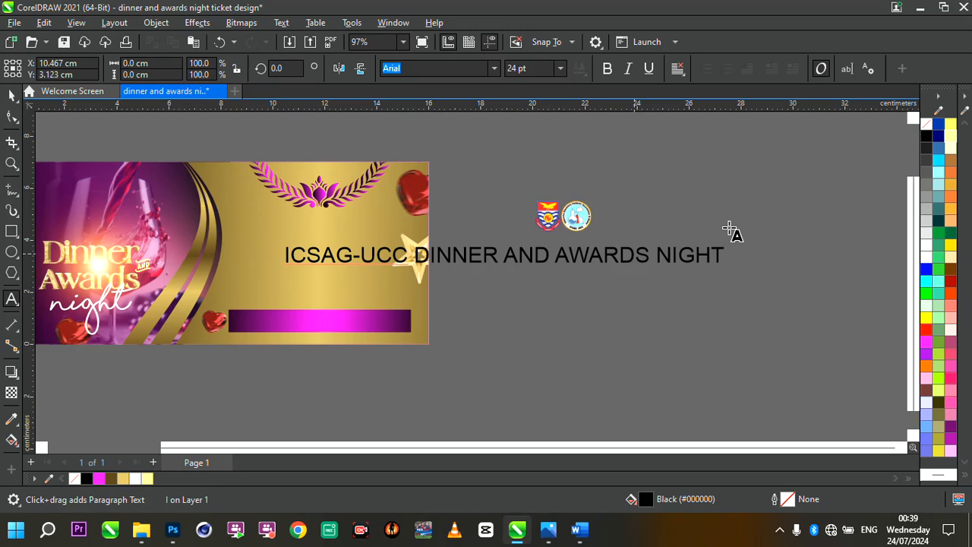
pyautogui.press('Escape')
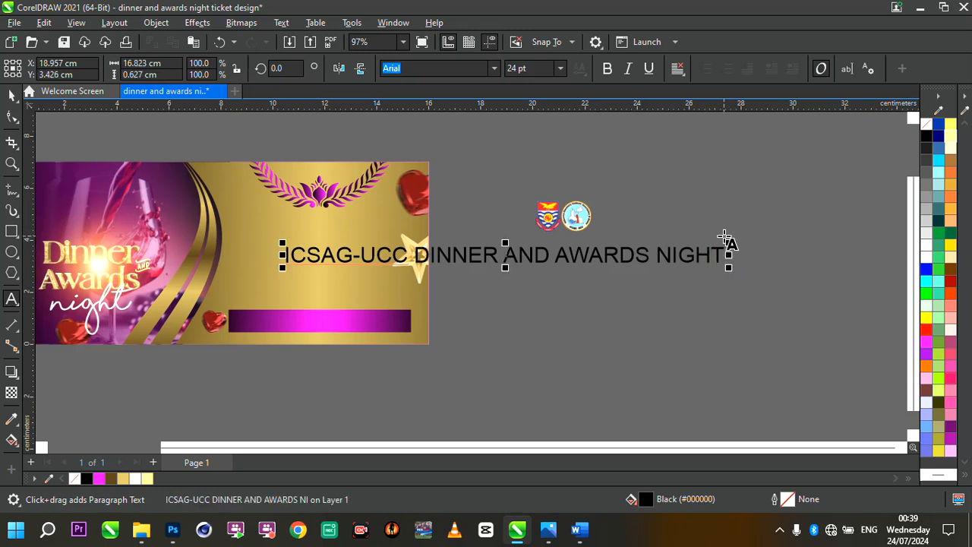
# - Scale the text down to about 5.5 cm wide and change its font to Tw Cen MT
pyautogui.moveTo(729, 245); pyautogui.dragTo(433, 254)
pyautogui.click(11, 94)
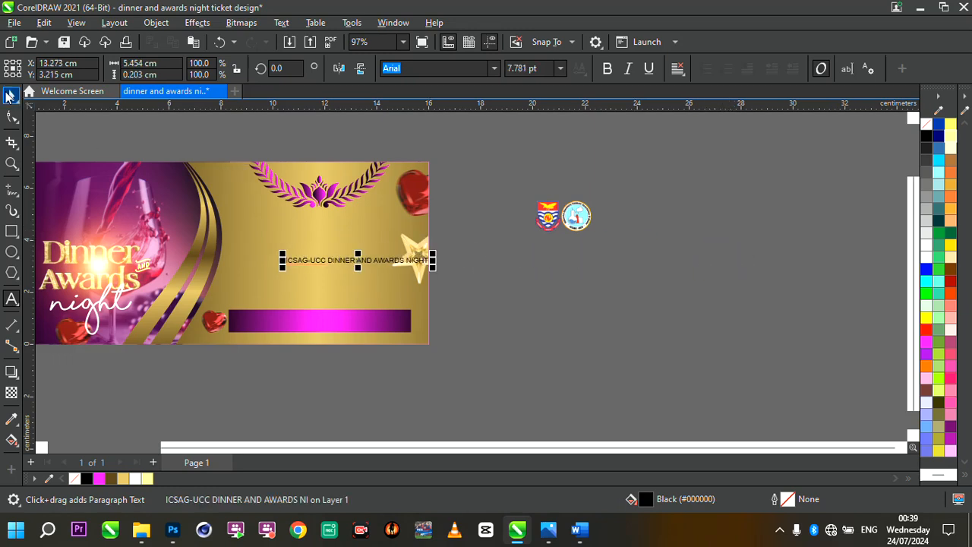
pyautogui.click(496, 72)
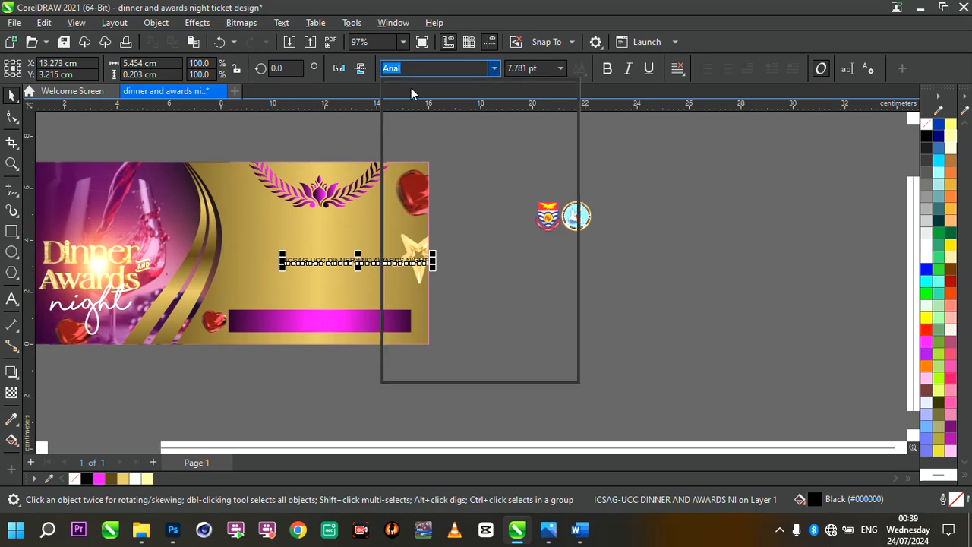
pyautogui.click(465, 148)
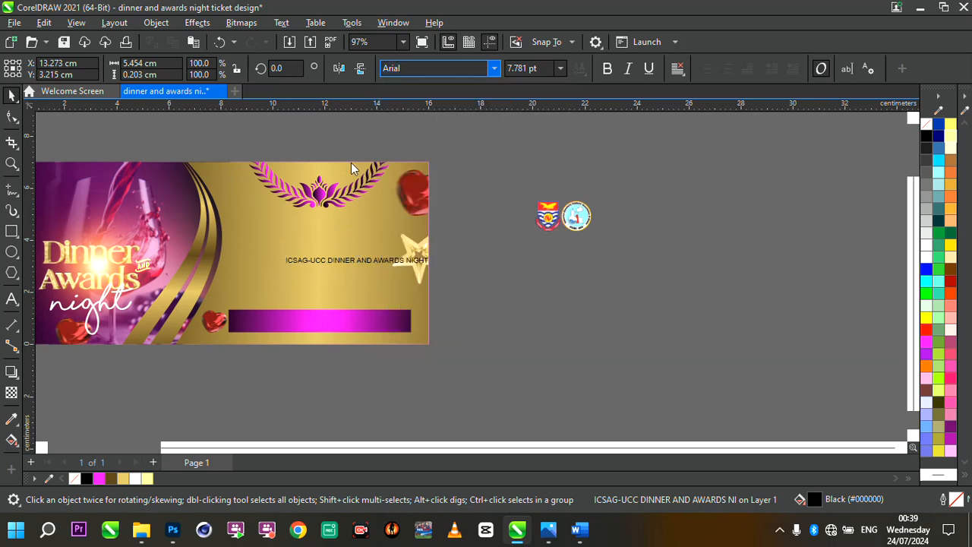
# - Move the text onto the gradient rectangle and colour it white
pyautogui.scroll(2, 352, 259)
pyautogui.moveTo(348, 274); pyautogui.dragTo(251, 390)
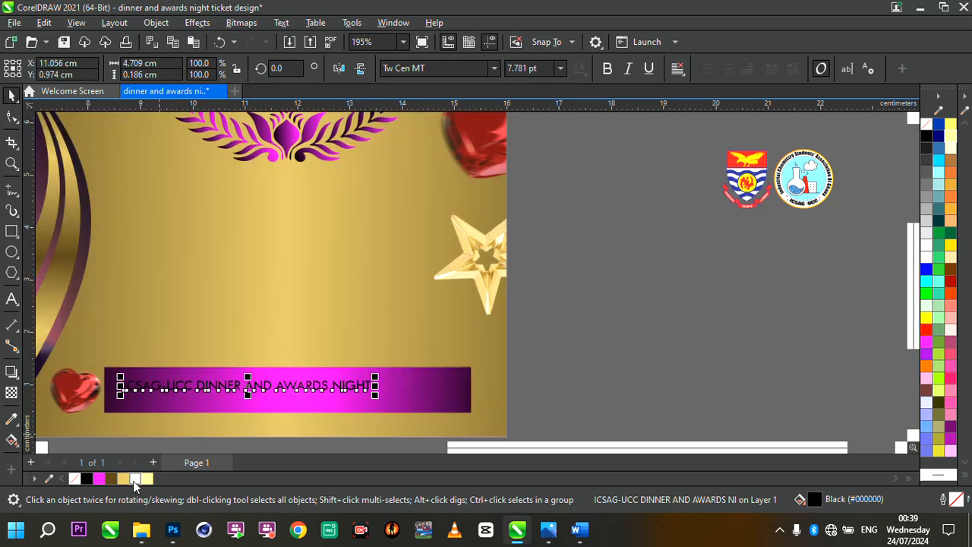
pyautogui.click(135, 479)
# - Make the text bold and enlarge it to about 6.3 cm wide
pyautogui.moveTo(374, 396); pyautogui.dragTo(447, 420)
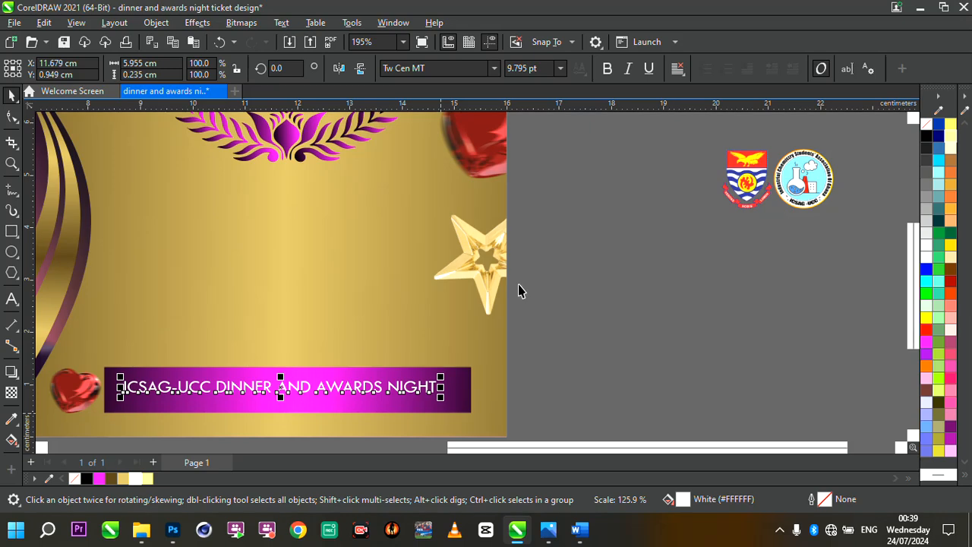
pyautogui.click(607, 73)
pyautogui.scroll(-3, 426, 329)
pyautogui.scroll(4, 325, 375)
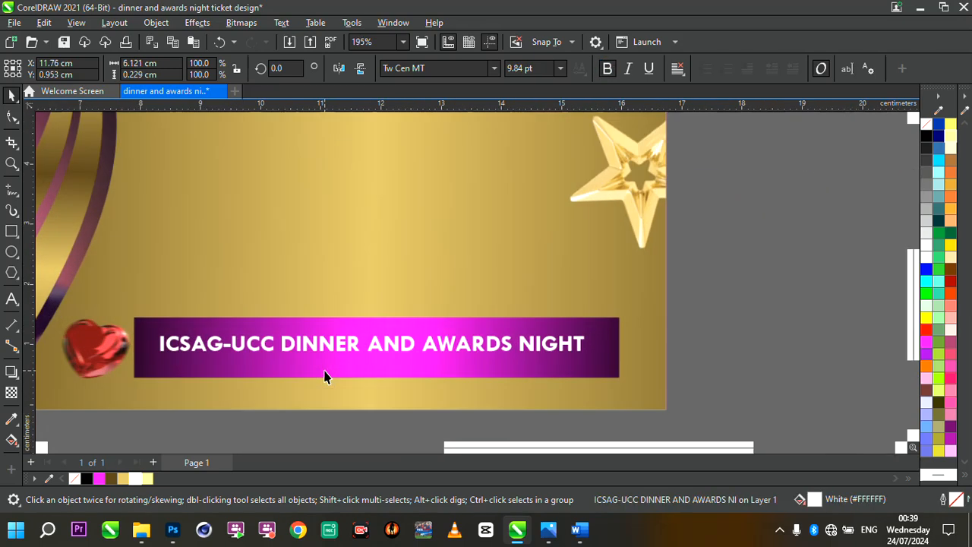
pyautogui.moveTo(591, 339); pyautogui.dragTo(555, 348)
pyautogui.scroll(-5, 555, 348)
pyautogui.scroll(2, 581, 347)
pyautogui.scroll(2, 582, 351)
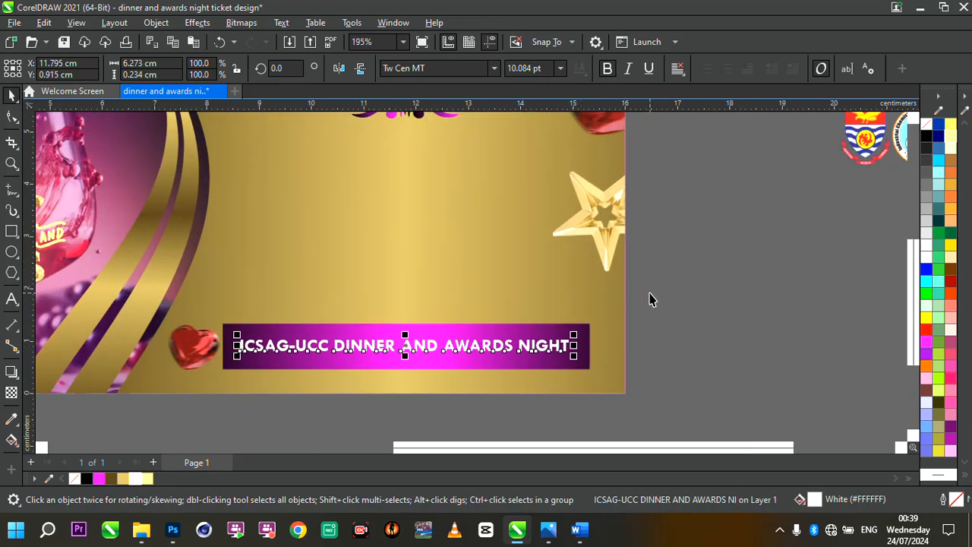
# - Center the text on the rectangle both horizontally and vertically
pyautogui.moveTo(648, 294); pyautogui.dragTo(204, 405)
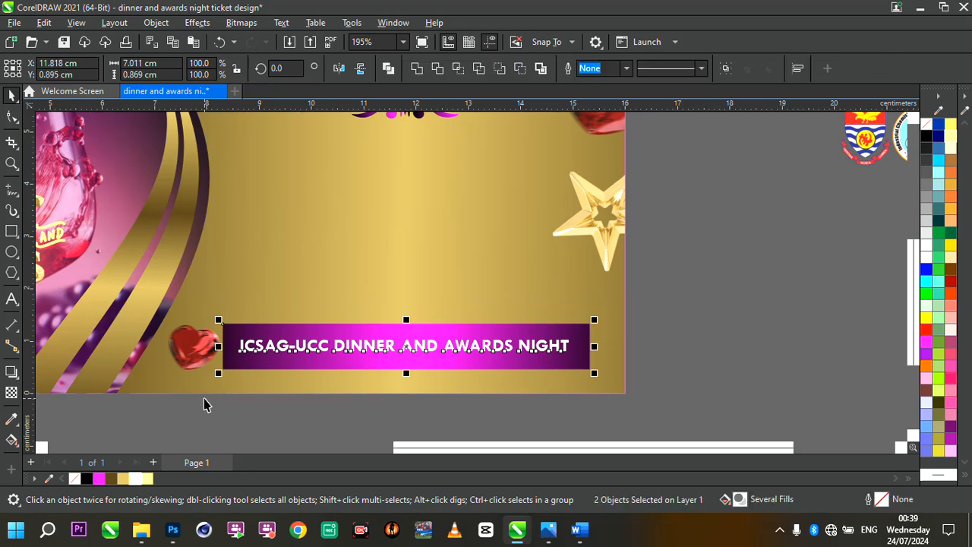
pyautogui.press('c')
pyautogui.press('e')
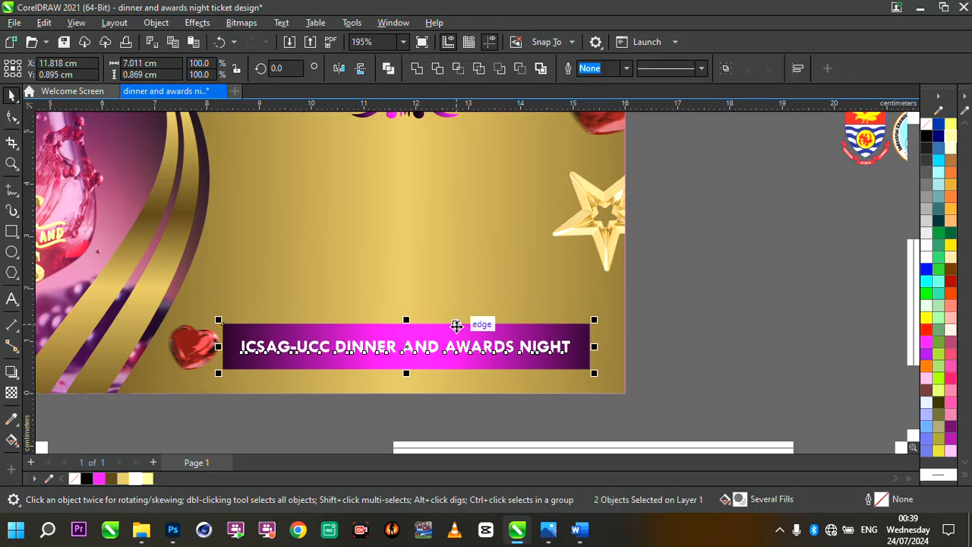
pyautogui.scroll(-3, 456, 326)
pyautogui.scroll(2, 558, 336)
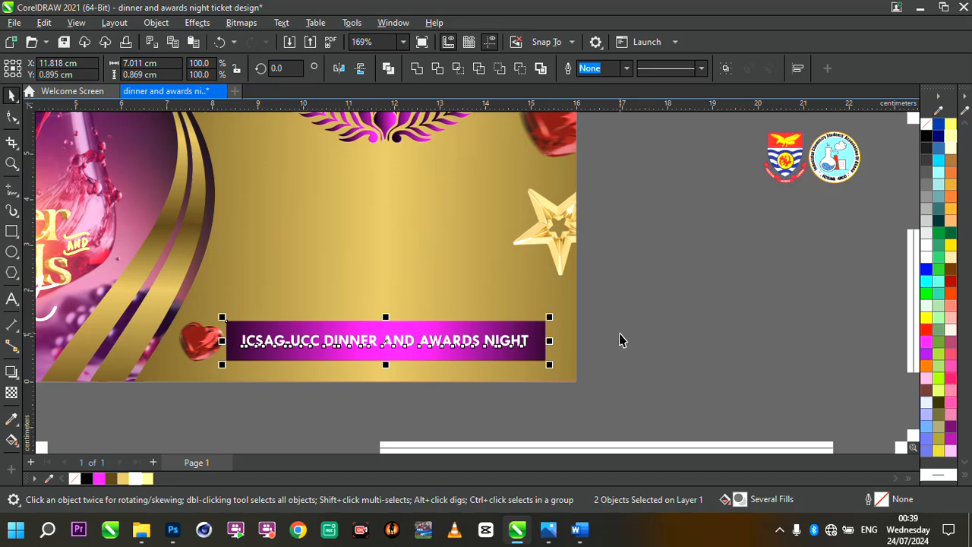
pyautogui.click(621, 339)
# - Reduce the gradient rectangle's height to about 0.64 cm
pyautogui.scroll(-3, 597, 326)
pyautogui.scroll(2, 598, 326)
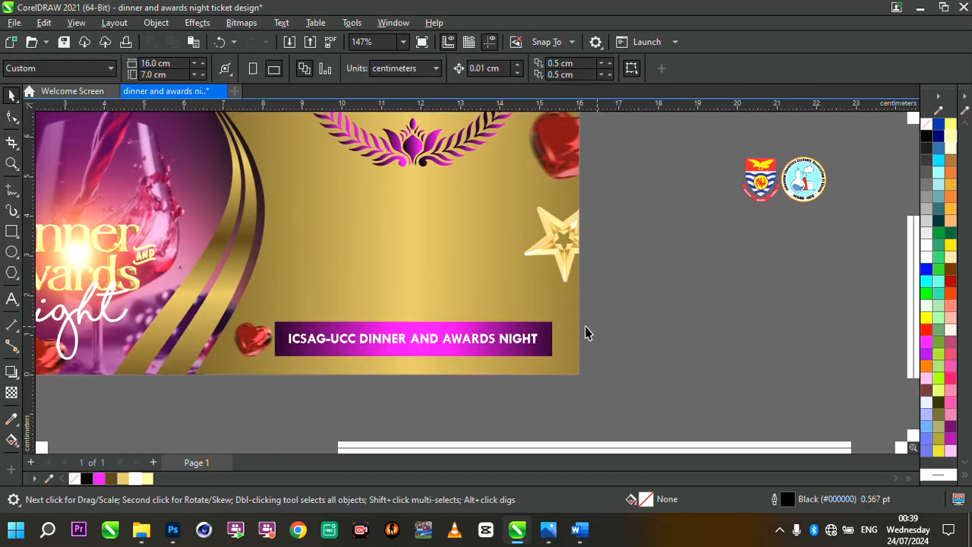
pyautogui.click(434, 334)
pyautogui.scroll(2, 434, 331)
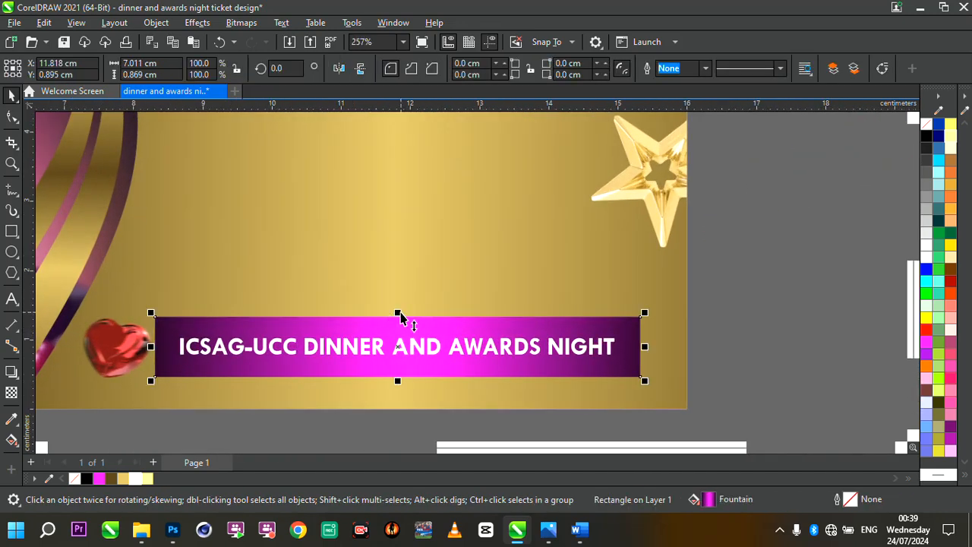
pyautogui.moveTo(400, 315); pyautogui.dragTo(397, 325)
pyautogui.scroll(-4, 399, 343)
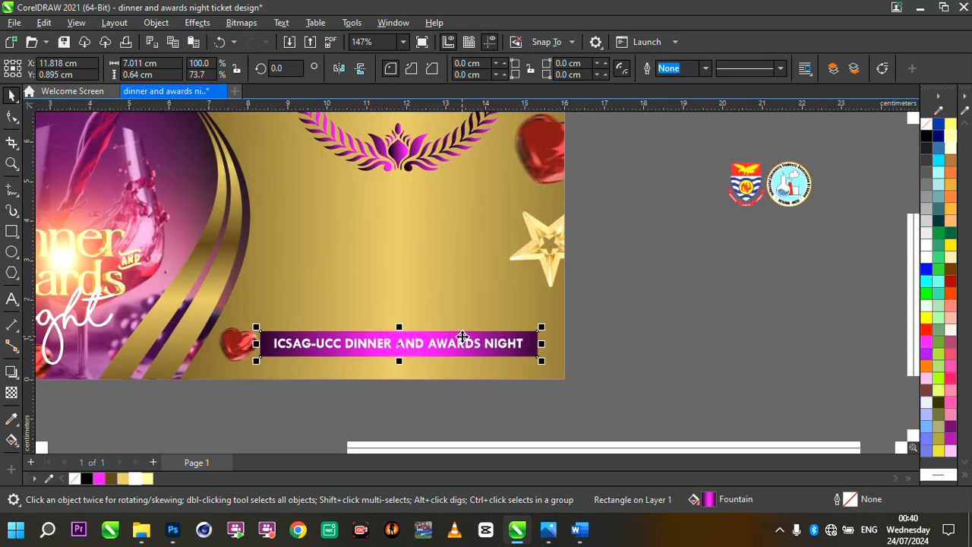
pyautogui.scroll(2, 462, 338)
pyautogui.scroll(-2, 477, 354)
pyautogui.scroll(1, 480, 356)
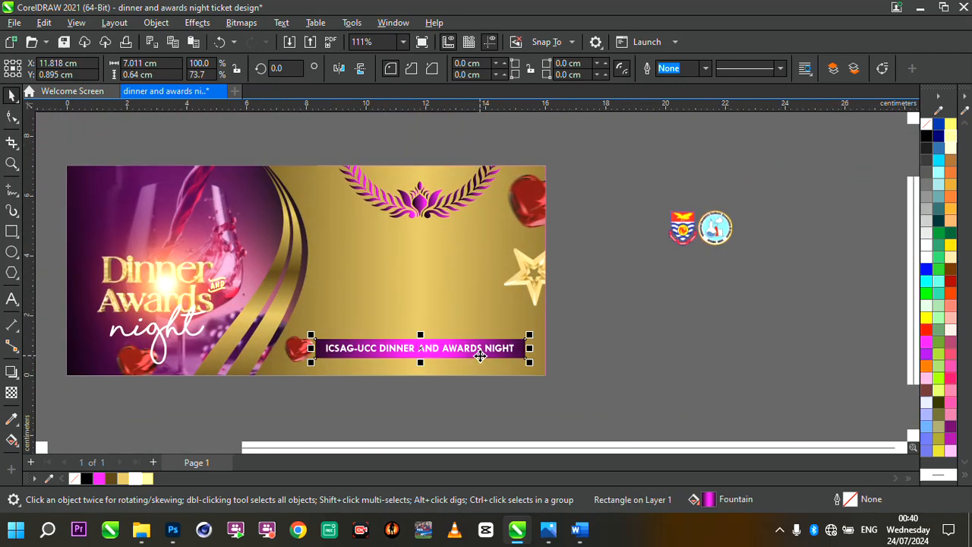
# - Move the logos image onto the ticket's upper left and scale it to about 1.3 x 0.7 cm
pyautogui.click(596, 342)
pyautogui.click(680, 230)
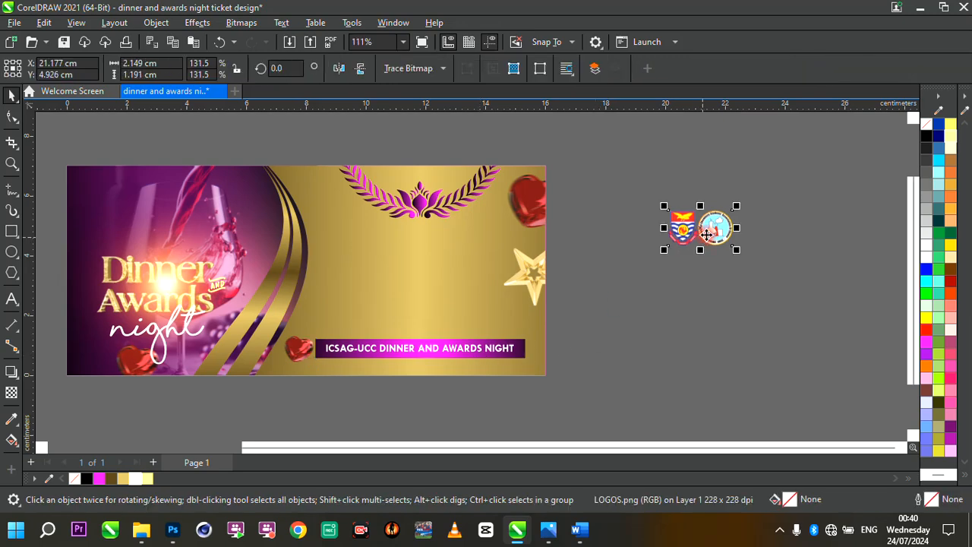
pyautogui.moveTo(164, 203); pyautogui.dragTo(145, 174)
pyautogui.scroll(2, 138, 182)
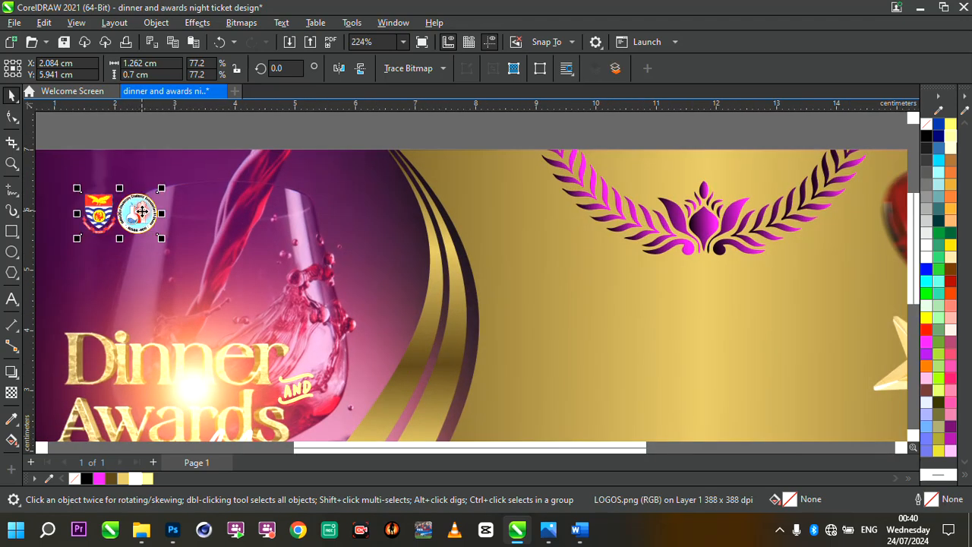
pyautogui.moveTo(141, 211); pyautogui.dragTo(162, 205)
pyautogui.scroll(-1, 161, 205)
pyautogui.scroll(2, 156, 194)
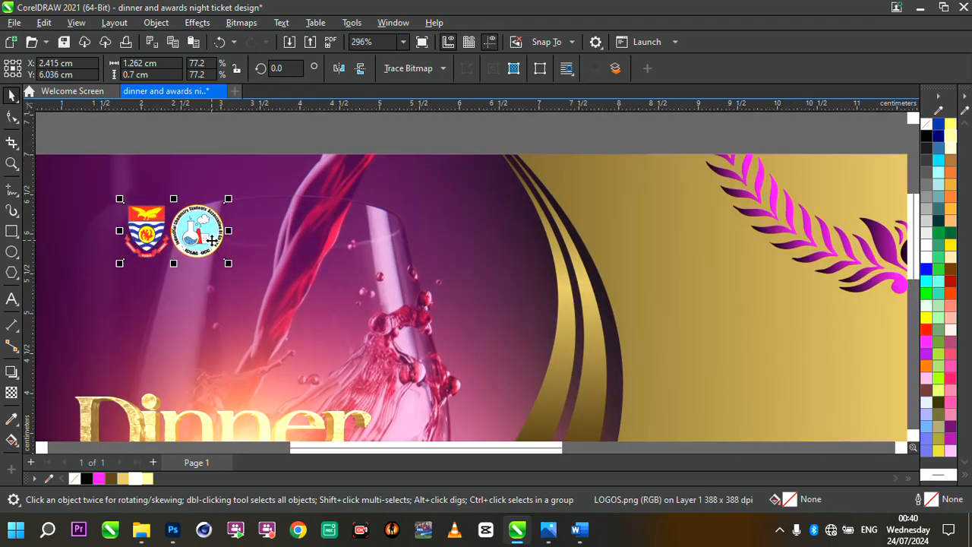
# - Nudge the logos slightly right within the ticket's upper left area
pyautogui.scroll(-4, 211, 240)
pyautogui.scroll(2, 199, 245)
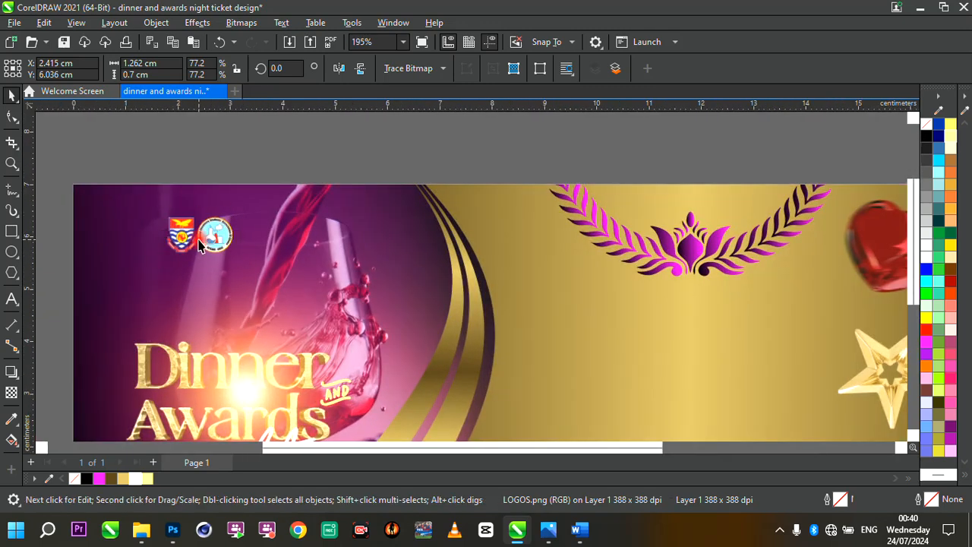
pyautogui.scroll(-5, 215, 242)
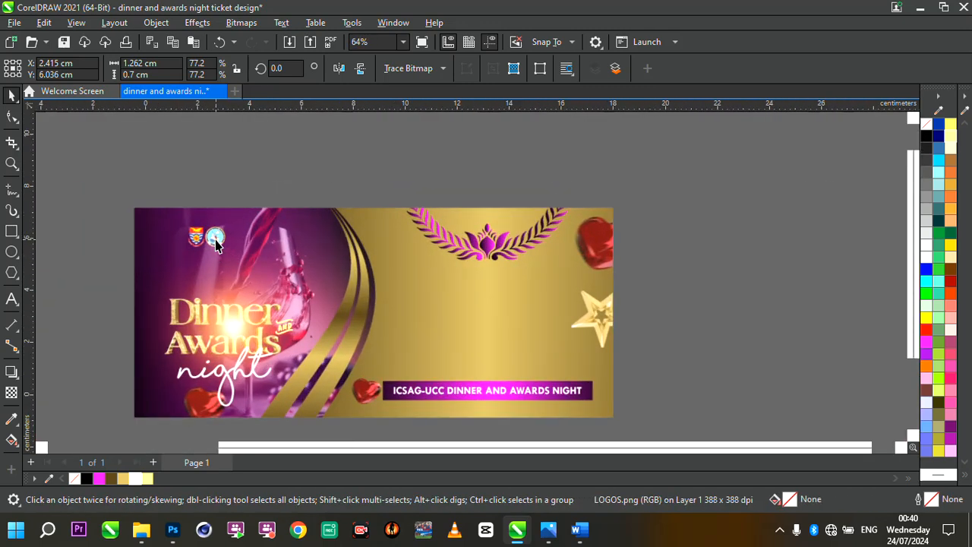
pyautogui.scroll(6, 216, 242)
pyautogui.moveTo(218, 236); pyautogui.dragTo(244, 234)
pyautogui.scroll(-4, 228, 236)
pyautogui.scroll(5, 226, 230)
pyautogui.scroll(-2, 234, 234)
pyautogui.scroll(1, 234, 234)
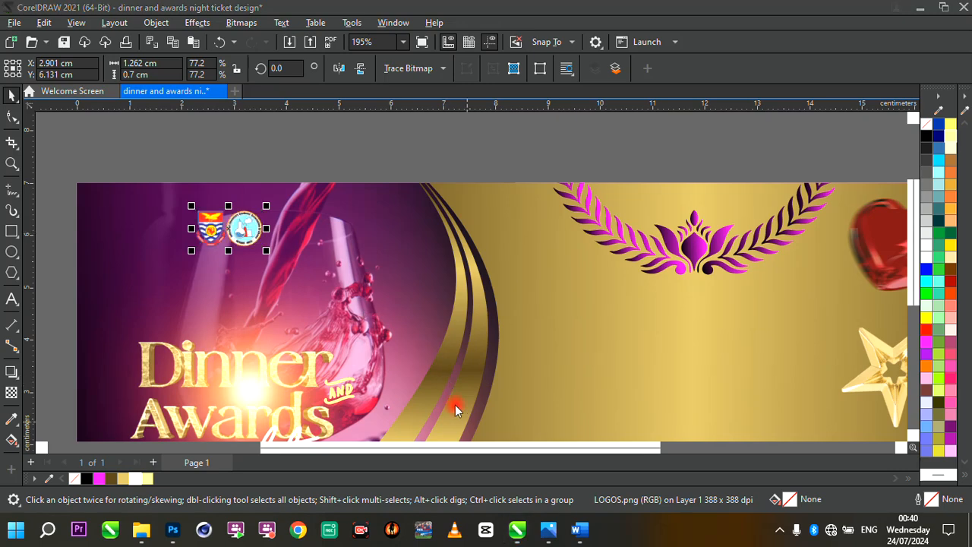
# - Bring the event details text over from the Word document and paste it onto the ticket's gold area
pyautogui.click(387, 217)
pyautogui.scroll(-1, 387, 221)
pyautogui.scroll(-2, 387, 220)
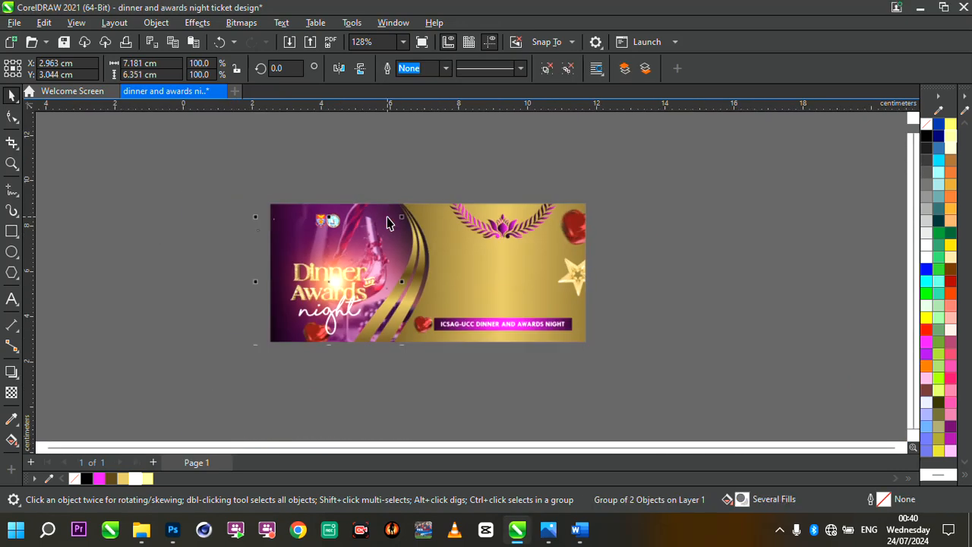
pyautogui.scroll(1, 461, 262)
pyautogui.scroll(1, 557, 302)
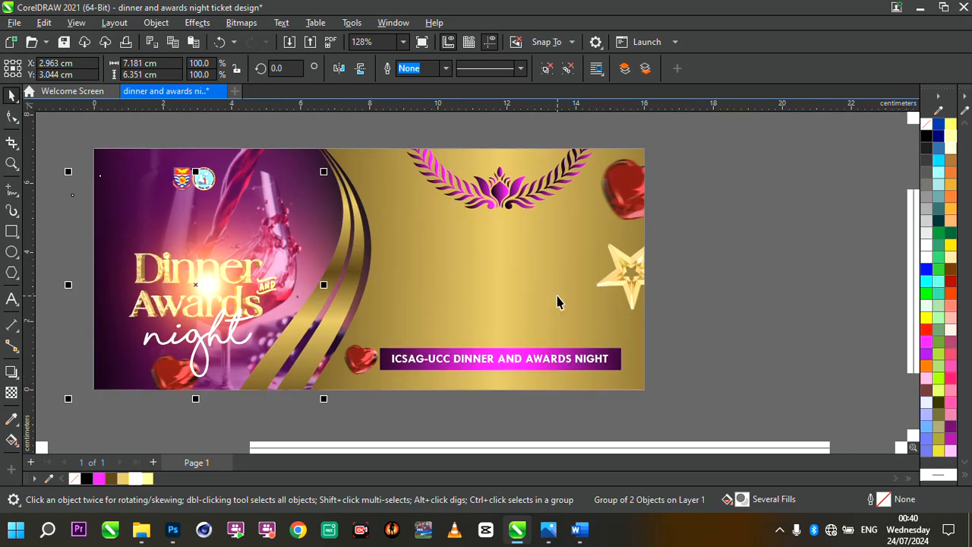
pyautogui.moveTo(579, 530)
pyautogui.click(608, 482)
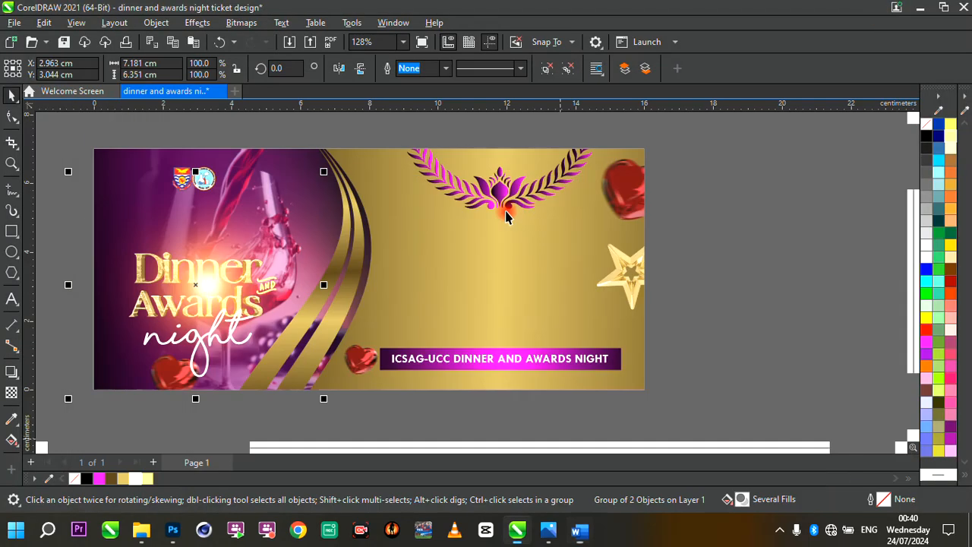
pyautogui.click(882, 13)
pyautogui.click(11, 300)
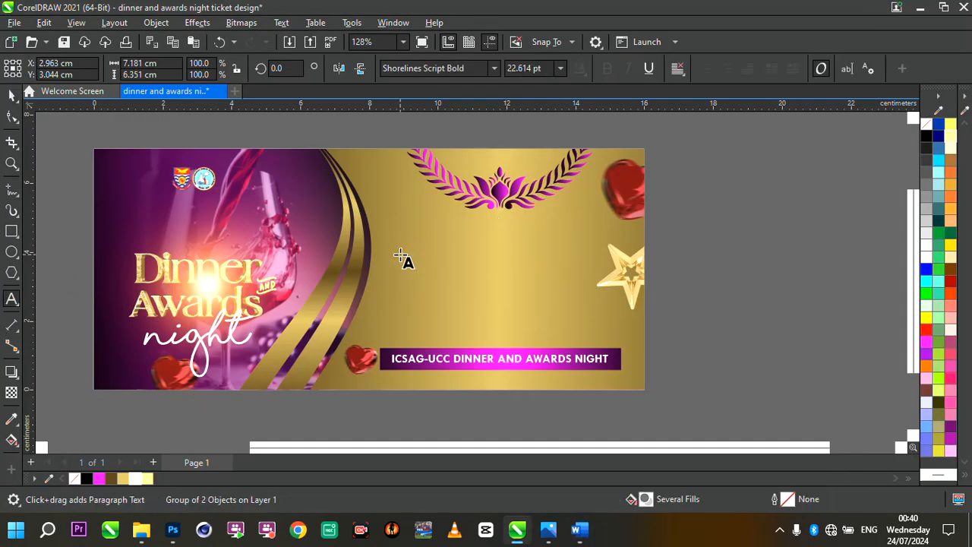
pyautogui.click(399, 249)
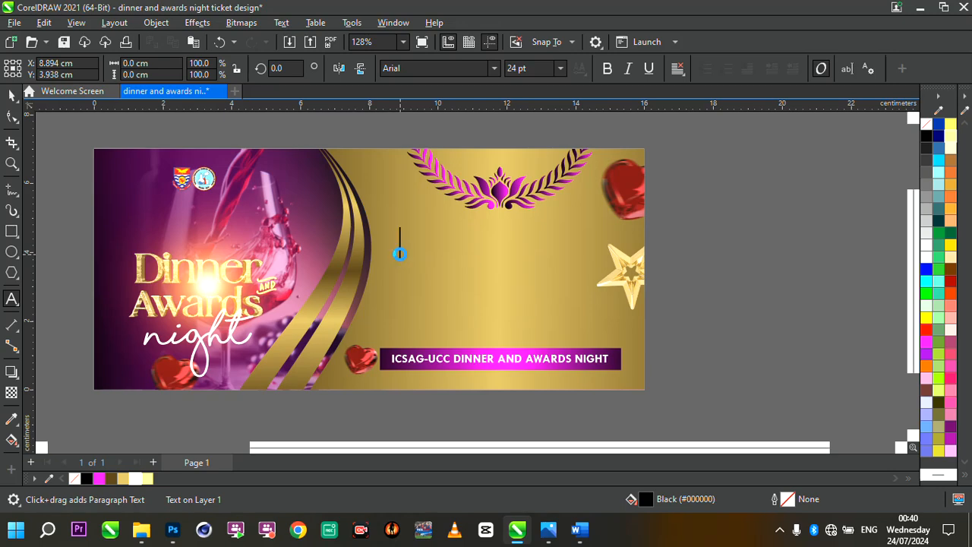
pyautogui.hotkey('ctrl', 'v')
# - Resize the pasted text frame to about 8.9 x 4.3 cm so it sits on the gold area
pyautogui.scroll(-4, 505, 262)
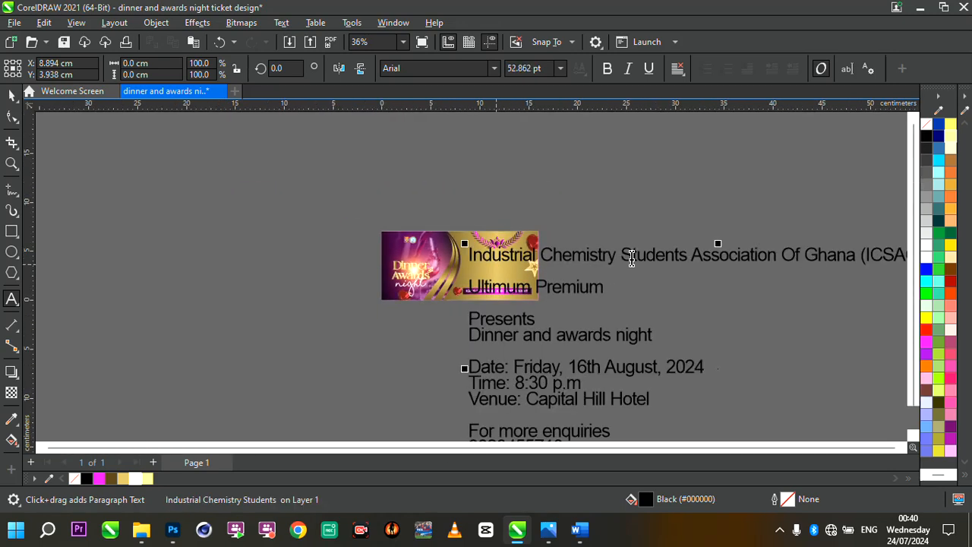
pyautogui.scroll(-3, 461, 264)
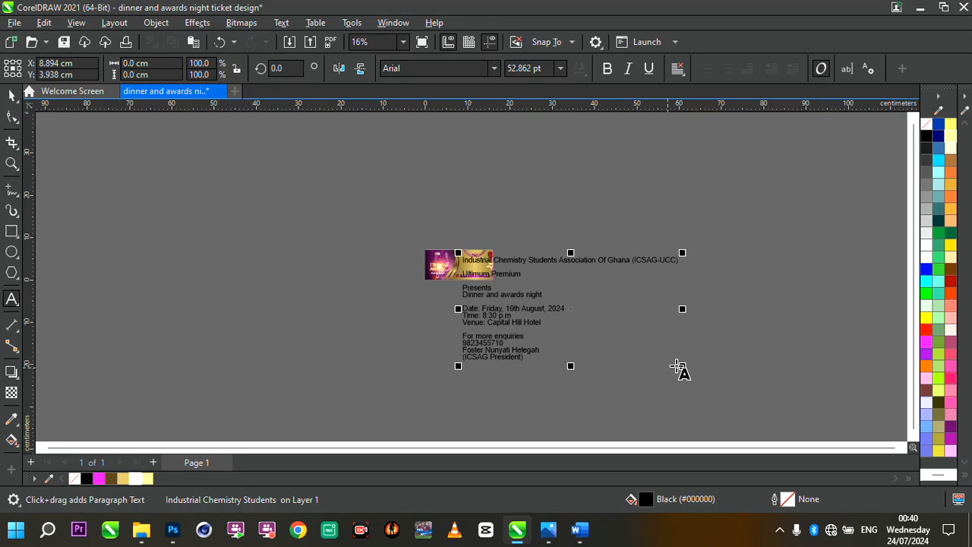
pyautogui.moveTo(683, 366); pyautogui.dragTo(498, 275)
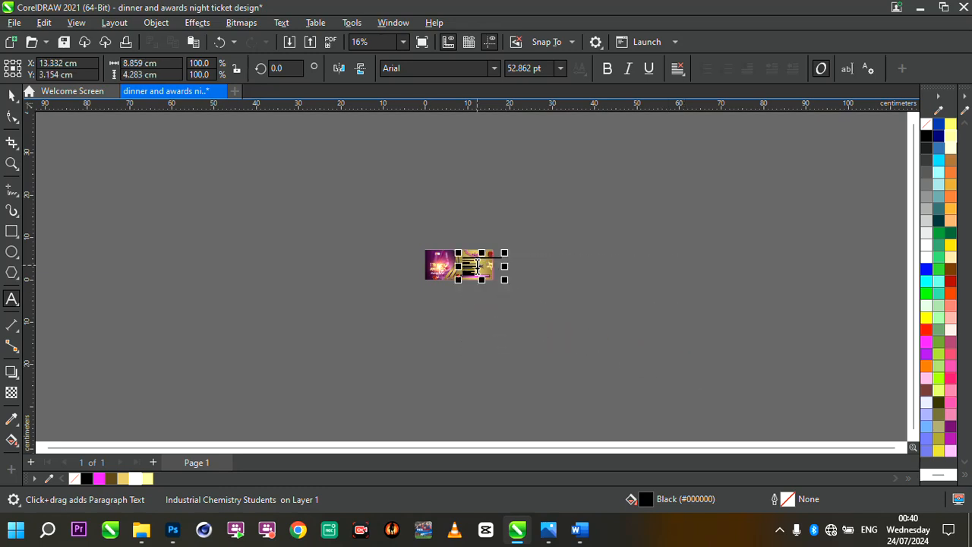
pyautogui.scroll(3, 477, 266)
pyautogui.scroll(6, 477, 266)
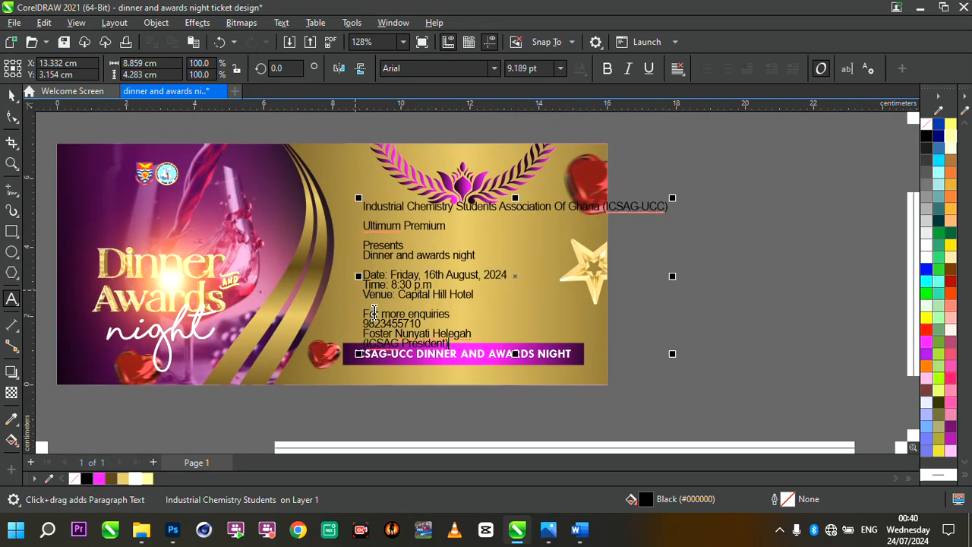
# - Delete the enquiries, phone number and president lines from the pasted event text
pyautogui.moveTo(367, 313); pyautogui.dragTo(481, 364)
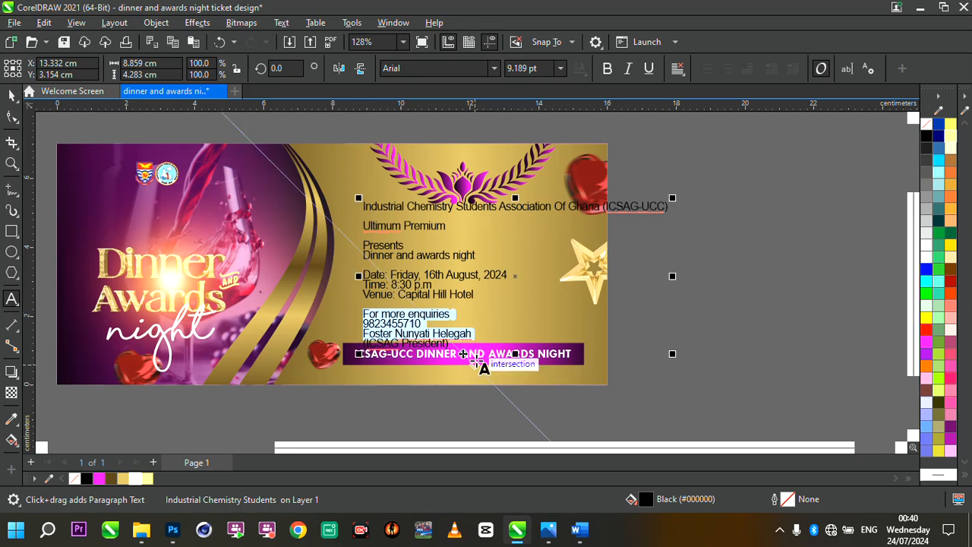
pyautogui.press('Delete')
pyautogui.press('Delete')
pyautogui.press('Delete')
pyautogui.press('Delete')
pyautogui.press('Delete')
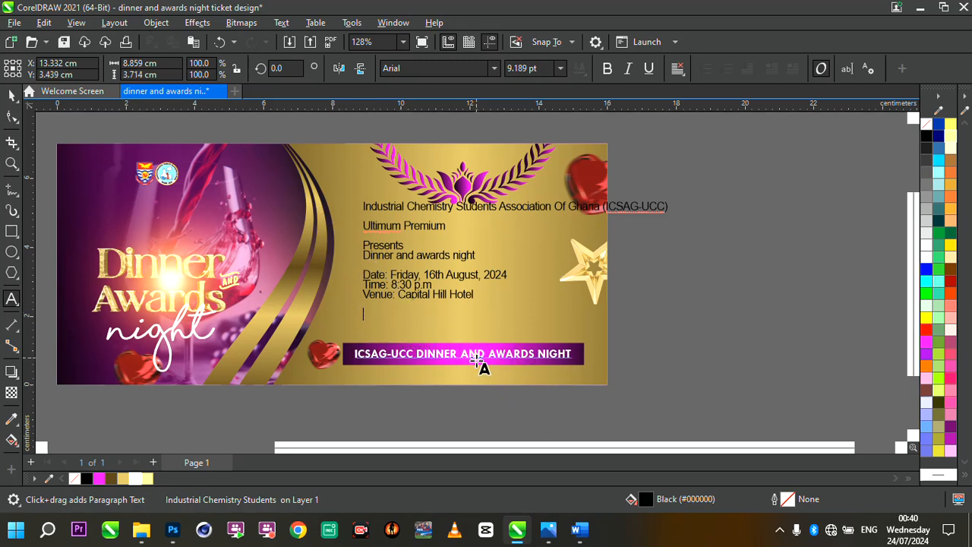
pyautogui.press('Escape')
# - Cut the association name line and paste it as separate text beneath the logos at upper left
pyautogui.moveTo(365, 207); pyautogui.dragTo(723, 213)
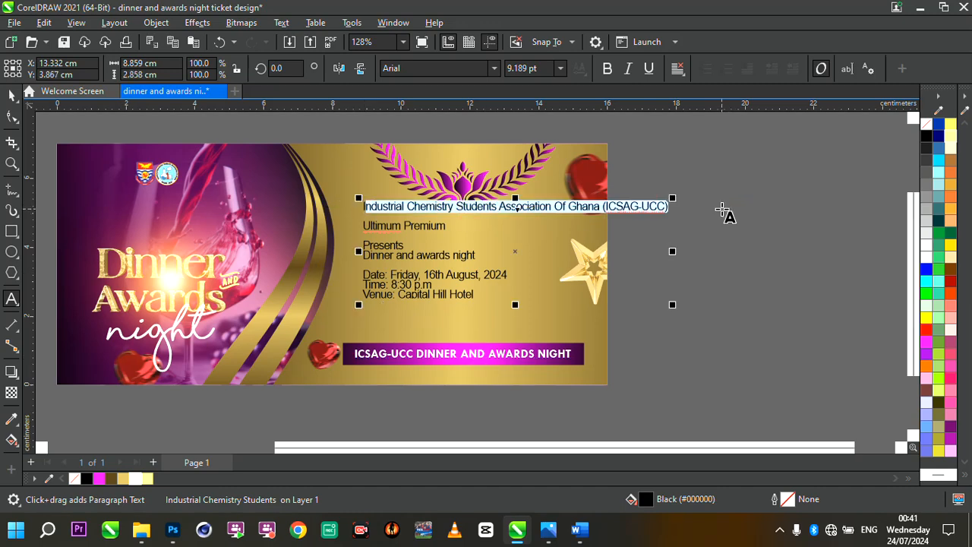
pyautogui.click(670, 207)
pyautogui.scroll(2, 670, 207)
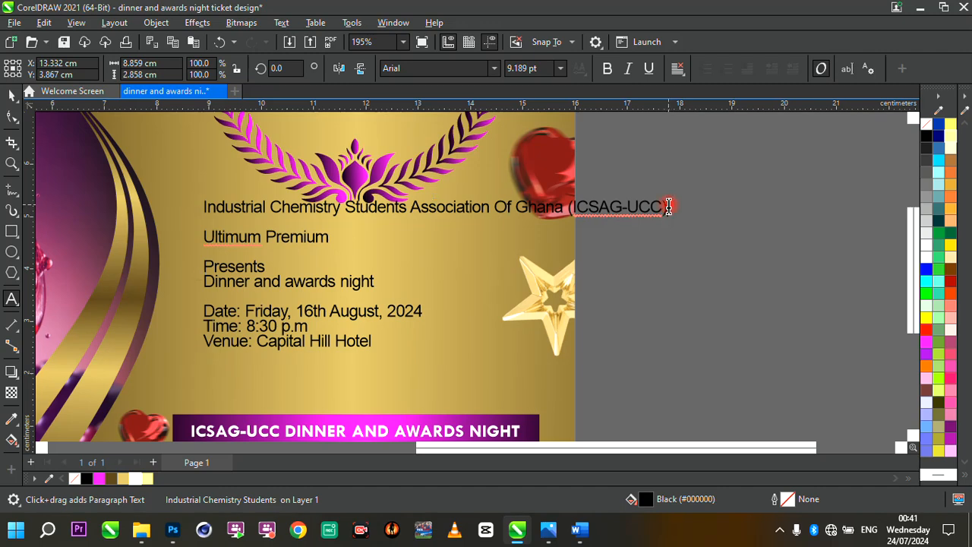
pyautogui.tripleClick(198, 210)
pyautogui.hotkey('ctrl', 'c')
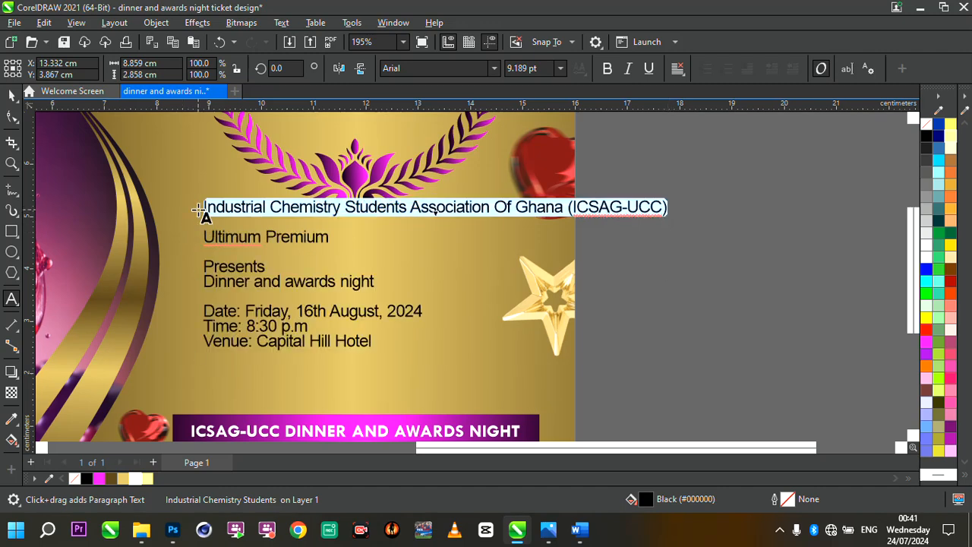
pyautogui.press('Delete')
pyautogui.scroll(-3, 578, 271)
pyautogui.scroll(1, 271, 227)
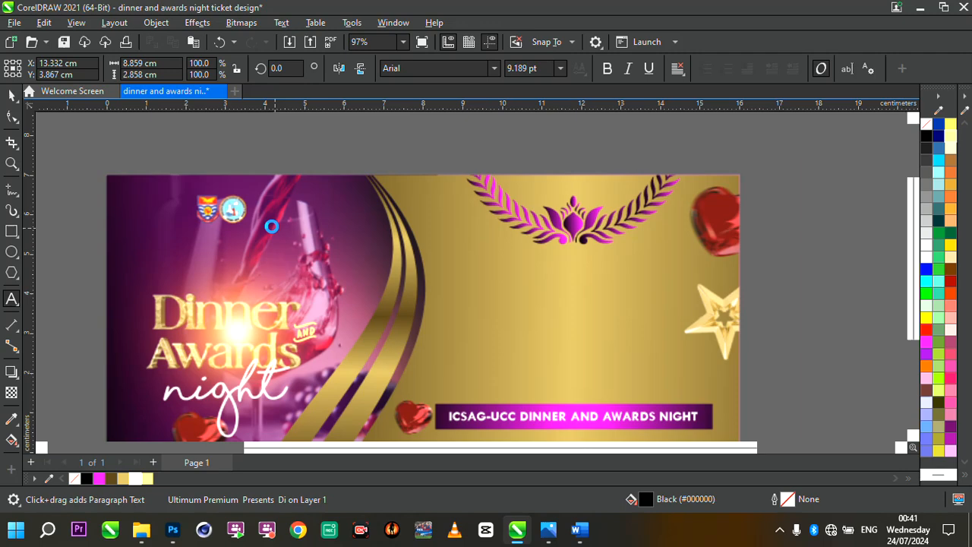
pyautogui.click(177, 234)
pyautogui.hotkey('ctrl', 'v')
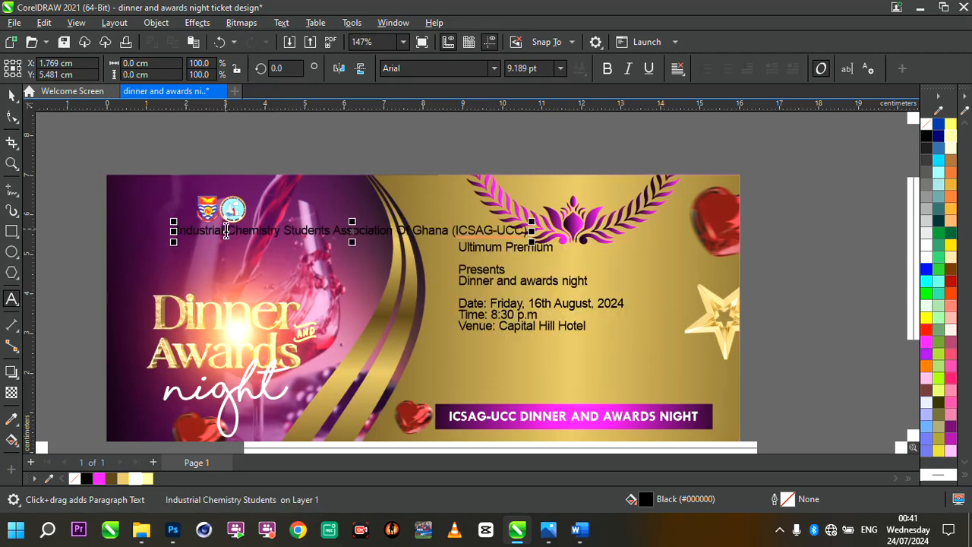
# - Break the association name into three lines after 'Chemistry' and after 'Ghana'
pyautogui.scroll(1, 342, 240)
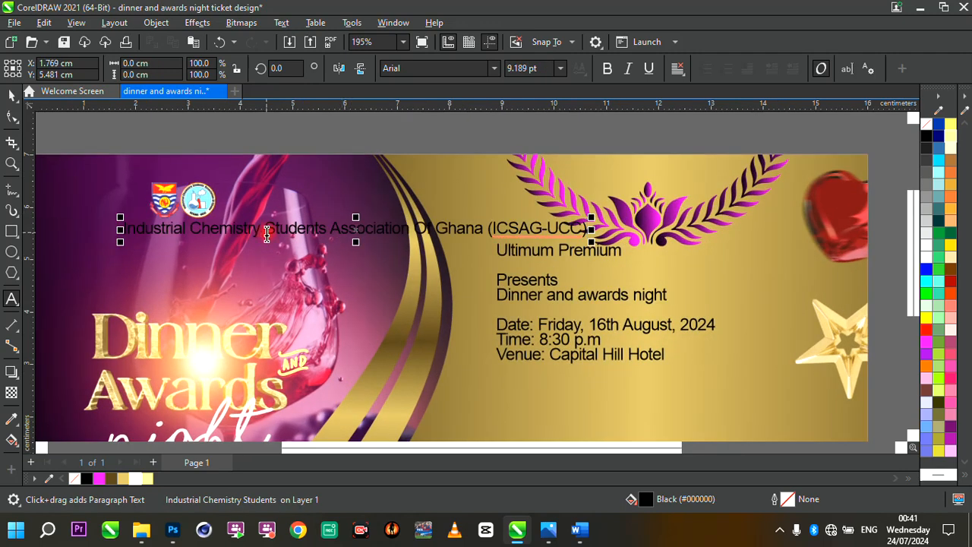
pyautogui.click(267, 234)
pyautogui.press('Return')
pyautogui.click(279, 243)
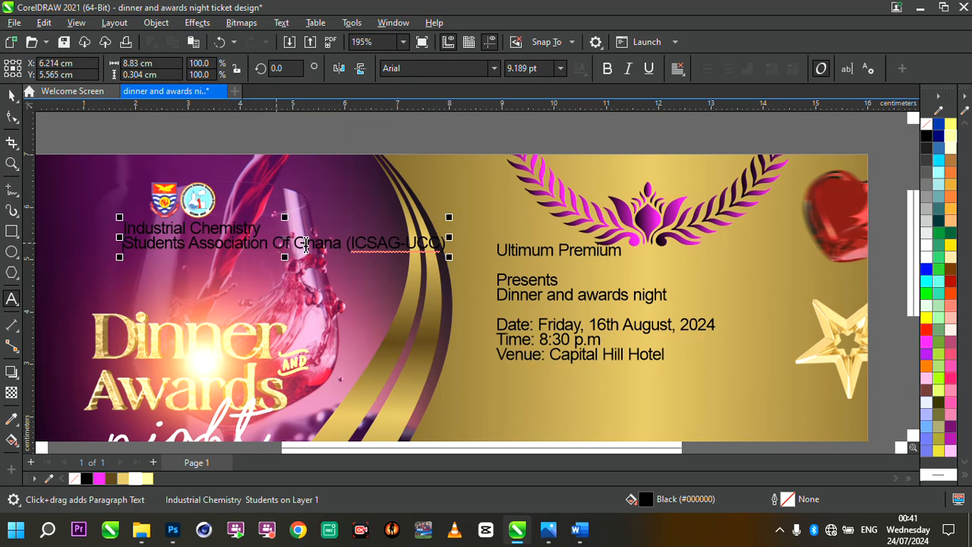
pyautogui.click(345, 243)
pyautogui.press('Return')
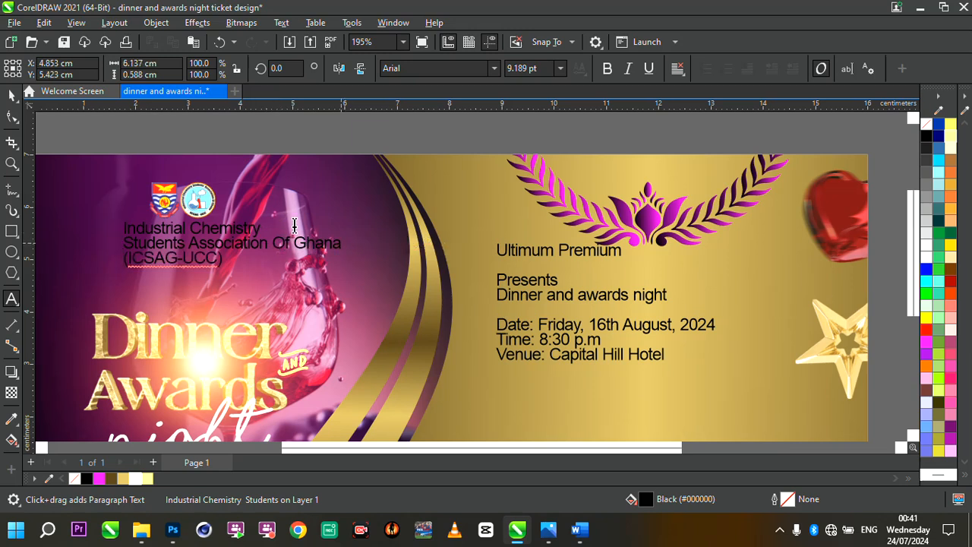
# - Change the association name text's font to Tw Cen MT
pyautogui.click(12, 94)
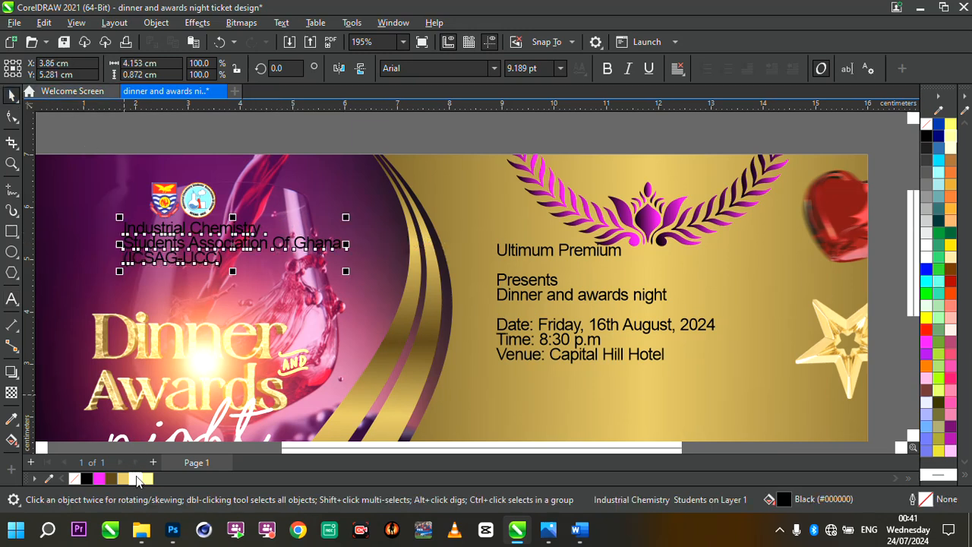
pyautogui.click(495, 69)
pyautogui.click(450, 121)
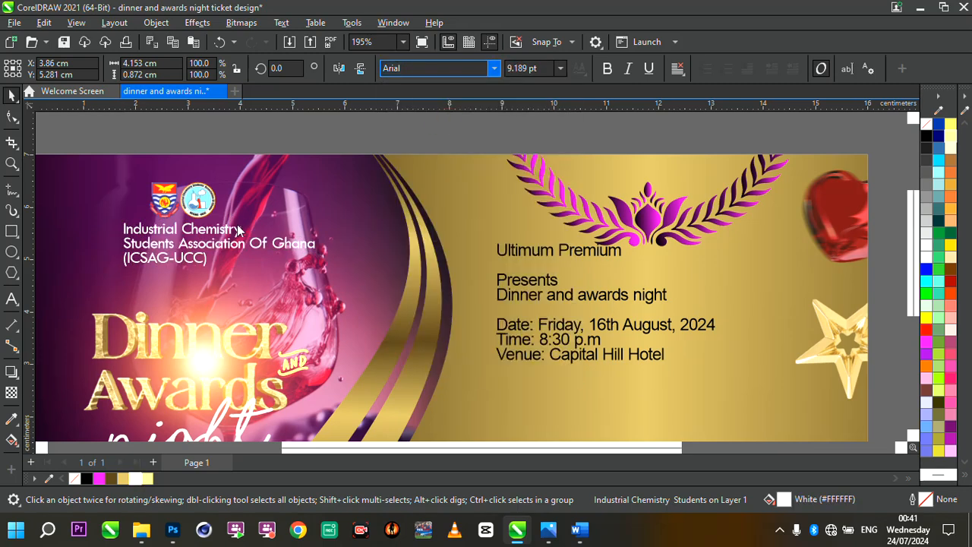
# - Set the 'Industrial Chemistry' line to 12 pt
pyautogui.moveTo(242, 244); pyautogui.dragTo(107, 227)
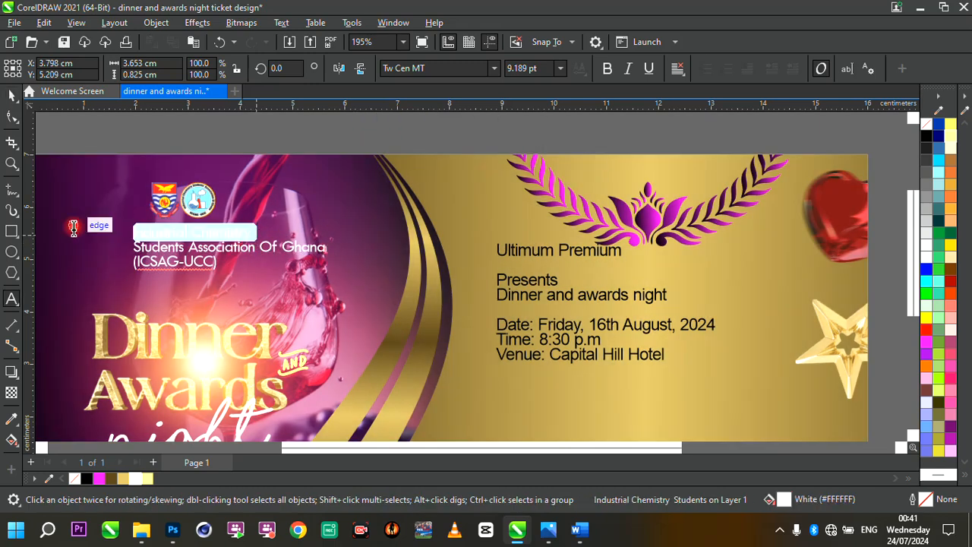
pyautogui.click(561, 70)
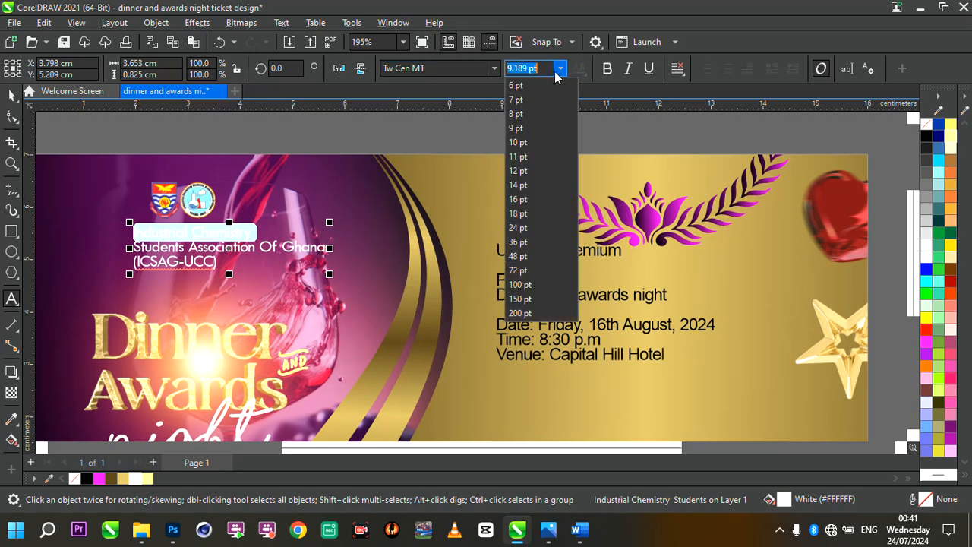
pyautogui.click(522, 172)
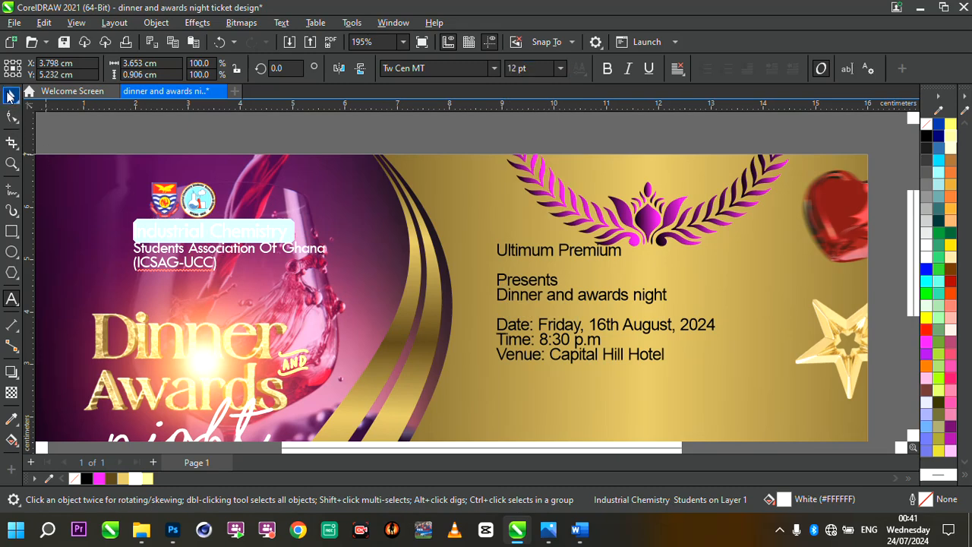
pyautogui.click(7, 94)
# - Select the logos and association name together and move them slightly left
pyautogui.click(254, 119)
pyautogui.scroll(-5, 297, 215)
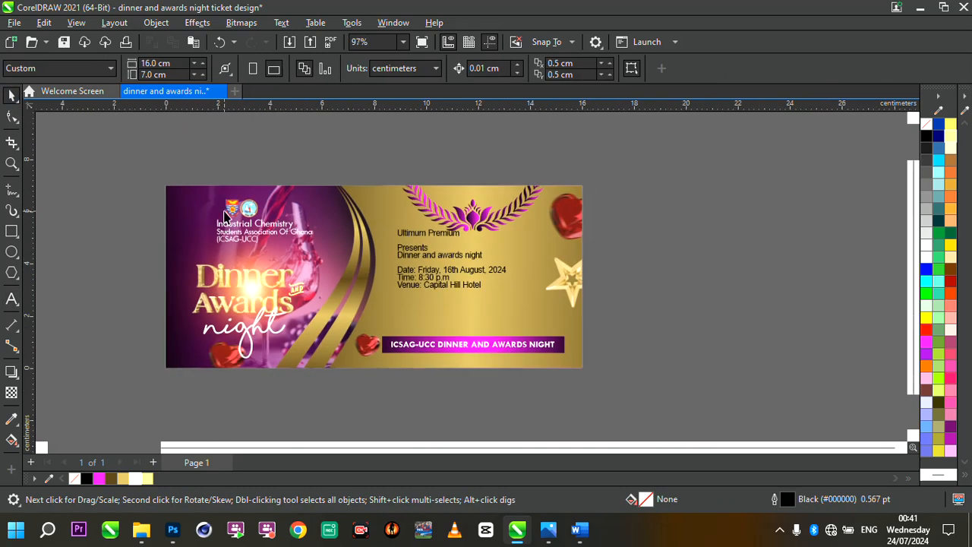
pyautogui.scroll(4, 225, 211)
pyautogui.moveTo(171, 149); pyautogui.dragTo(396, 303)
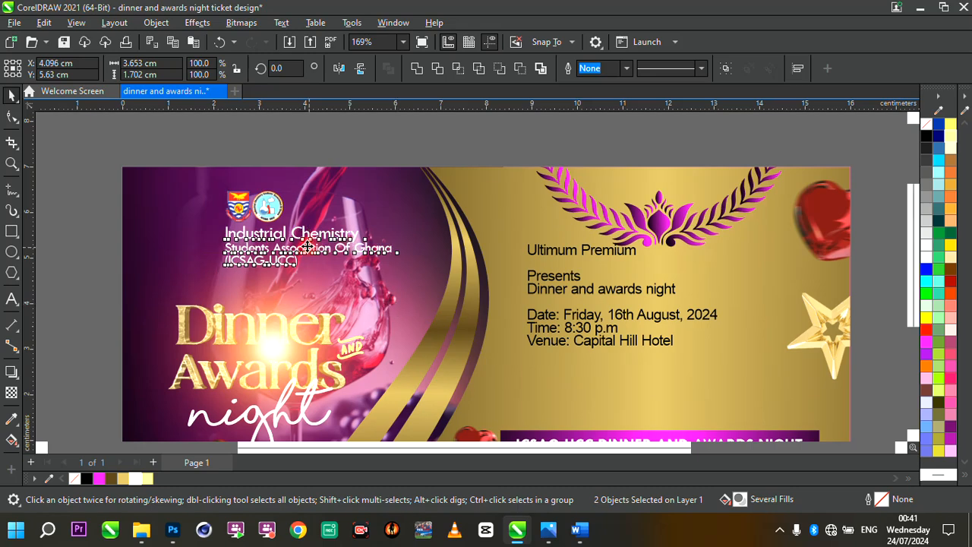
pyautogui.moveTo(310, 254); pyautogui.dragTo(273, 251)
# - Move the event details text block down toward the banner
pyautogui.scroll(-3, 274, 251)
pyautogui.scroll(2, 411, 295)
pyautogui.scroll(-4, 411, 295)
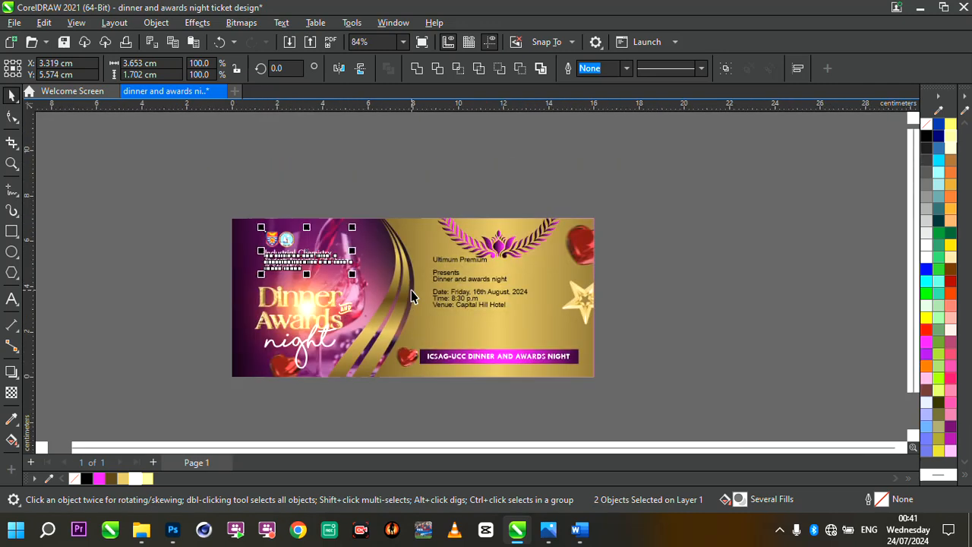
pyautogui.scroll(4, 584, 359)
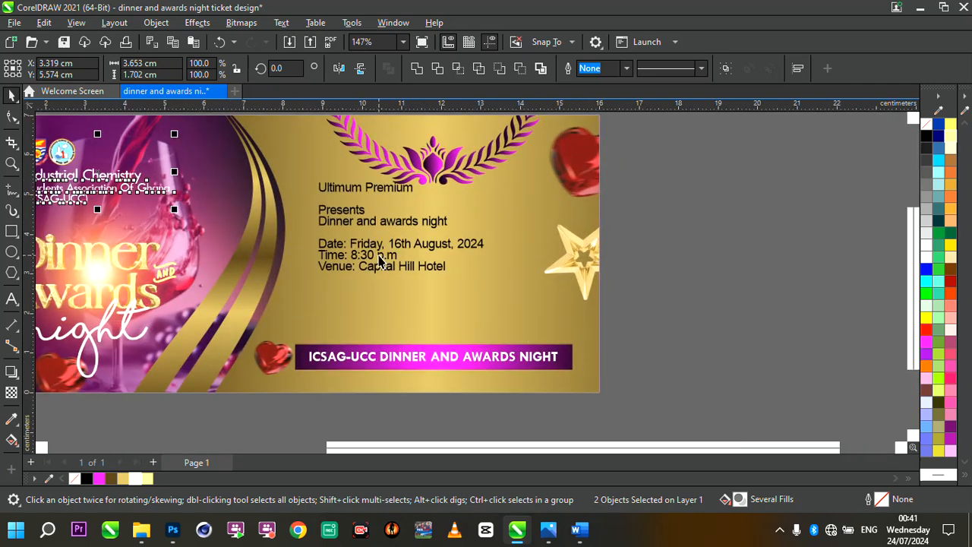
pyautogui.moveTo(379, 257); pyautogui.dragTo(368, 317)
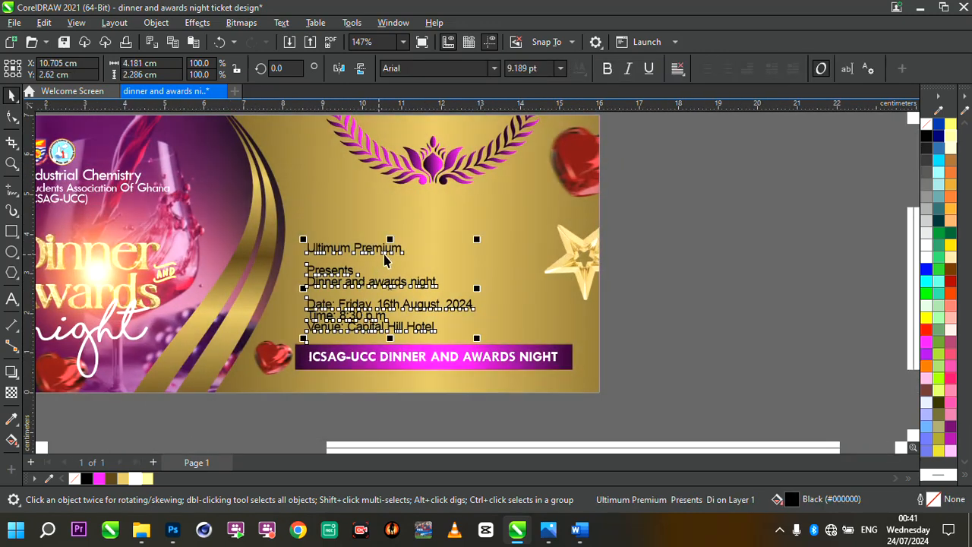
# - Delete the 'Ultimum Premium' line from the event details text
pyautogui.doubleClick(388, 253)
pyautogui.hotkey('shift', 'Home')
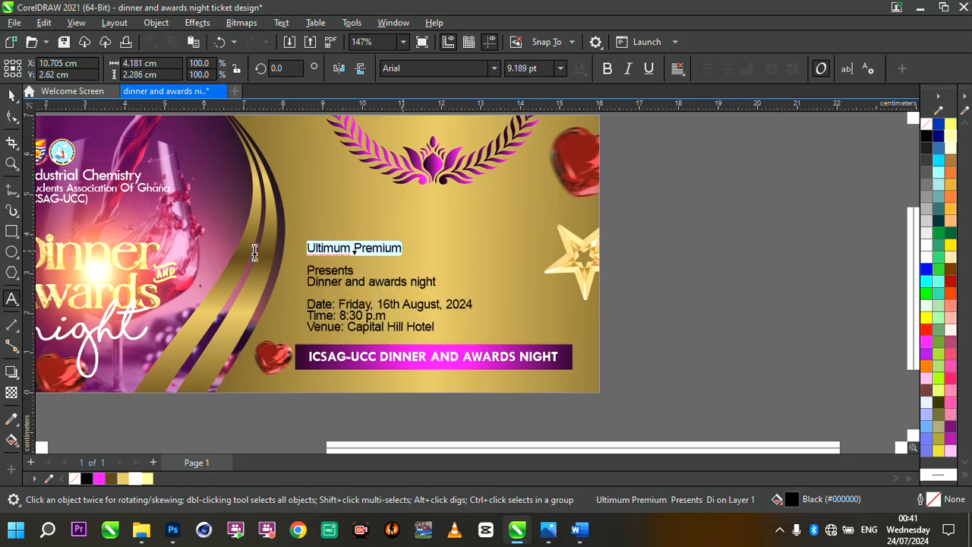
pyautogui.press('BackSpace')
pyautogui.press('Escape')
# - Delete the 'Presents' and 'Dinner and awards night' lines, leaving date, time and venue
pyautogui.scroll(2, 323, 299)
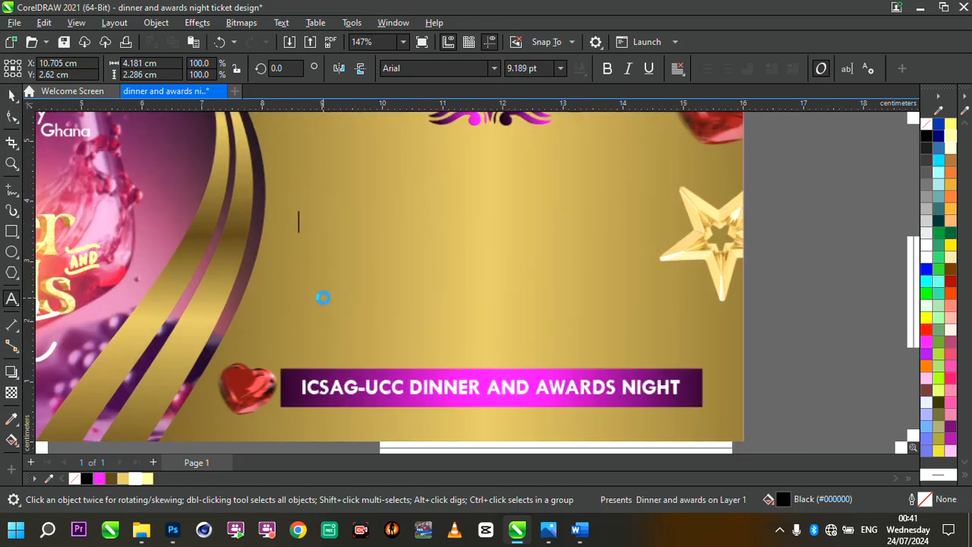
pyautogui.click(375, 259)
pyautogui.hotkey('shift', 'Home')
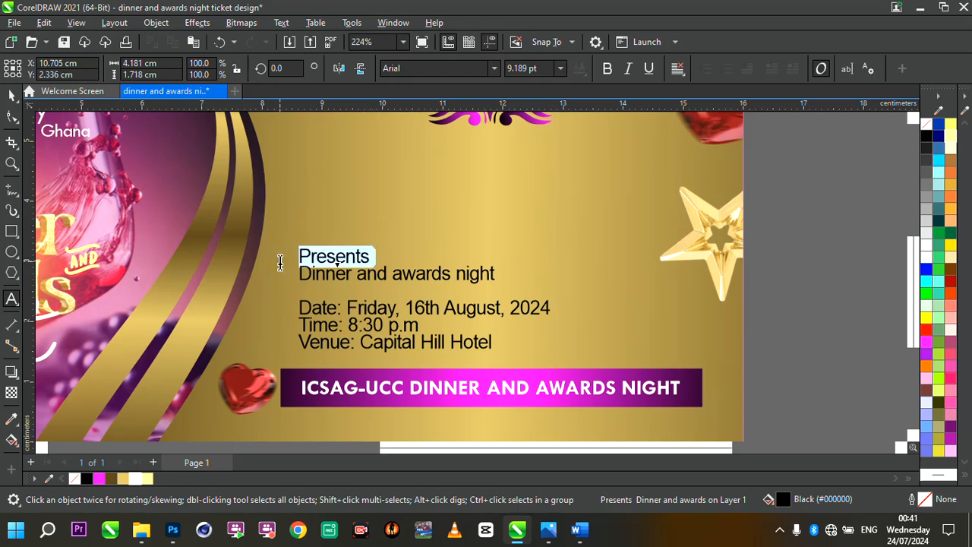
pyautogui.press('Delete')
pyautogui.press('Delete')
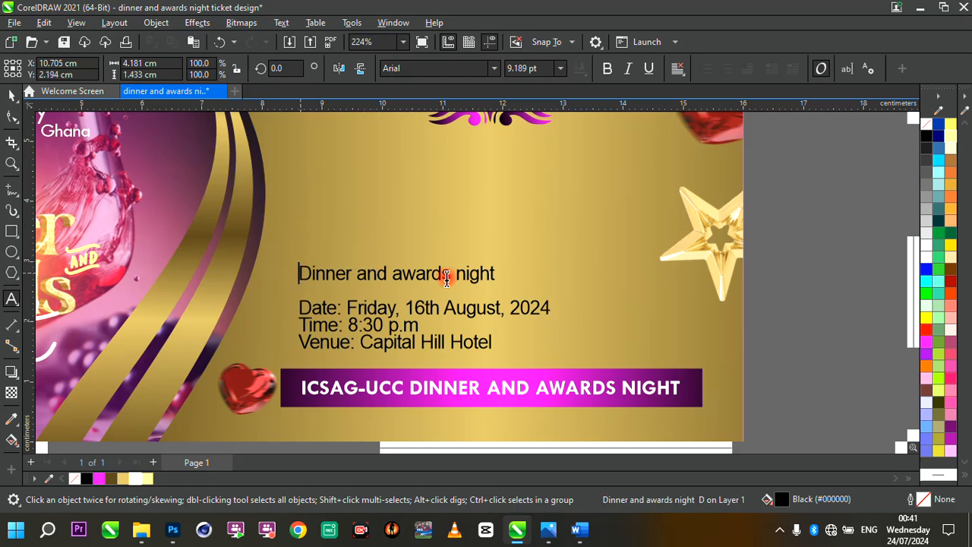
pyautogui.keyDown('shift'); pyautogui.click(516, 275); pyautogui.keyUp('shift')
pyautogui.press('Delete')
pyautogui.scroll(-3, 520, 277)
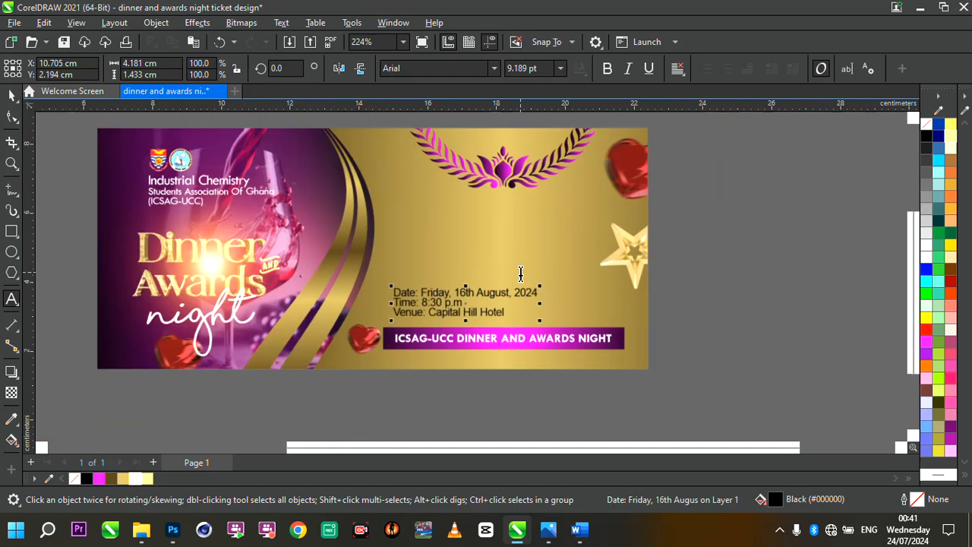
# - Delete 'Friday,' from the date line of the event details text
pyautogui.scroll(4, 185, 264)
pyautogui.scroll(-4, 185, 264)
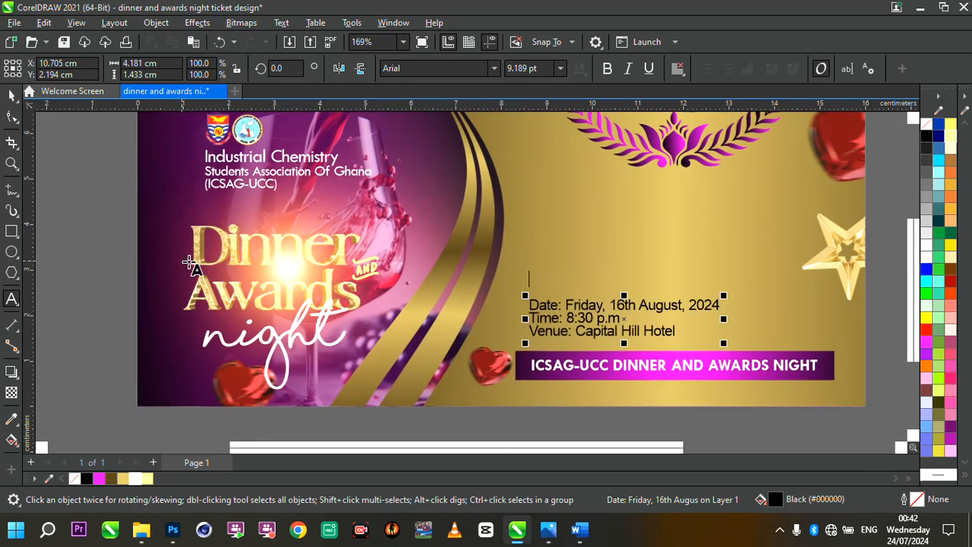
pyautogui.scroll(1, 373, 299)
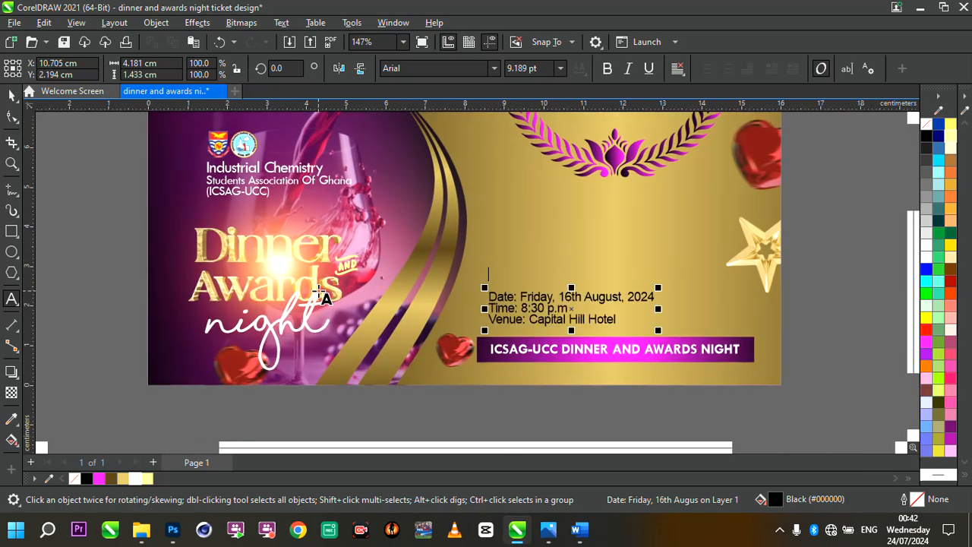
pyautogui.scroll(-2, 325, 296)
pyautogui.scroll(4, 550, 314)
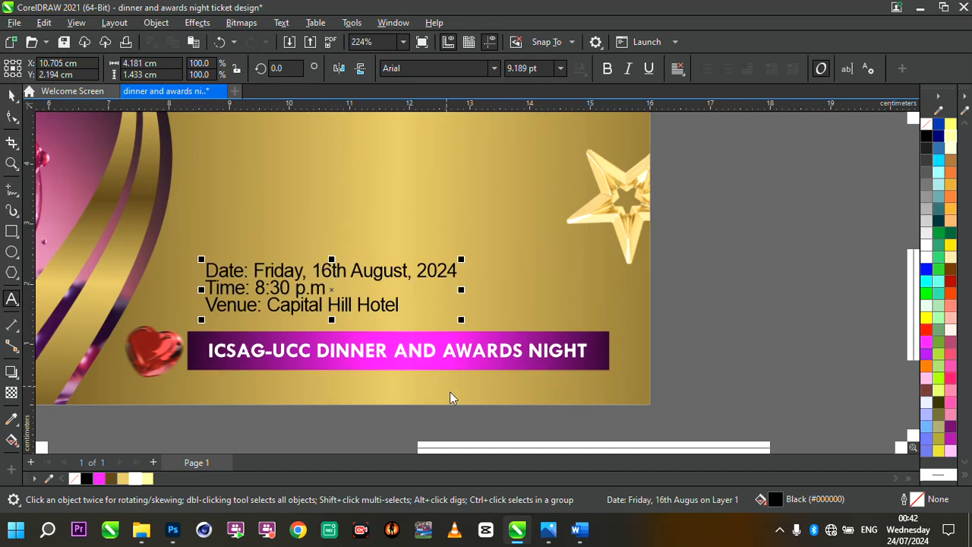
pyautogui.click(325, 319)
pyautogui.moveTo(307, 272); pyautogui.dragTo(255, 273)
pyautogui.press('BackSpace')
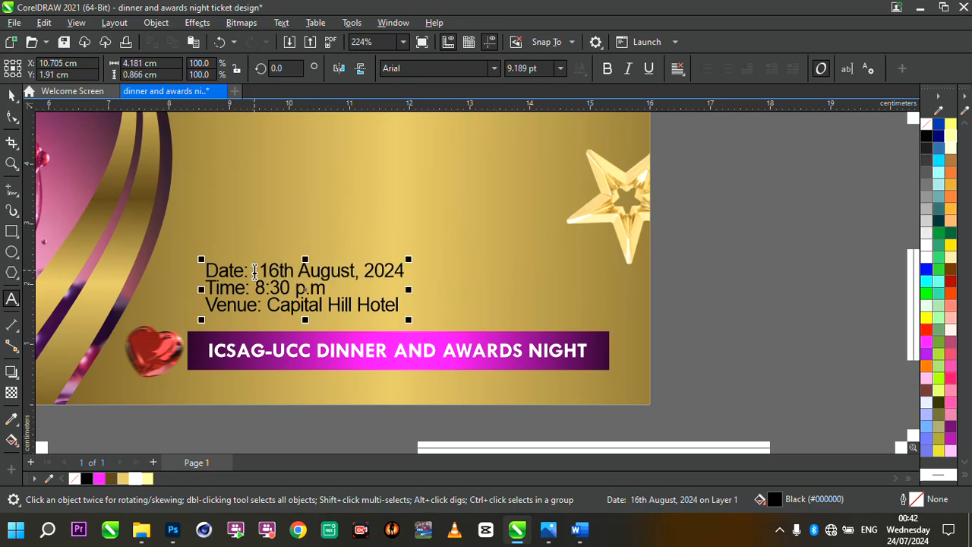
pyautogui.press('BackSpace')
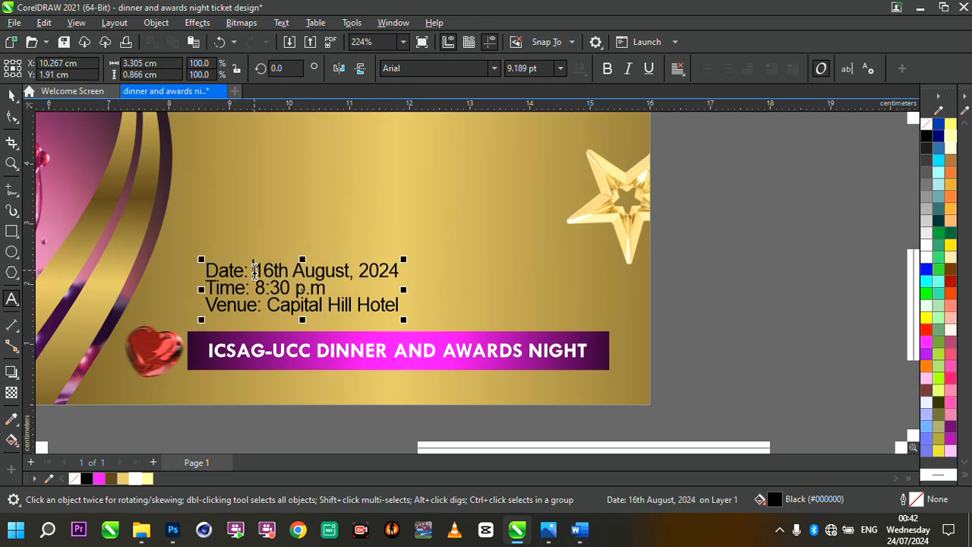
# - Insert line breaks so each label sits on its own line above its value, with blank lines between date, time and venue
pyautogui.click(397, 274)
pyautogui.press('Return')
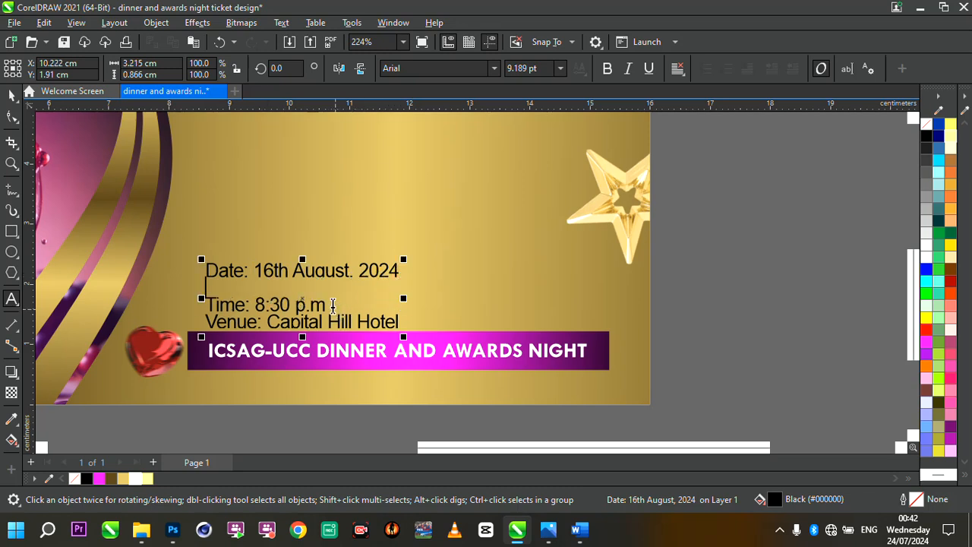
pyautogui.click(333, 305)
pyautogui.press('Return')
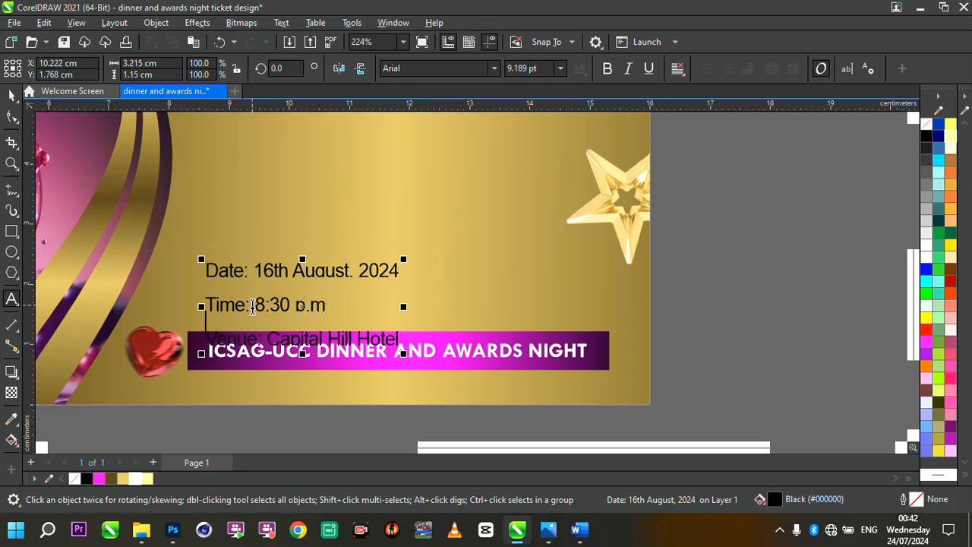
pyautogui.click(253, 305)
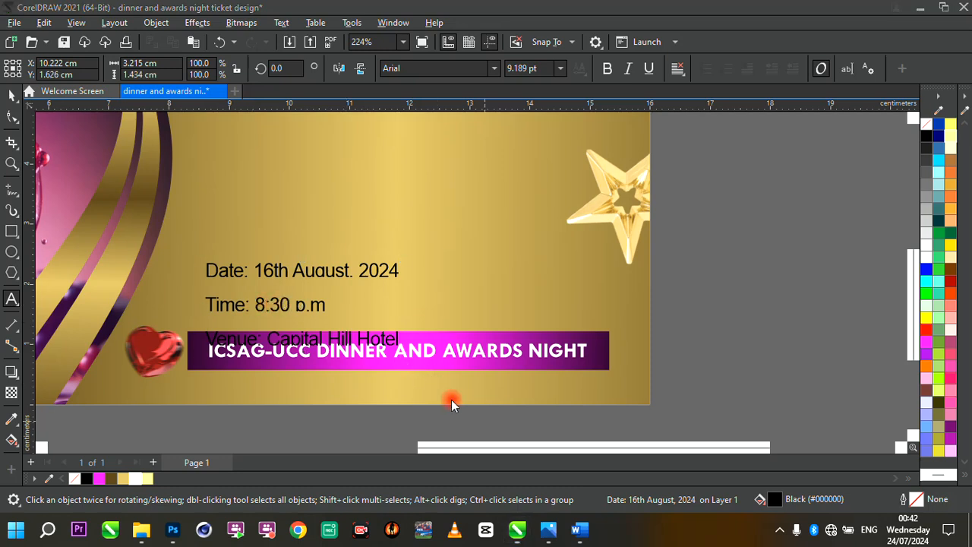
pyautogui.click(258, 270)
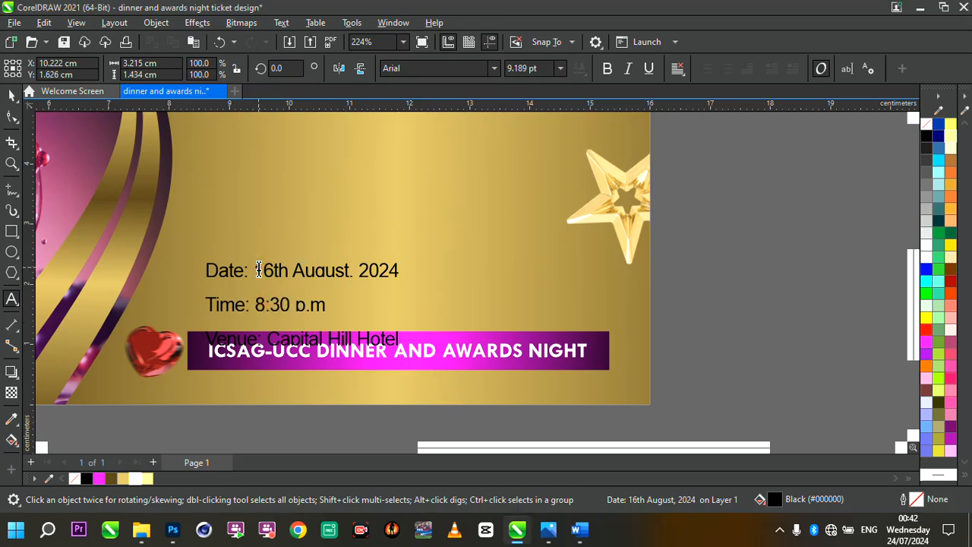
pyautogui.press('Return')
pyautogui.click(259, 320)
pyautogui.press('Return')
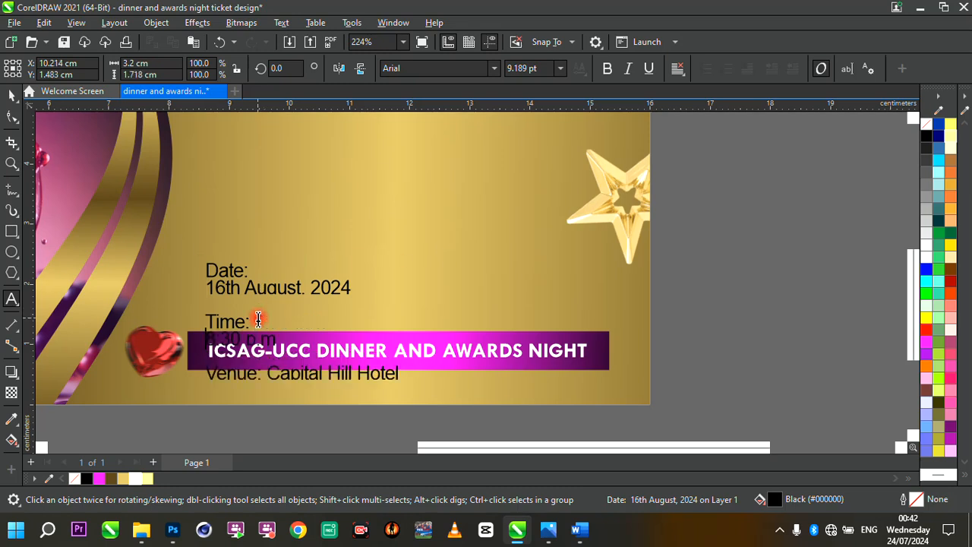
pyautogui.click(267, 372)
pyautogui.press('Return')
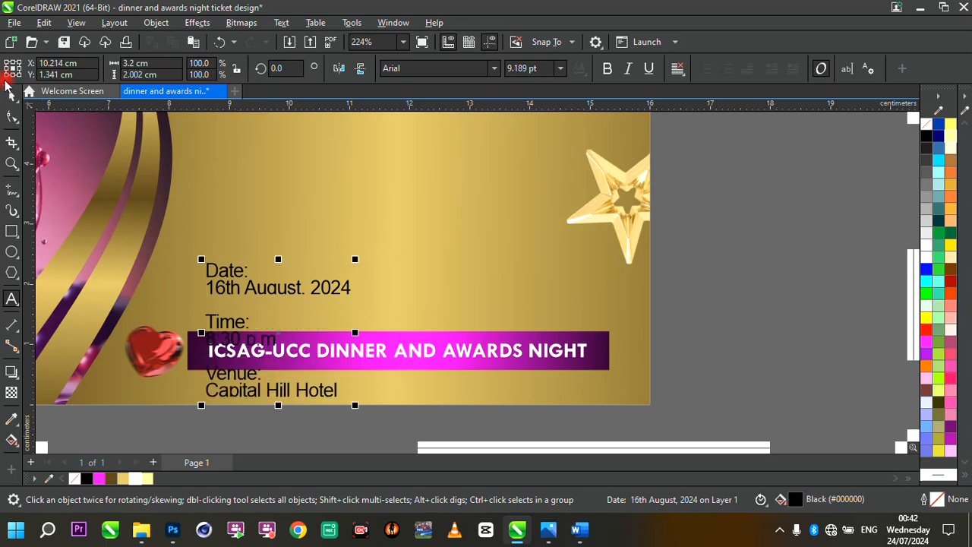
# - Move the event details block up beside the star and scale it down slightly
pyautogui.hotkey('ctrl', 'space')
pyautogui.scroll(-5, 387, 282)
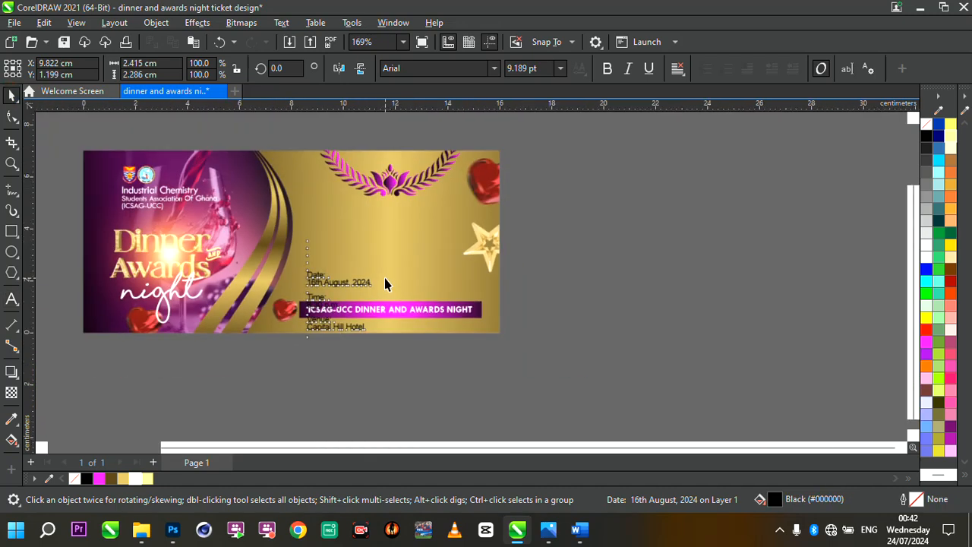
pyautogui.scroll(3, 437, 217)
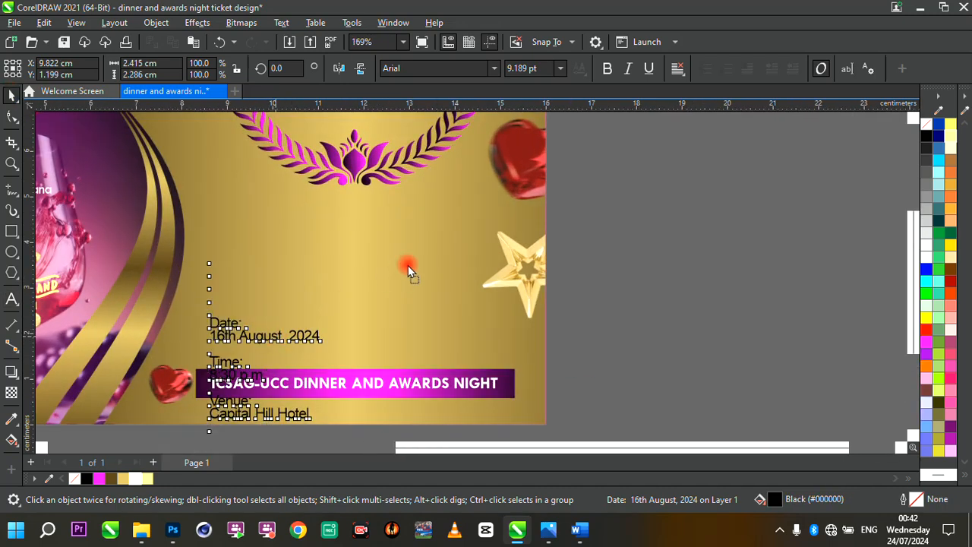
pyautogui.moveTo(318, 338); pyautogui.dragTo(475, 253)
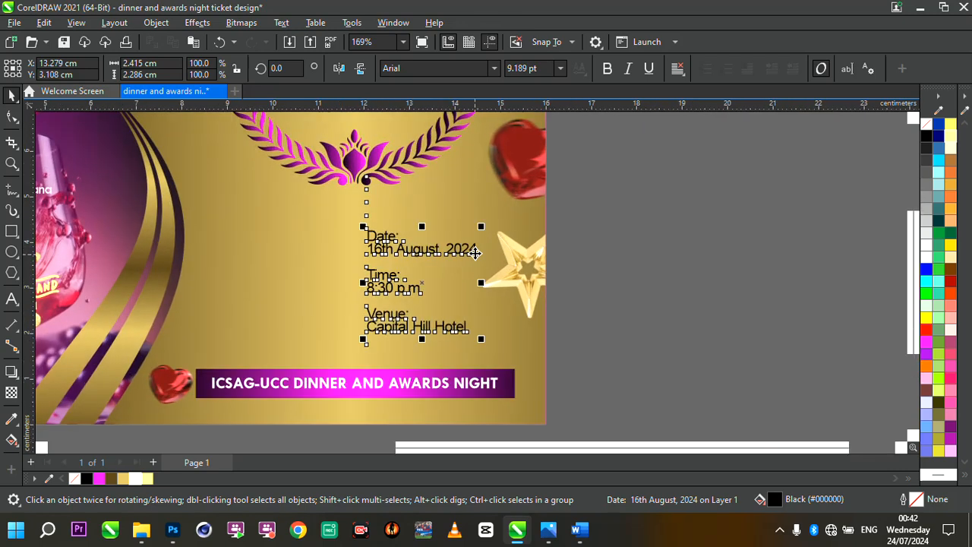
pyautogui.scroll(2, 486, 337)
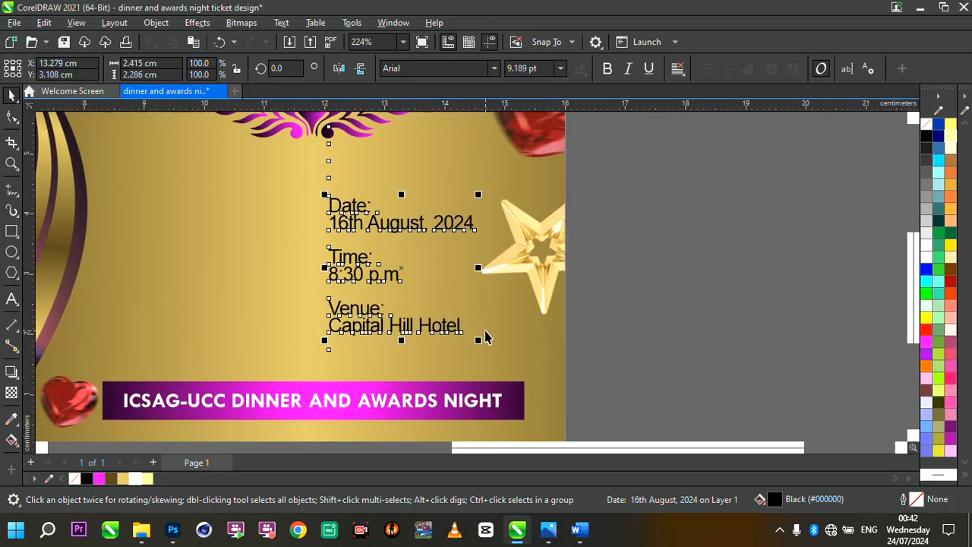
pyautogui.moveTo(479, 342); pyautogui.dragTo(463, 334)
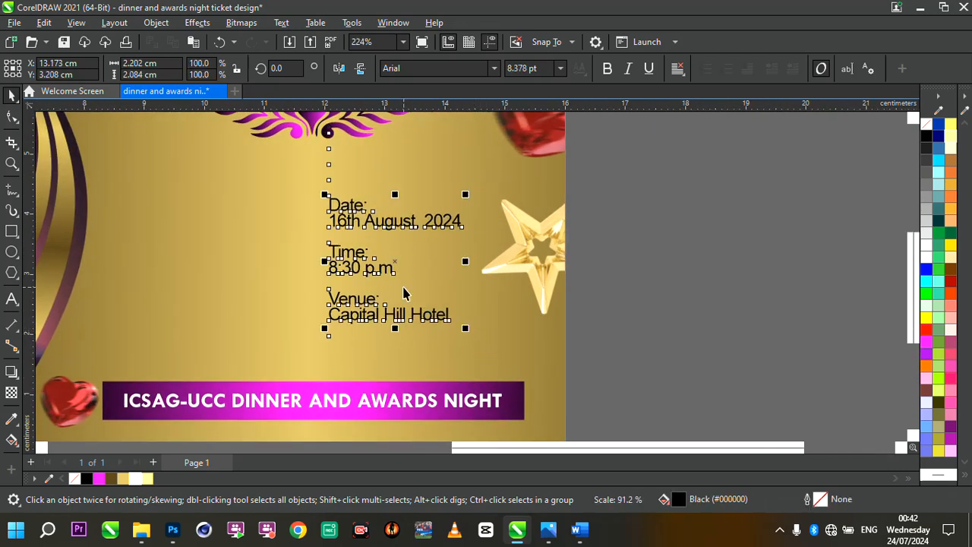
# - Set the event details text font to Tw Cen MT
pyautogui.scroll(-1, 403, 292)
pyautogui.click(494, 68)
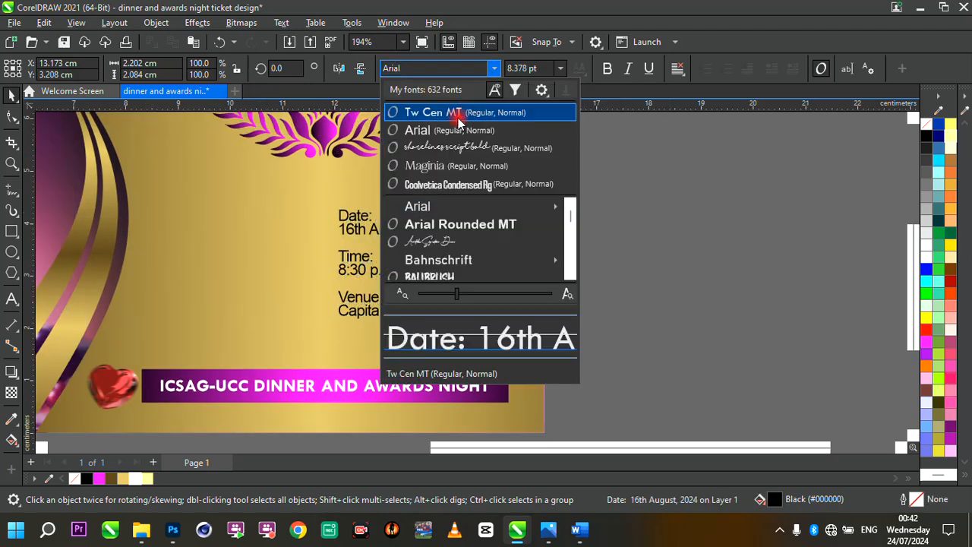
pyautogui.click(468, 113)
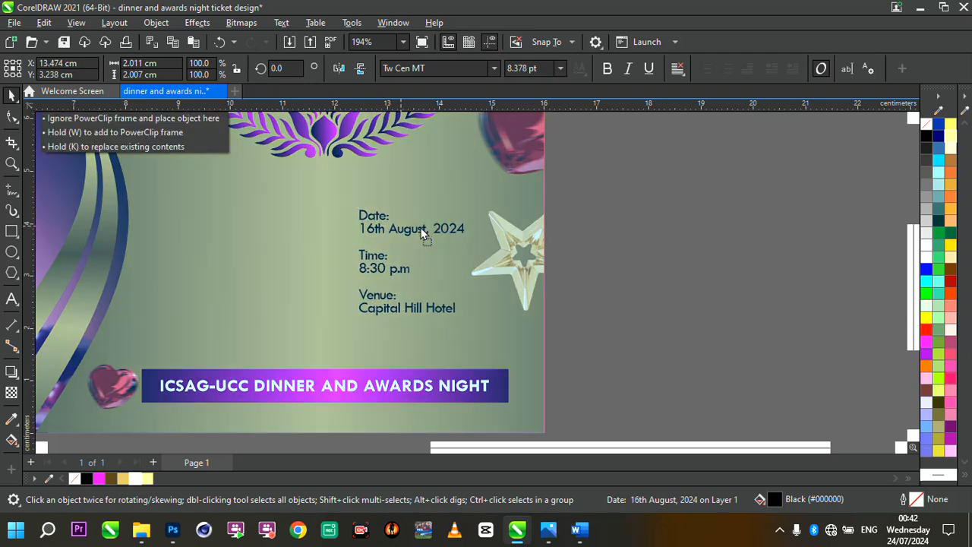
# - Make the event details text bold, nudge it right and enlarge it slightly
pyautogui.scroll(3, 517, 285)
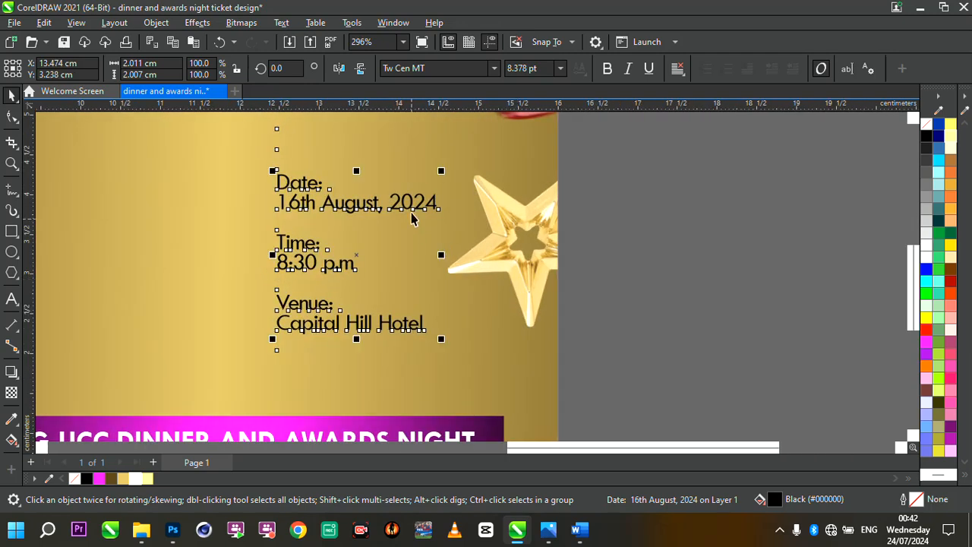
pyautogui.moveTo(408, 206); pyautogui.dragTo(421, 204)
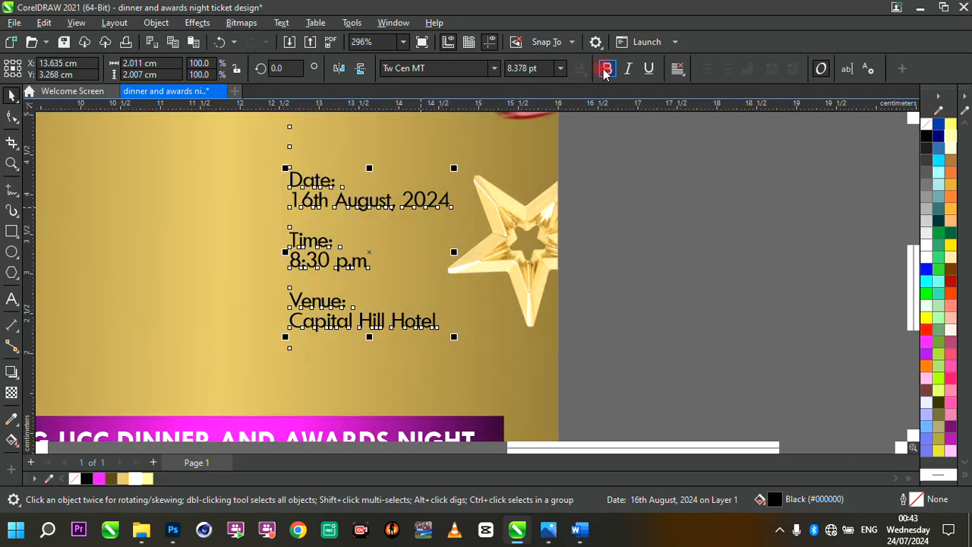
pyautogui.moveTo(455, 338); pyautogui.dragTo(476, 341)
pyautogui.scroll(-2, 486, 284)
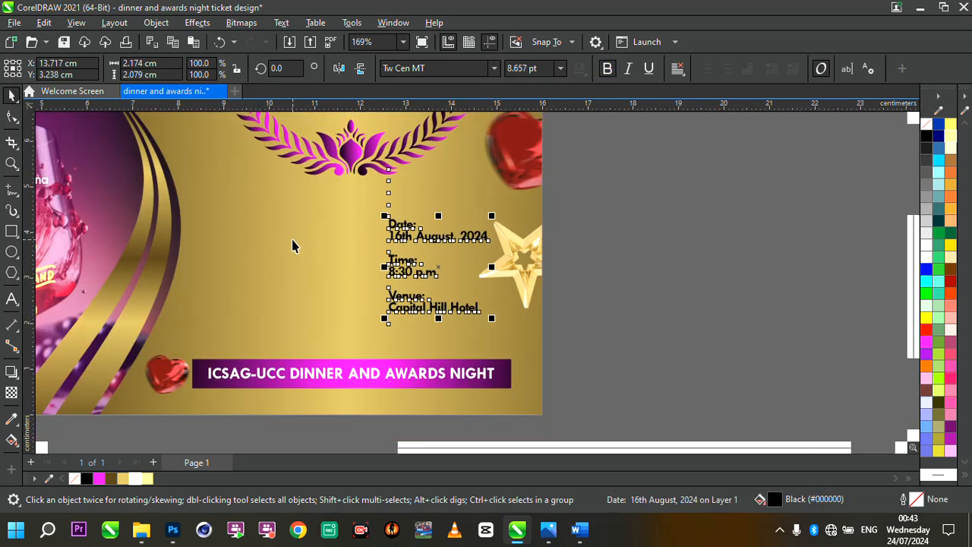
# - Duplicate the event details text block, move the copy aside and replace its text with TICKET
pyautogui.scroll(2, 293, 245)
pyautogui.moveTo(449, 240); pyautogui.dragTo(448, 254)
pyautogui.hotkey('ctrl', 'd')
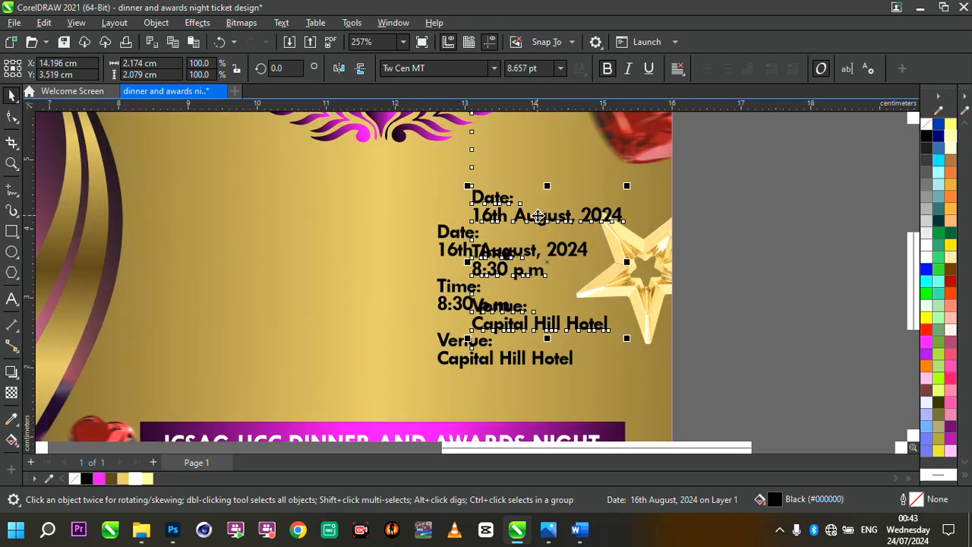
pyautogui.moveTo(538, 216); pyautogui.dragTo(243, 211)
pyautogui.doubleClick(243, 212)
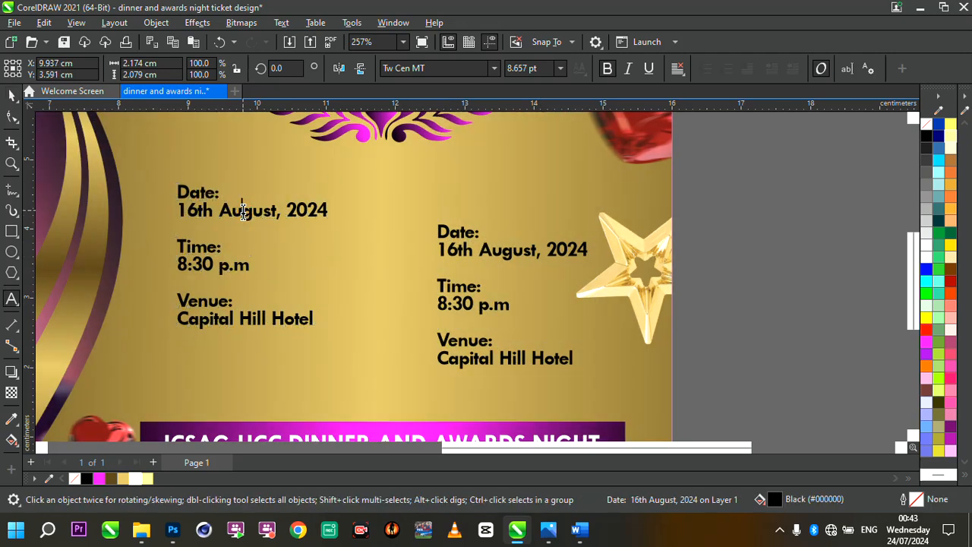
pyautogui.hotkey('ctrl', 'a')
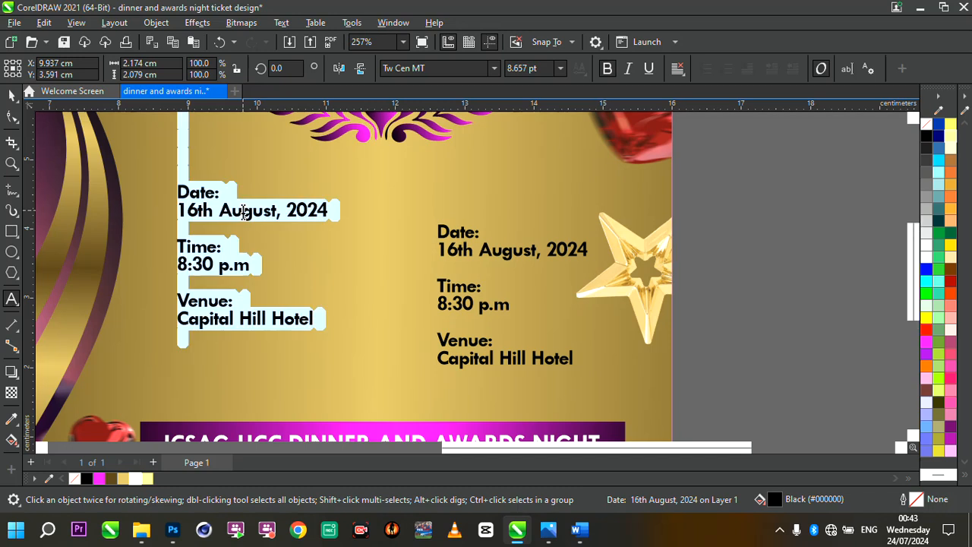
pyautogui.write('TICKET')
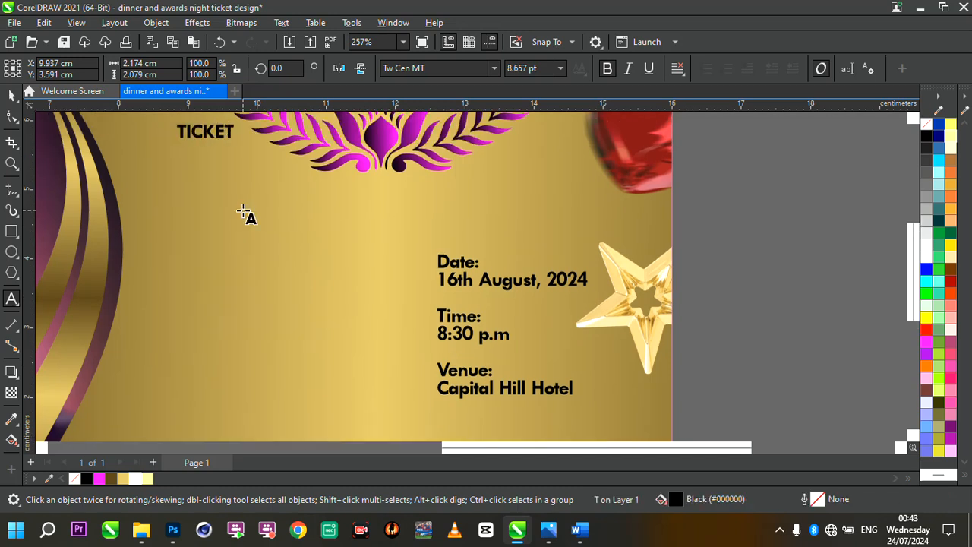
# - Enlarge the TICKET text and place it below the laurel ornament, above the event details
pyautogui.moveTo(239, 144); pyautogui.dragTo(369, 205)
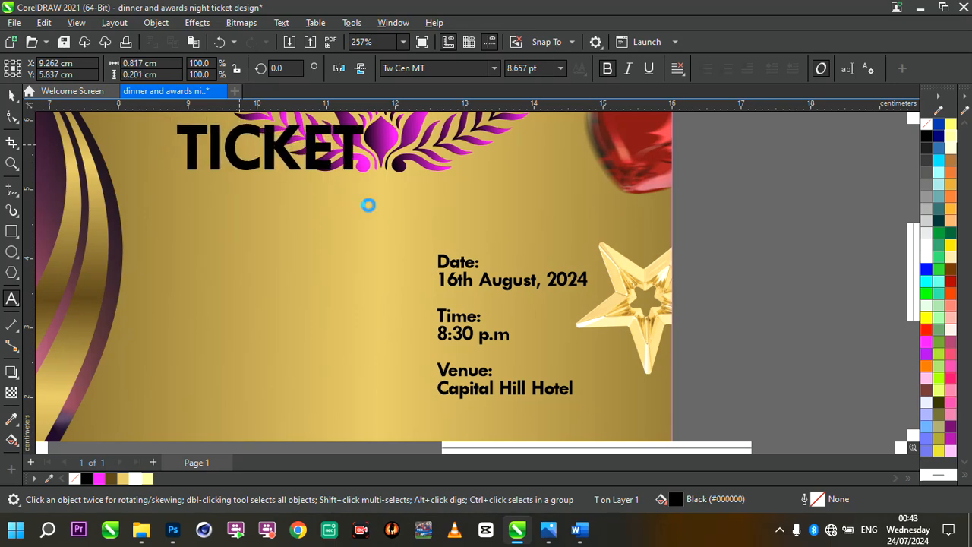
pyautogui.moveTo(276, 150); pyautogui.dragTo(374, 213)
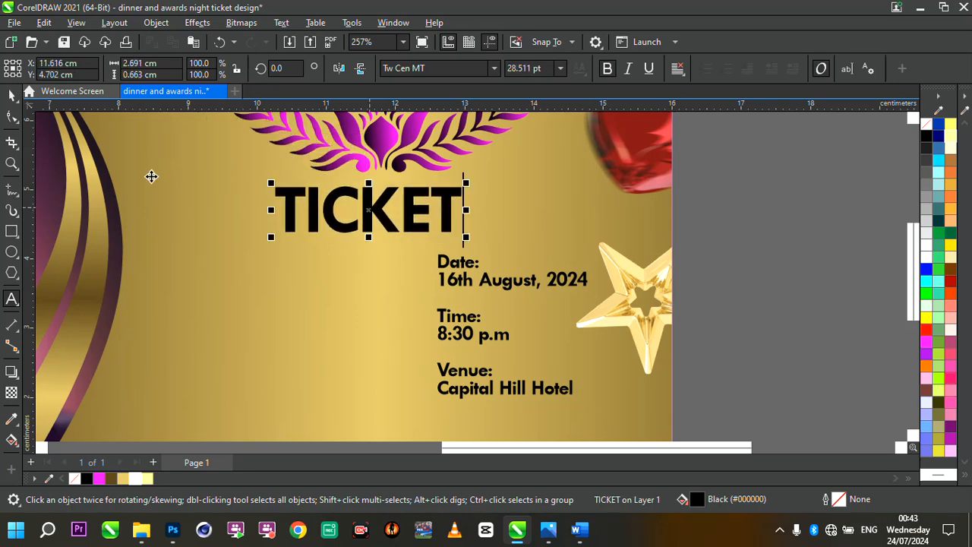
pyautogui.scroll(-1, 389, 217)
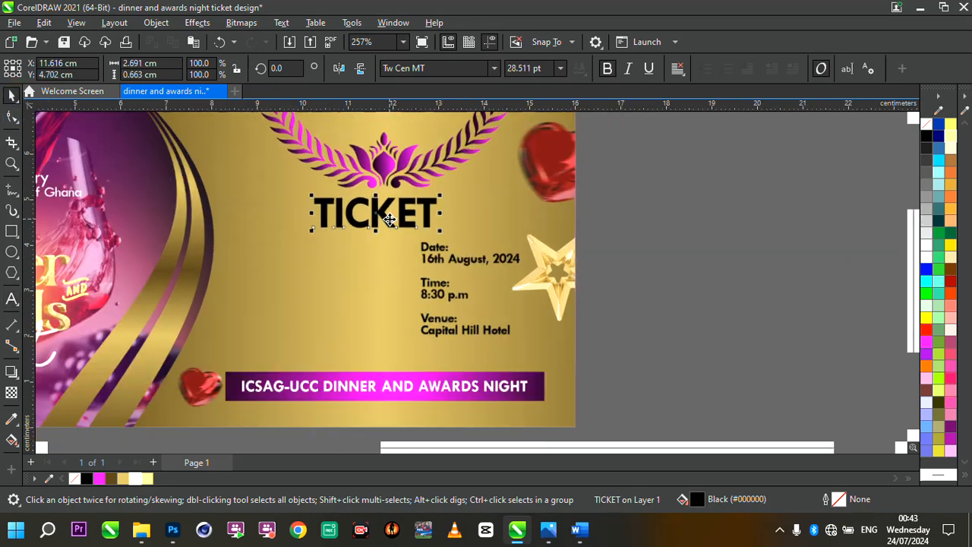
pyautogui.scroll(1, 445, 202)
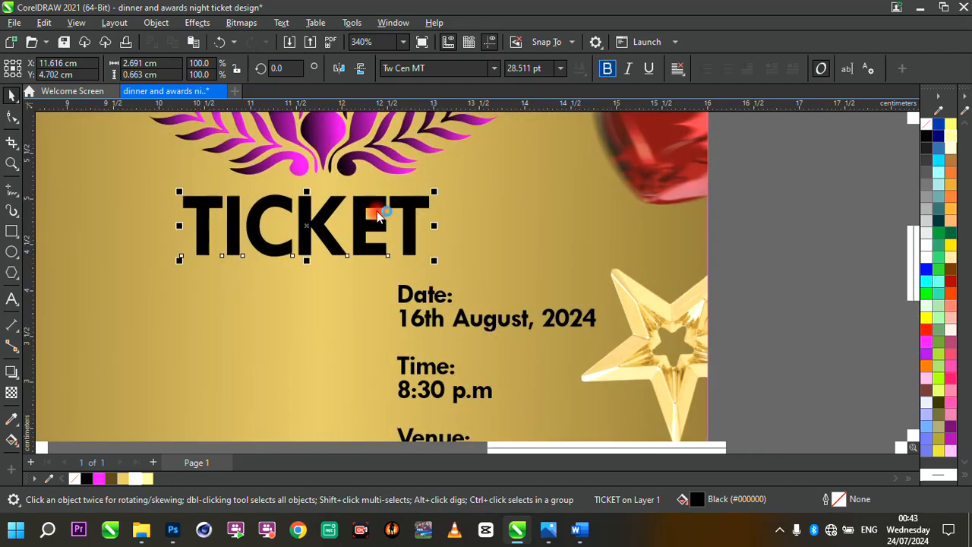
# - Remove bold from the TICKET text and nudge it slightly right
pyautogui.hotkey('ctrl', 'b')
pyautogui.moveTo(368, 225); pyautogui.dragTo(406, 224)
pyautogui.scroll(-1, 447, 230)
pyautogui.scroll(1, 522, 252)
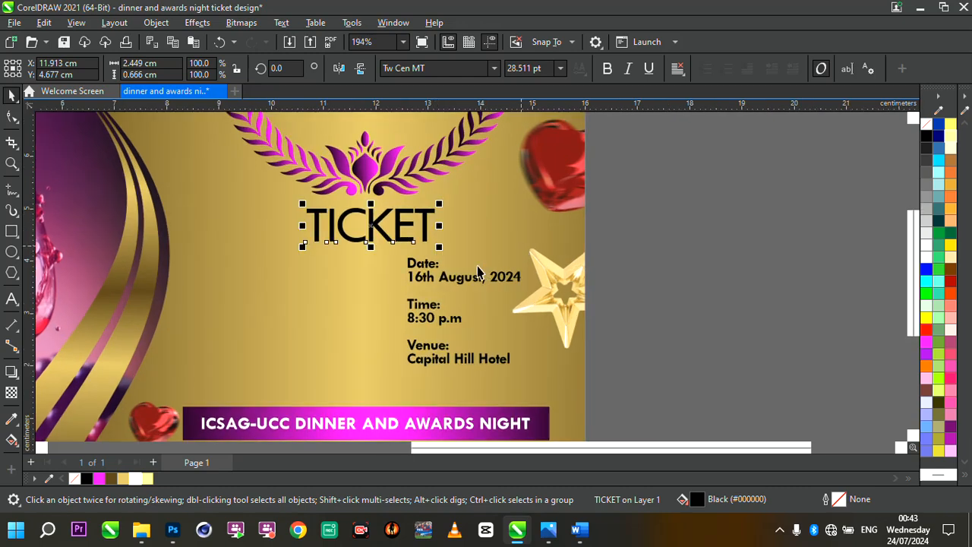
# - Move the laurel ornament slightly up above the TICKET text
pyautogui.click(465, 278)
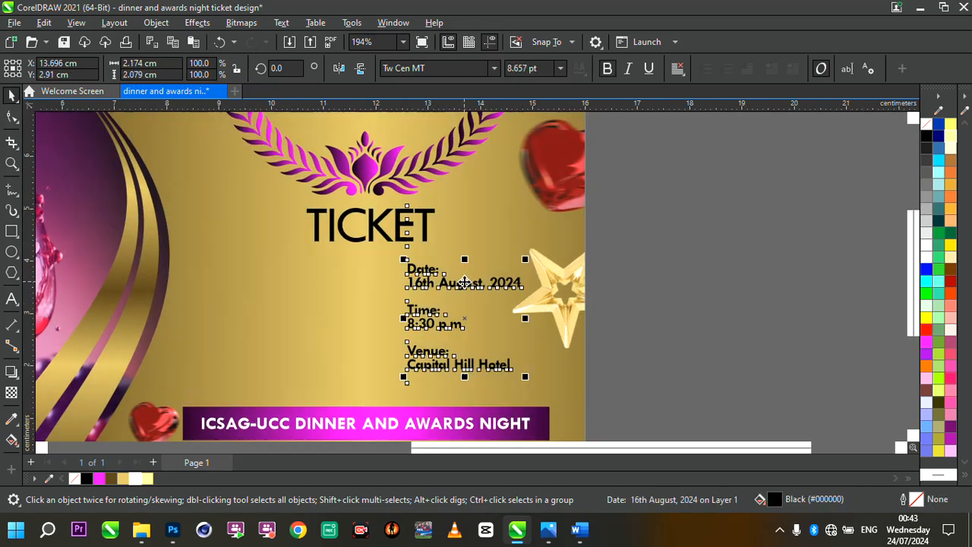
pyautogui.scroll(-4, 339, 135)
pyautogui.scroll(2, 339, 136)
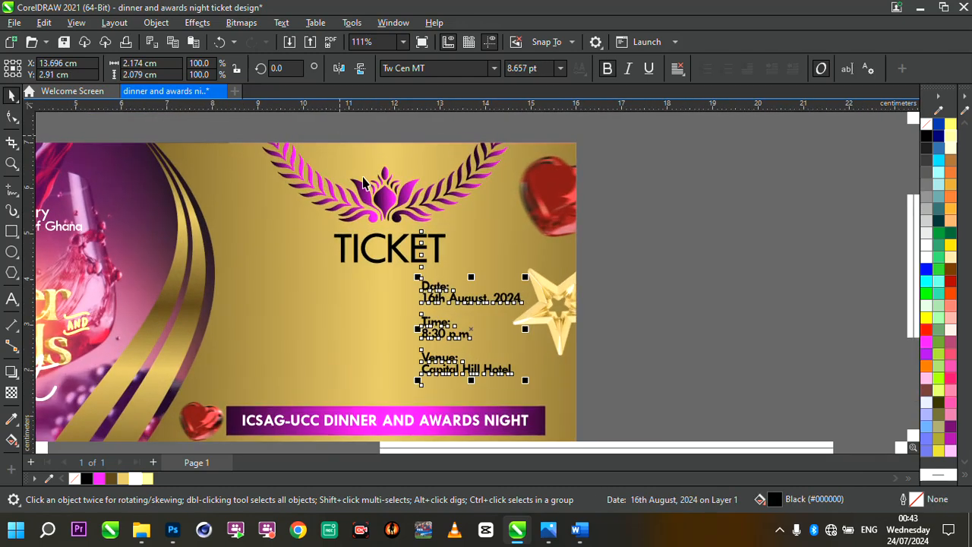
pyautogui.click(384, 206)
pyautogui.keyDown('ctrl'); pyautogui.click(383, 207); pyautogui.keyUp('ctrl')
pyautogui.moveTo(383, 207); pyautogui.dragTo(382, 194)
pyautogui.scroll(-2, 383, 195)
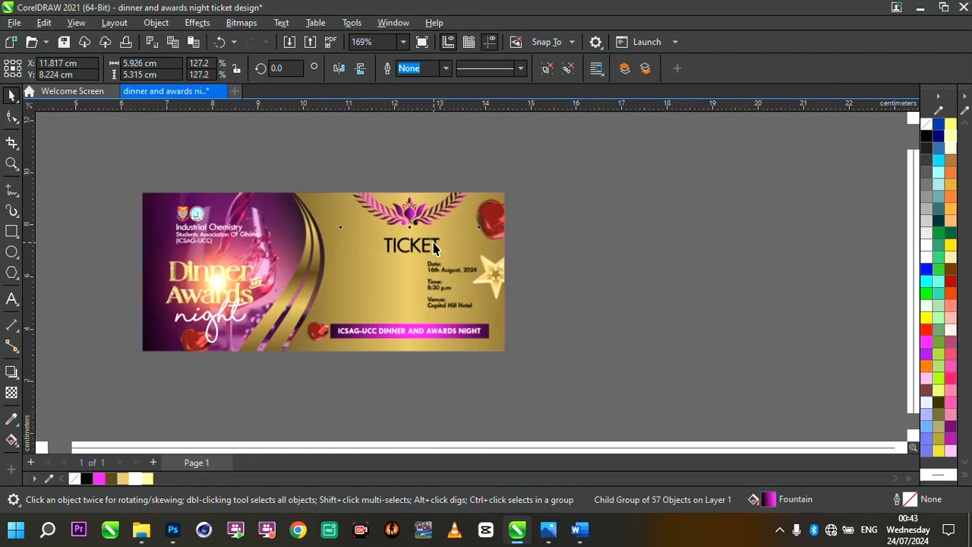
pyautogui.scroll(3, 415, 209)
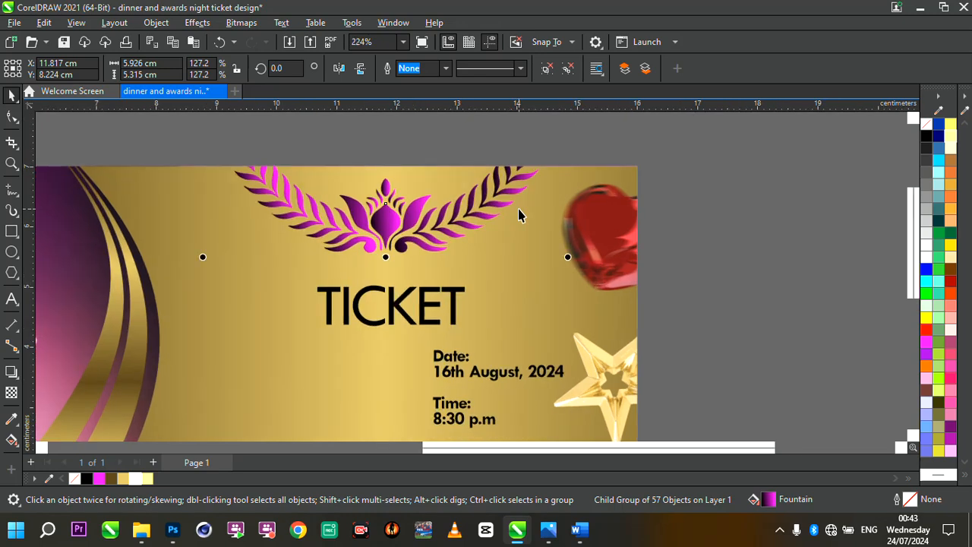
pyautogui.scroll(-2, 466, 217)
pyautogui.scroll(1, 384, 215)
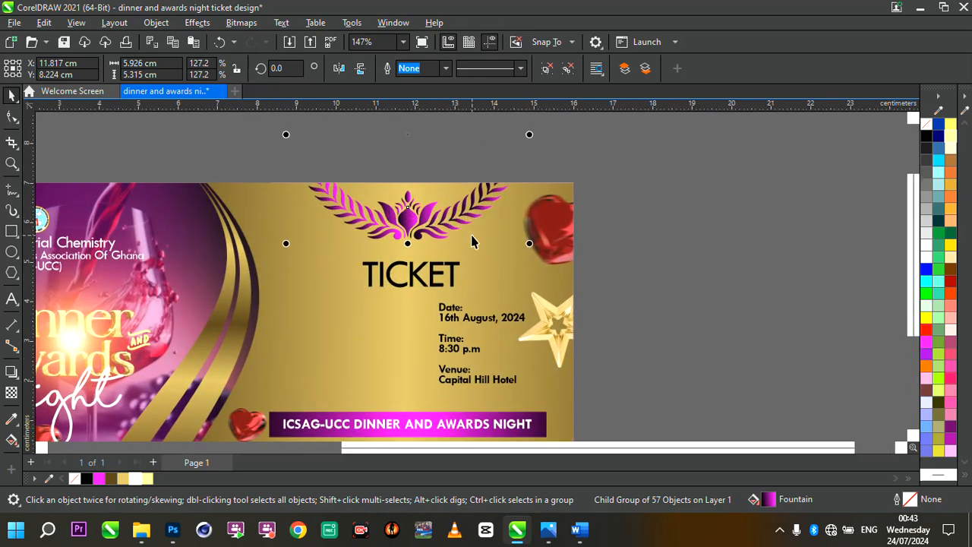
# - Nudge the red heart image in the ticket's top-right corner slightly up and left
pyautogui.scroll(1, 474, 240)
pyautogui.scroll(-1, 472, 242)
pyautogui.scroll(1, 472, 242)
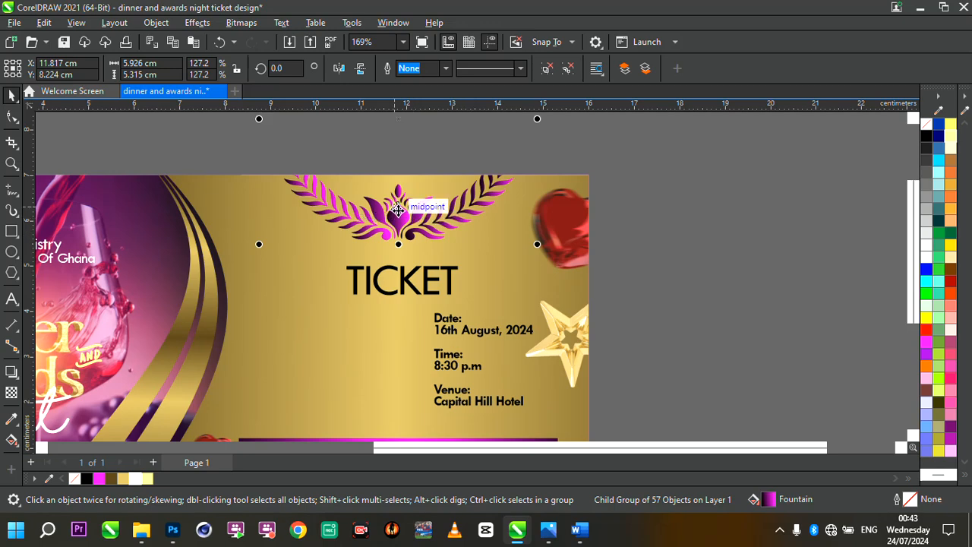
pyautogui.scroll(-2, 433, 308)
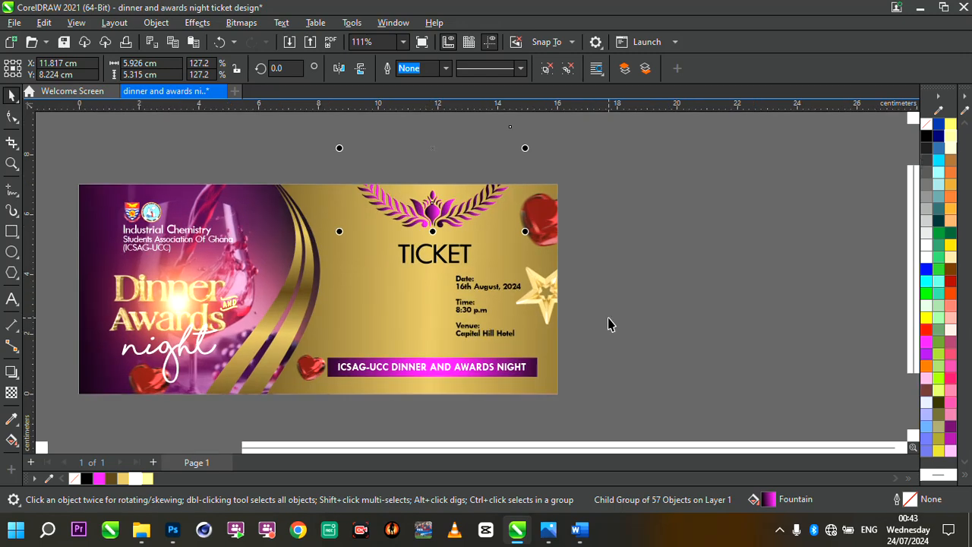
pyautogui.scroll(2, 541, 316)
pyautogui.click(465, 306)
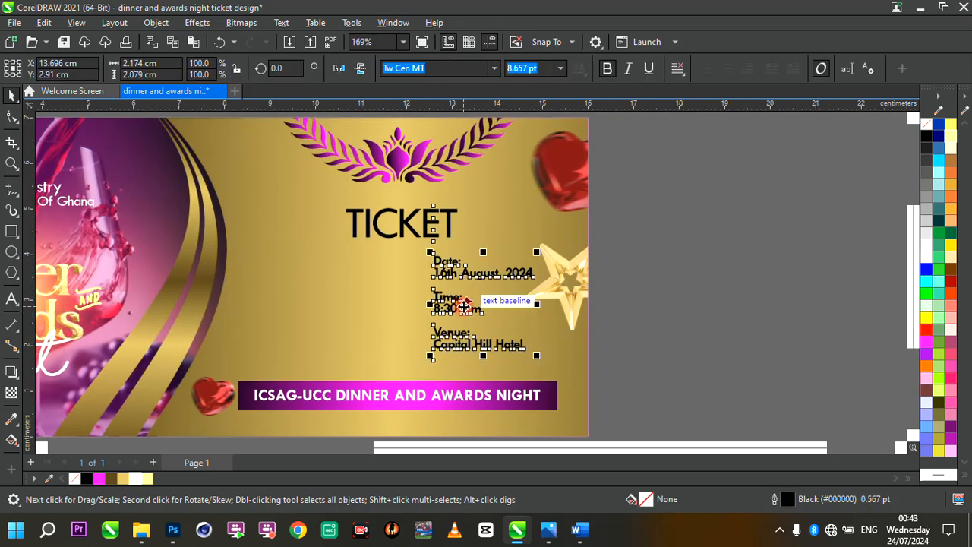
pyautogui.click(158, 254)
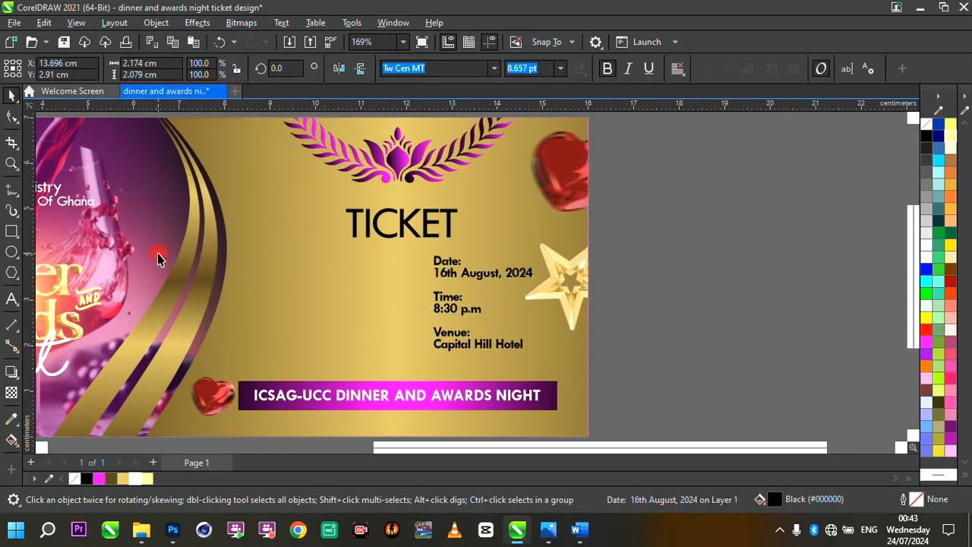
pyautogui.click(561, 175)
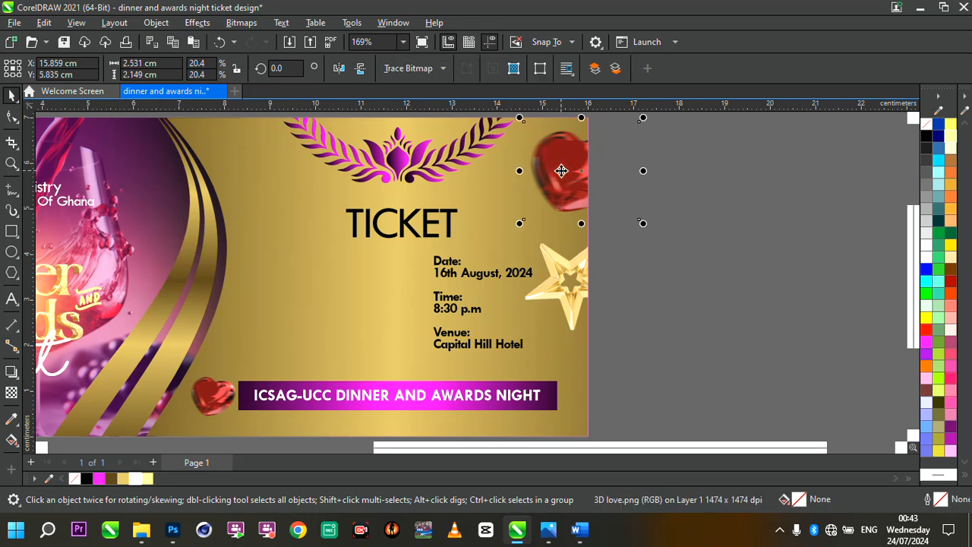
pyautogui.moveTo(566, 177)
pyautogui.mouseDown()
pyautogui.moveTo(532, 176)
pyautogui.moveTo(560, 171)
pyautogui.mouseUp()
# - Duplicate the bottom banner rectangle, shorten the copy and move it up beside the event details
pyautogui.scroll(-2, 595, 223)
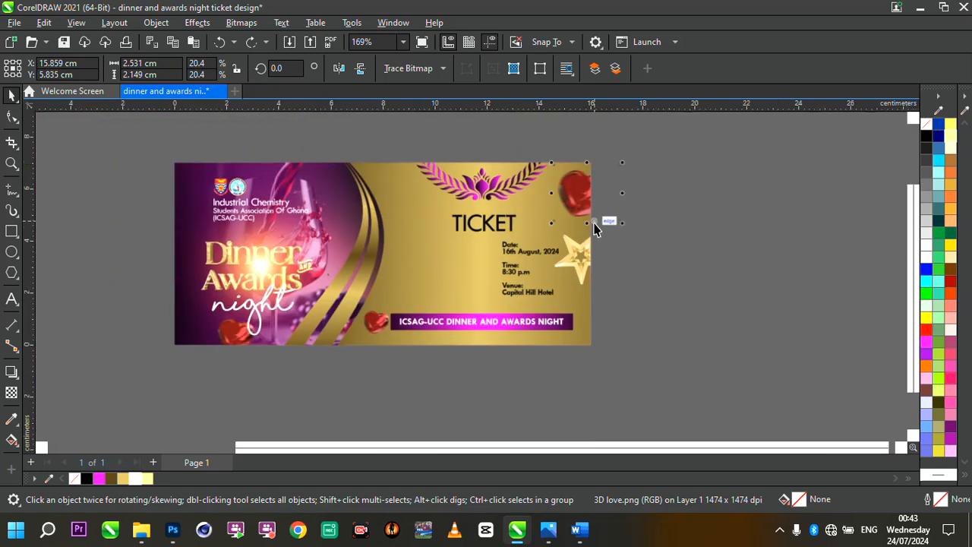
pyautogui.scroll(2, 595, 224)
pyautogui.click(486, 266)
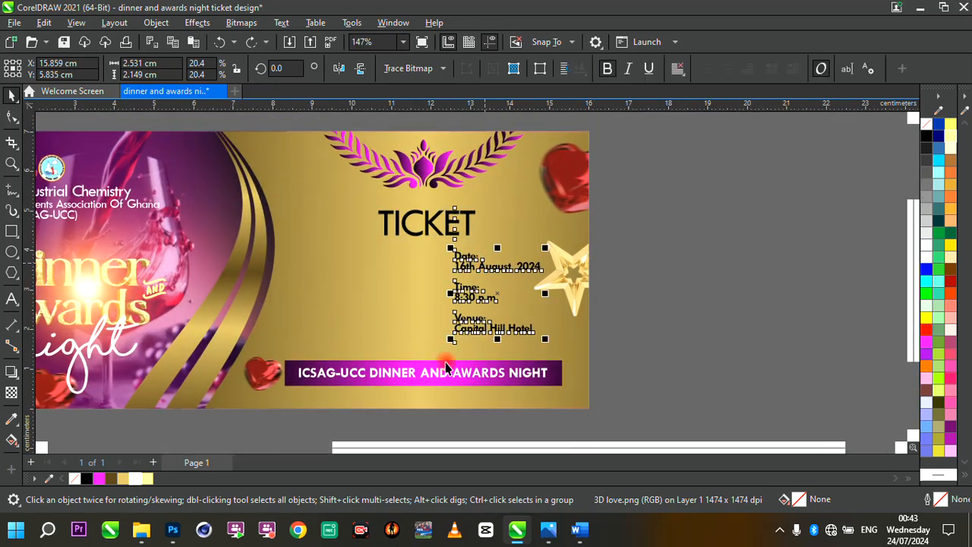
pyautogui.click(435, 388)
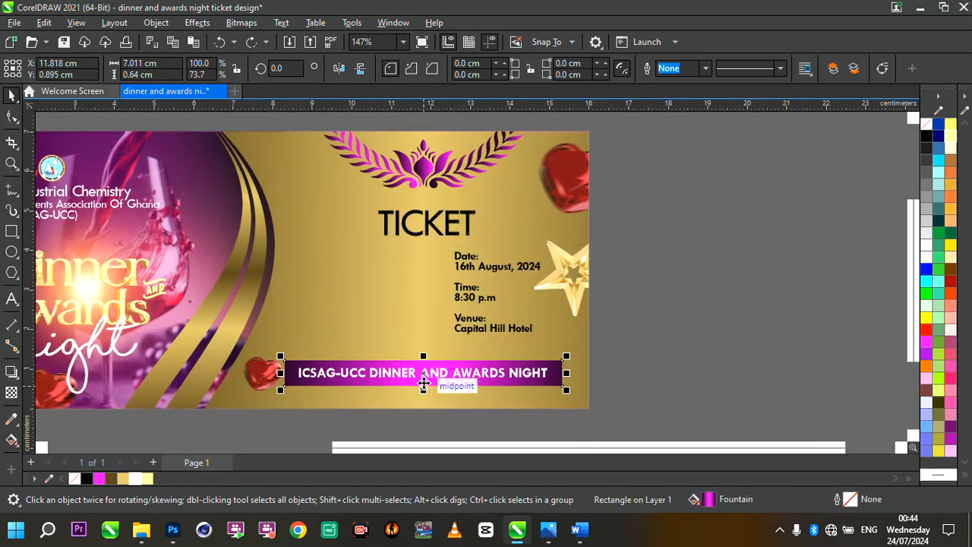
pyautogui.hotkey('ctrl', 'd')
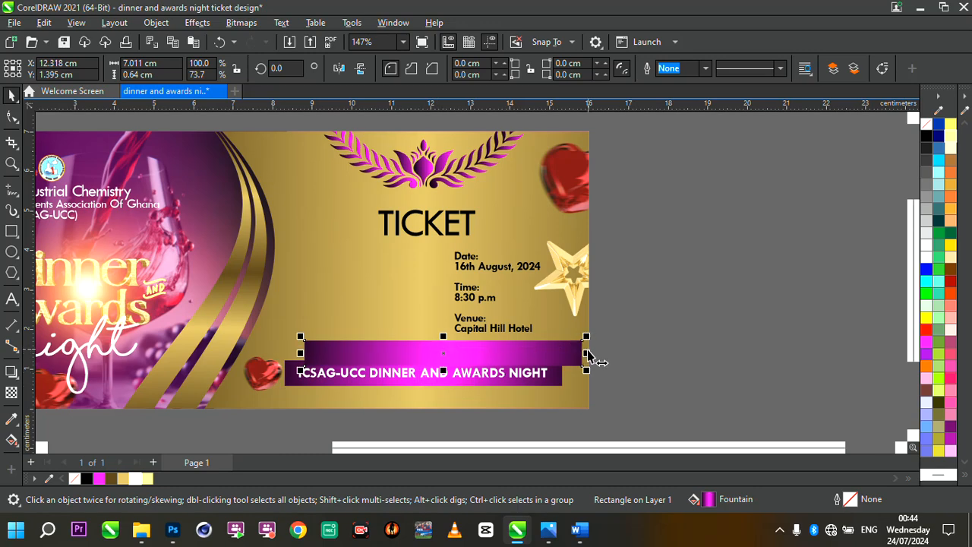
pyautogui.moveTo(586, 354); pyautogui.dragTo(416, 380)
pyautogui.moveTo(345, 353); pyautogui.dragTo(345, 303)
# - Duplicate the TICKET text, move the copy above the short rectangle, change it to SINGLE and scale it down
pyautogui.scroll(2, 345, 303)
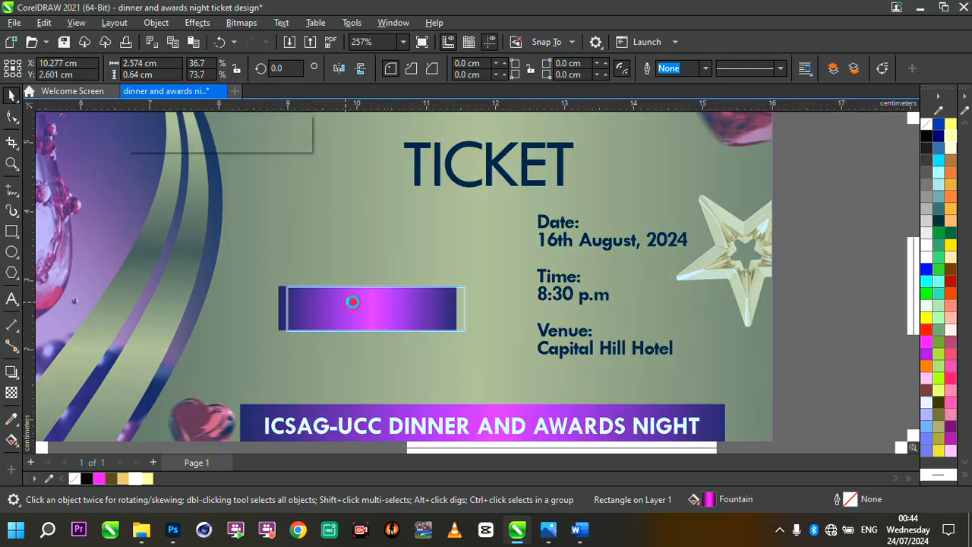
pyautogui.click(468, 190)
pyautogui.hotkey('ctrl', 'd')
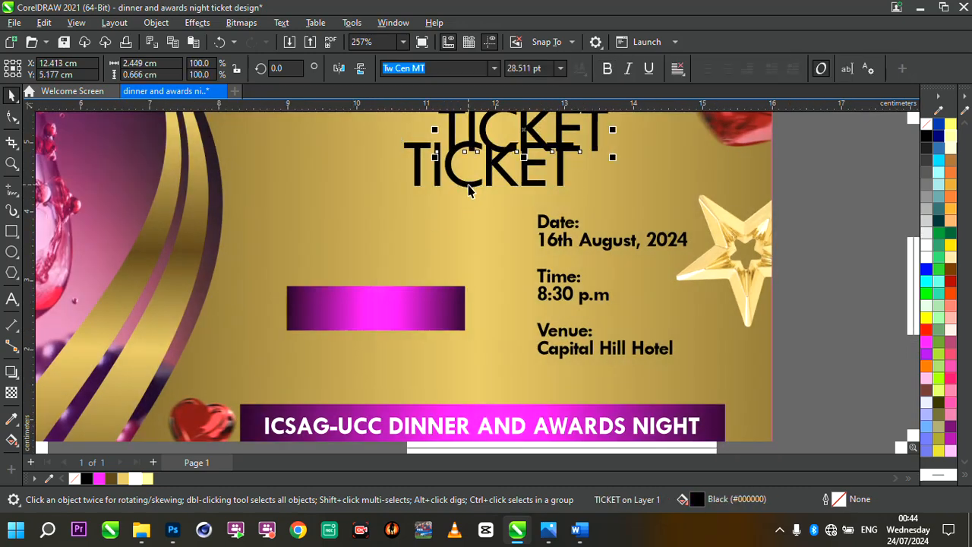
pyautogui.moveTo(526, 137); pyautogui.dragTo(370, 262)
pyautogui.hotkey('ctrl', 'a')
pyautogui.write('SINGLE')
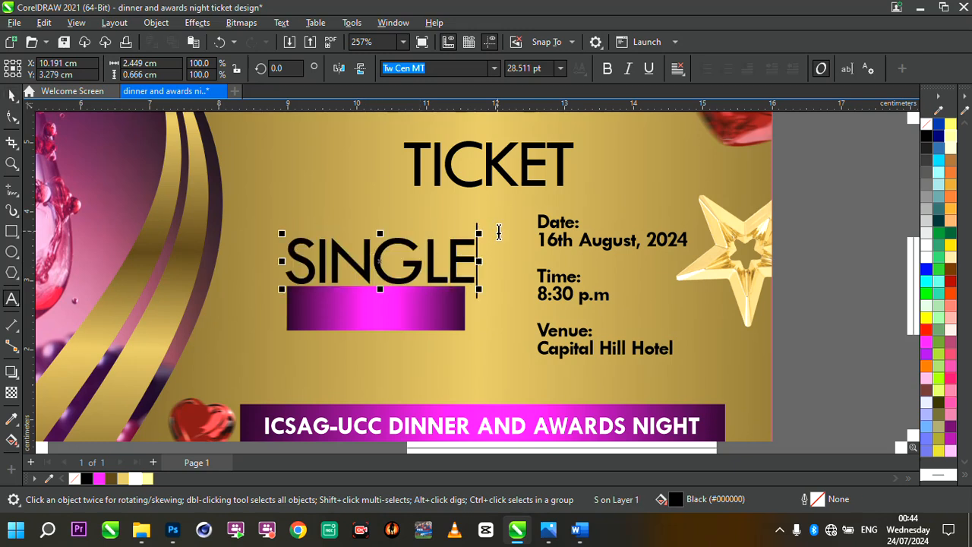
pyautogui.moveTo(477, 237); pyautogui.dragTo(440, 246)
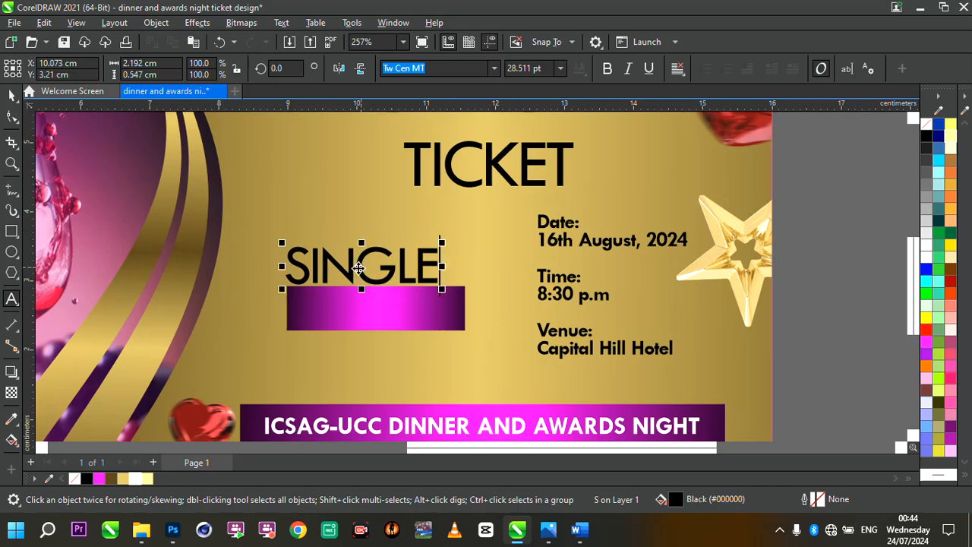
pyautogui.moveTo(361, 267); pyautogui.dragTo(367, 260)
pyautogui.scroll(-5, 459, 245)
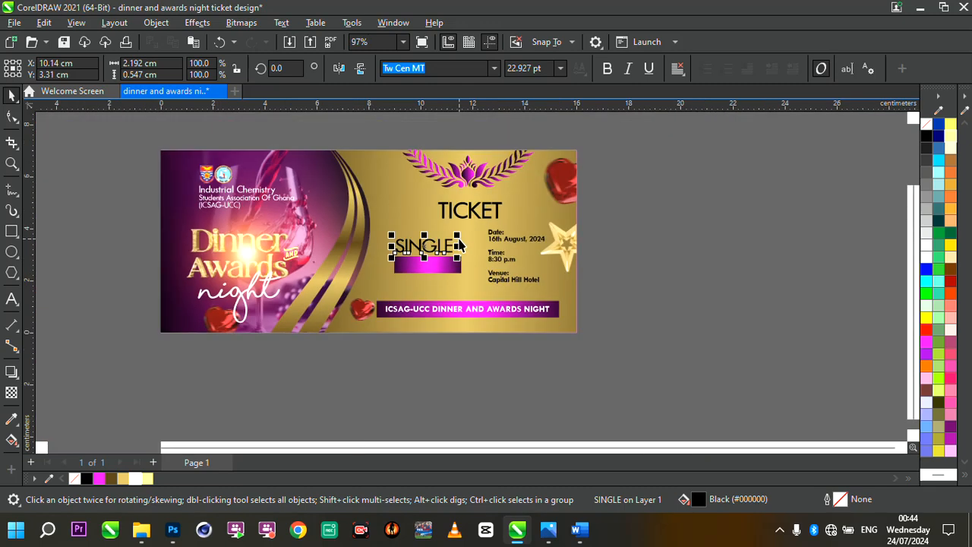
pyautogui.scroll(4, 459, 245)
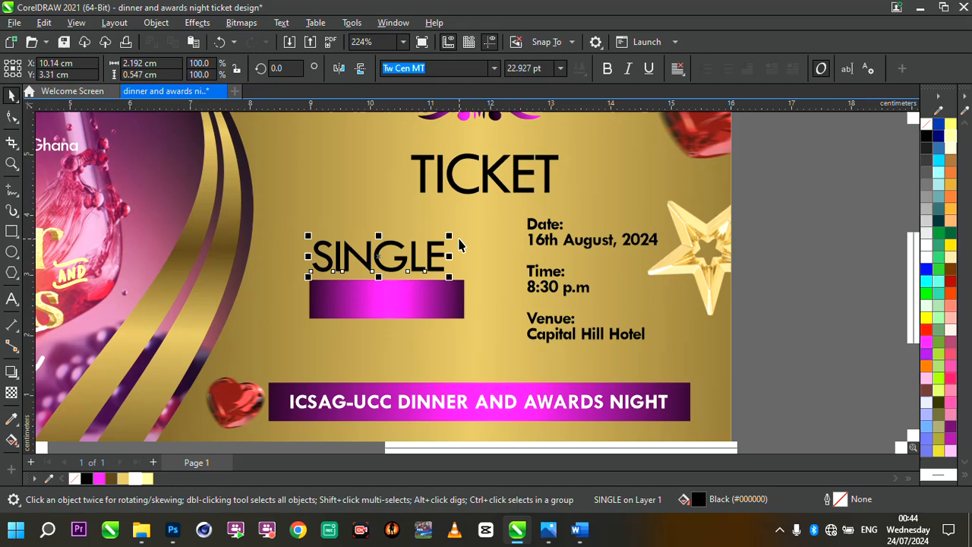
# - Duplicate the SINGLE text onto the short rectangle, fill the copy white and shrink it
pyautogui.hotkey('ctrl', 'd')
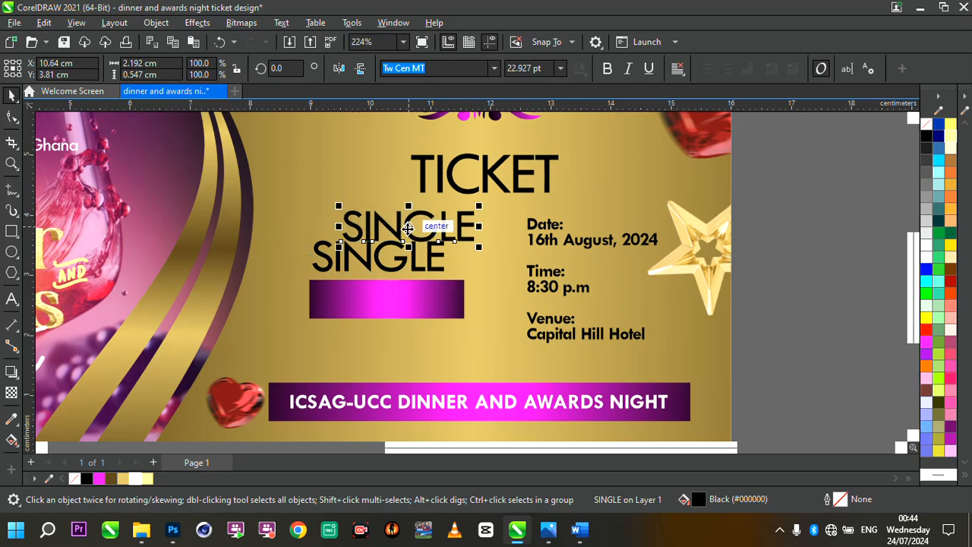
pyautogui.moveTo(420, 238); pyautogui.dragTo(380, 306)
pyautogui.scroll(2, 380, 306)
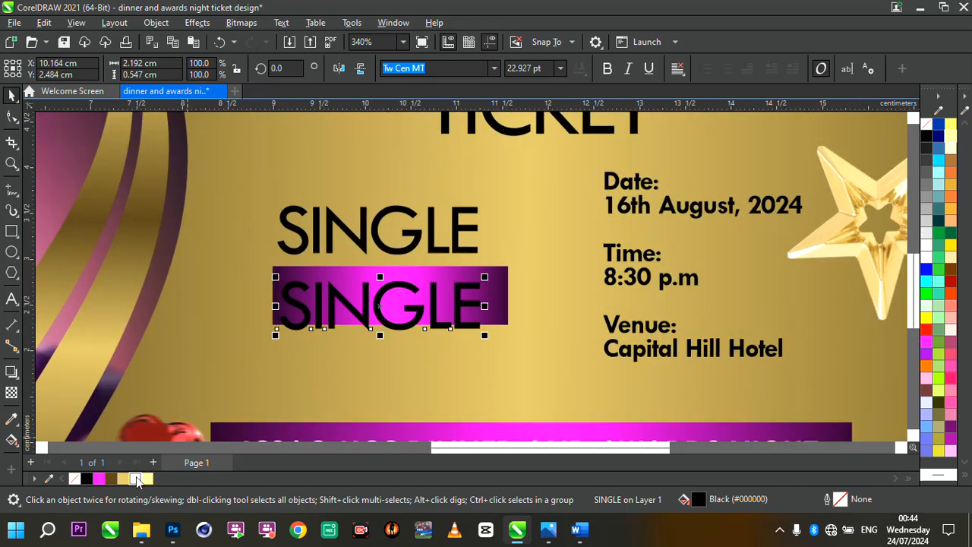
pyautogui.click(137, 479)
pyautogui.moveTo(484, 334); pyautogui.dragTo(429, 322)
# - Replace the white copy's text with GHC 100
pyautogui.doubleClick(390, 310)
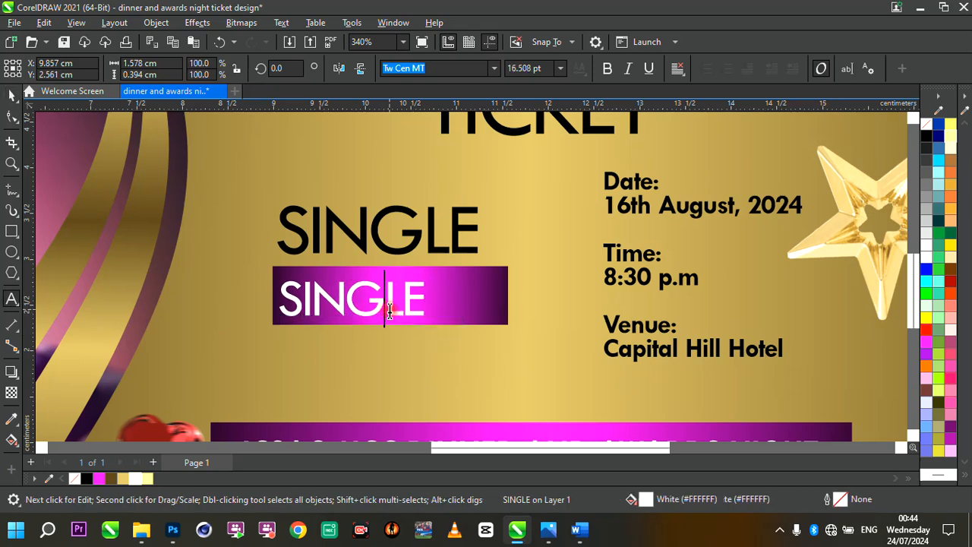
pyautogui.hotkey('ctrl', 'a')
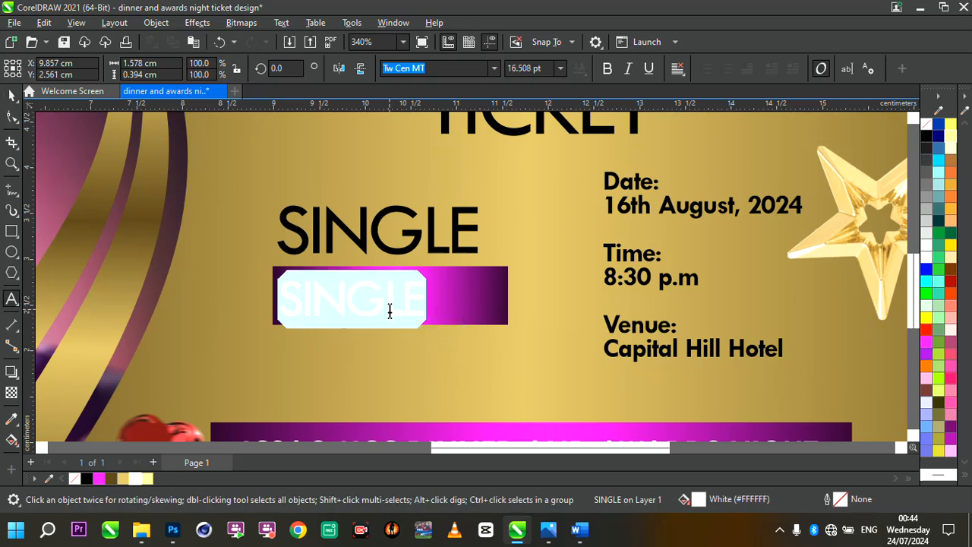
pyautogui.write('gh')
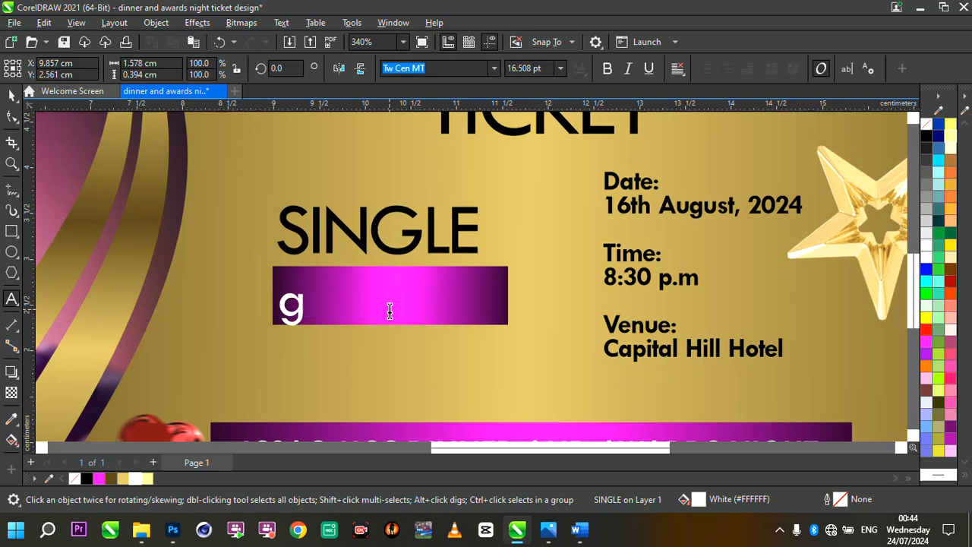
pyautogui.press('BackSpace')
pyautogui.press('BackSpace')
pyautogui.write('GCH')
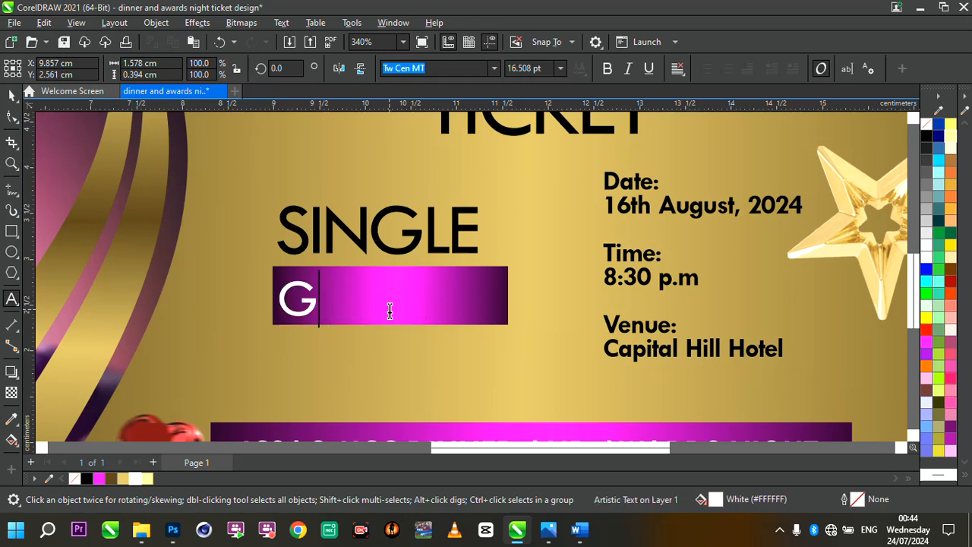
pyautogui.press('BackSpace')
pyautogui.press('BackSpace')
pyautogui.write('H')
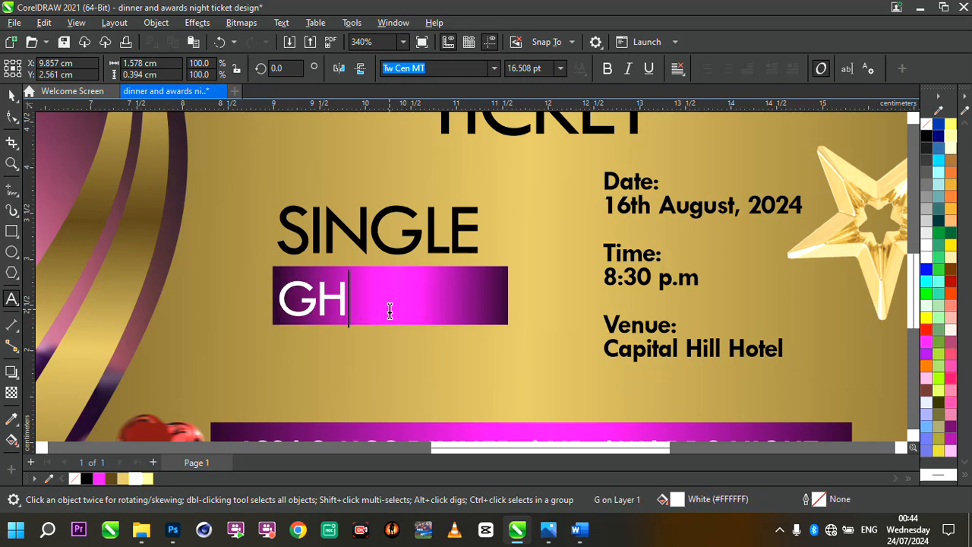
pyautogui.write('C 100')
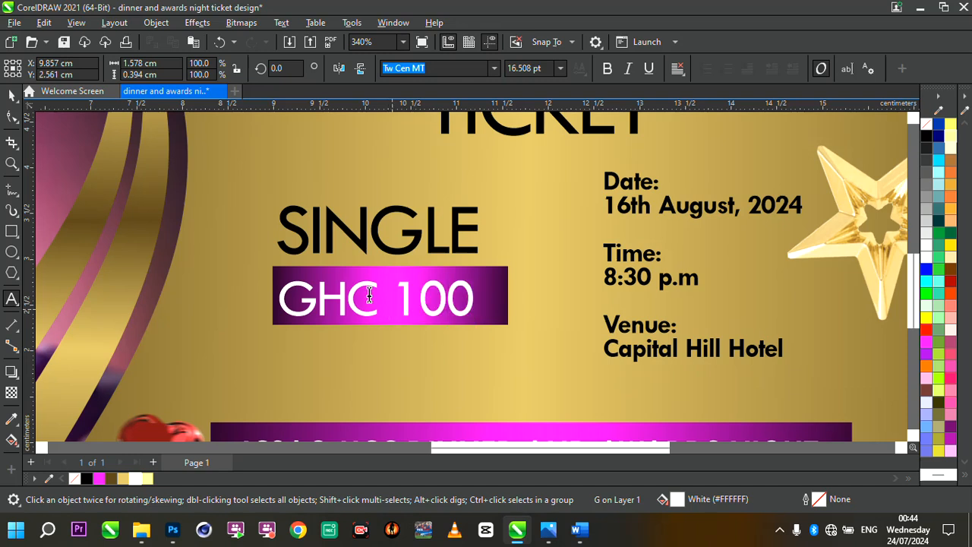
pyautogui.press('Escape')
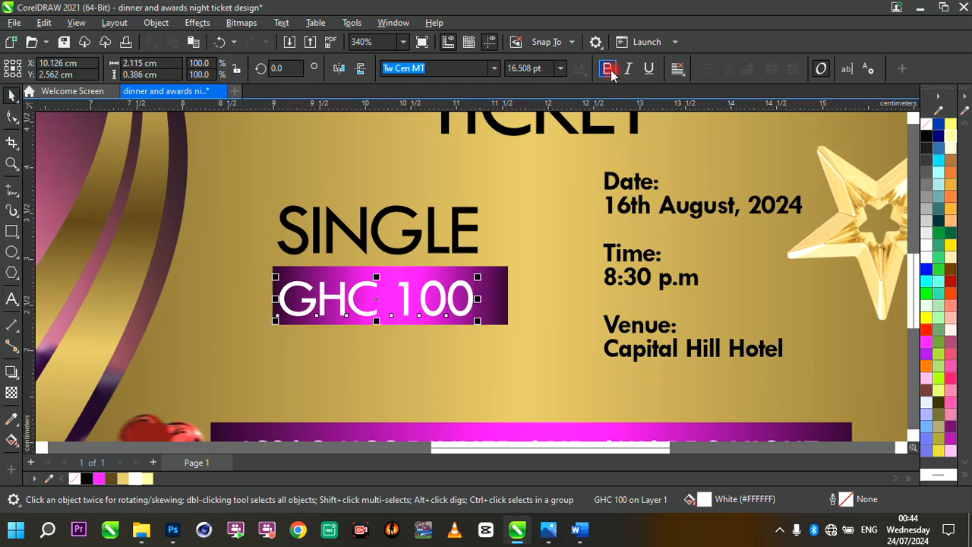
# - Make both the GHC 100 and SINGLE texts bold
pyautogui.click(607, 69)
pyautogui.click(416, 243)
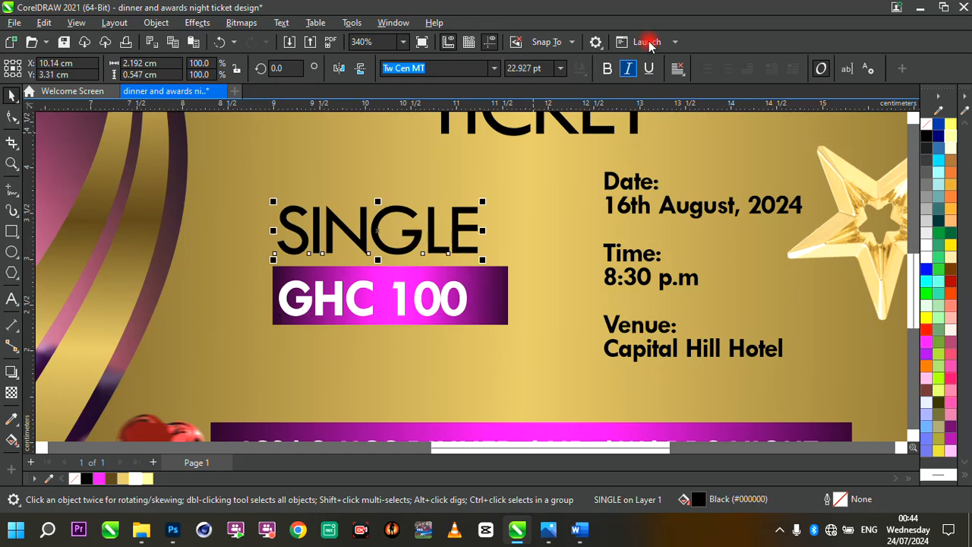
pyautogui.click(608, 69)
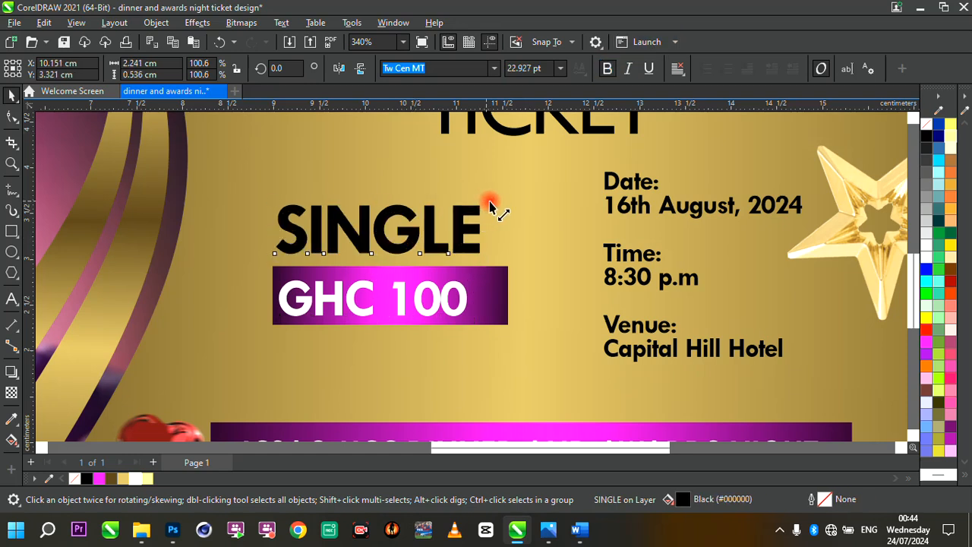
# - Enlarge the GHC 100 text slightly within its rectangle
pyautogui.click(437, 299)
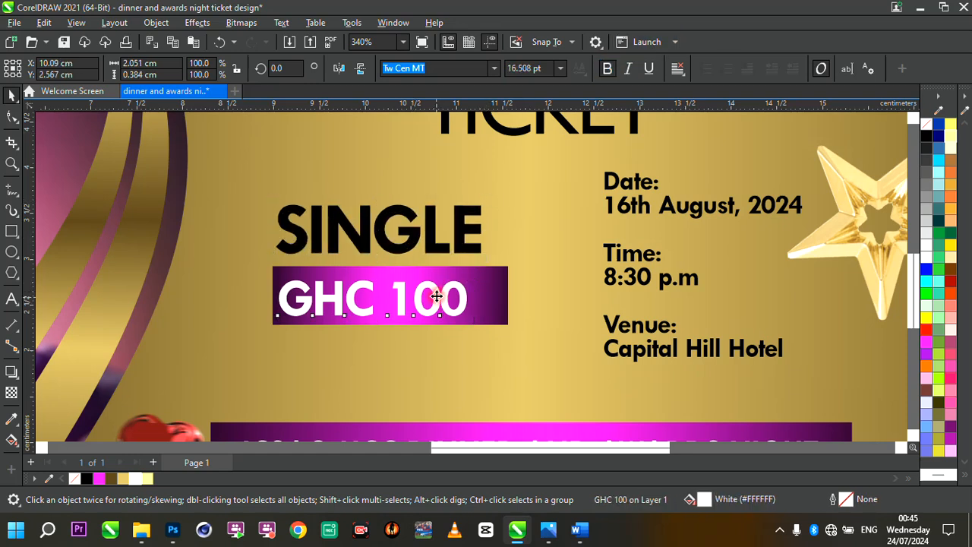
pyautogui.moveTo(437, 298); pyautogui.dragTo(496, 329)
pyautogui.scroll(-7, 452, 287)
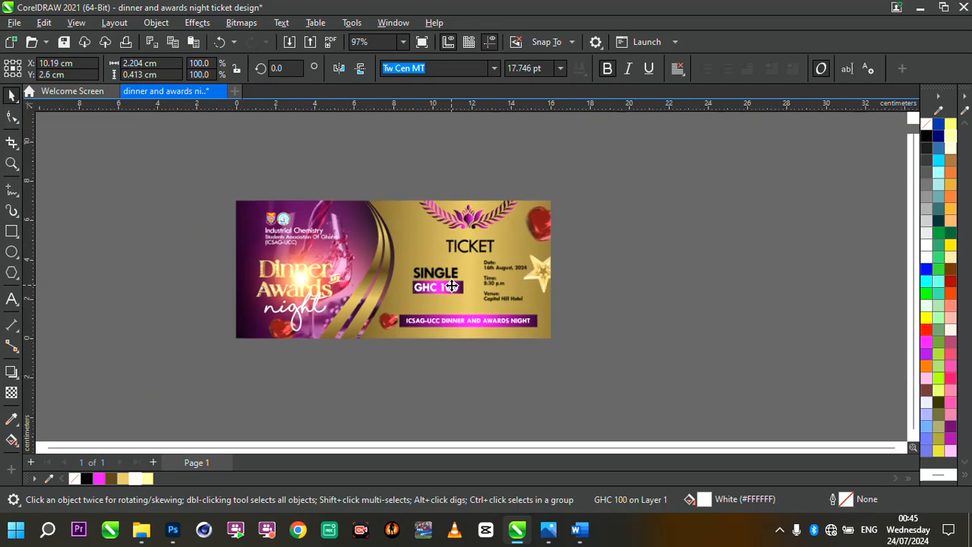
pyautogui.scroll(3, 487, 288)
pyautogui.scroll(1, 502, 290)
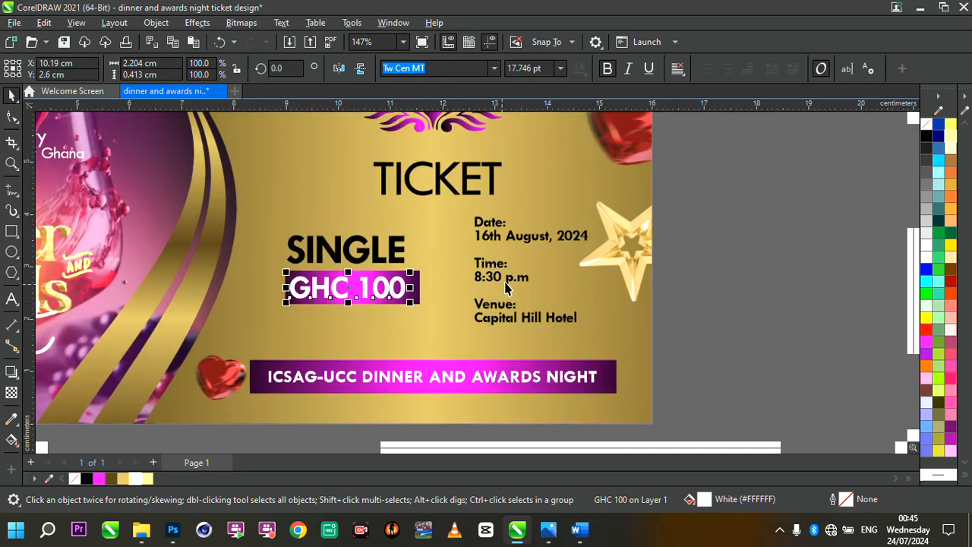
# - Nudge the event details text block and enlarge it slightly
pyautogui.click(512, 279)
pyautogui.moveTo(511, 279); pyautogui.dragTo(505, 275)
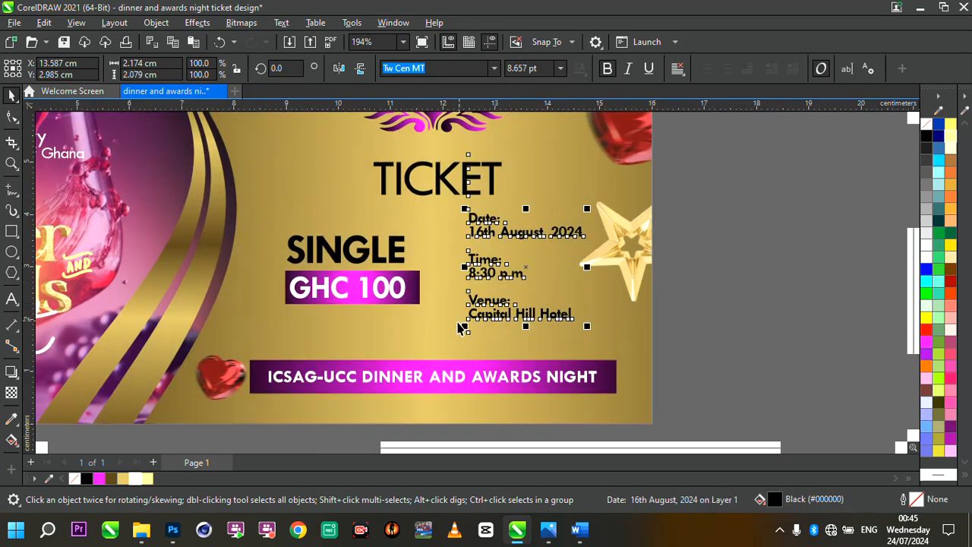
pyautogui.moveTo(465, 335); pyautogui.dragTo(448, 350)
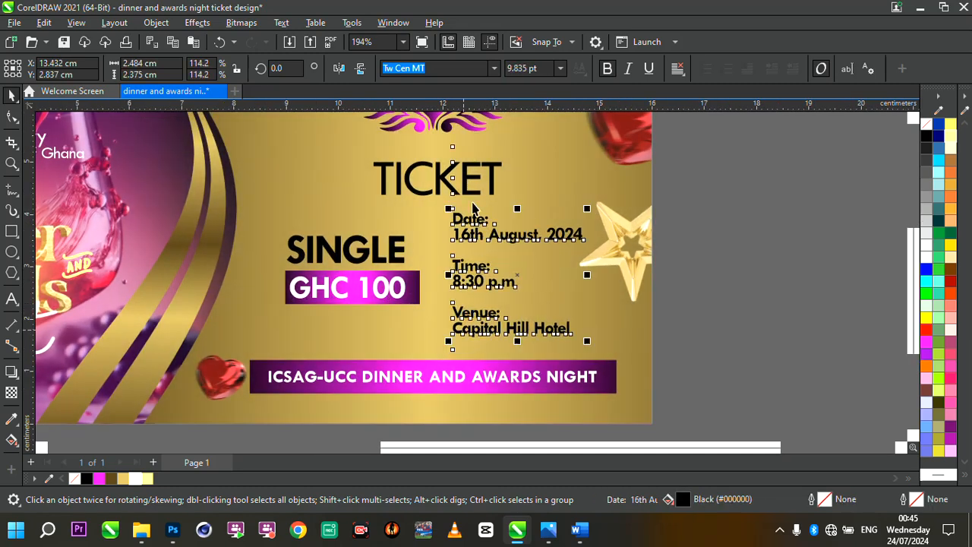
# - Enlarge the TICKET heading slightly and nudge it left
pyautogui.click(468, 192)
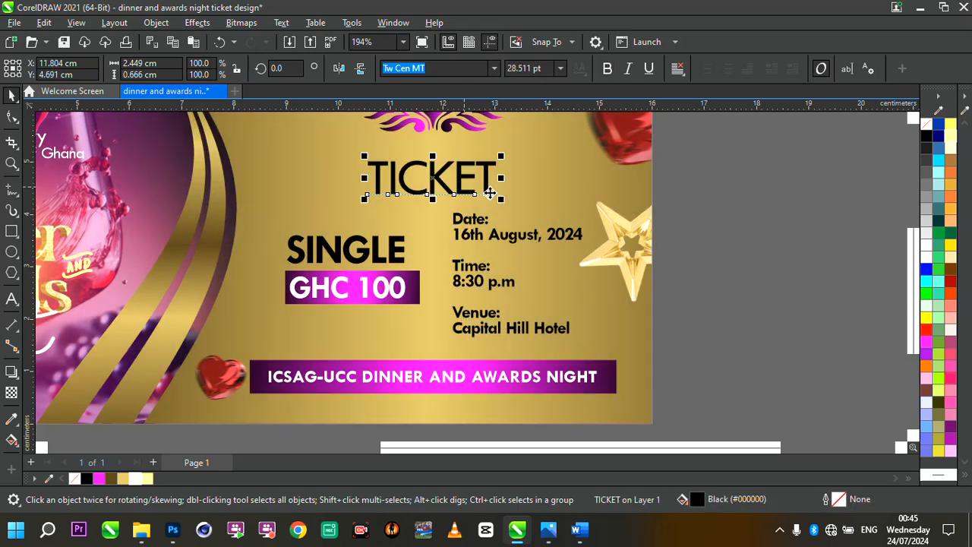
pyautogui.moveTo(502, 199); pyautogui.dragTo(523, 206)
pyautogui.moveTo(482, 177); pyautogui.dragTo(475, 176)
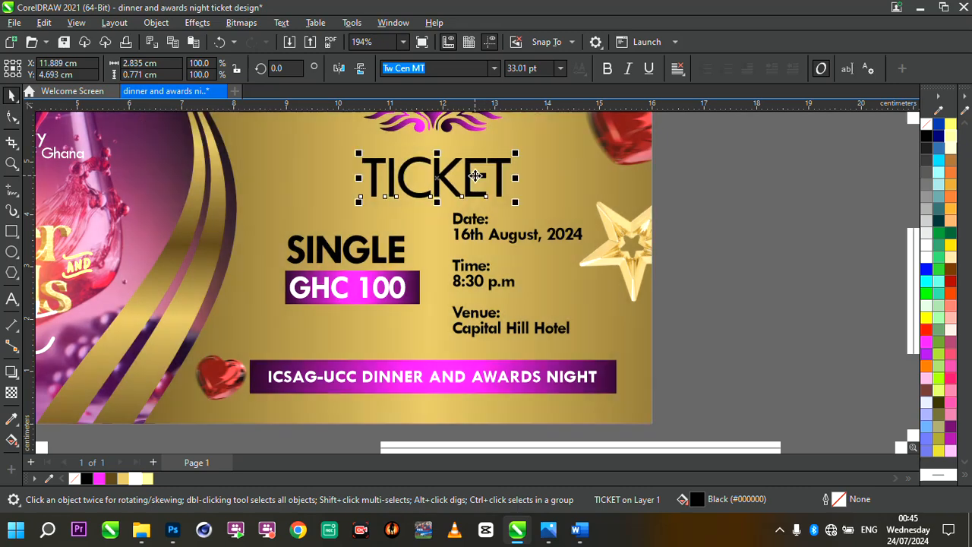
pyautogui.doubleClick(11, 164)
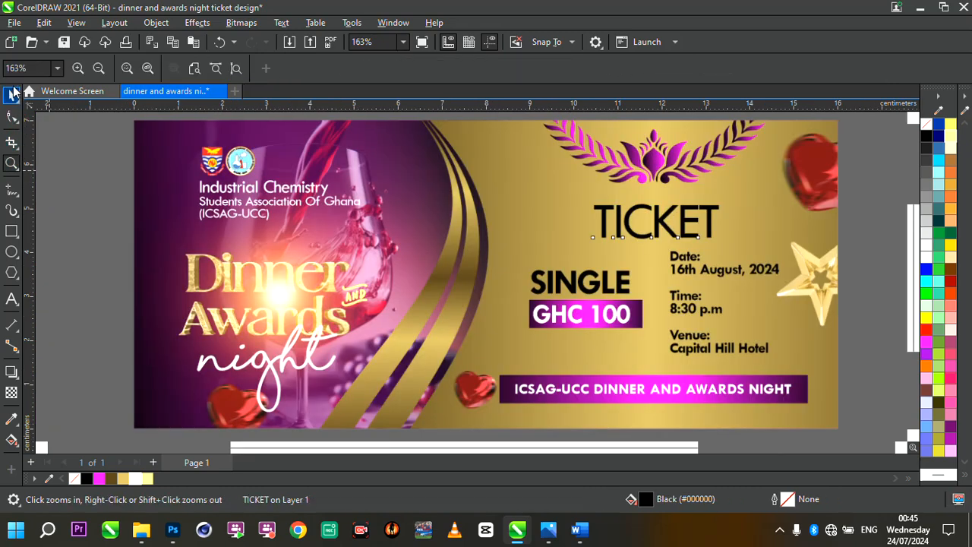
pyautogui.press('space')
pyautogui.scroll(-2, 339, 230)
pyautogui.scroll(1, 532, 308)
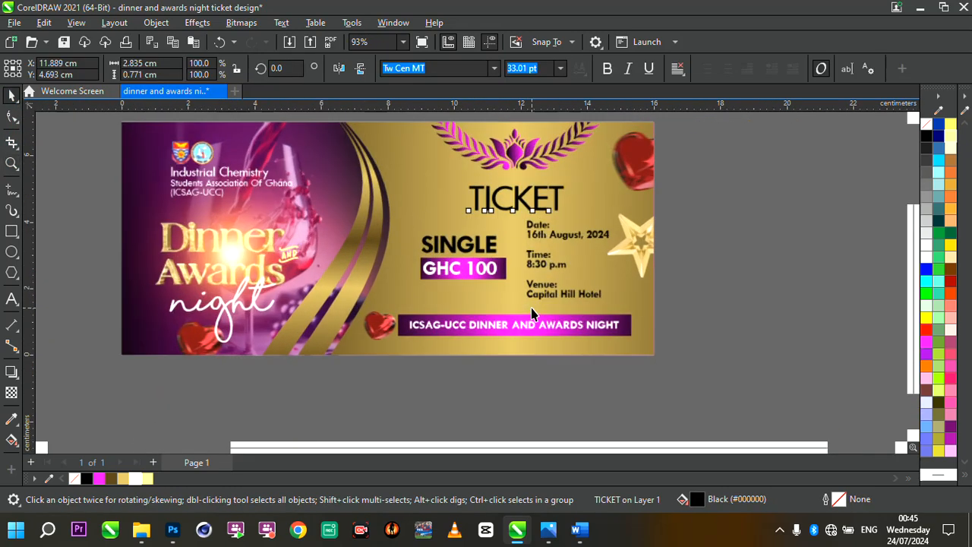
# - Select the bottom event-name banner and its text and nudge them slightly right
pyautogui.moveTo(371, 384); pyautogui.dragTo(681, 304)
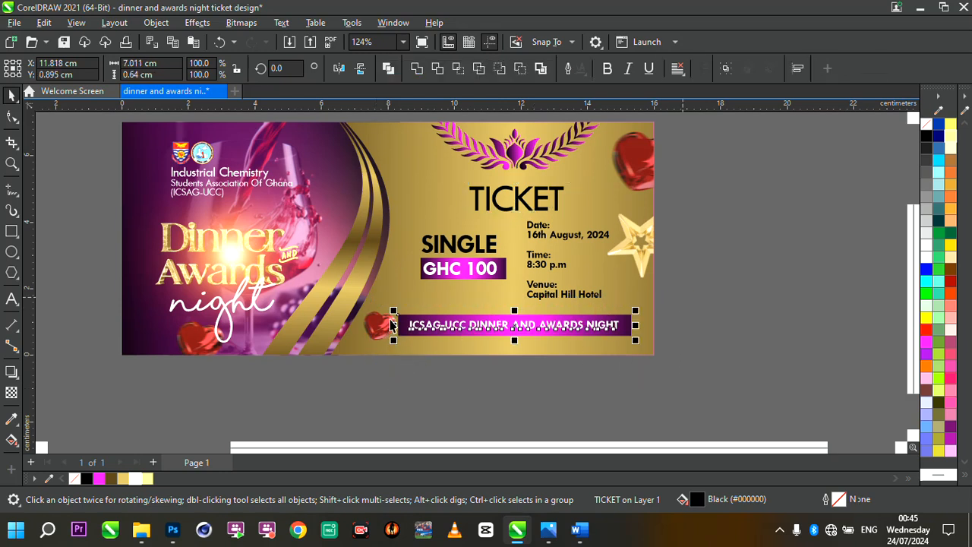
pyautogui.moveTo(411, 307); pyautogui.dragTo(420, 307)
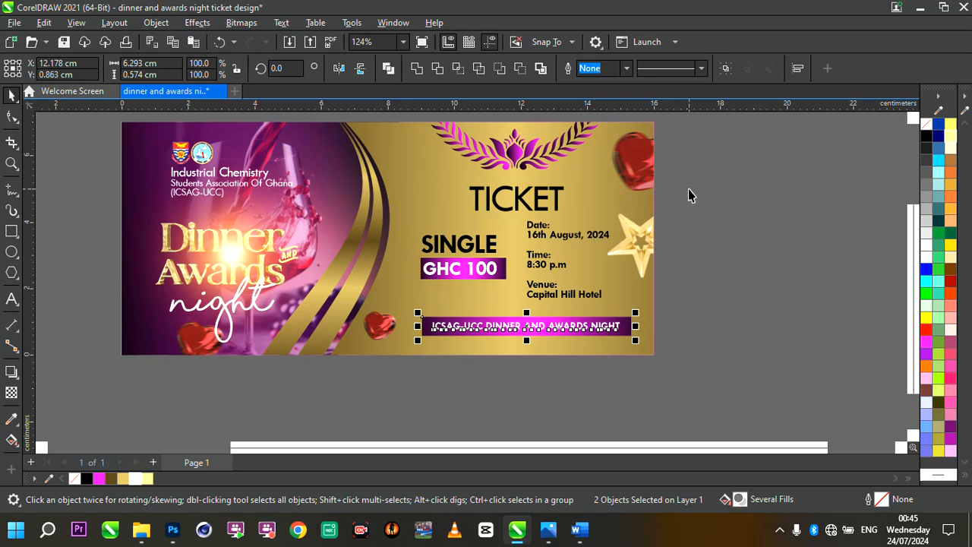
# - Select the SINGLE, GHC 100 and event details texts and nudge them slightly left and up
pyautogui.moveTo(688, 196); pyautogui.dragTo(391, 308)
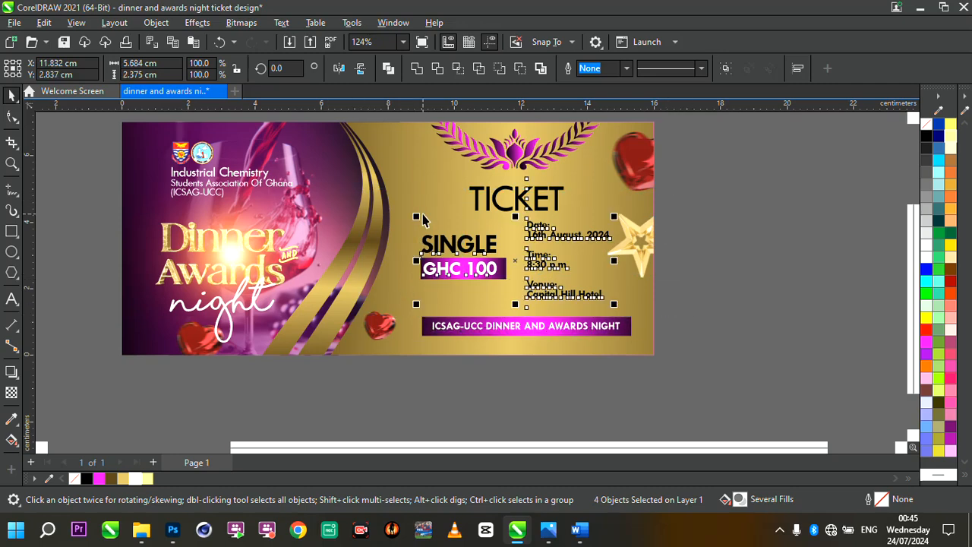
pyautogui.moveTo(416, 217); pyautogui.dragTo(400, 210)
pyautogui.click(662, 239)
# - Nudge the bottom event-name banner slightly back to the left
pyautogui.moveTo(673, 295); pyautogui.dragTo(411, 346)
pyautogui.moveTo(417, 313)
pyautogui.mouseDown()
pyautogui.moveTo(397, 312)
pyautogui.moveTo(404, 319)
pyautogui.mouseUp()
pyautogui.scroll(-2, 499, 347)
pyautogui.scroll(2, 499, 348)
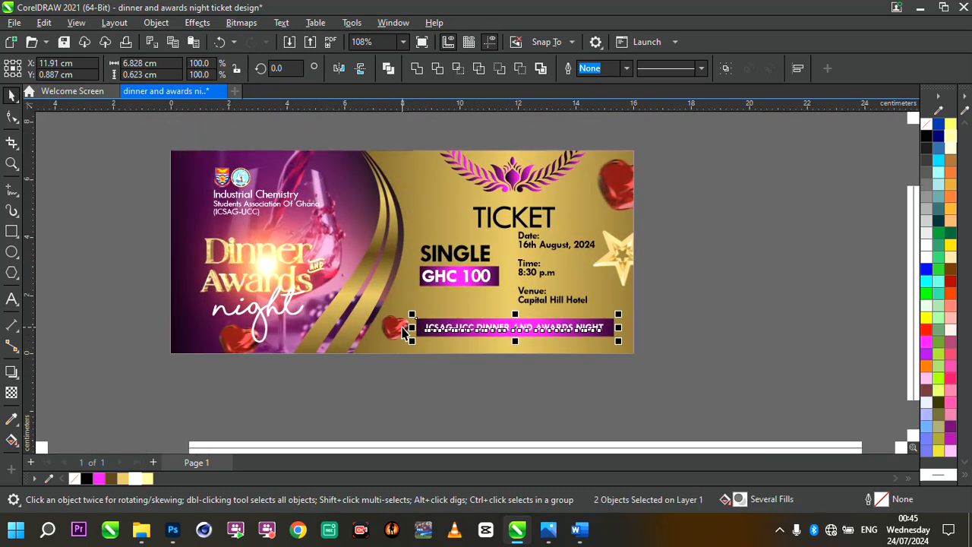
# - Select the entire ticket design and place a duplicate copy directly below the original
pyautogui.click(224, 276)
pyautogui.scroll(-2, 446, 255)
pyautogui.scroll(2, 445, 254)
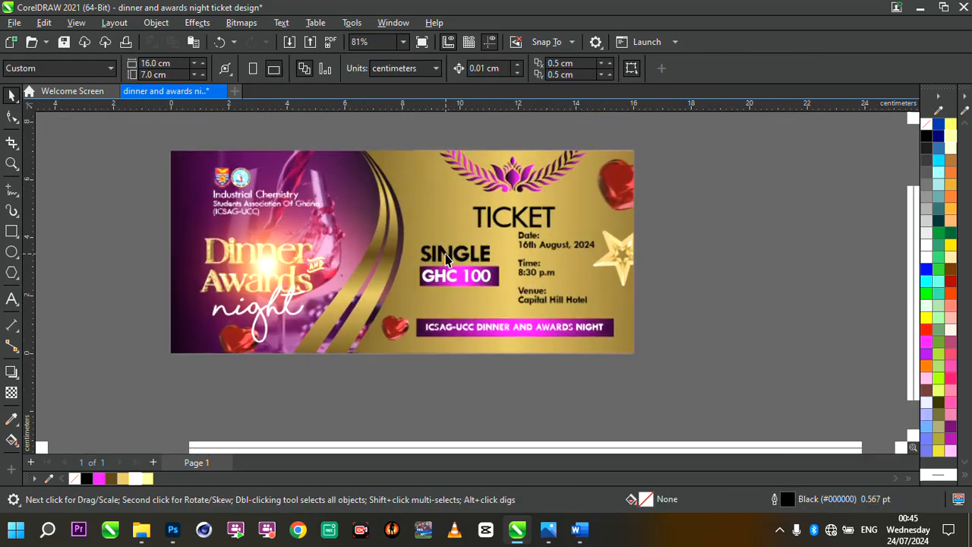
pyautogui.scroll(-3, 433, 249)
pyautogui.scroll(2, 539, 266)
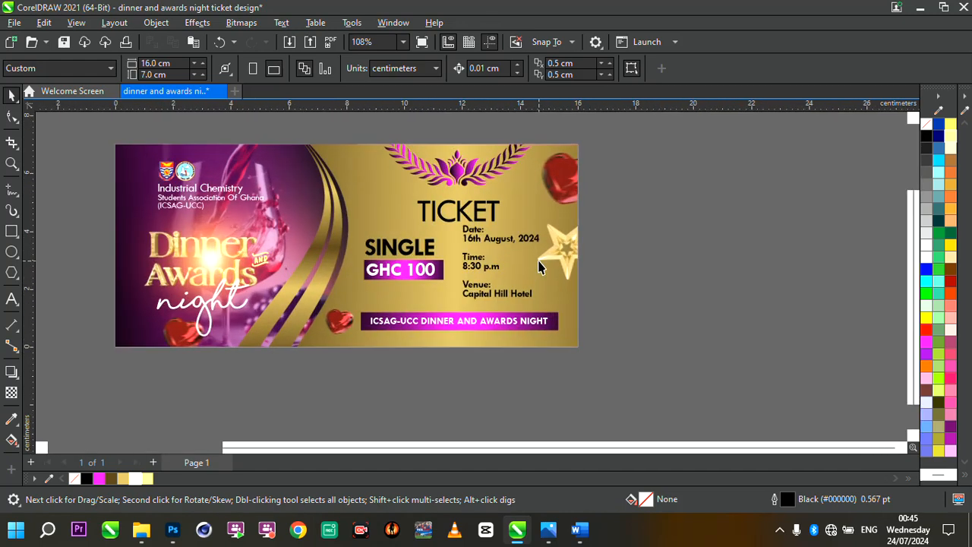
pyautogui.moveTo(104, 141); pyautogui.dragTo(597, 369)
pyautogui.scroll(-2, 519, 207)
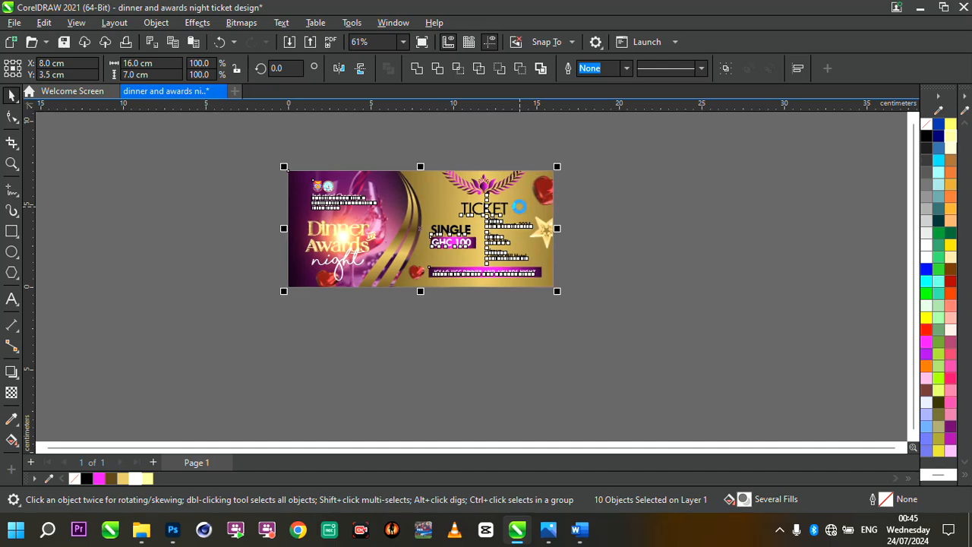
pyautogui.moveTo(495, 239); pyautogui.dragTo(479, 342)
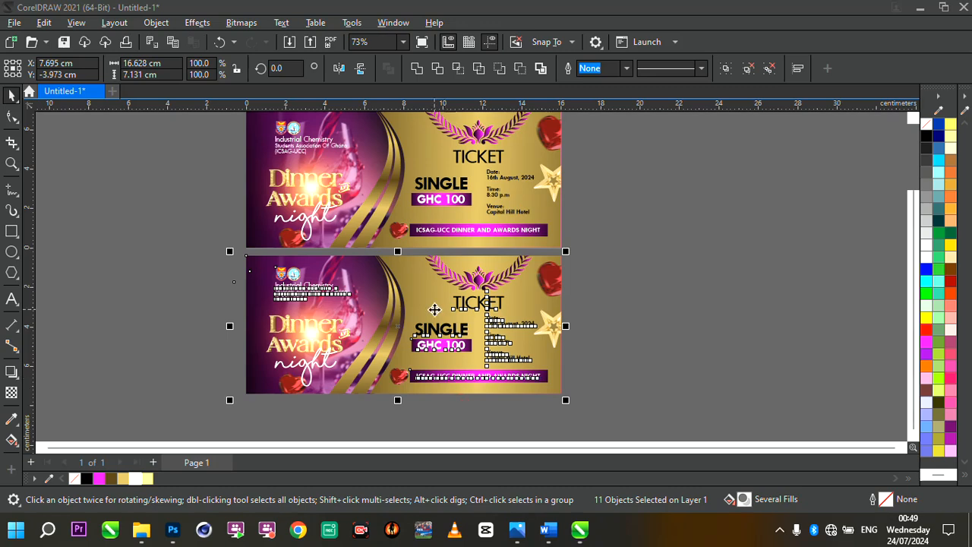
# - Change the duplicate ticket's SINGLE text to DOUBLE
pyautogui.scroll(-1, 435, 307)
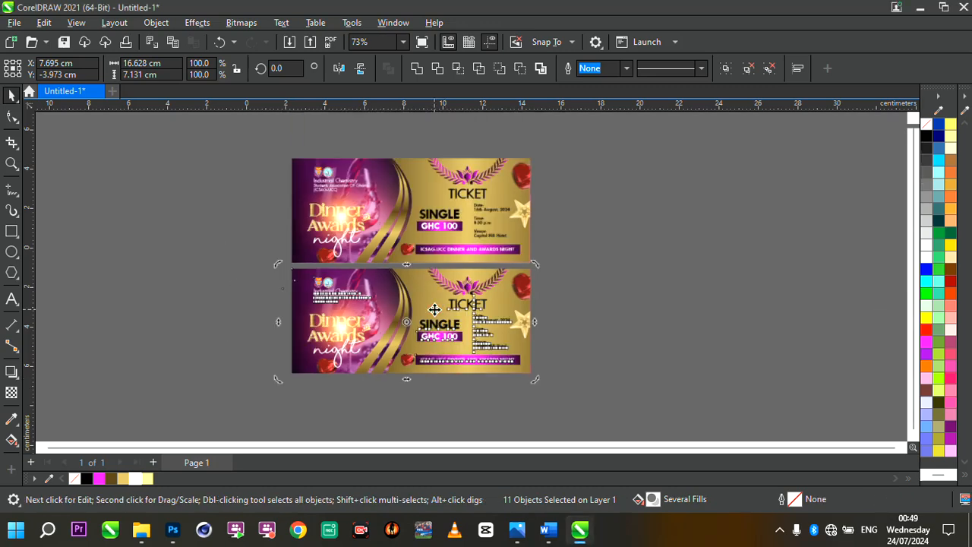
pyautogui.scroll(2, 438, 325)
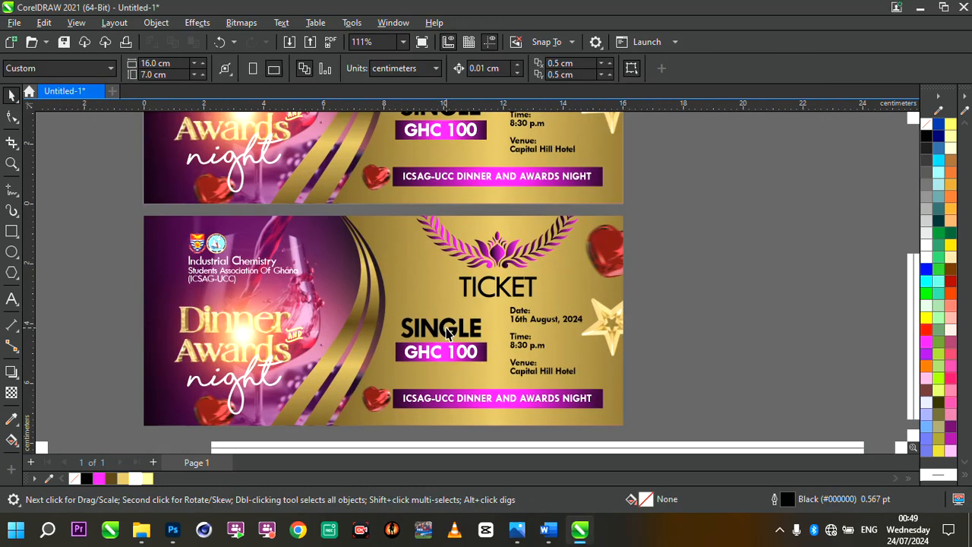
pyautogui.click(457, 329)
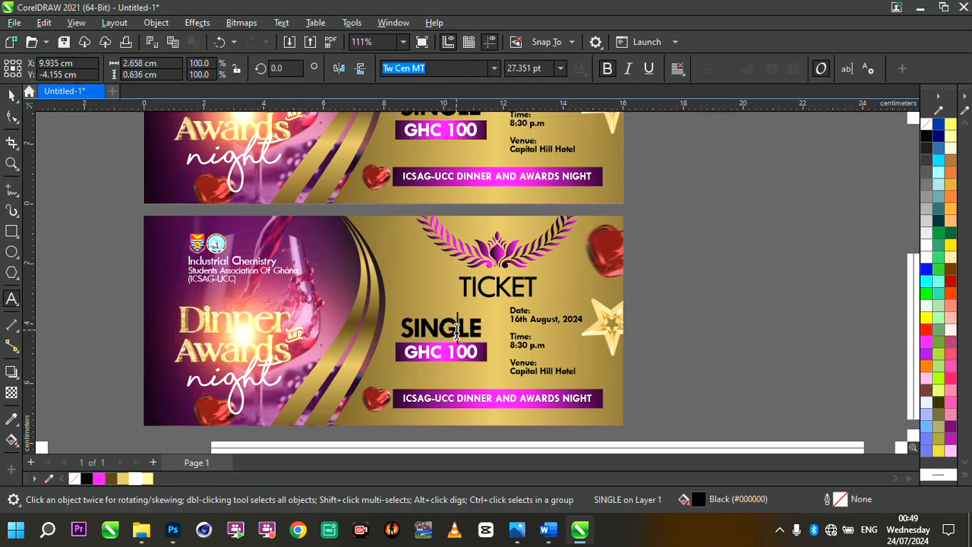
pyautogui.doubleClick(456, 329)
pyautogui.write('DOUBLE')
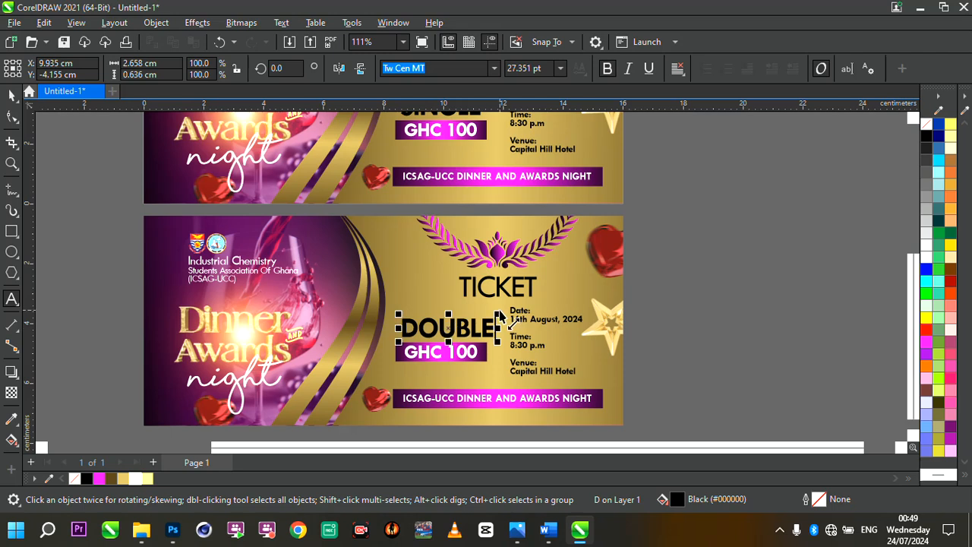
pyautogui.press('Escape')
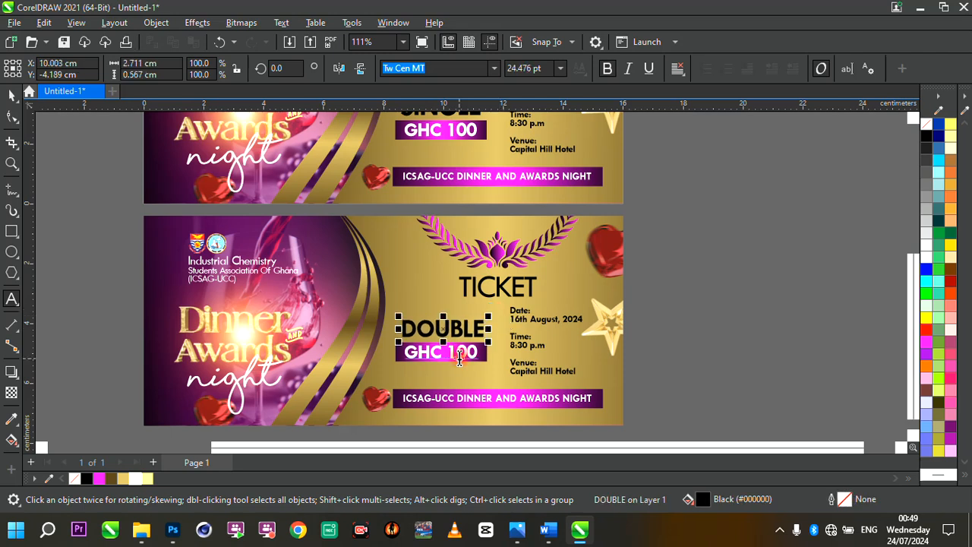
# - Change the duplicate ticket's price to GHC 180
pyautogui.click(458, 353)
pyautogui.press('Delete')
pyautogui.write('8')
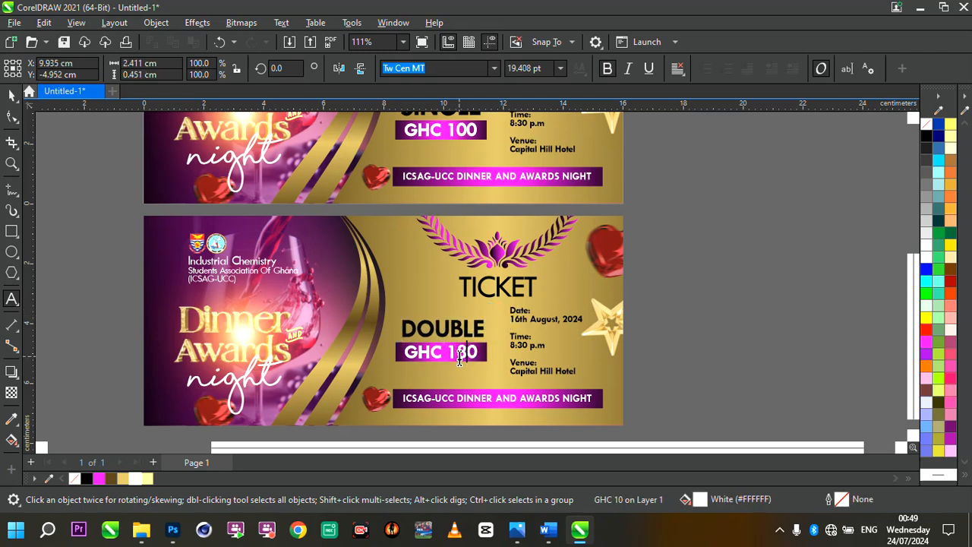
pyautogui.click(12, 95)
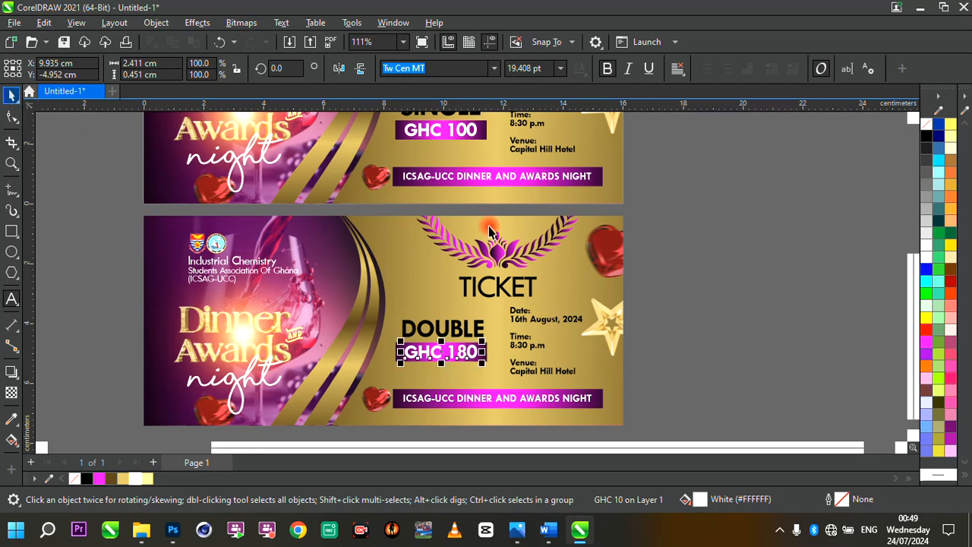
# - Preview both tickets in full-screen view and return to the page
pyautogui.scroll(-2, 490, 226)
pyautogui.scroll(1, 489, 227)
pyautogui.scroll(3, 531, 297)
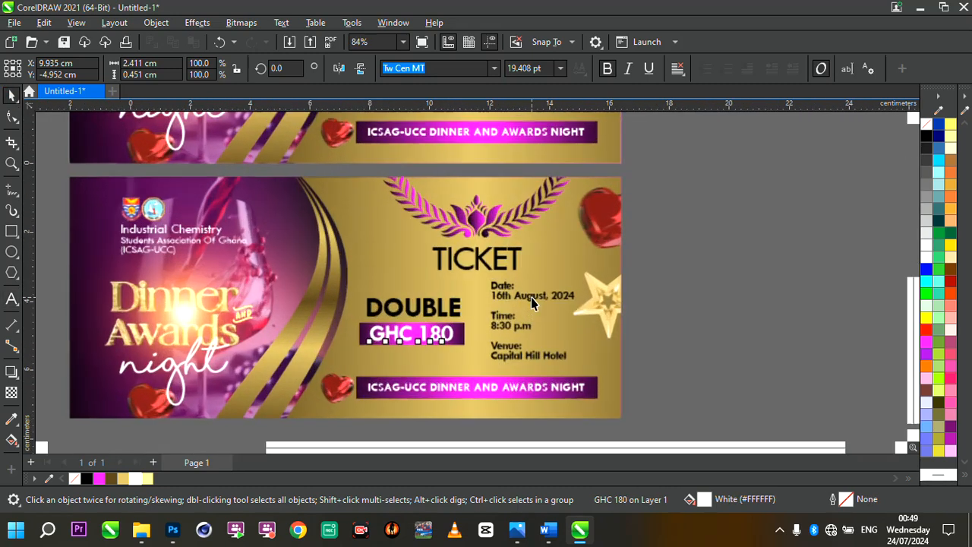
pyautogui.scroll(-3, 531, 297)
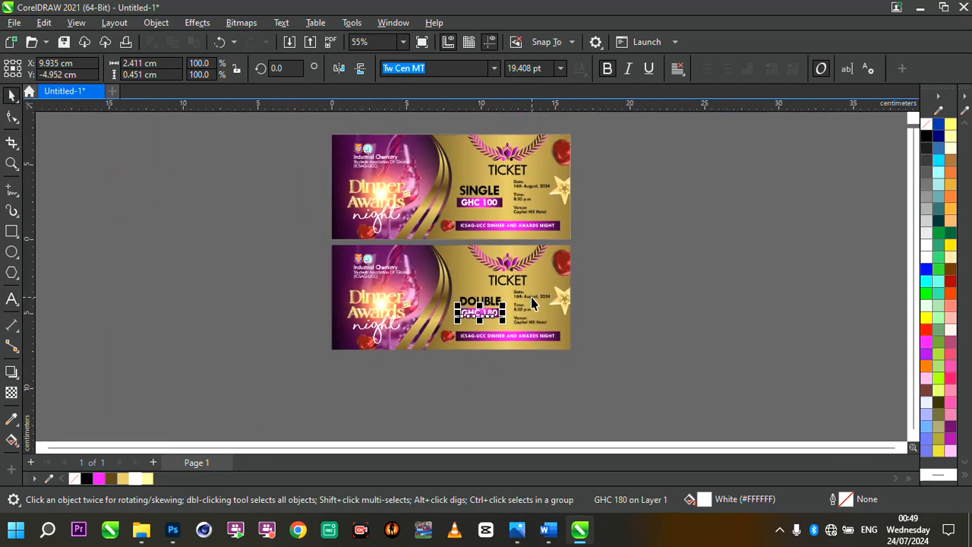
pyautogui.doubleClick(10, 162)
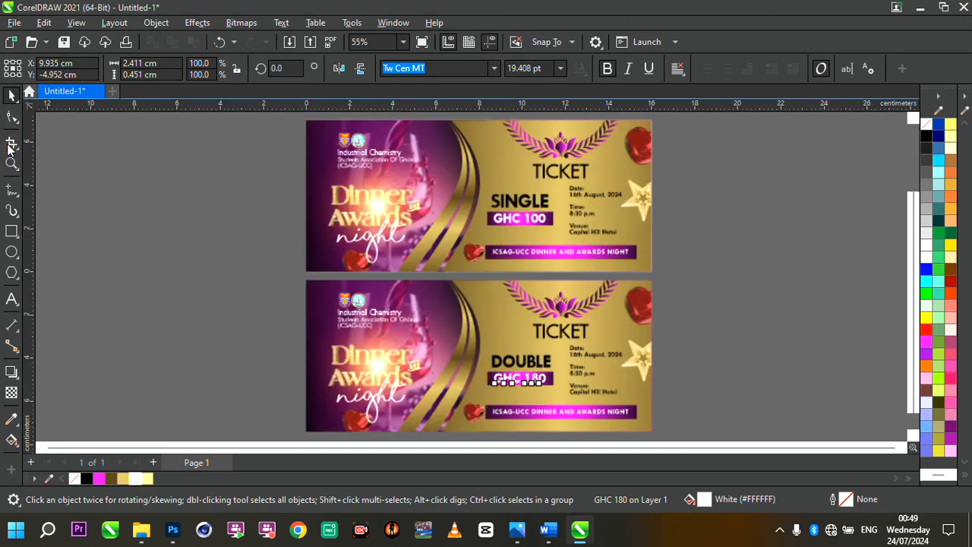
pyautogui.press('space')
pyautogui.click(227, 199)
pyautogui.rightClick(227, 199)
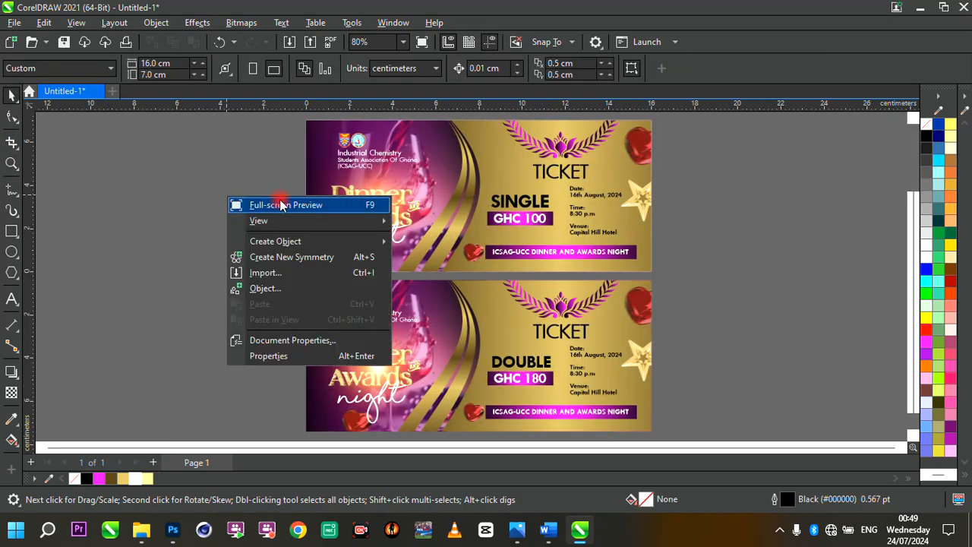
pyautogui.click(279, 204)
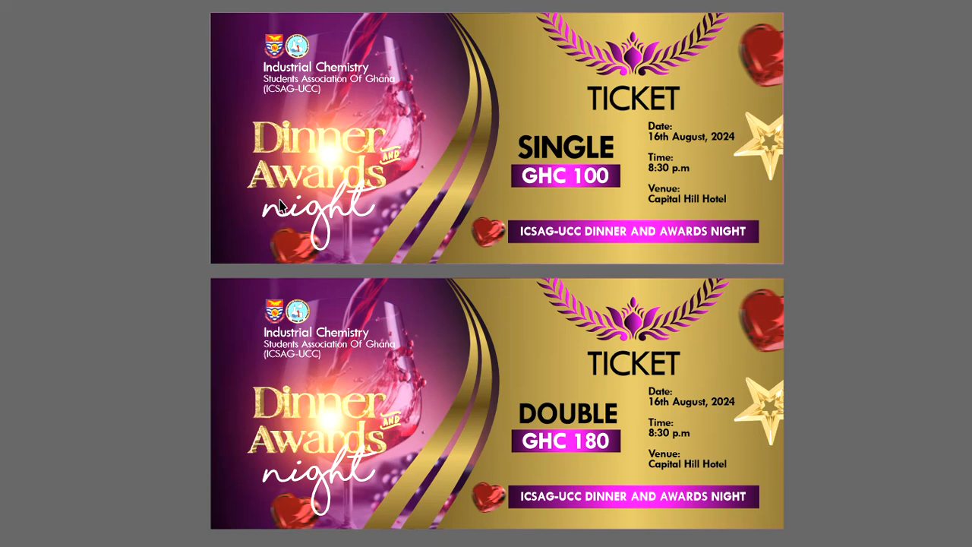
pyautogui.click(208, 230)
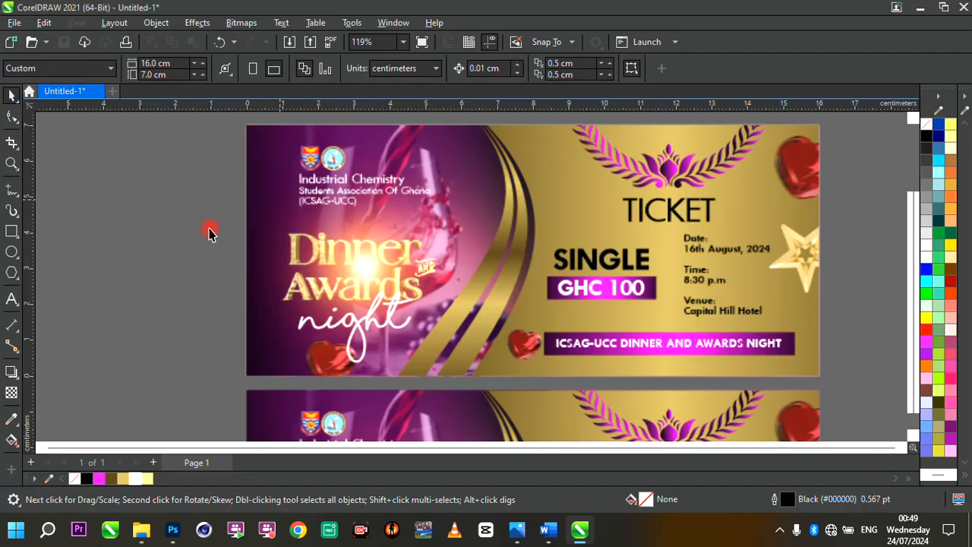
pyautogui.scroll(-3, 448, 277)
pyautogui.scroll(2, 618, 331)
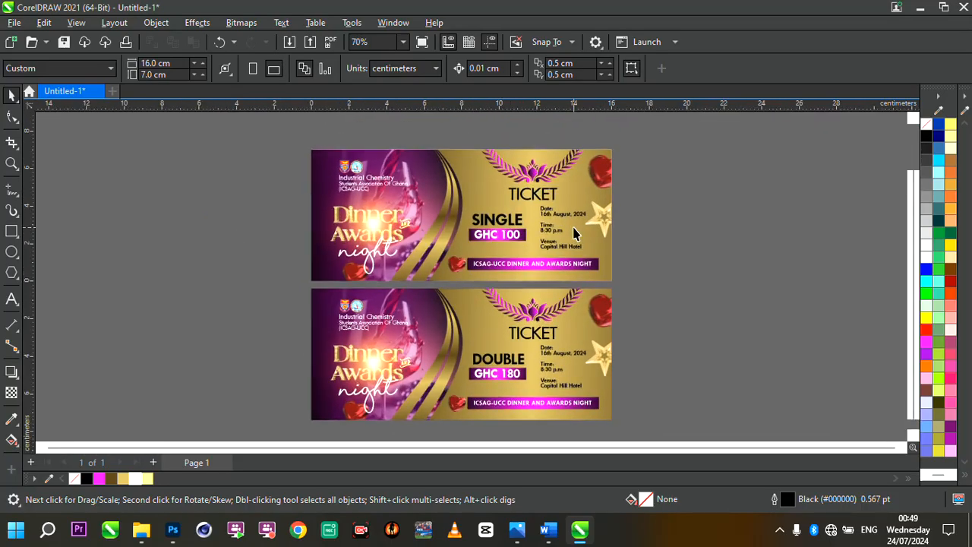